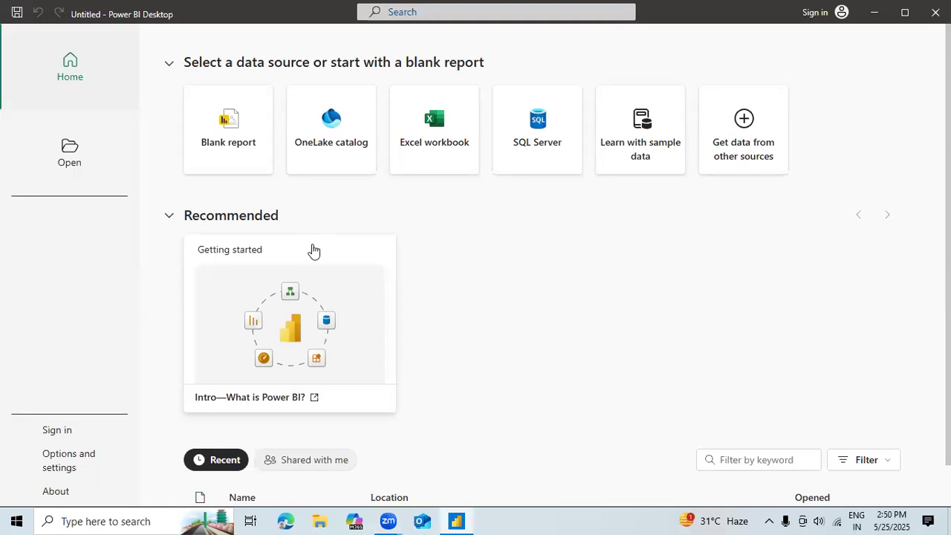
Step: Create a blank report and keep the auto-recovered files instead of removing them
{"action": "left_click", "coordinate": [237, 139]}
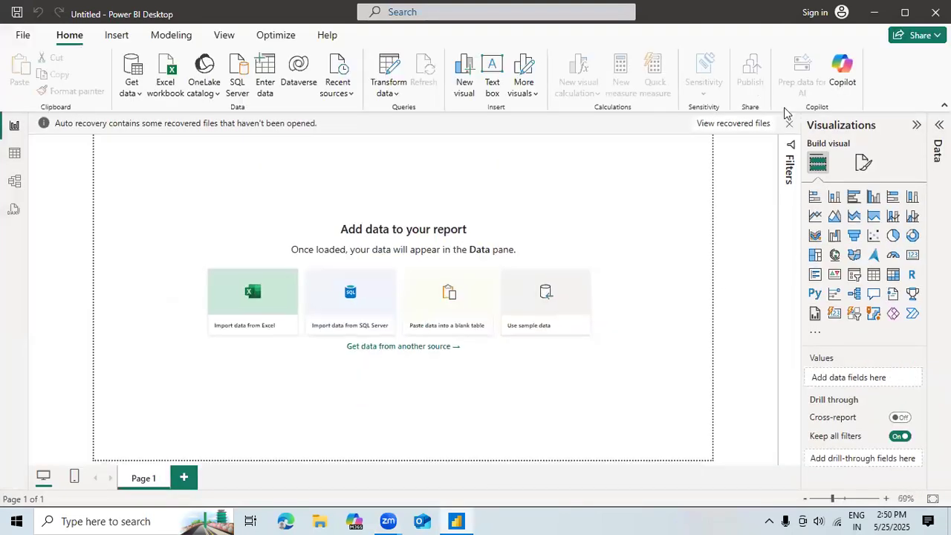
{"action": "left_click", "coordinate": [790, 123]}
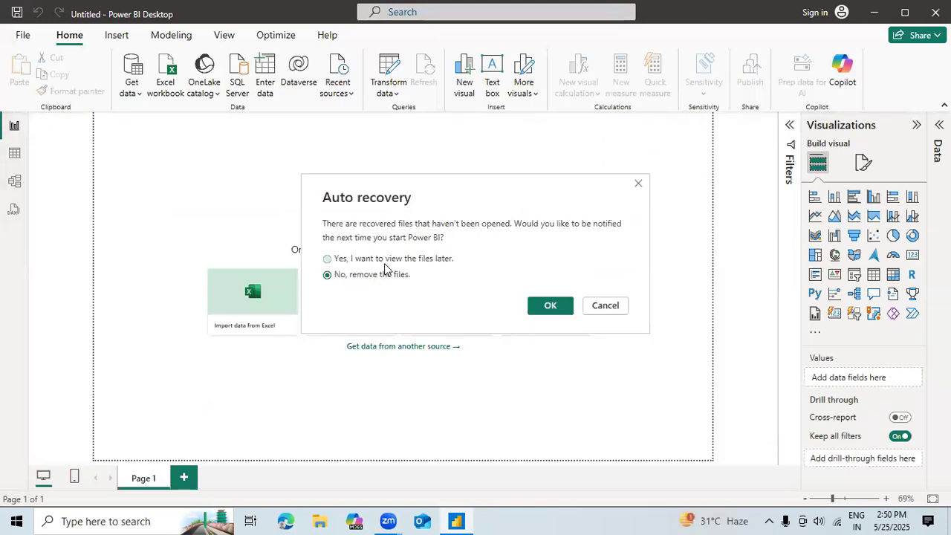
{"action": "left_click", "coordinate": [392, 260]}
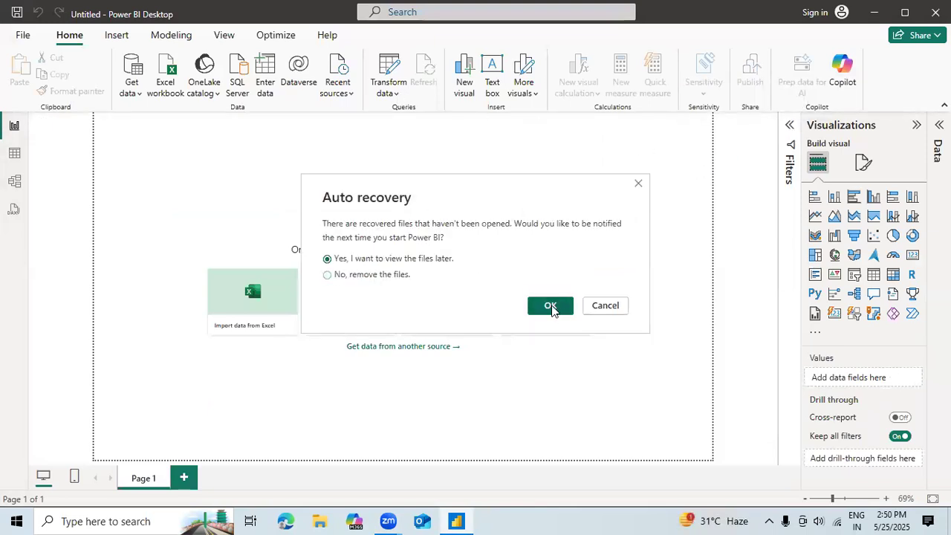
{"action": "left_click", "coordinate": [549, 306]}
Step: Open the Power Query Editor for the blank report and maximize its window
{"action": "left_click", "coordinate": [394, 98]}
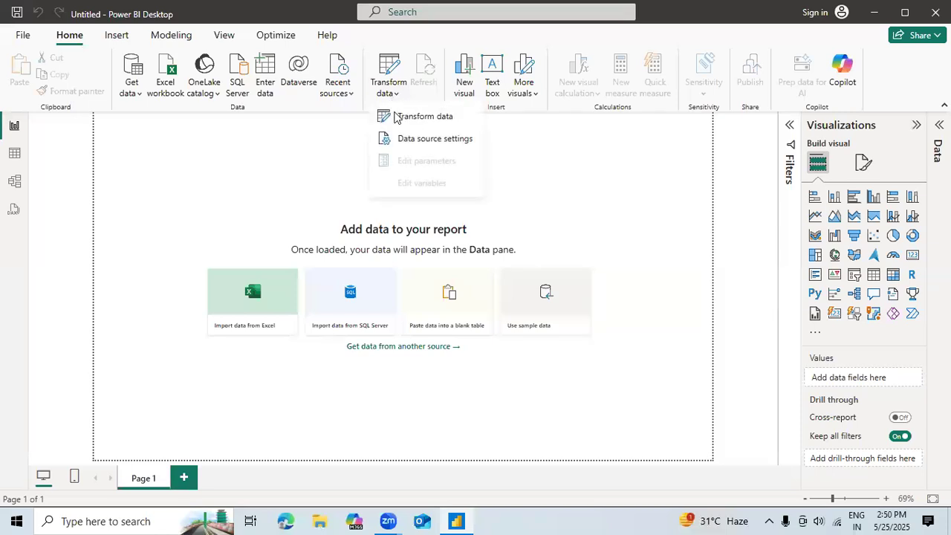
{"action": "left_click", "coordinate": [396, 119]}
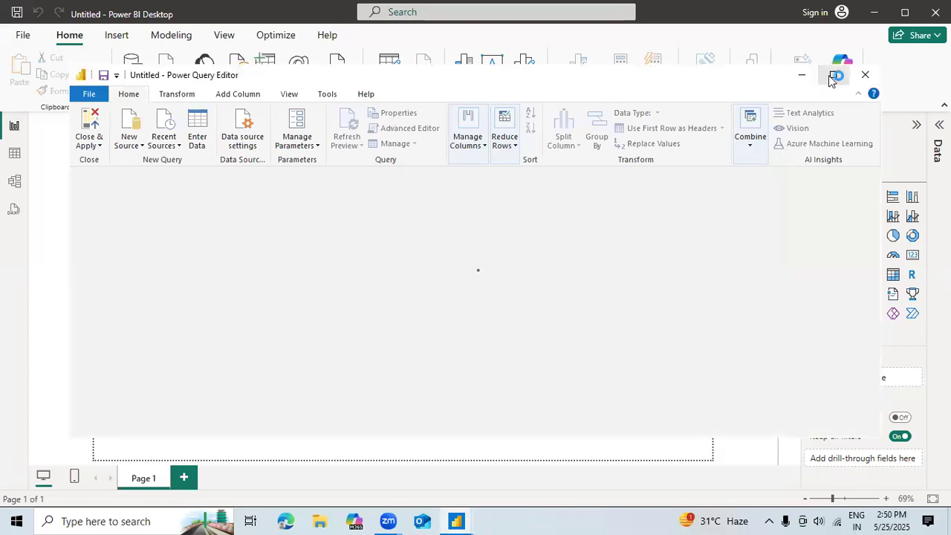
{"action": "left_click", "coordinate": [832, 75]}
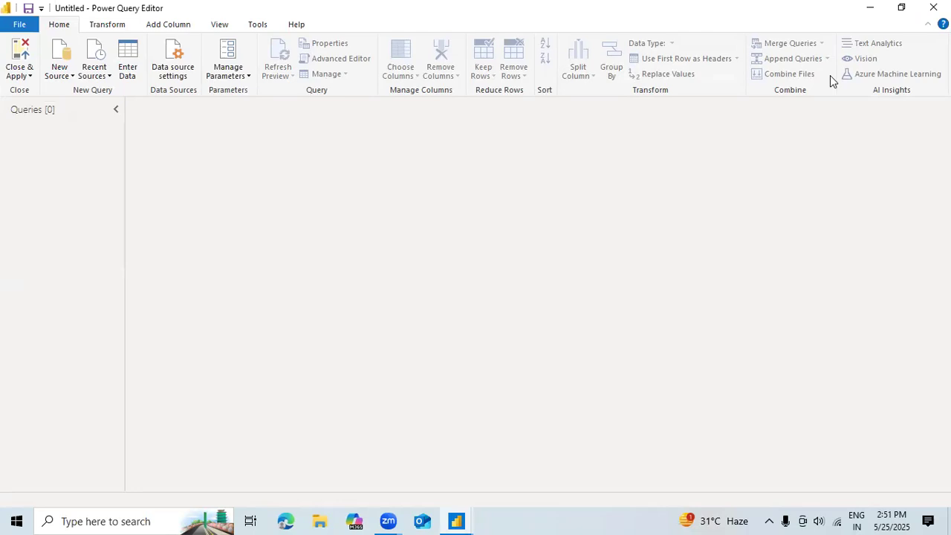
Step: Start a new SQL Server data source in the Power Query Editor
{"action": "left_click", "coordinate": [67, 76]}
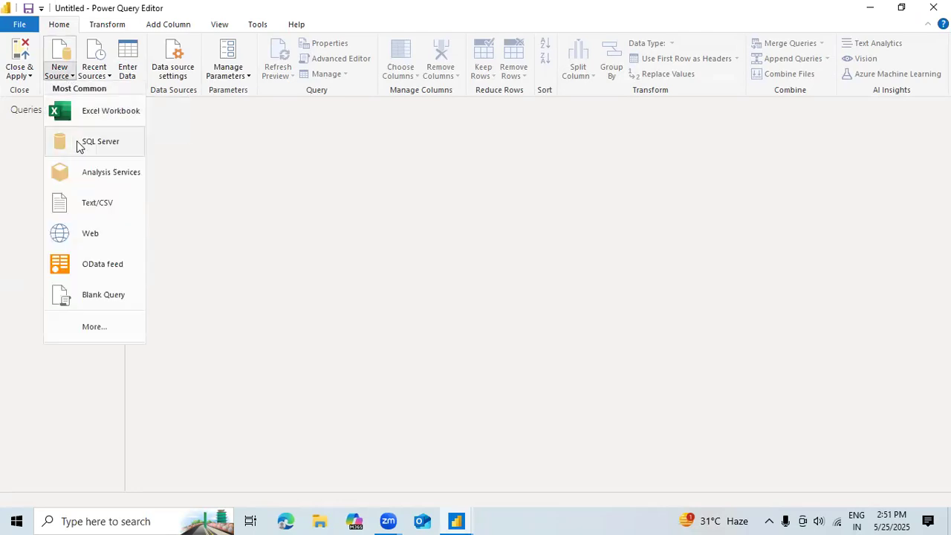
{"action": "left_click", "coordinate": [80, 144]}
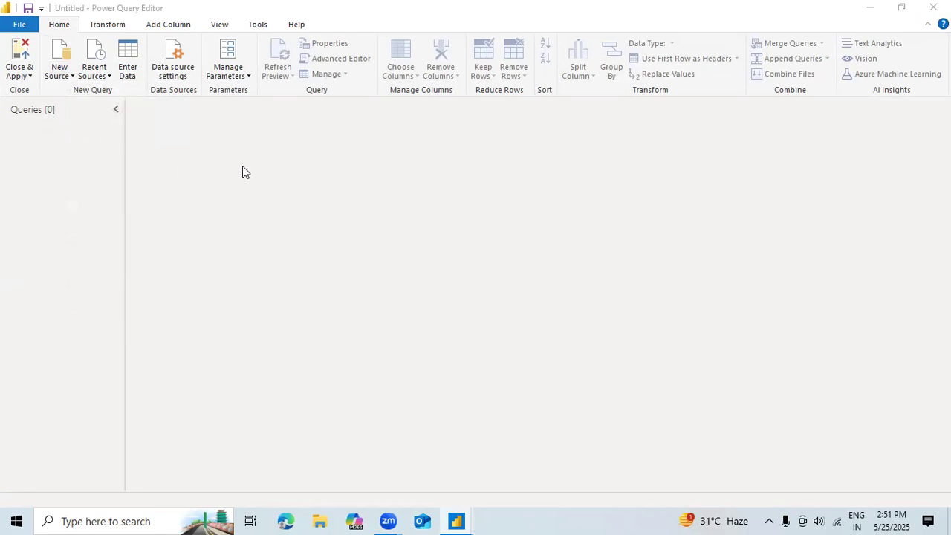
{"action": "left_click", "coordinate": [325, 195]}
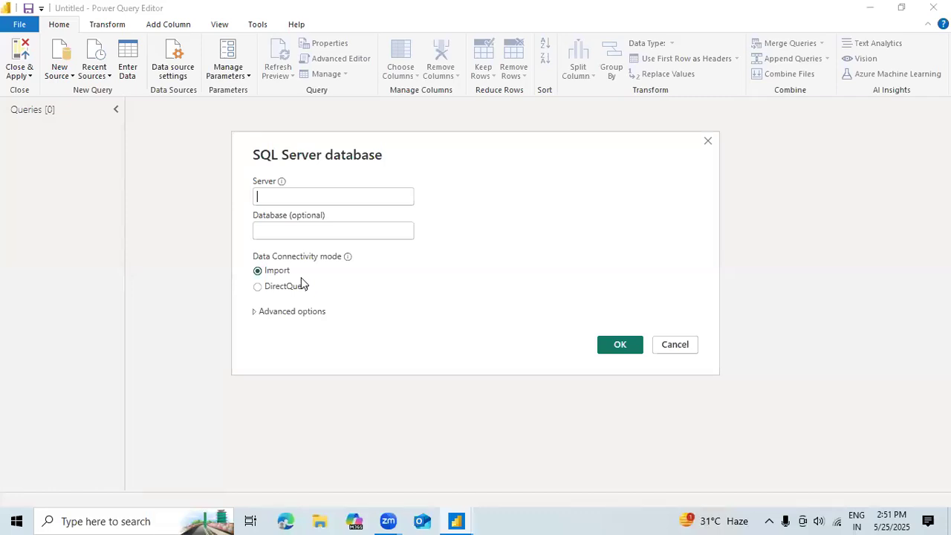
{"action": "mouse_move", "coordinate": [281, 183]}
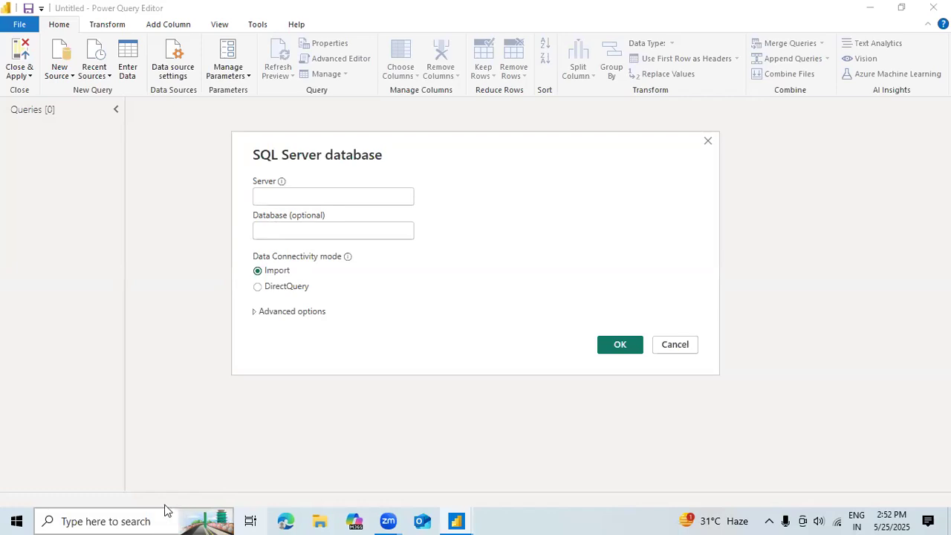
Step: Launch Microsoft SQL Server Management Studio 18 to get the server name from its connection dialog
{"action": "left_click", "coordinate": [138, 518]}
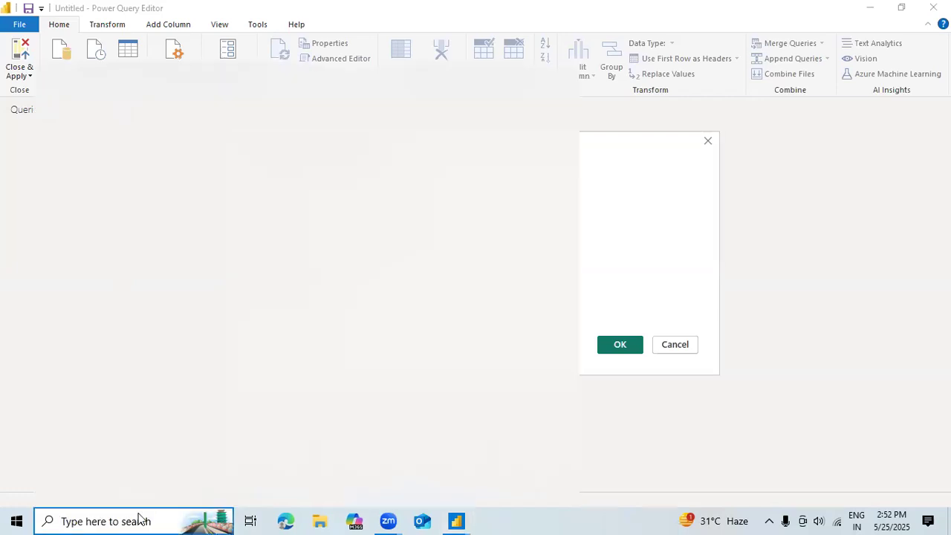
{"action": "type", "text": "sql"}
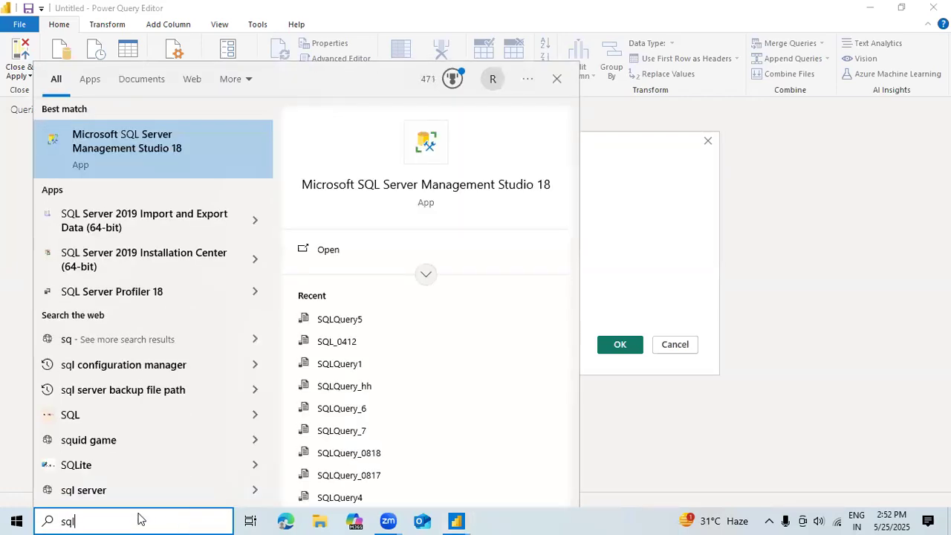
{"action": "left_click", "coordinate": [342, 248]}
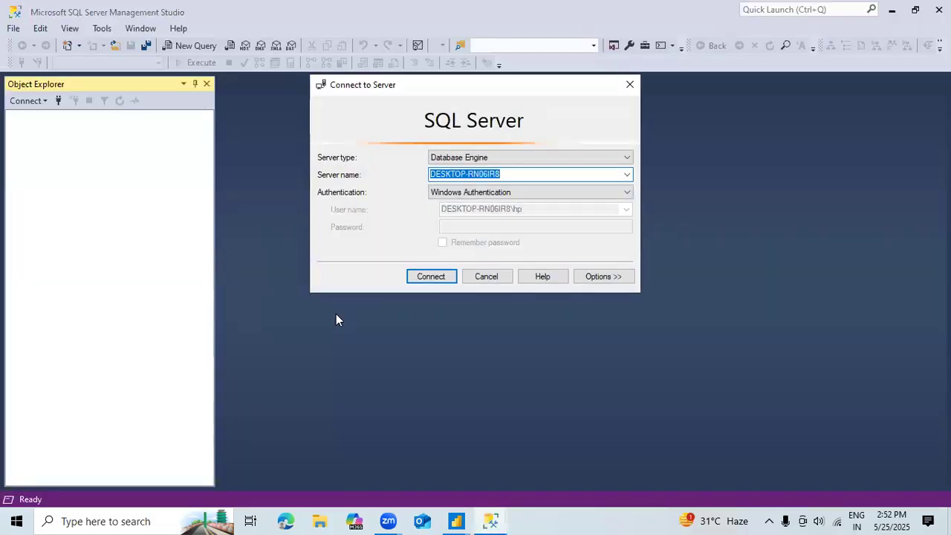
Step: Switch back to Power Query Editor and connect to server DESKTOP-RN06IR8, database XLA_HR, in Import mode
{"action": "key", "text": "alt+Tab"}
{"action": "key", "text": "alt+Tab"}
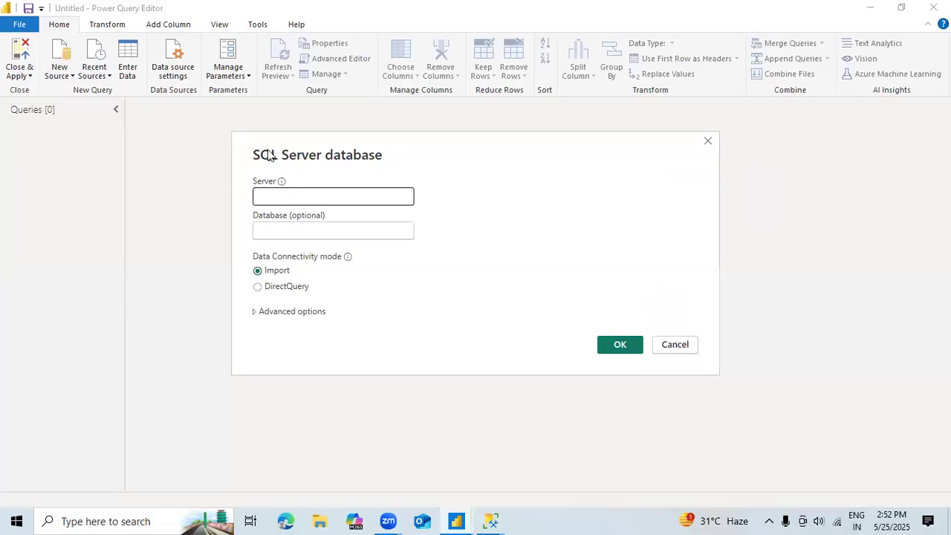
{"action": "left_click", "coordinate": [274, 194]}
{"action": "type", "text": "DESKTOP-RN06IR8"}
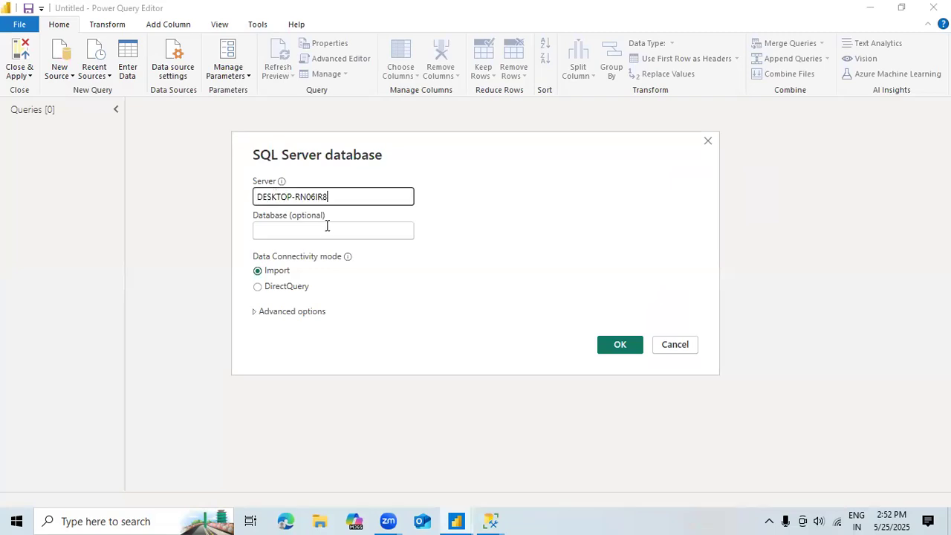
{"action": "left_click", "coordinate": [320, 231]}
{"action": "type", "text": "X"}
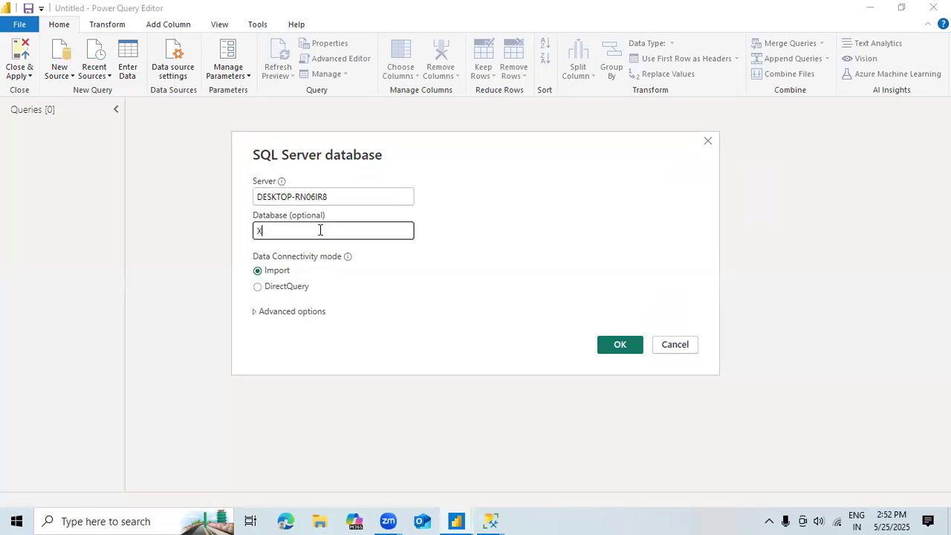
{"action": "type", "text": "LA_HR"}
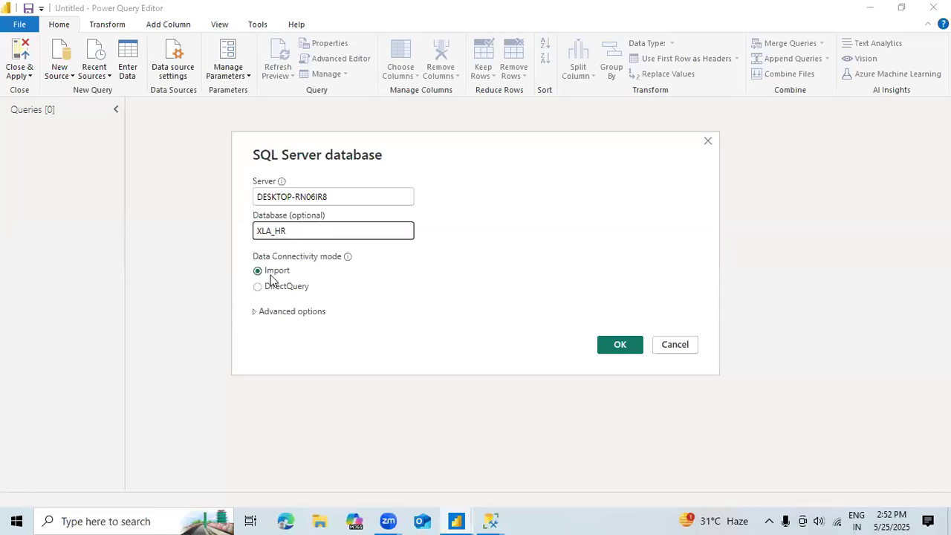
{"action": "left_click", "coordinate": [614, 347]}
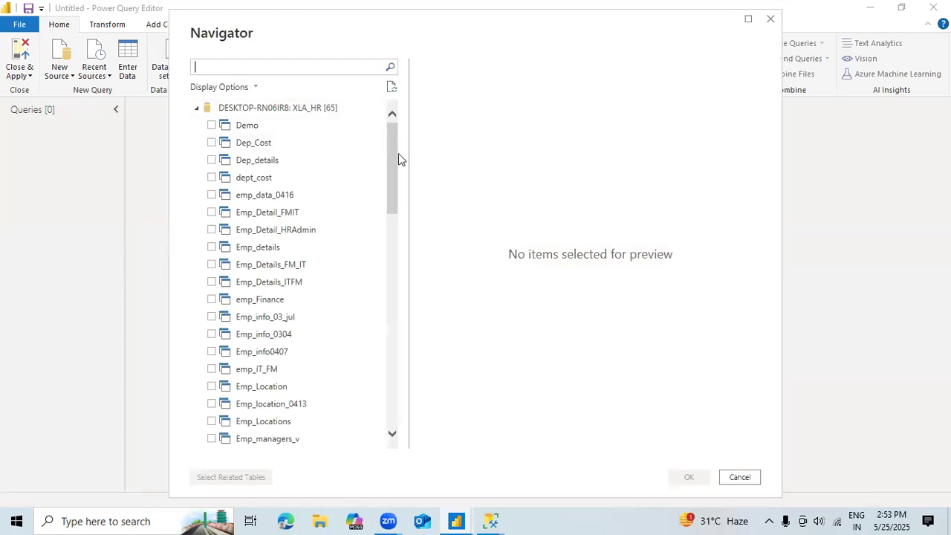
Step: Bring the employees table from the XLA_HR database into the query editor and dismiss the outdated-preview notice
{"action": "scroll", "coordinate": [390, 223], "scroll_direction": "down", "scroll_amount": 6}
{"action": "scroll", "coordinate": [388, 193], "scroll_direction": "up", "scroll_amount": 4}
{"action": "scroll", "coordinate": [388, 256], "scroll_direction": "down", "scroll_amount": 12}
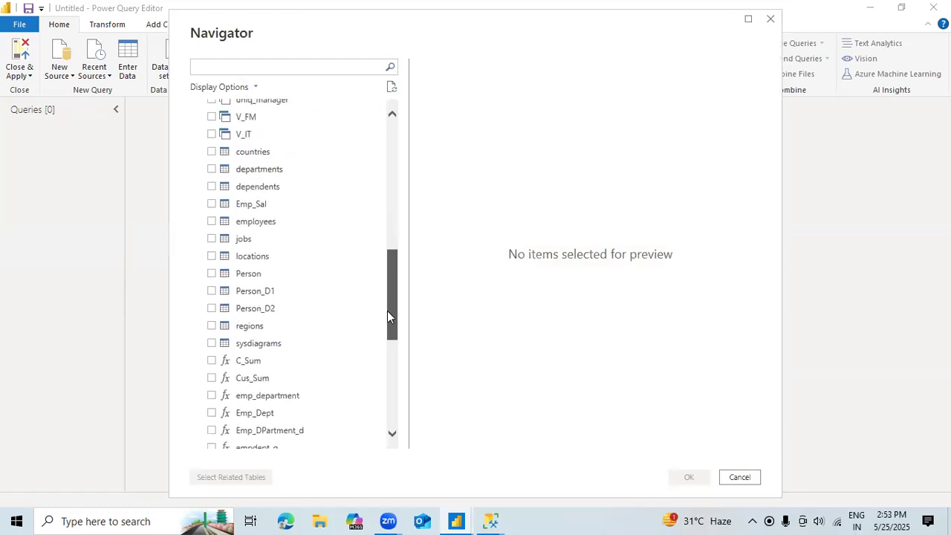
{"action": "scroll", "coordinate": [385, 374], "scroll_direction": "down", "scroll_amount": 1}
{"action": "scroll", "coordinate": [384, 409], "scroll_direction": "up", "scroll_amount": 1}
{"action": "scroll", "coordinate": [384, 450], "scroll_direction": "down", "scroll_amount": 1}
{"action": "scroll", "coordinate": [385, 372], "scroll_direction": "up", "scroll_amount": 2}
{"action": "scroll", "coordinate": [387, 304], "scroll_direction": "up", "scroll_amount": 5}
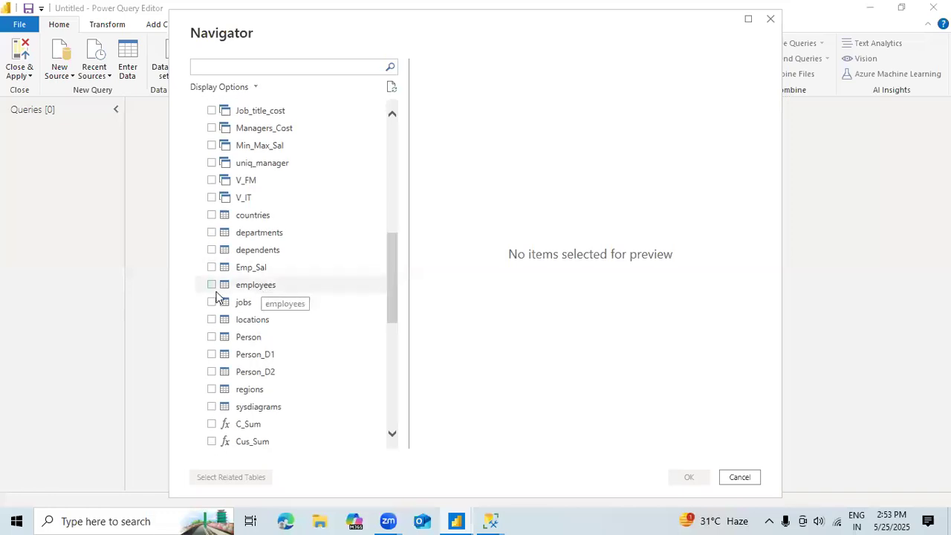
{"action": "left_click", "coordinate": [211, 286]}
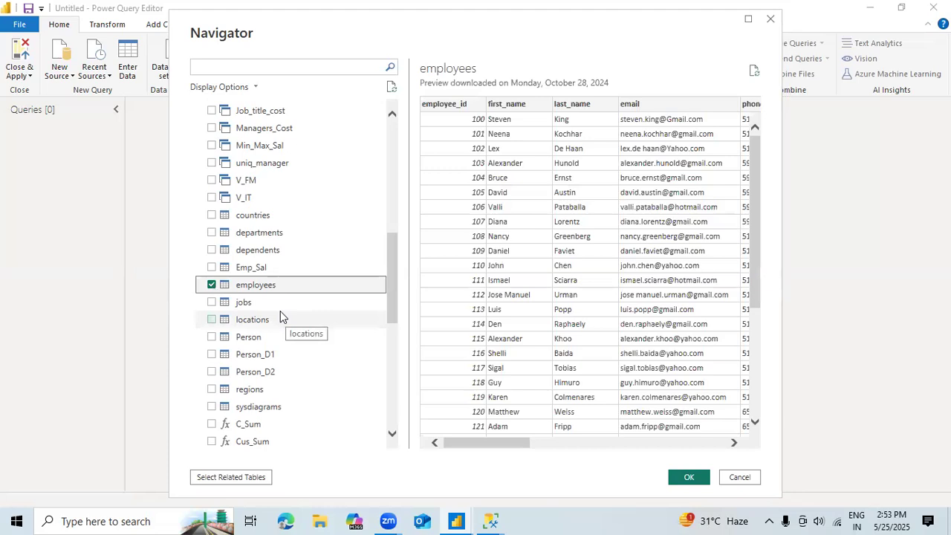
{"action": "left_click", "coordinate": [689, 478]}
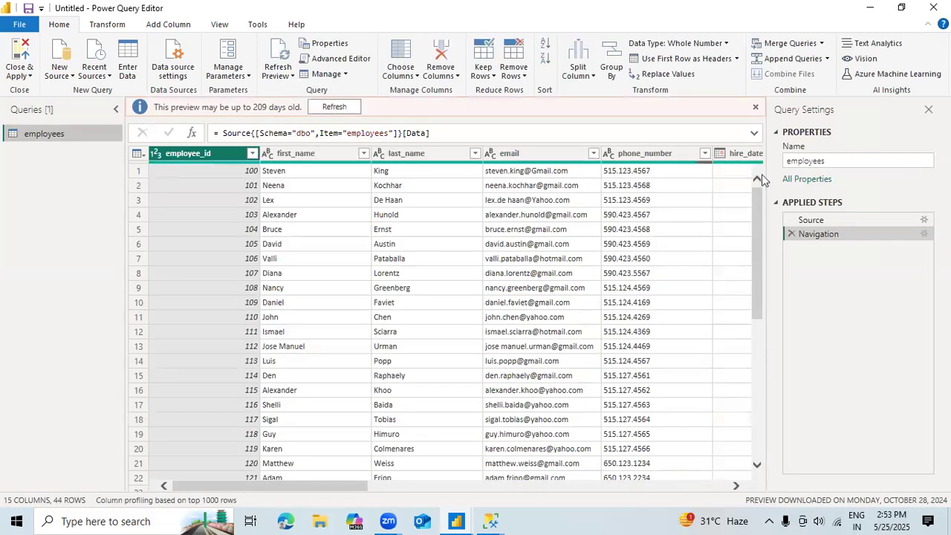
{"action": "left_click", "coordinate": [756, 108]}
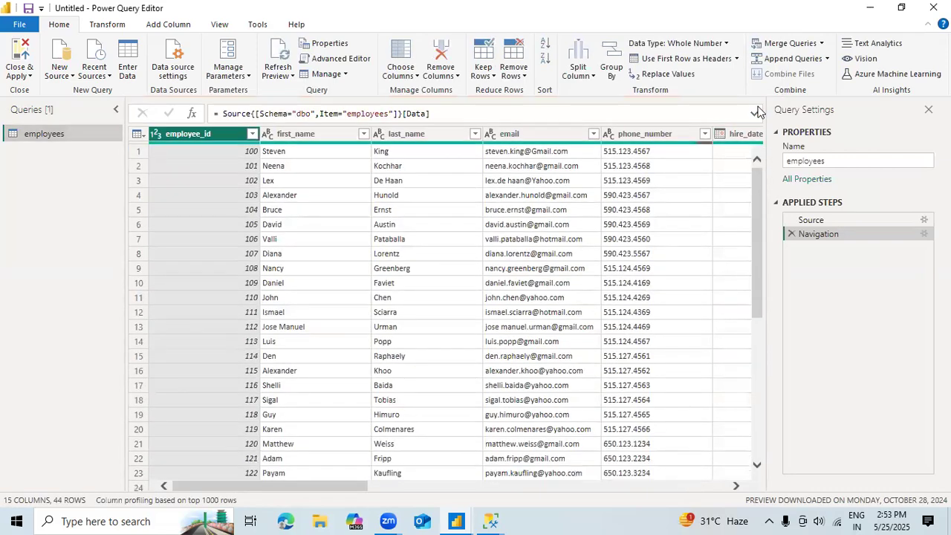
Step: Look through the columns of the employees query, from first_name across to the related-table columns
{"action": "left_click", "coordinate": [294, 138]}
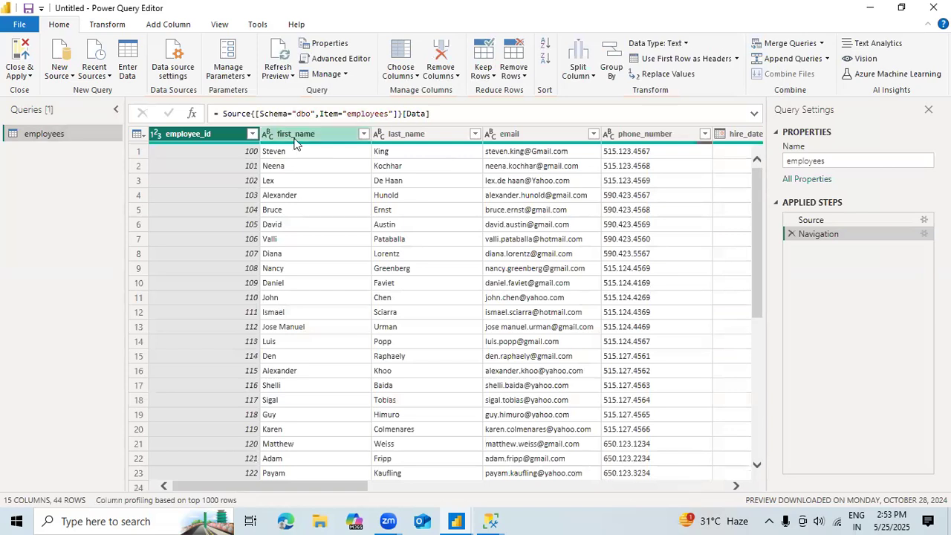
{"action": "left_click", "coordinate": [405, 140]}
{"action": "left_click", "coordinate": [530, 134]}
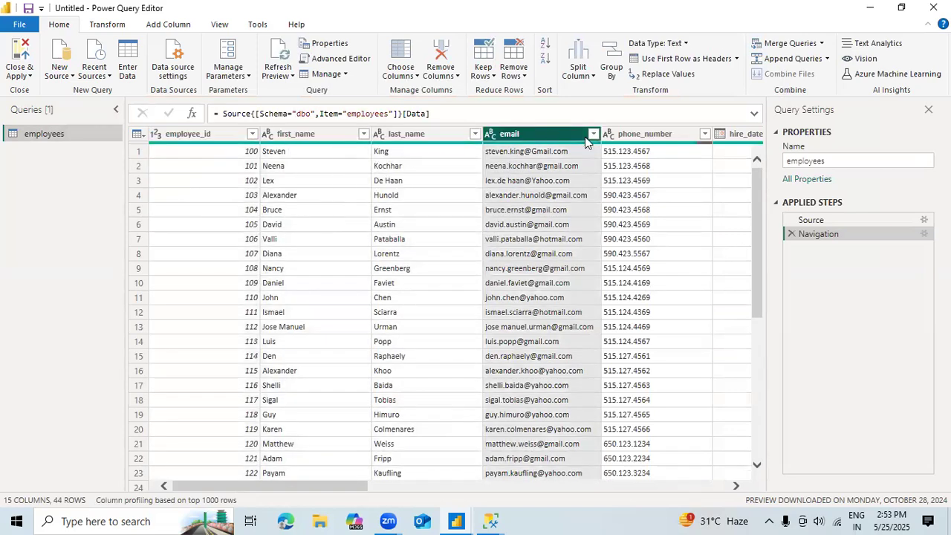
{"action": "left_click", "coordinate": [652, 151]}
{"action": "left_click", "coordinate": [747, 142]}
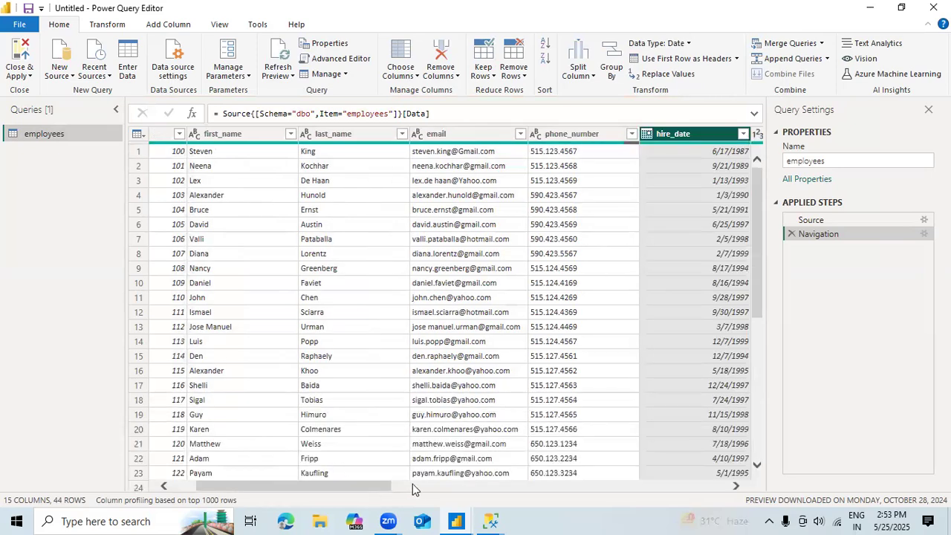
{"action": "left_click", "coordinate": [539, 486]}
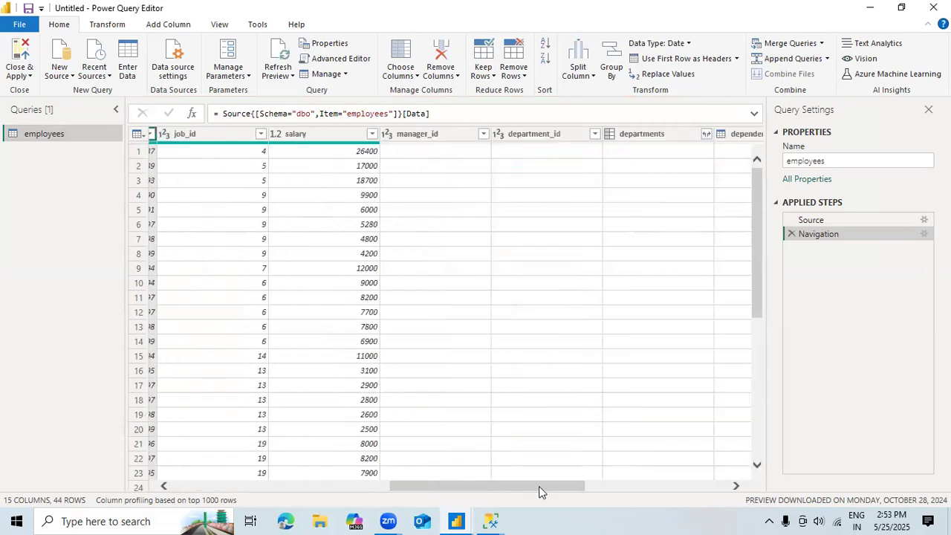
{"action": "left_click", "coordinate": [619, 492]}
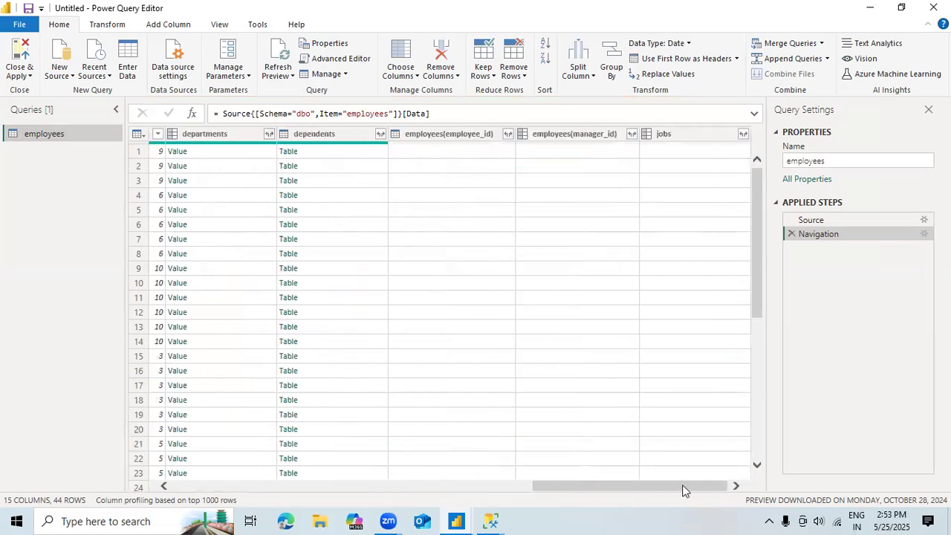
Step: Apply the employees query to the data model without closing the editor, and return to the Power BI Desktop report window
{"action": "left_click", "coordinate": [24, 78]}
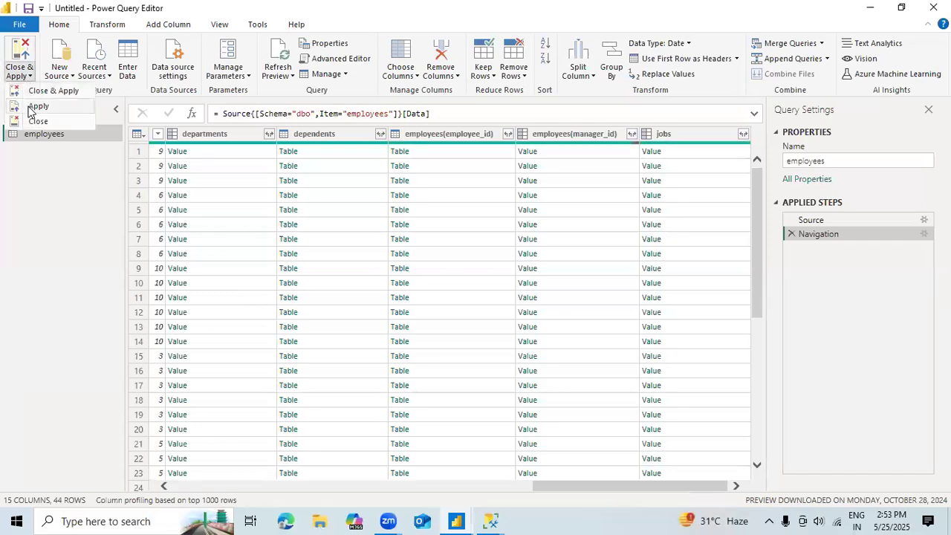
{"action": "left_click", "coordinate": [36, 106]}
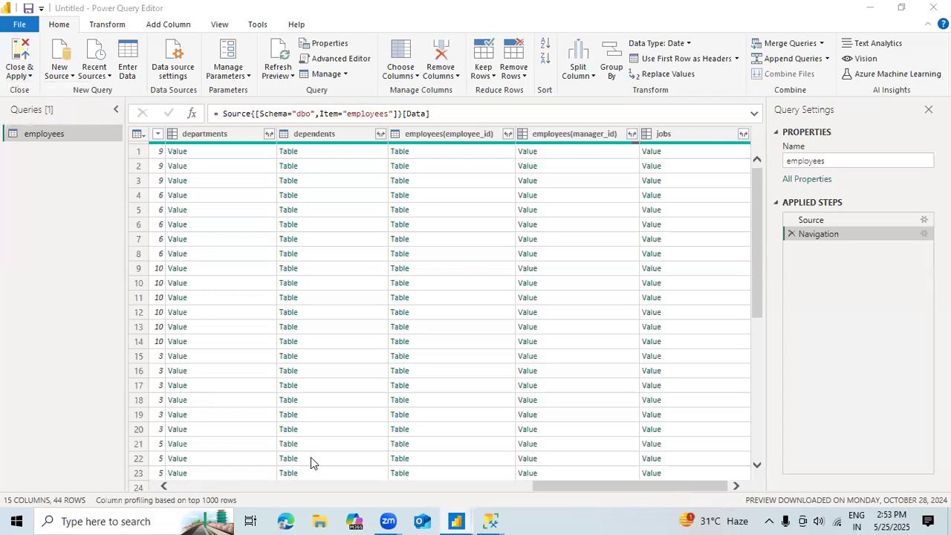
{"action": "mouse_move", "coordinate": [461, 519]}
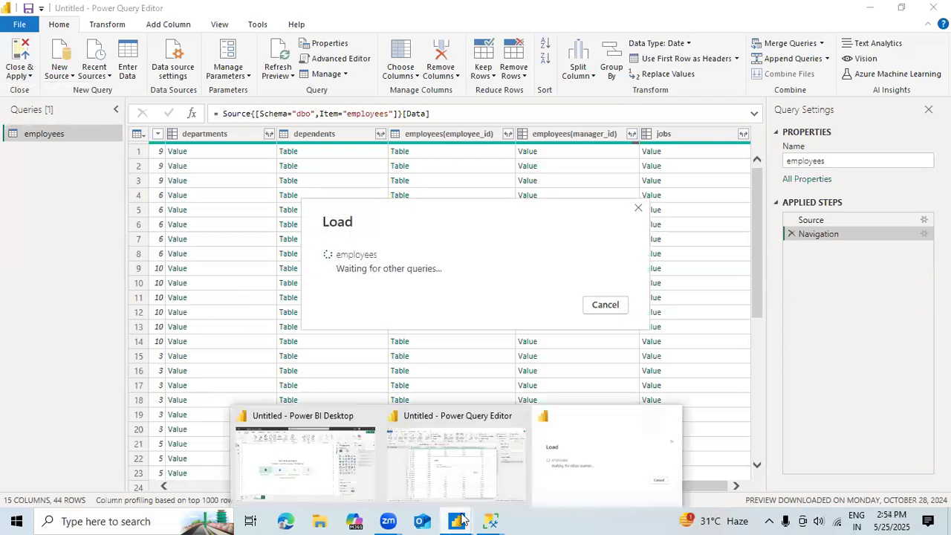
{"action": "left_click", "coordinate": [307, 460]}
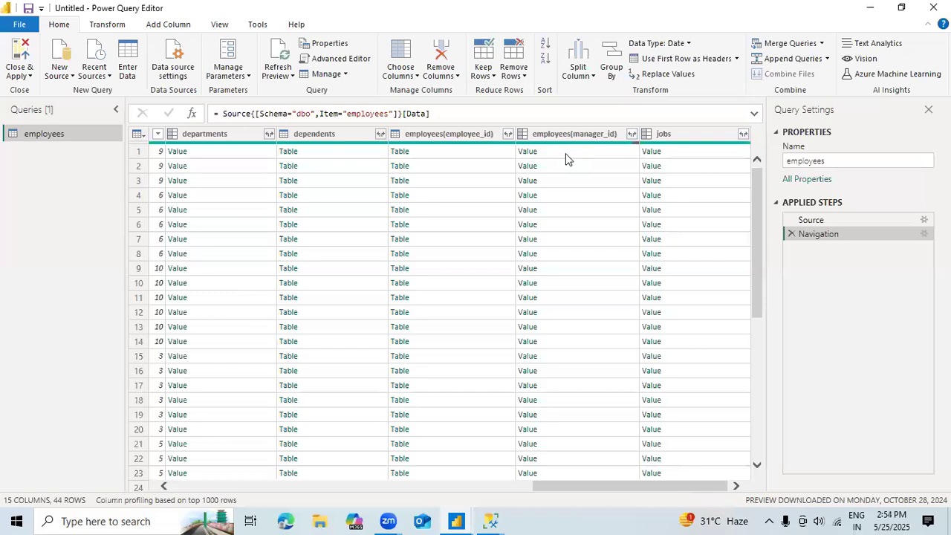
{"action": "left_click", "coordinate": [455, 520]}
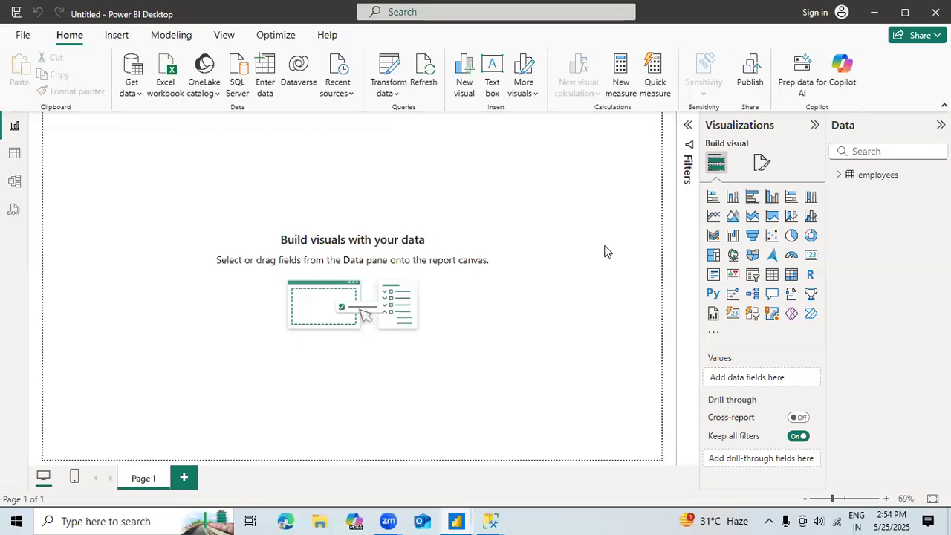
Step: Expand the fields of the employees table and open the table in Table view
{"action": "left_click", "coordinate": [839, 177]}
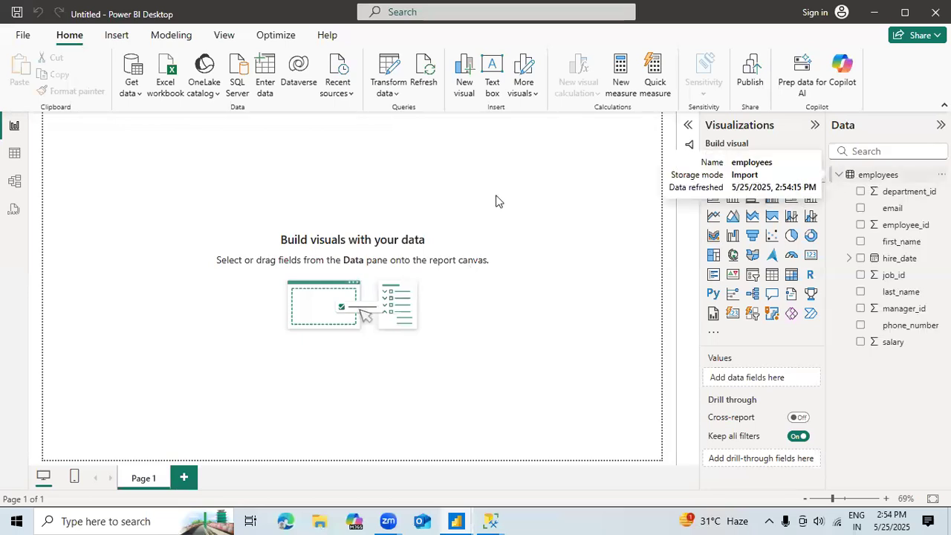
{"action": "left_click", "coordinate": [15, 155]}
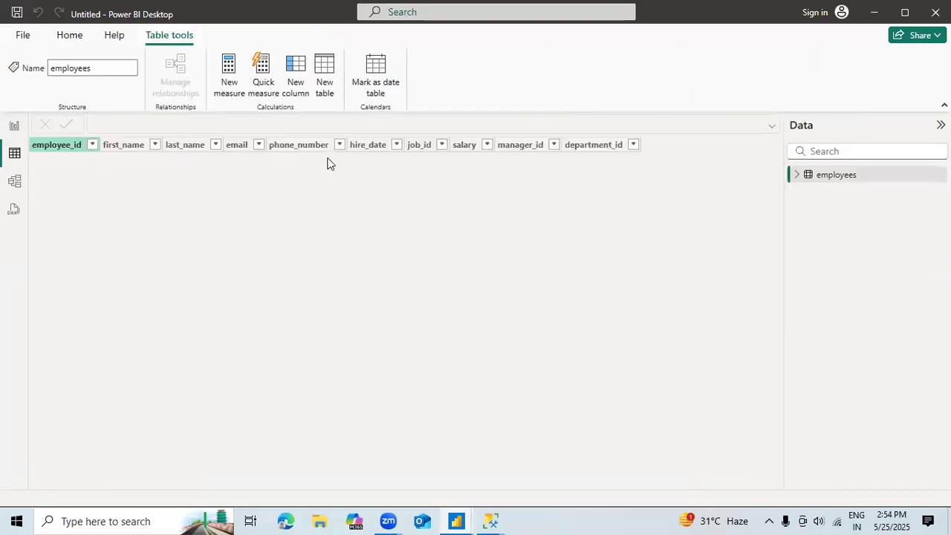
Step: Expand the employees table's fields, view its rows with the department_id column selected, and collapse the field list again
{"action": "left_click", "coordinate": [796, 177]}
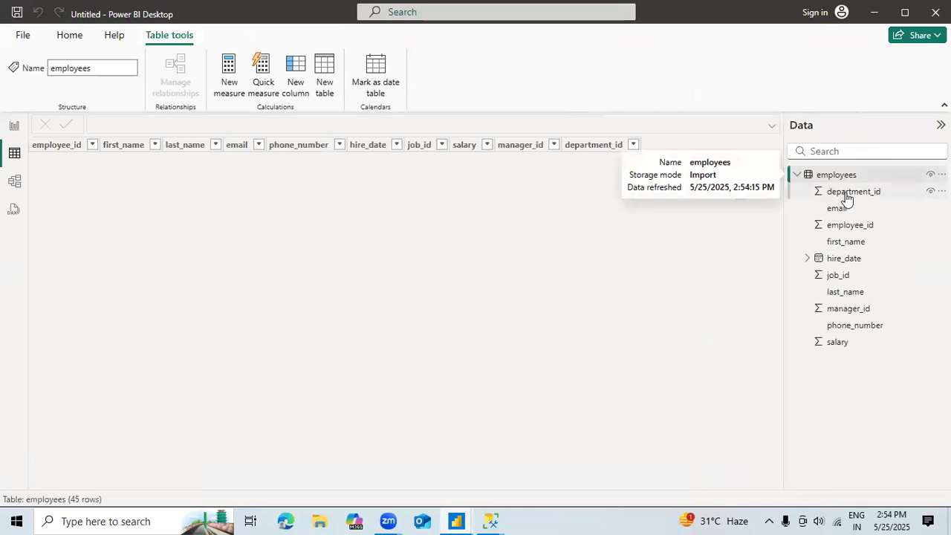
{"action": "left_click", "coordinate": [848, 195]}
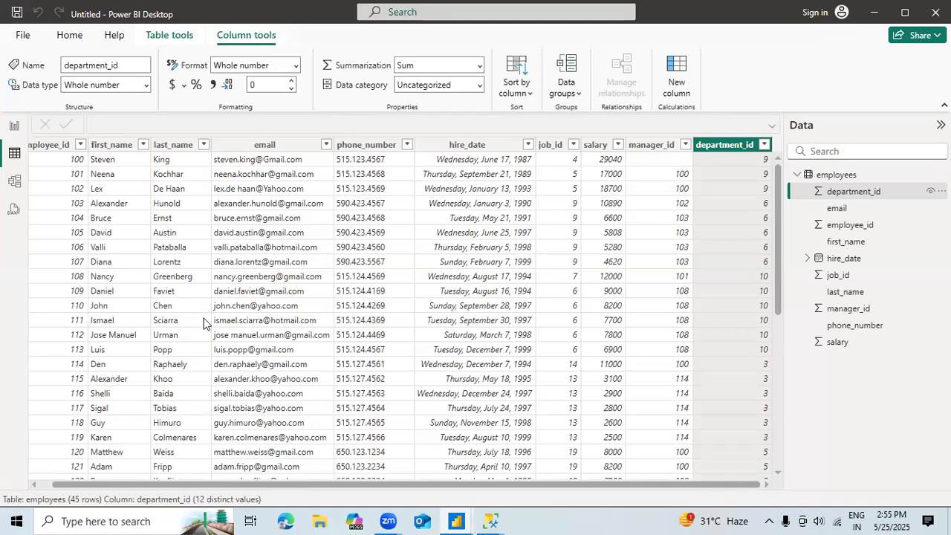
{"action": "left_click", "coordinate": [65, 36]}
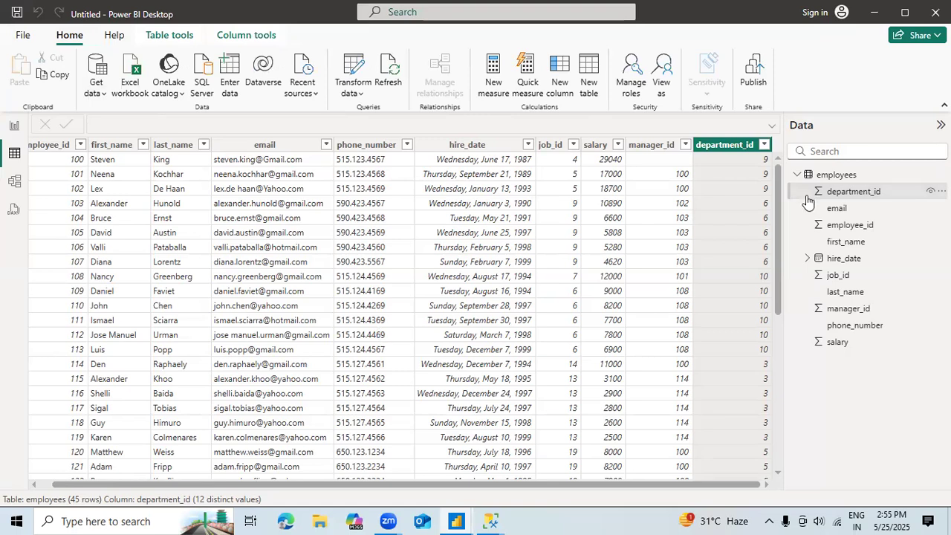
{"action": "left_click", "coordinate": [798, 177]}
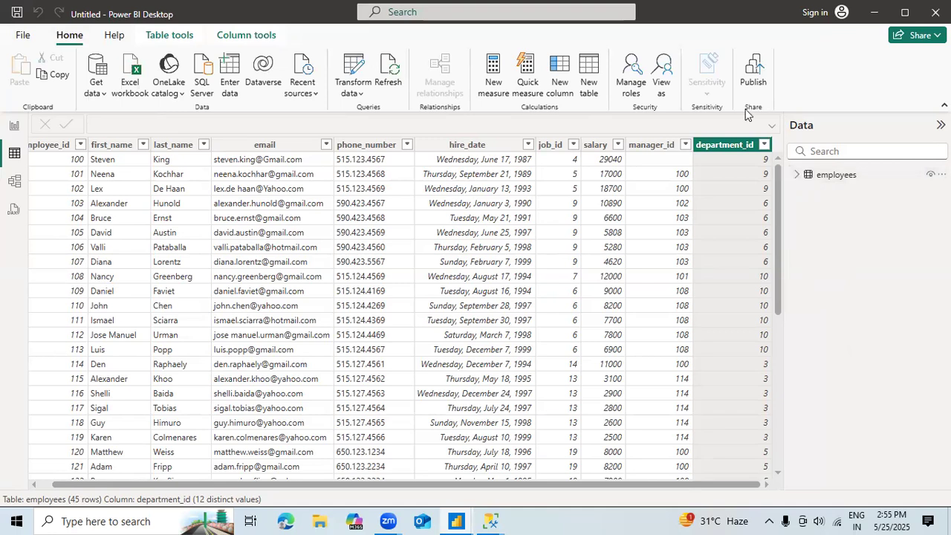
Step: Open the Power Query Editor from the report window and start a new SQL Server database source
{"action": "left_click", "coordinate": [355, 99]}
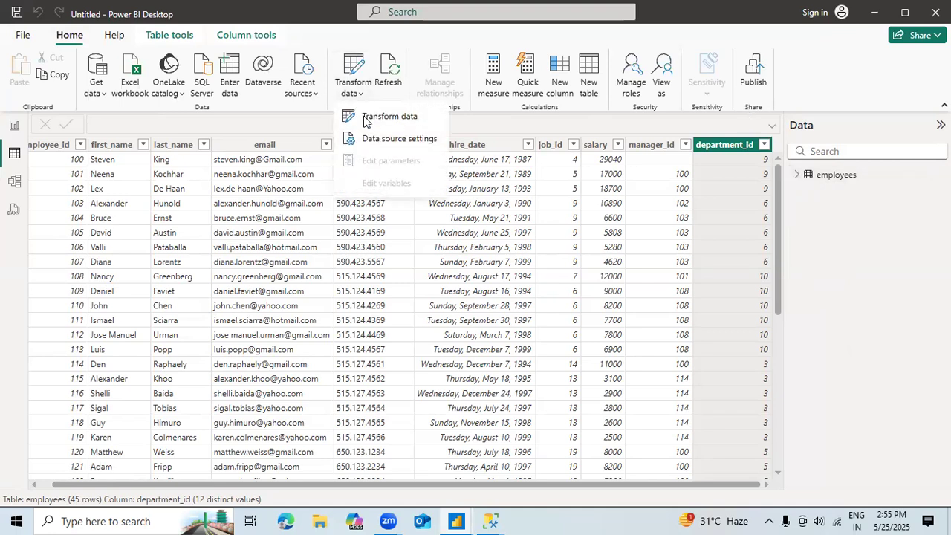
{"action": "left_click", "coordinate": [365, 118]}
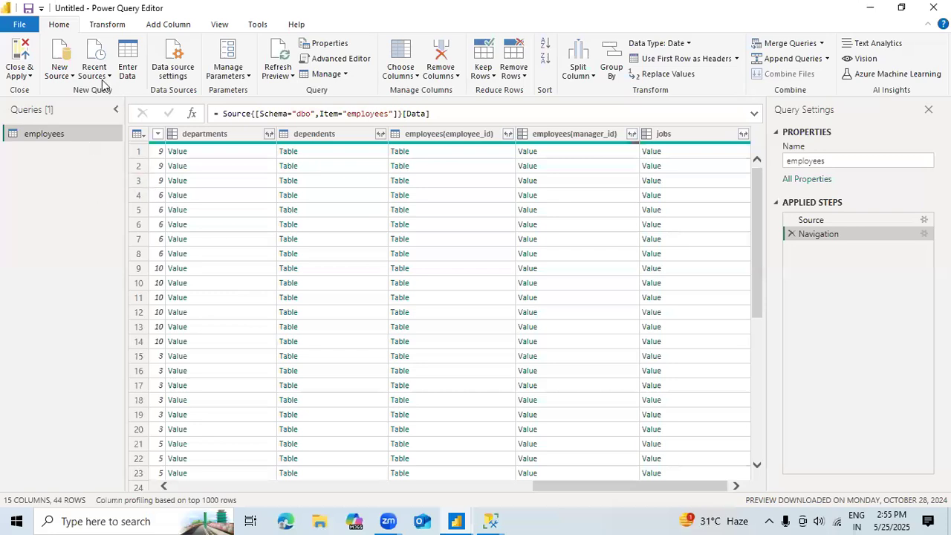
{"action": "left_click", "coordinate": [63, 75]}
{"action": "left_click", "coordinate": [87, 148]}
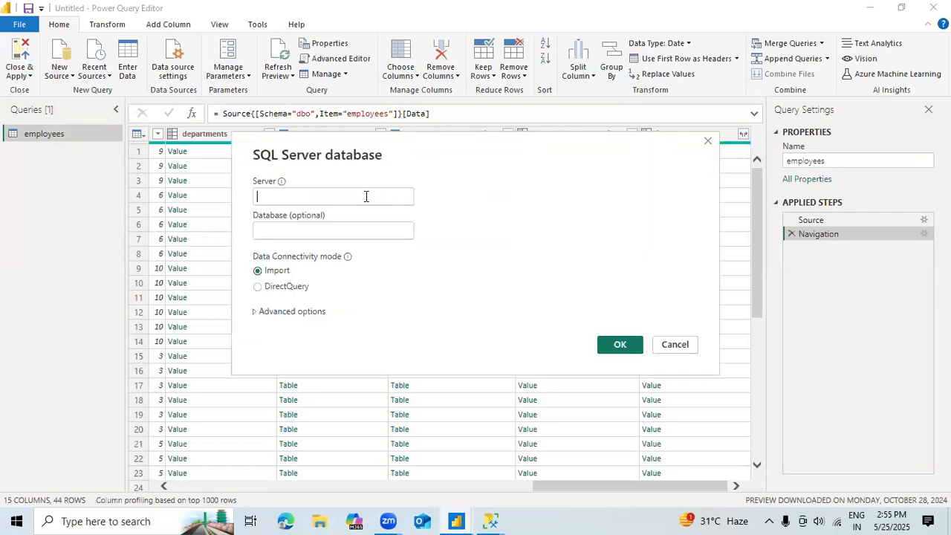
Step: Connect to server DESKTOP-RN06IR8 and database XLA_HR using the DirectQuery connectivity mode
{"action": "left_click", "coordinate": [365, 196]}
{"action": "type", "text": "DESKTOP-RN06IR8"}
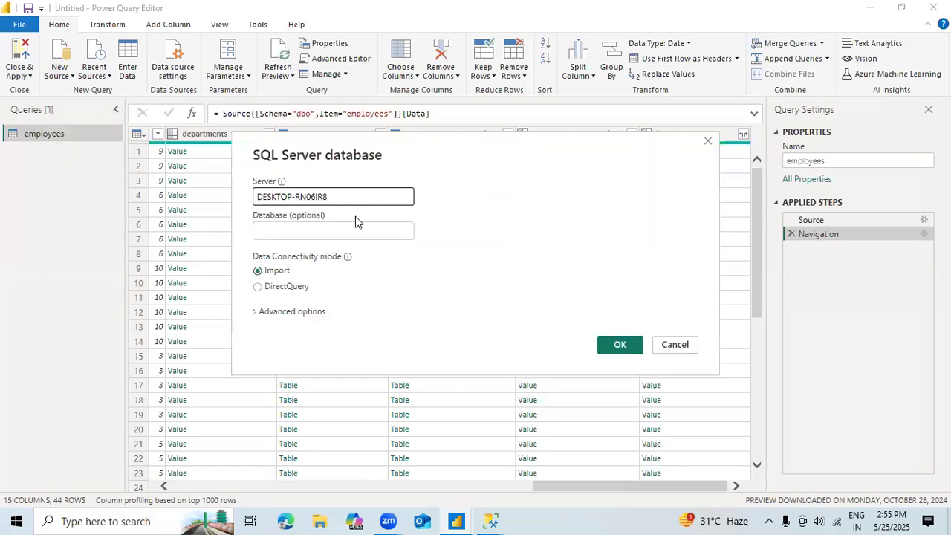
{"action": "left_click", "coordinate": [336, 234]}
{"action": "type", "text": "XL"}
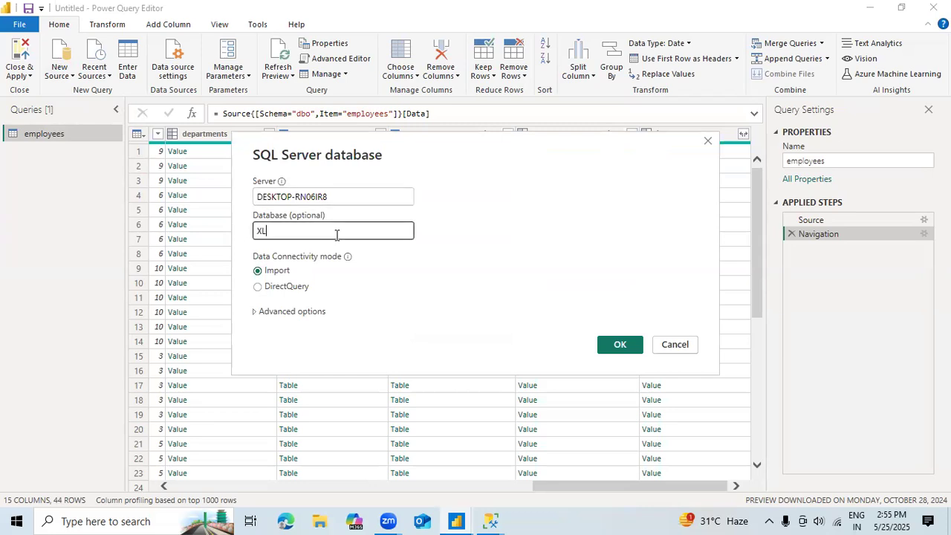
{"action": "type", "text": "A_HR"}
{"action": "left_click", "coordinate": [290, 290]}
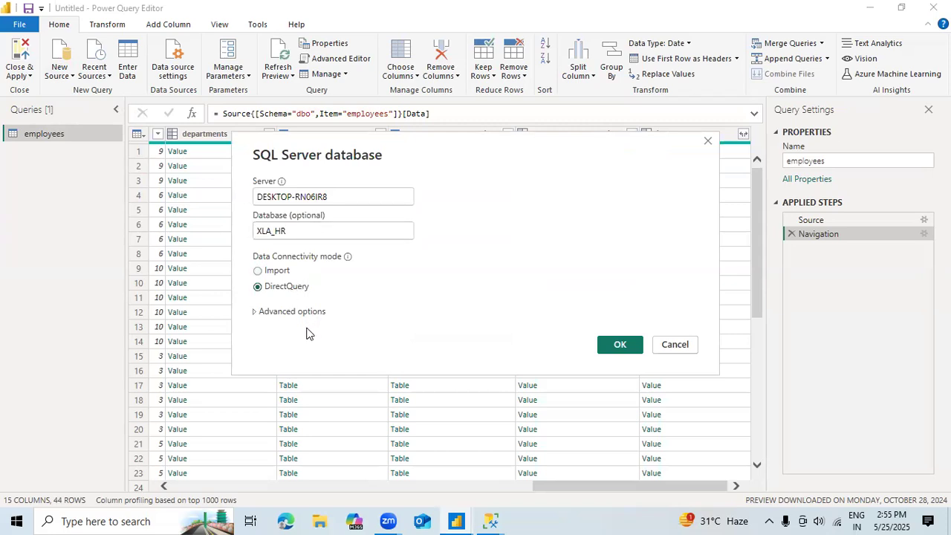
{"action": "left_click", "coordinate": [615, 345]}
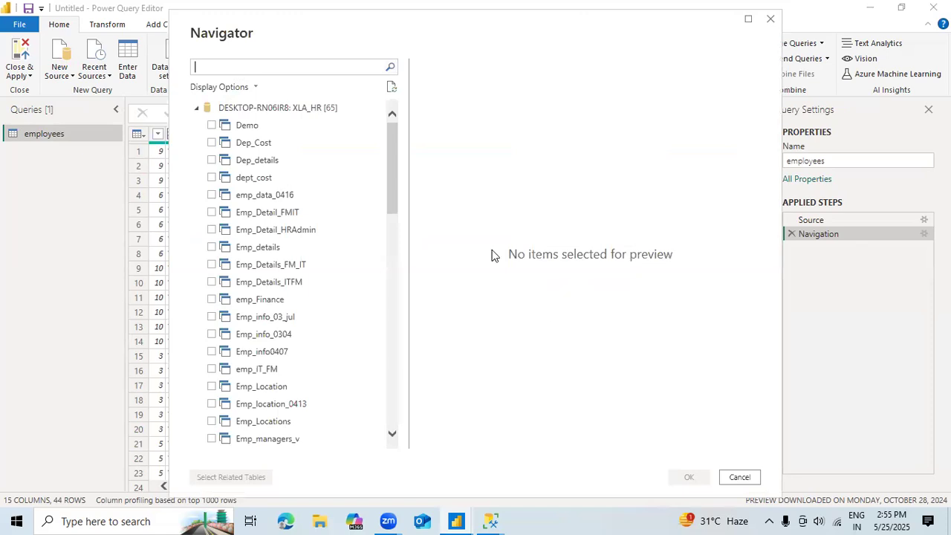
Step: Choose the departments table from the XLA_HR database and bring it into the query editor
{"action": "left_click_drag", "start_coordinate": [394, 195], "coordinate": [392, 320]}
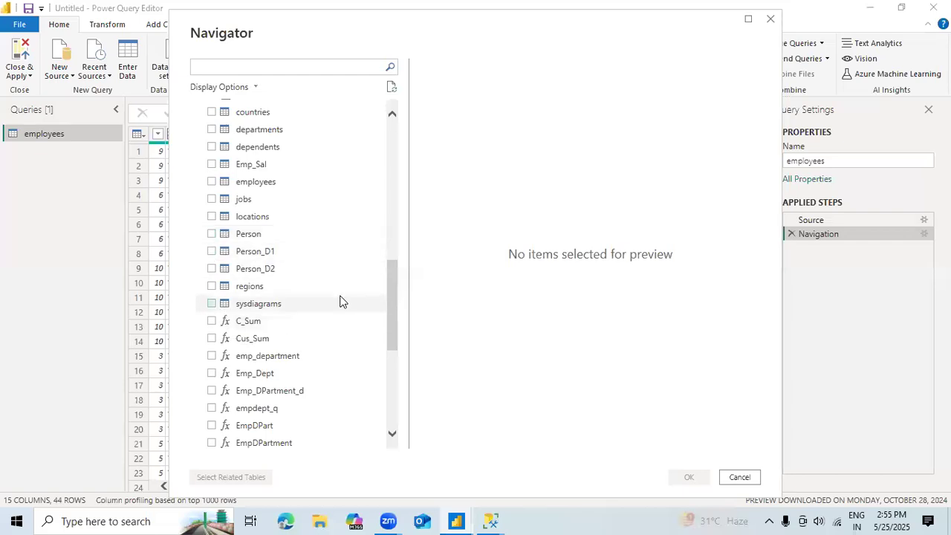
{"action": "left_click", "coordinate": [212, 129]}
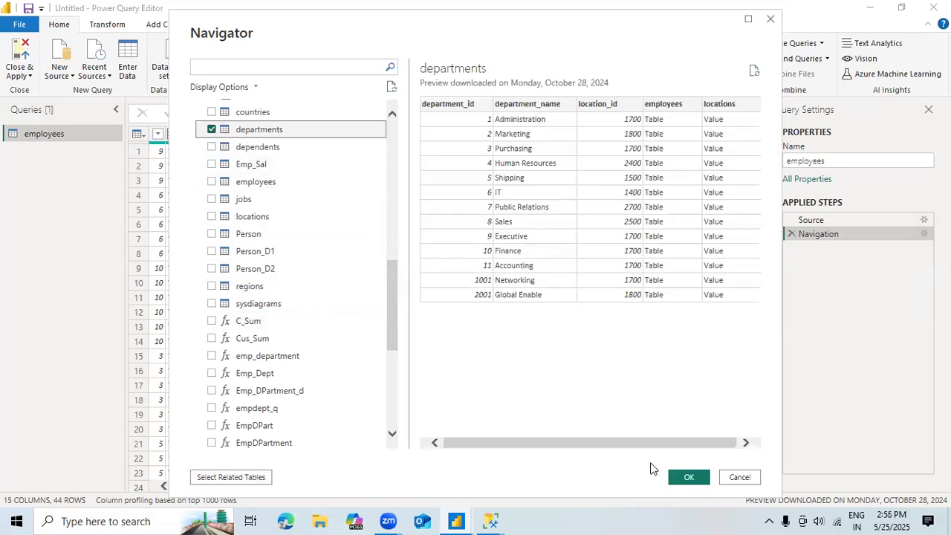
{"action": "left_click", "coordinate": [694, 480]}
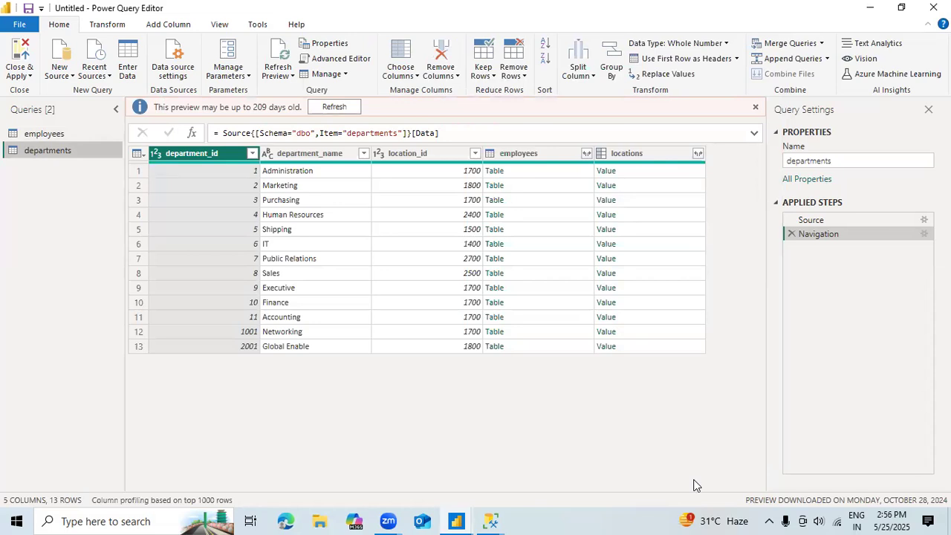
Step: Apply the departments query to the data model, dismiss the outdated-preview notice and return to the Power BI Desktop window
{"action": "left_click", "coordinate": [26, 76]}
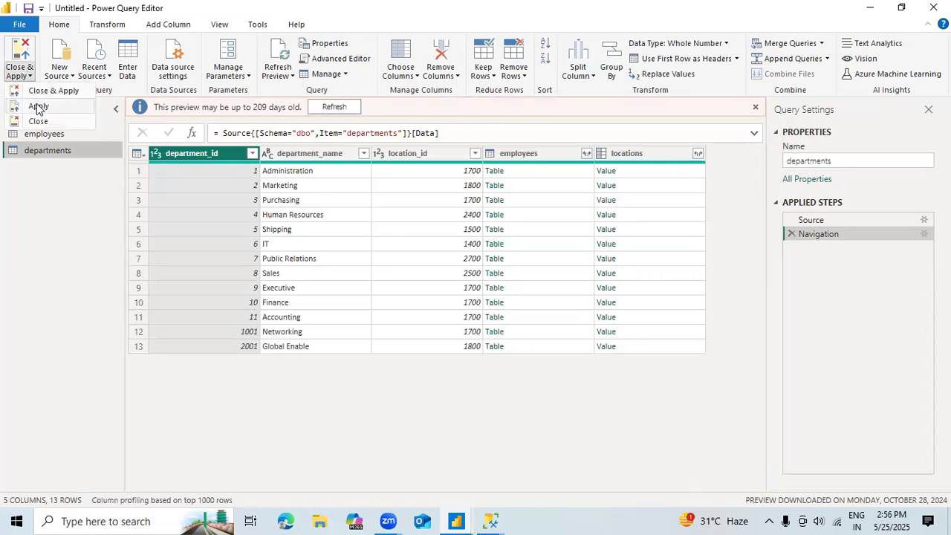
{"action": "left_click", "coordinate": [44, 90]}
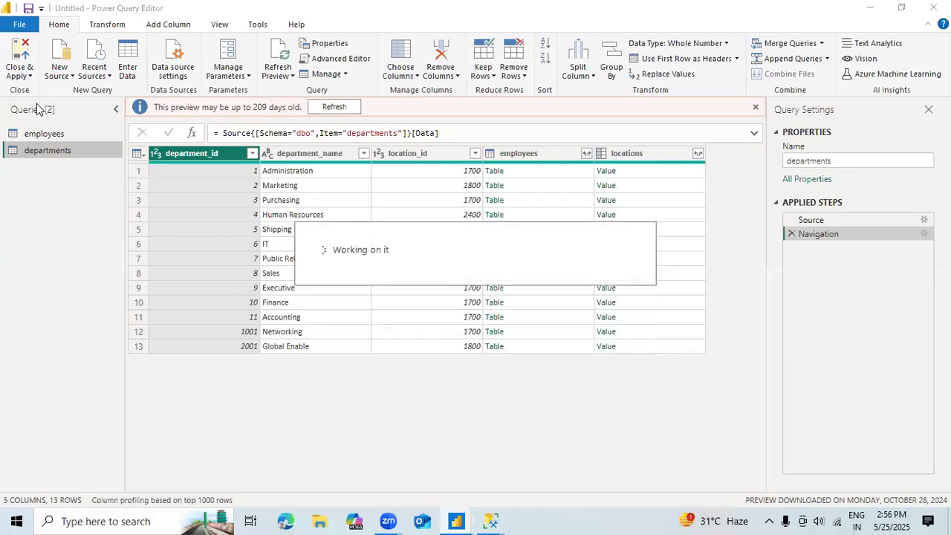
{"action": "left_click", "coordinate": [755, 109]}
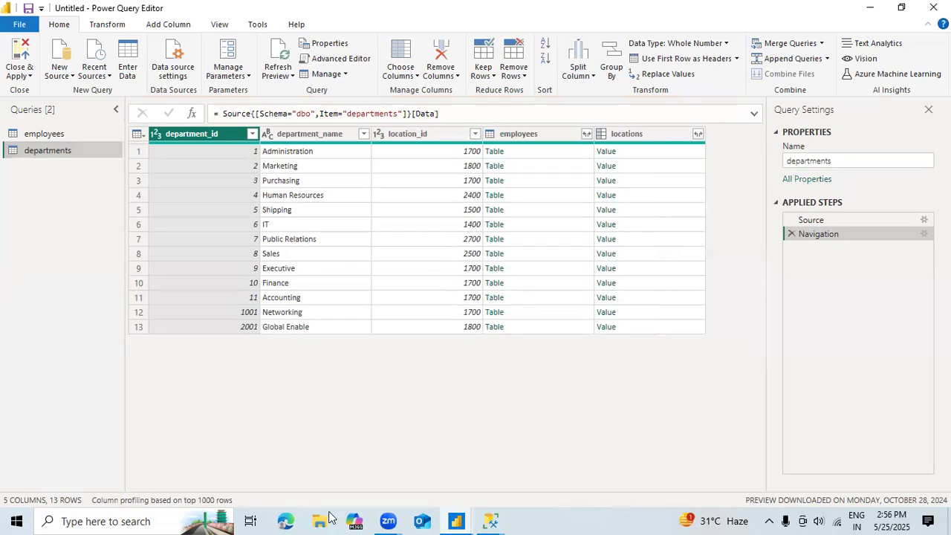
{"action": "left_click", "coordinate": [456, 520]}
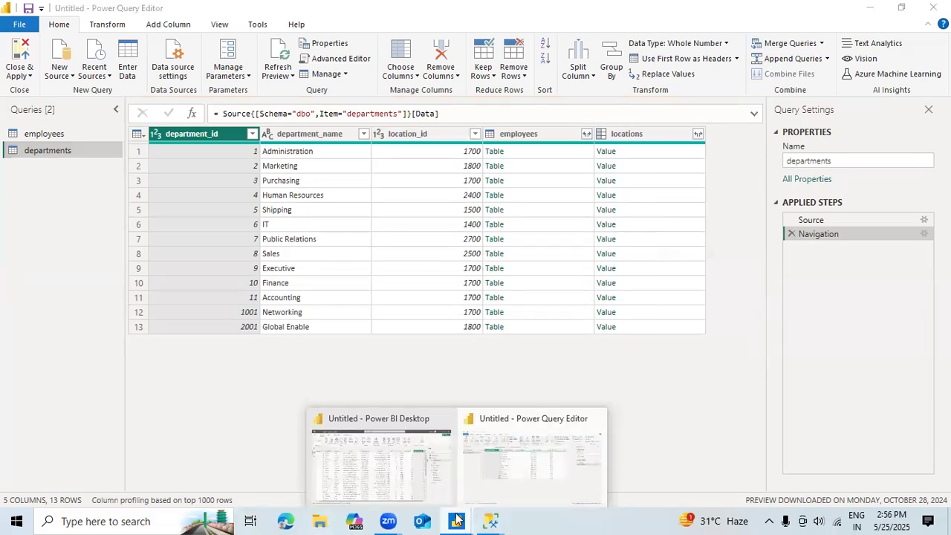
{"action": "left_click", "coordinate": [374, 462]}
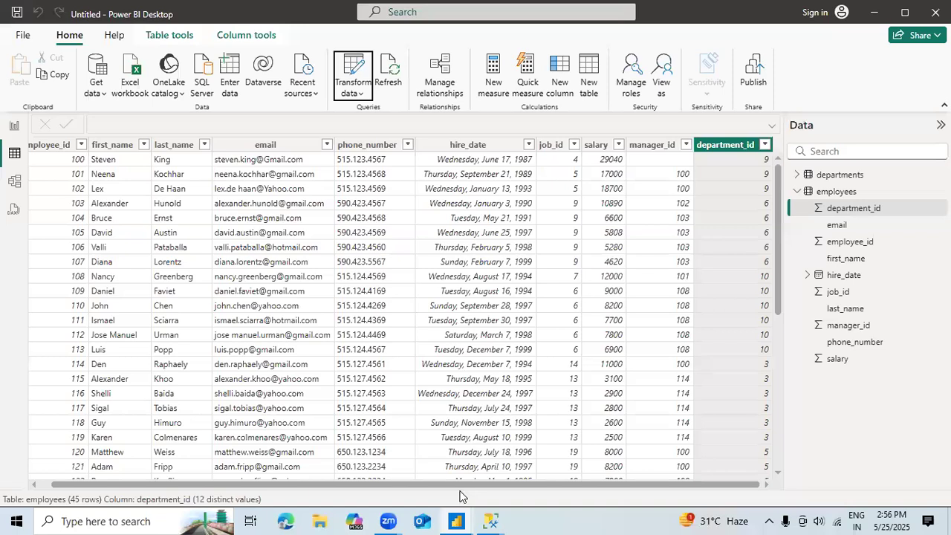
Step: Collapse the employees fields, expand those of the departments table and try to view departments in Table view
{"action": "left_click", "coordinate": [801, 192]}
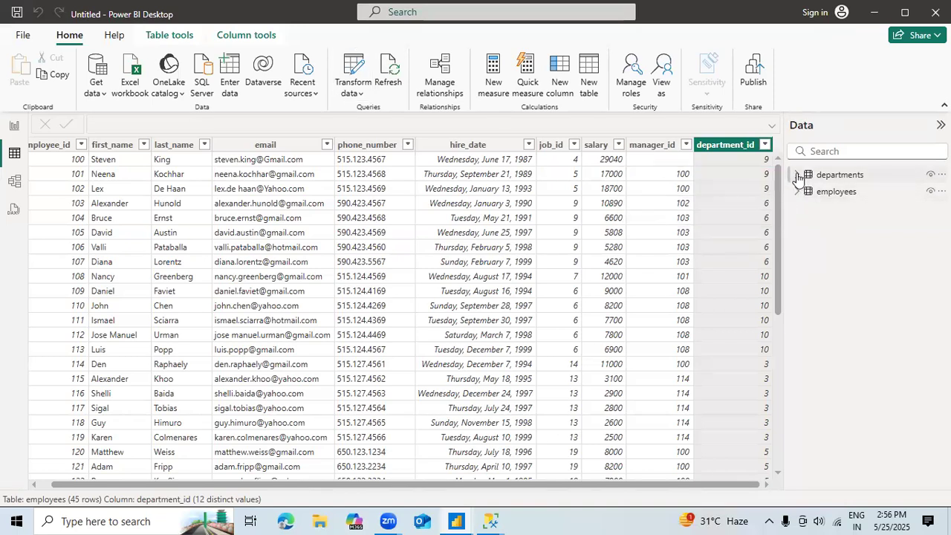
{"action": "left_click", "coordinate": [797, 176]}
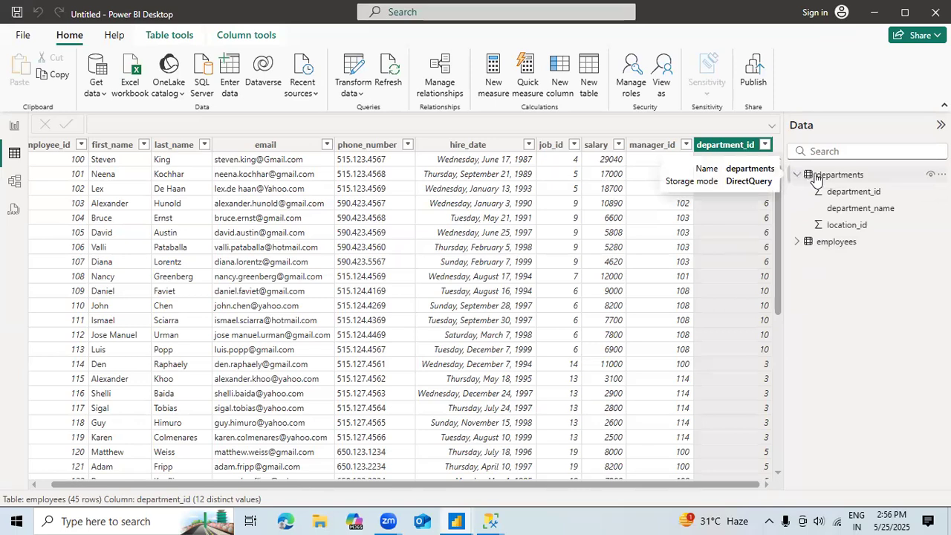
{"action": "left_click", "coordinate": [817, 177]}
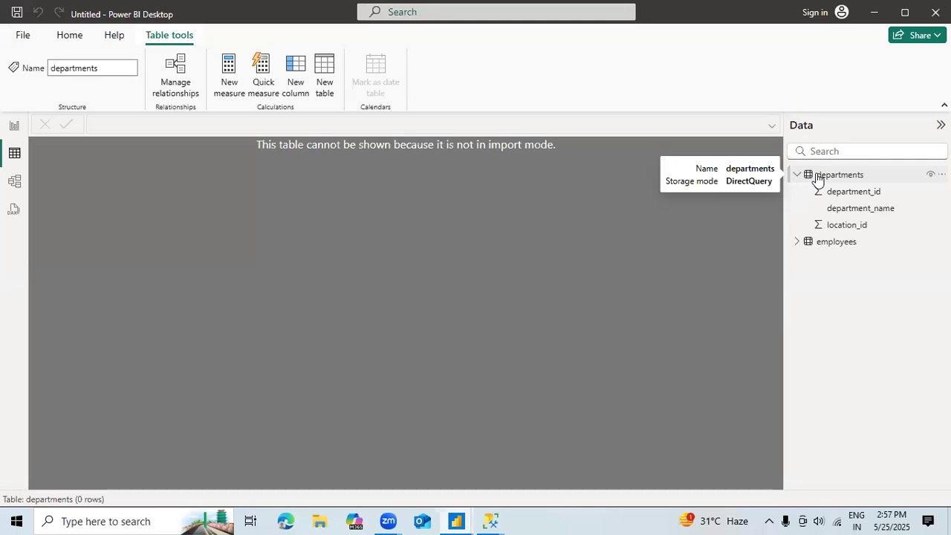
{"action": "left_click", "coordinate": [818, 179]}
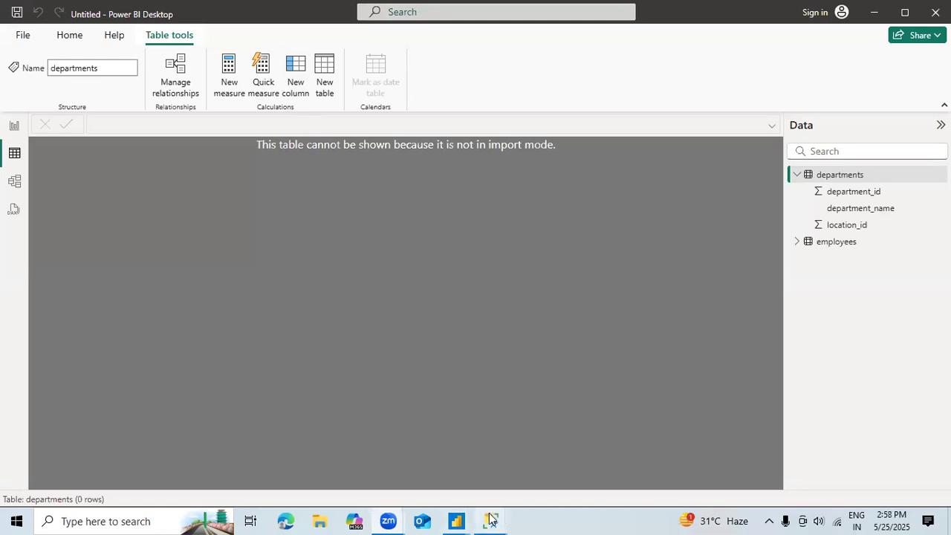
Step: Switch to SQL Server Management Studio, connect to the DESKTOP-RN06IR8 server and open a new query
{"action": "mouse_move", "coordinate": [489, 517]}
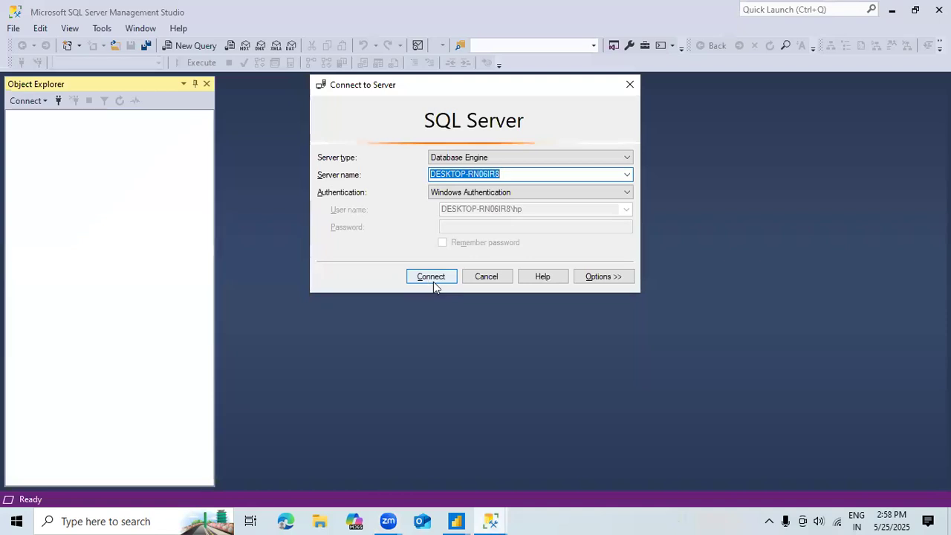
{"action": "left_click", "coordinate": [433, 280]}
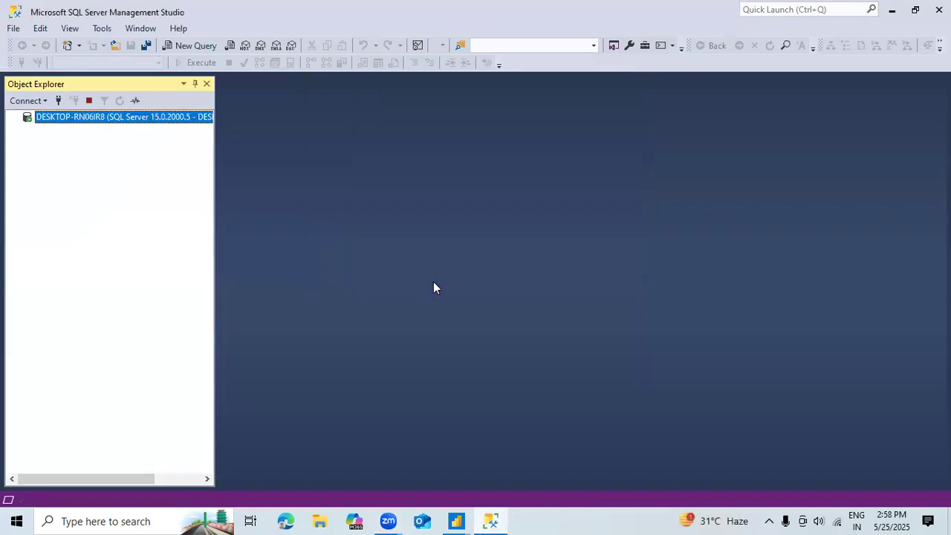
{"action": "left_click", "coordinate": [196, 46]}
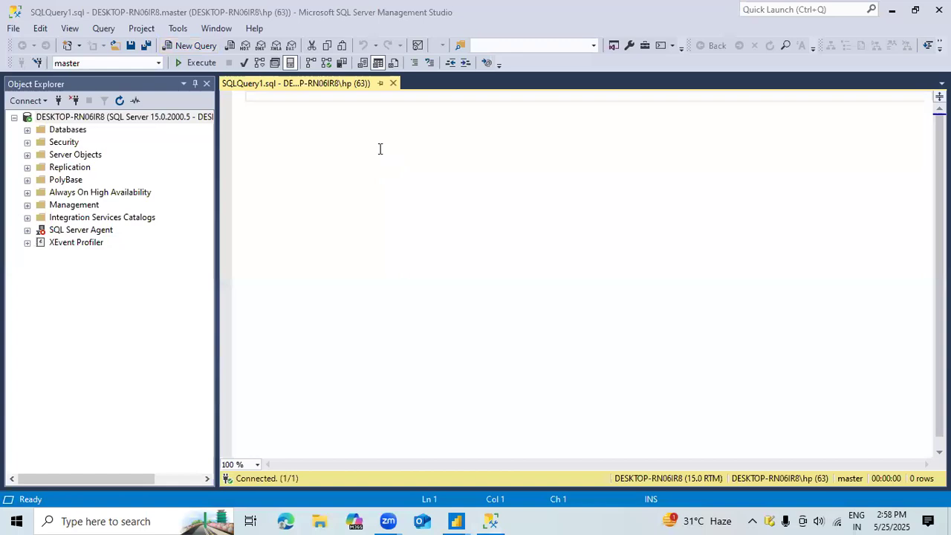
Step: Write the statement "use xla_hr;" in the query and execute it
{"action": "left_click", "coordinate": [314, 125]}
{"action": "type", "text": "use x"}
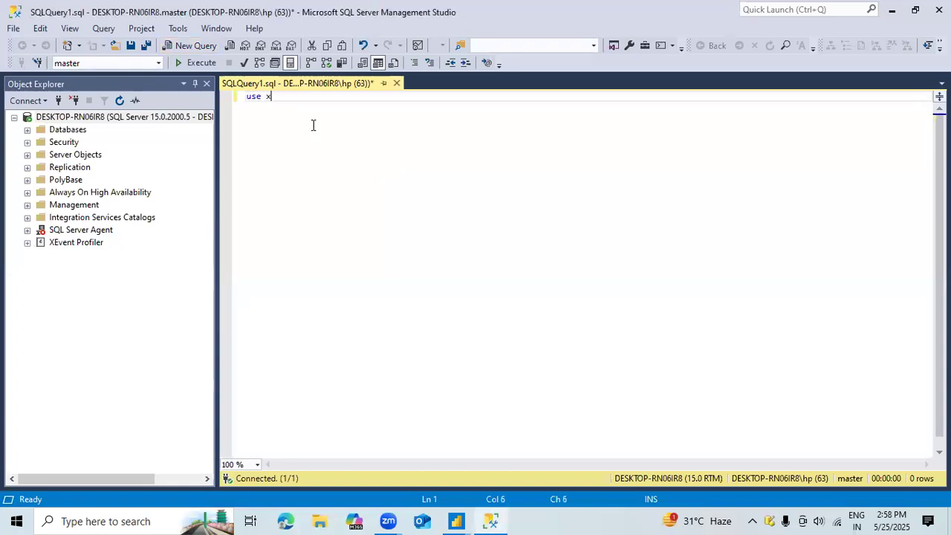
{"action": "type", "text": "la_"}
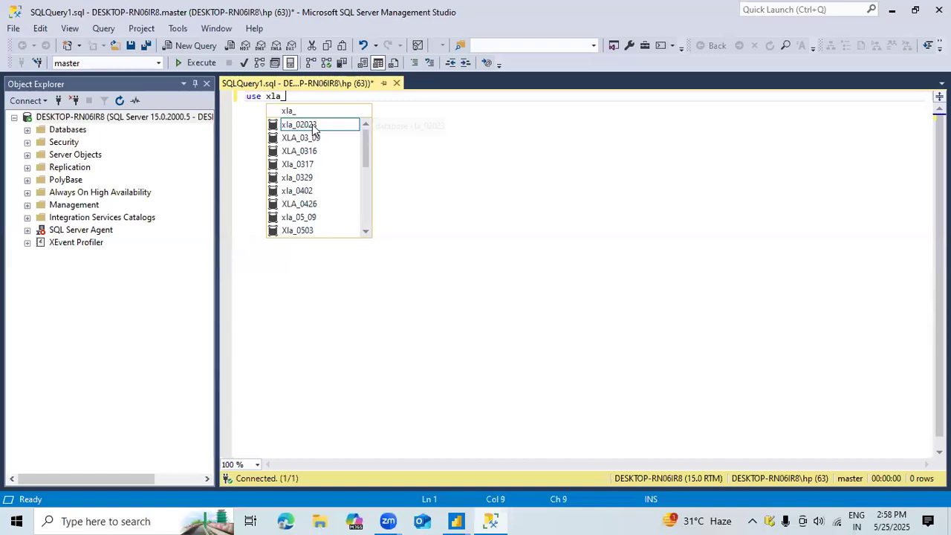
{"action": "type", "text": "hr;"}
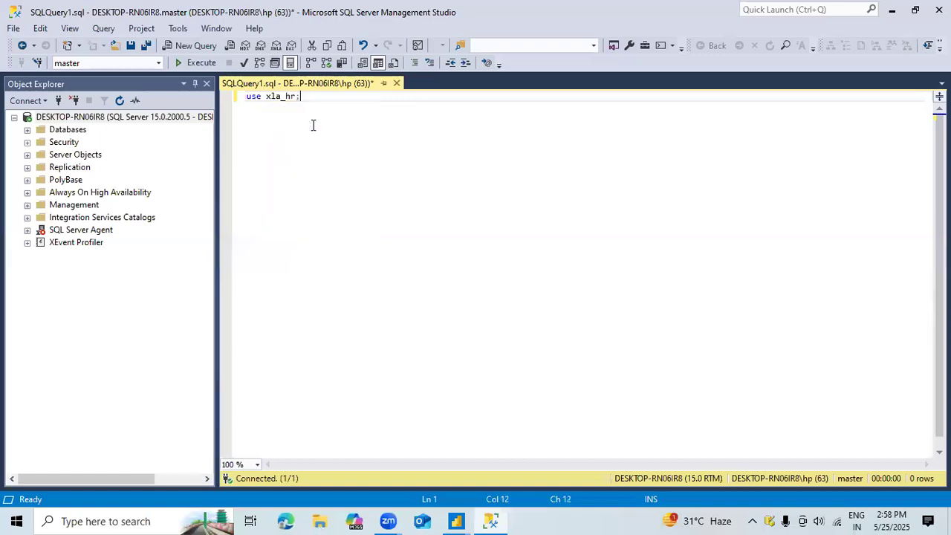
{"action": "key", "text": "shift+Home"}
{"action": "left_click", "coordinate": [190, 62]}
Step: Add the comment "---Department wise expence---" below the use statement, separated by a blank line
{"action": "left_click", "coordinate": [343, 105]}
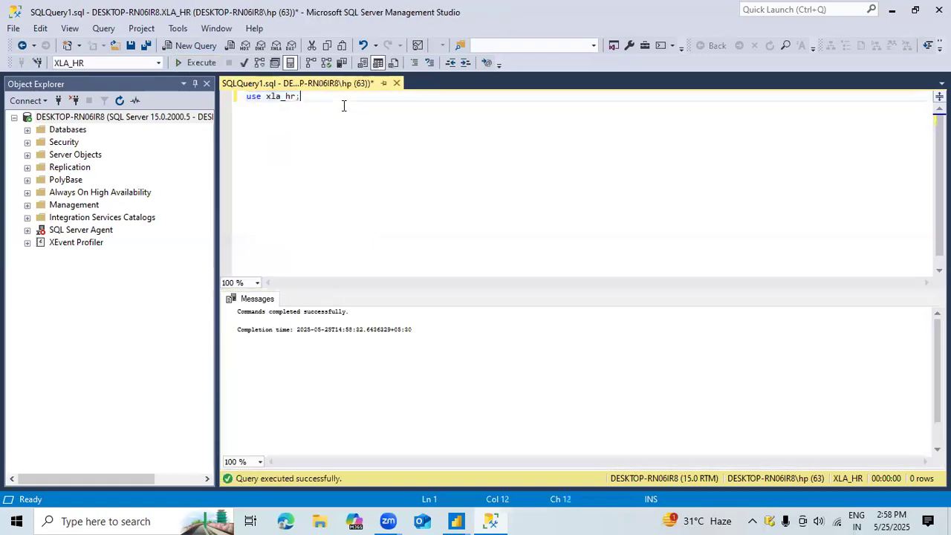
{"action": "key", "text": "Return"}
{"action": "key", "text": "Return"}
{"action": "key", "text": "Return"}
{"action": "key", "text": "BackSpace"}
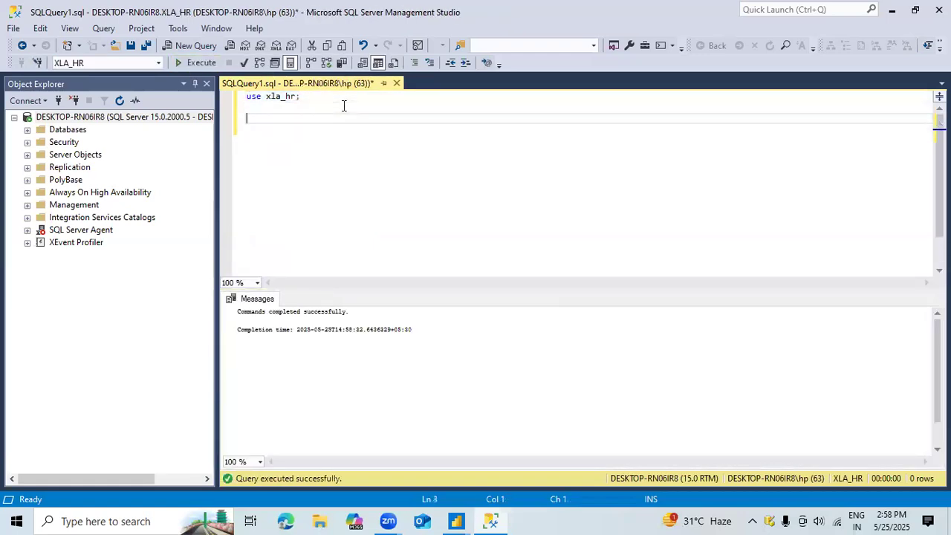
{"action": "type", "text": "---Department wise expence---"}
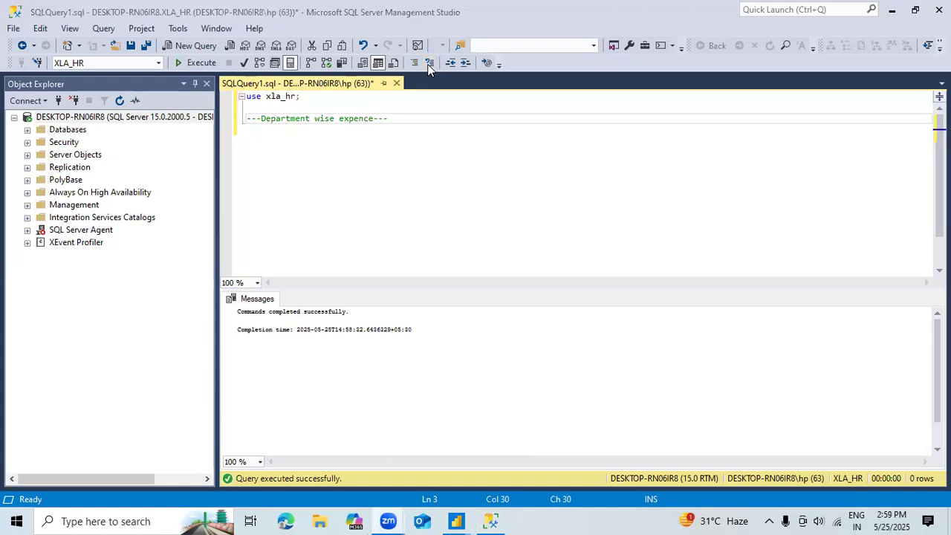
{"action": "left_click", "coordinate": [888, 520]}
{"action": "left_click", "coordinate": [578, 177]}
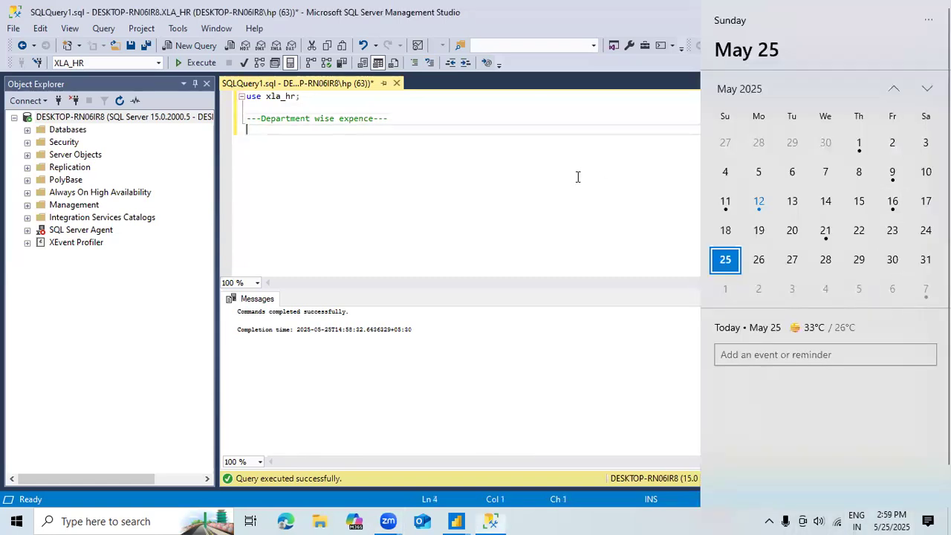
{"action": "left_click", "coordinate": [401, 117]}
{"action": "key", "text": "Left"}
{"action": "key", "text": "Left"}
{"action": "key", "text": "Left"}
{"action": "key", "text": "Left"}
{"action": "key", "text": "Left"}
{"action": "key", "text": "Left"}
{"action": "key", "text": "Left"}
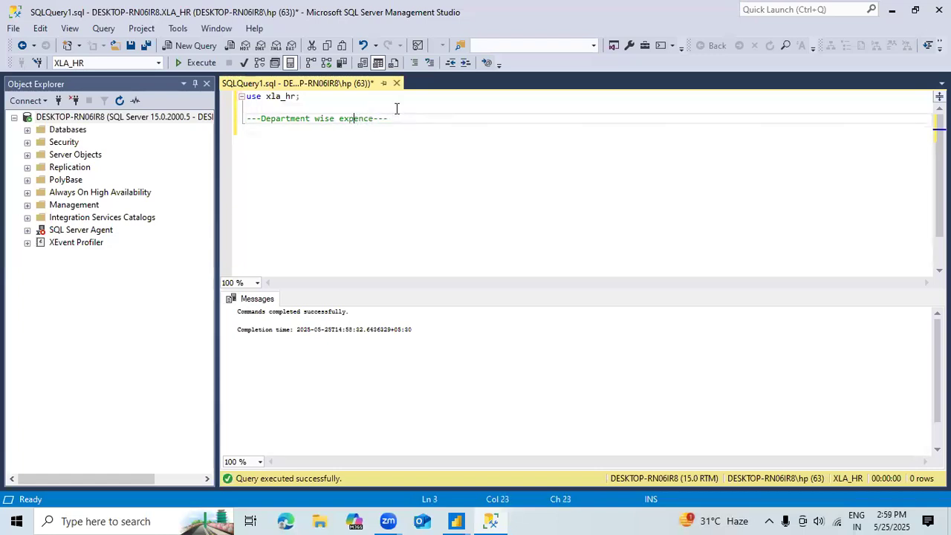
{"action": "key", "text": "Right"}
{"action": "key", "text": "Right"}
{"action": "key", "text": "Right"}
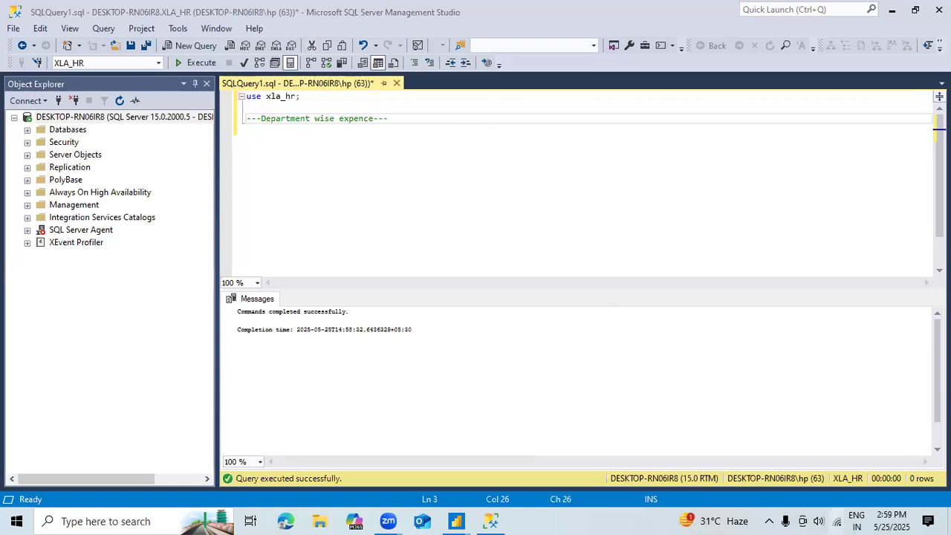
{"action": "left_click", "coordinate": [892, 521]}
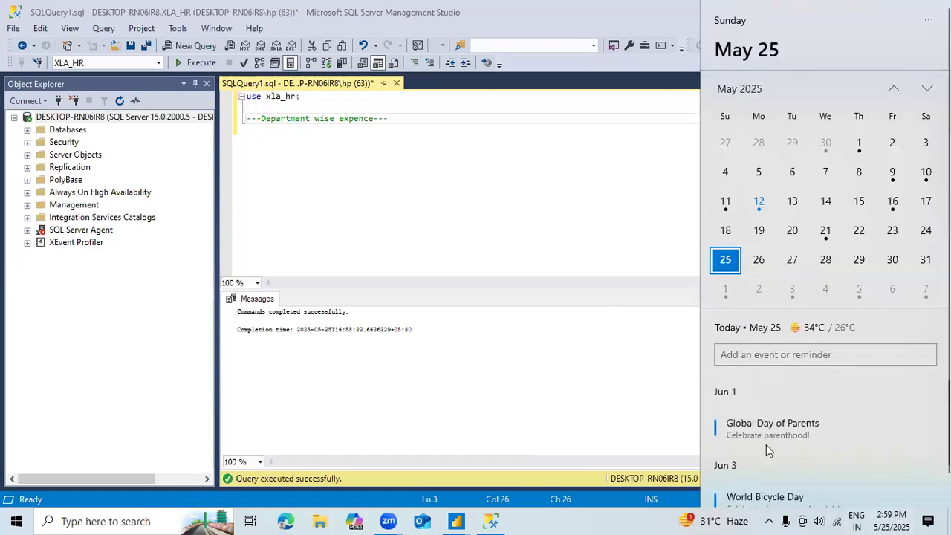
{"action": "left_click", "coordinate": [641, 330]}
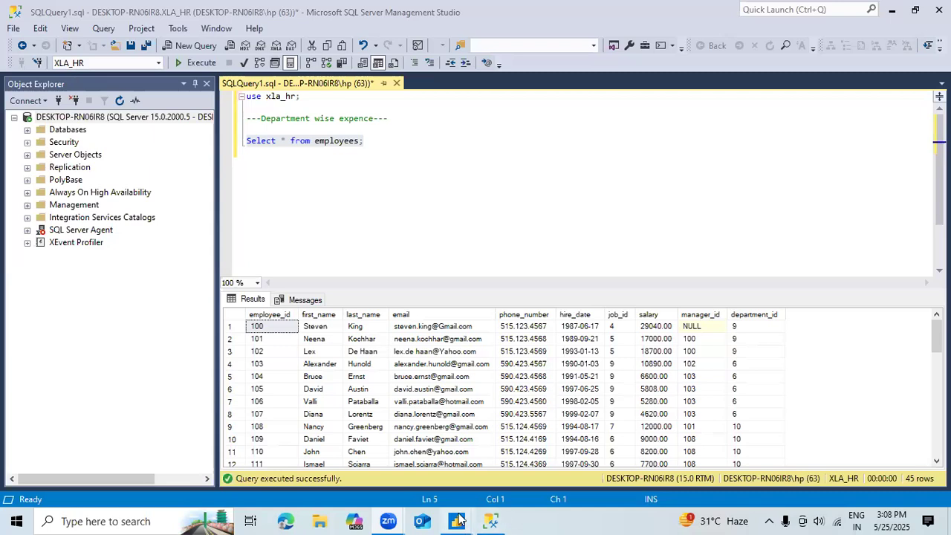
Step: Switch to Power BI Desktop and open the Power Query Editor to transform the data
{"action": "mouse_move", "coordinate": [458, 520]}
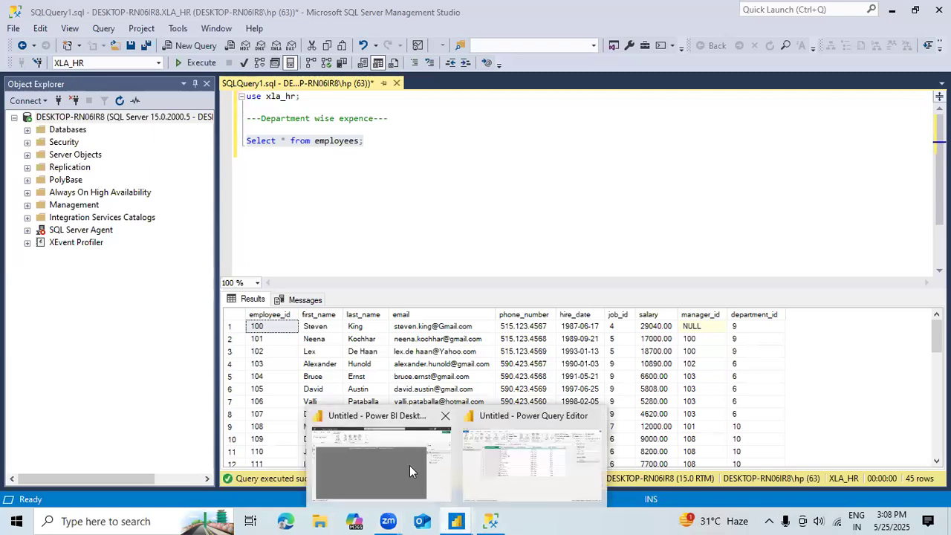
{"action": "left_click", "coordinate": [410, 466]}
{"action": "left_click", "coordinate": [68, 37]}
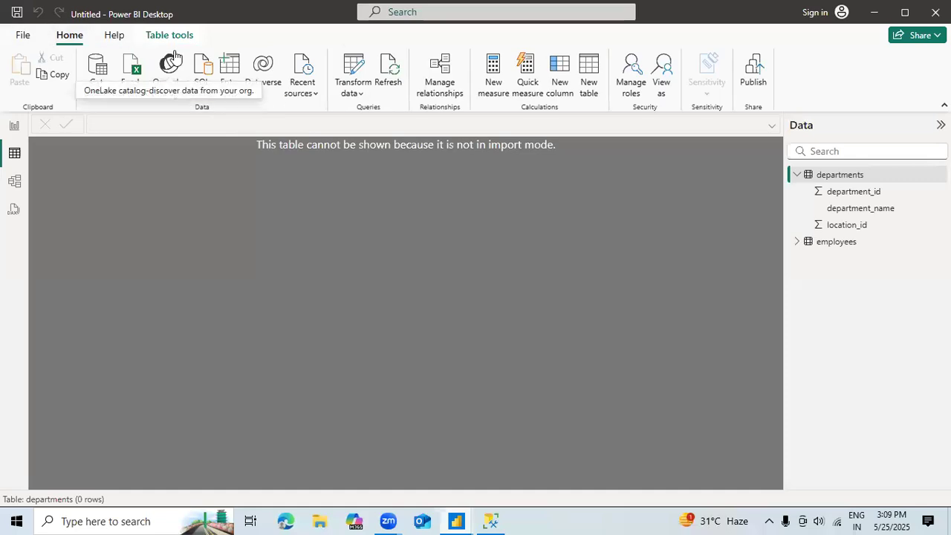
{"action": "left_click", "coordinate": [361, 92]}
{"action": "left_click", "coordinate": [364, 119]}
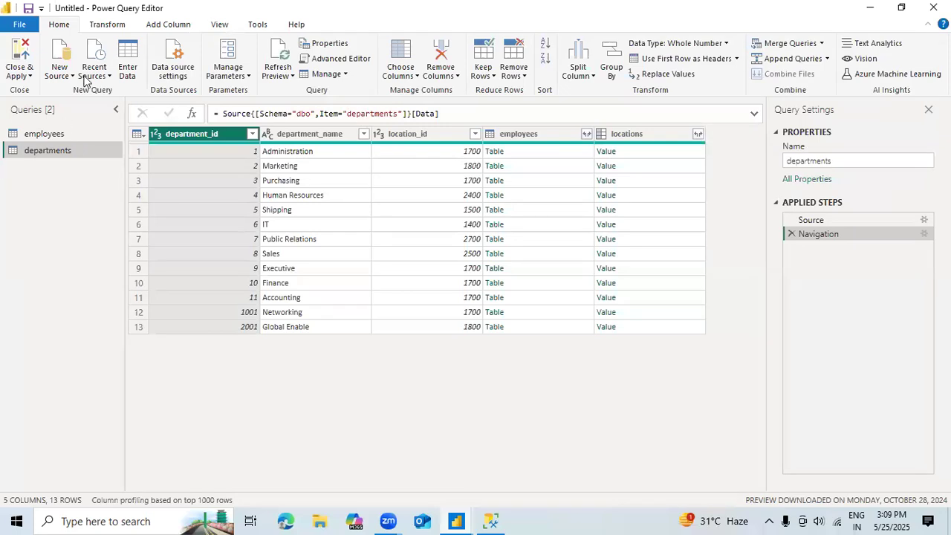
Step: Start a new SQL Server source with server DESKTOP-RN06IR8 and database Xla_hr
{"action": "left_click", "coordinate": [70, 76]}
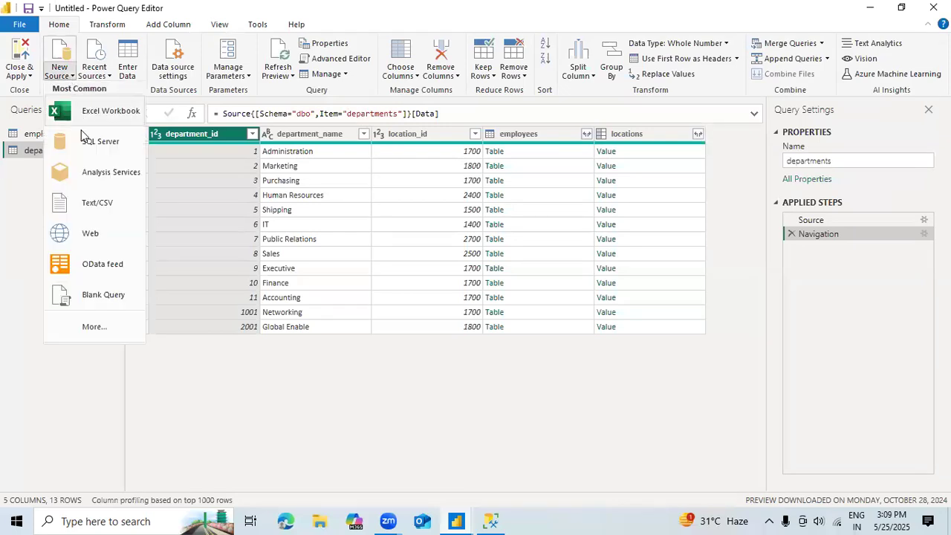
{"action": "left_click", "coordinate": [87, 142]}
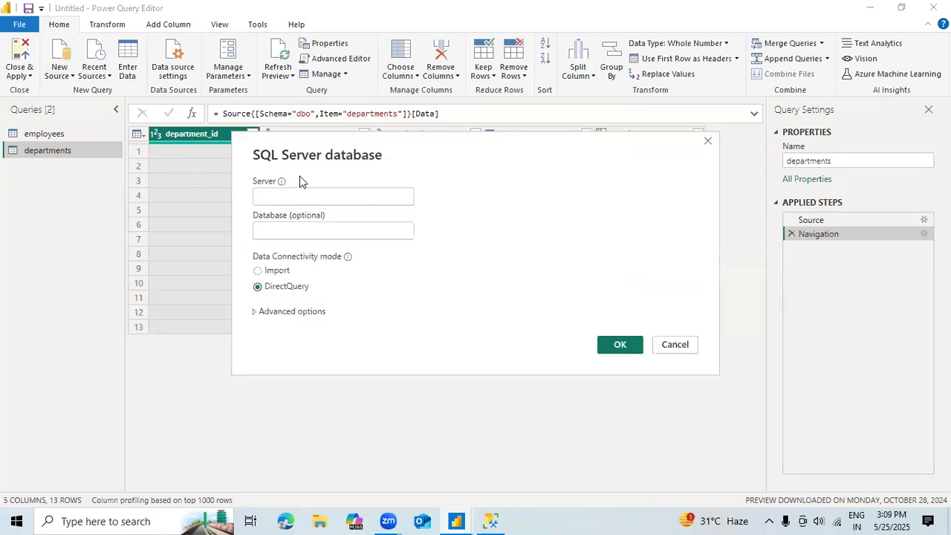
{"action": "left_click", "coordinate": [293, 196]}
{"action": "type", "text": "DESKTOP-RN06IR8"}
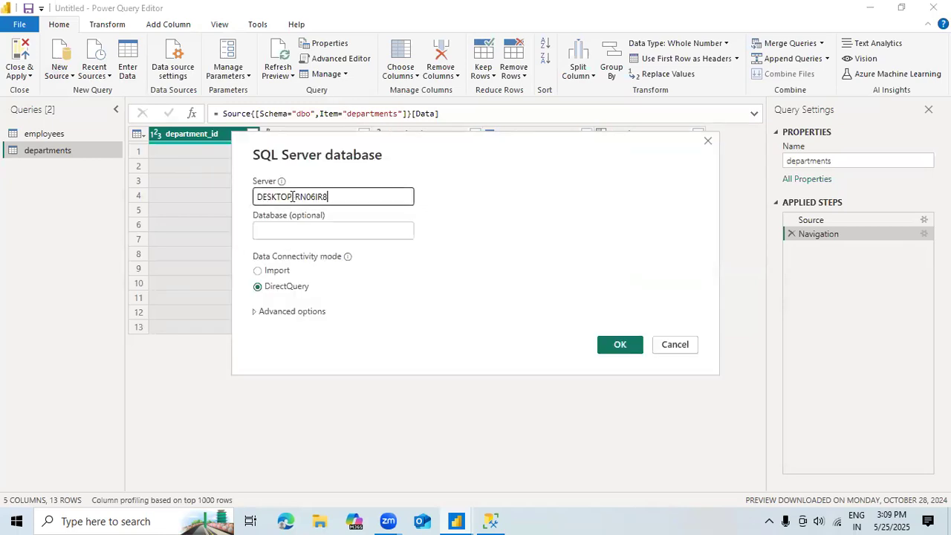
{"action": "left_click", "coordinate": [325, 236]}
{"action": "type", "text": "Xla_hr"}
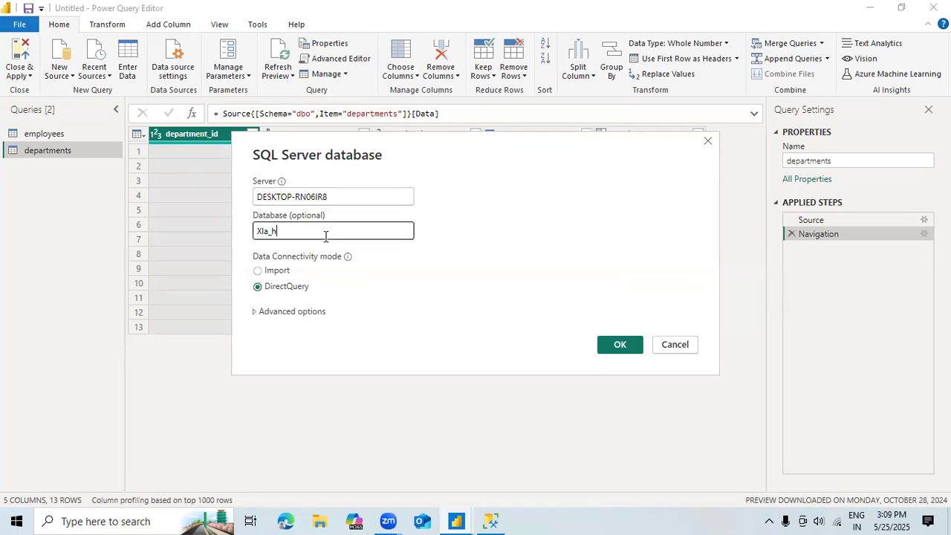
Step: Expand the advanced options of the SQL Server connection and put the cursor in the empty SQL statement box
{"action": "left_click", "coordinate": [275, 318]}
{"action": "left_click", "coordinate": [275, 312]}
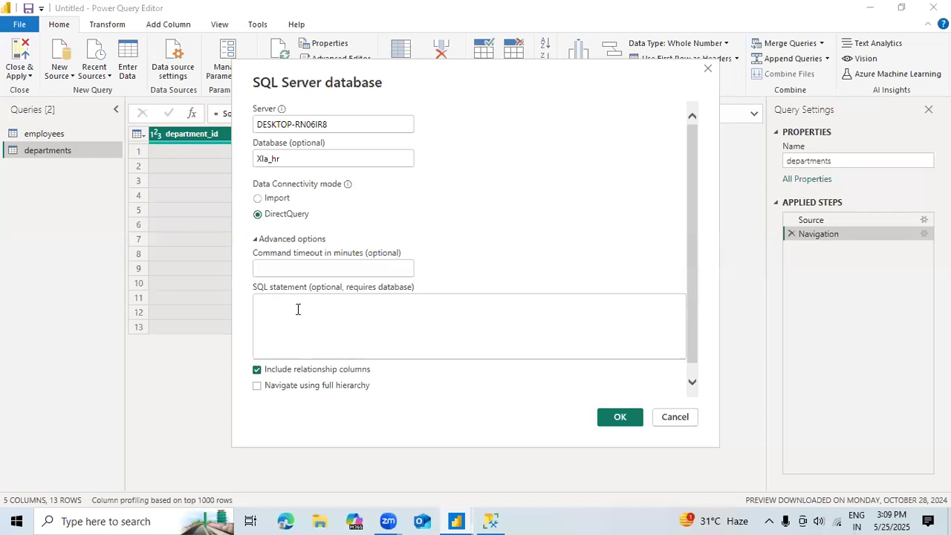
{"action": "left_click", "coordinate": [322, 321]}
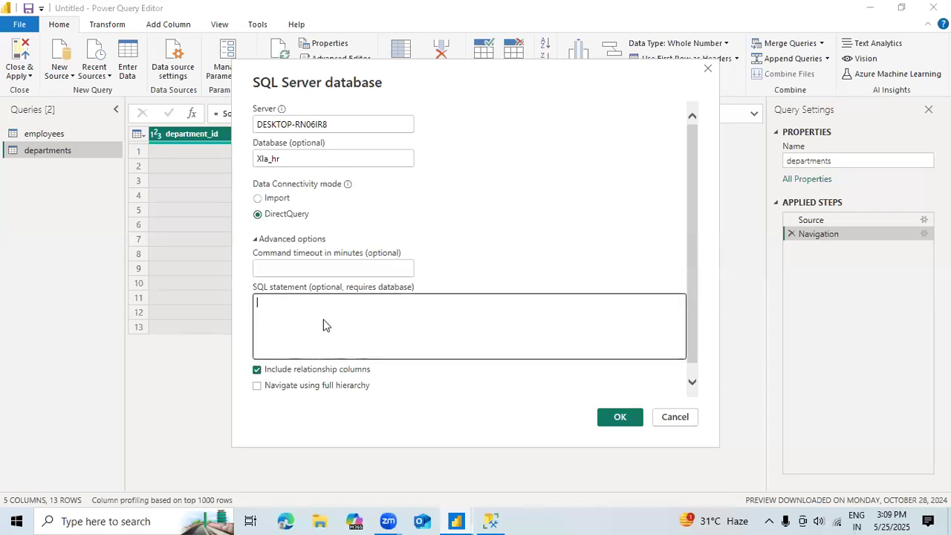
Step: Switch to SQL Server Management Studio and add "Select * from departments;" below the employees statement, separated by a blank line
{"action": "key", "text": "alt+Tab"}
{"action": "key", "text": "alt+Tab"}
{"action": "key", "text": "alt+Tab"}
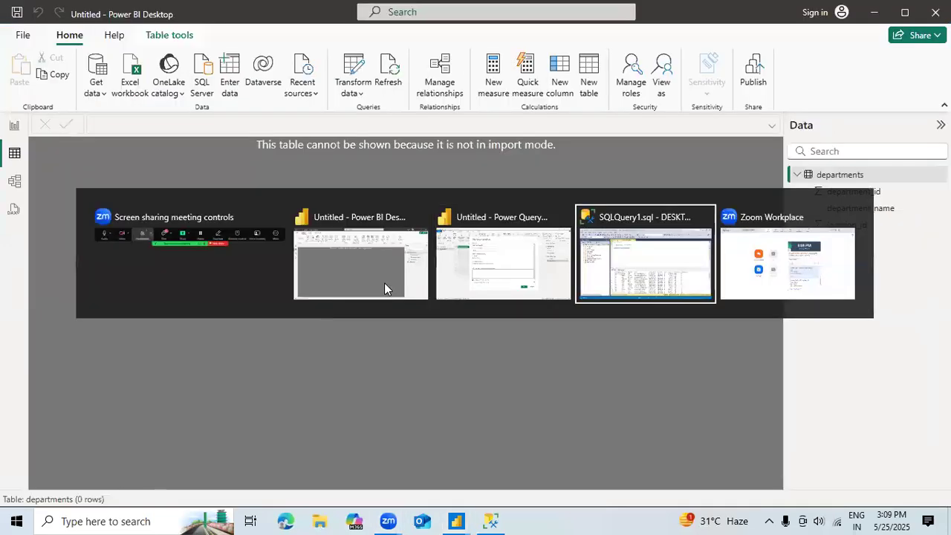
{"action": "left_click", "coordinate": [389, 145]}
{"action": "key", "text": "Return"}
{"action": "key", "text": "Return"}
{"action": "type", "text": "Sele"}
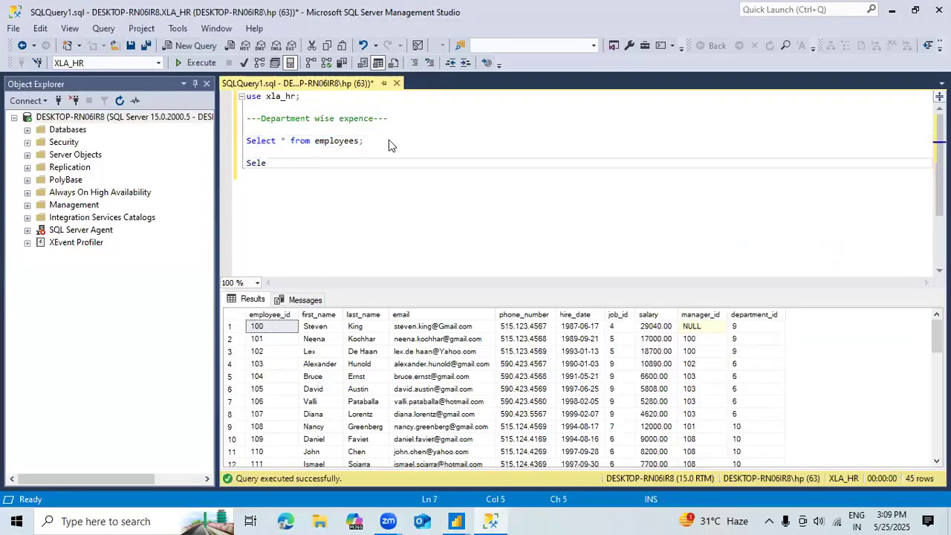
{"action": "type", "text": "ct * from dep"}
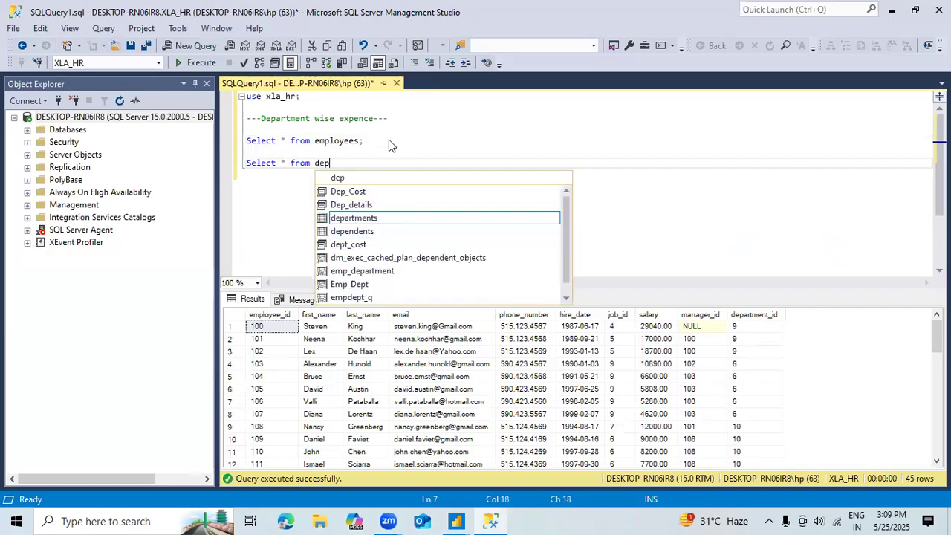
{"action": "key", "text": "Tab"}
{"action": "type", "text": ";"}
Step: Add the statement "Select * from locations;" below the departments statement, separated by a blank line
{"action": "key", "text": "Return"}
{"action": "key", "text": "Return"}
{"action": "type", "text": "S"}
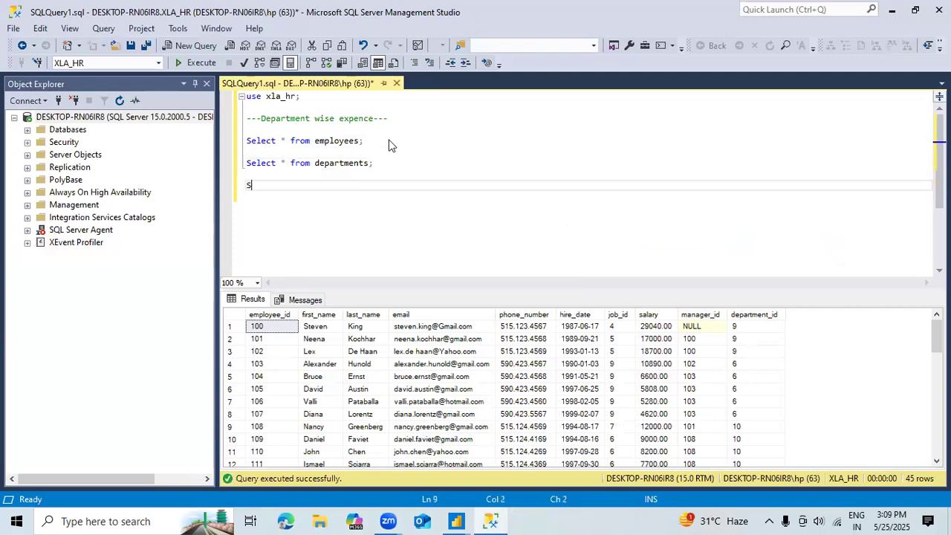
{"action": "type", "text": "elect * from lo"}
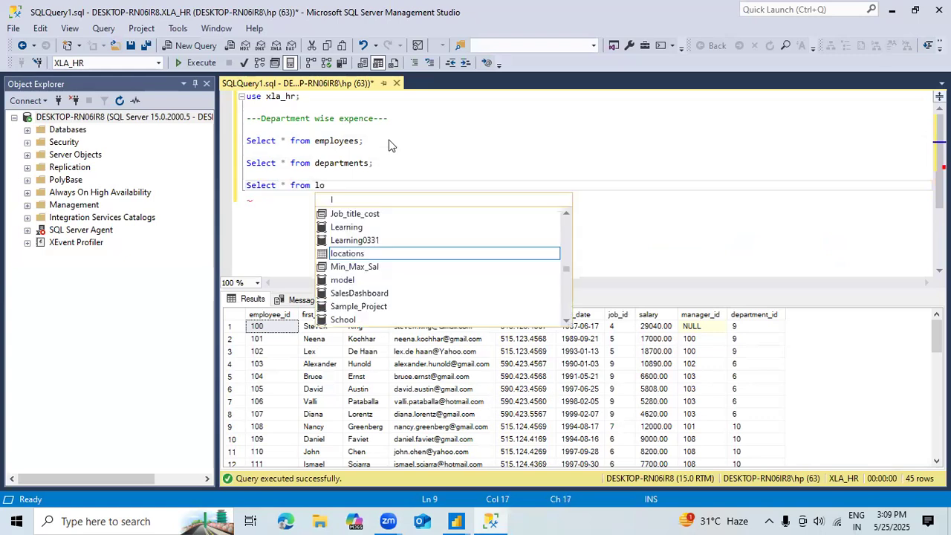
{"action": "type", "text": "cations"}
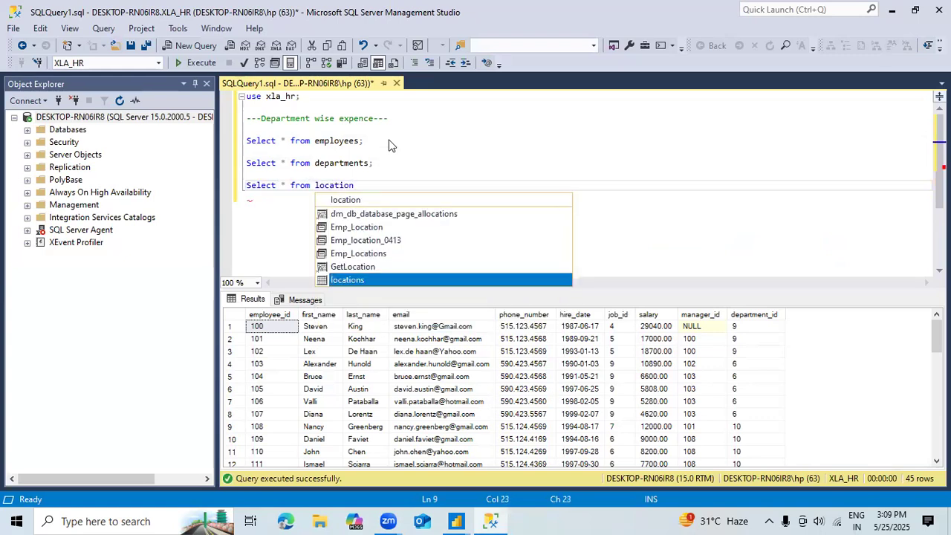
{"action": "key", "text": "Tab"}
{"action": "type", "text": ";"}
Step: Add the statement "Select * from Jobs;" below the locations statement, separated by a blank line
{"action": "key", "text": "Return"}
Step: Add the comment "--Employees first_name+LAst+Name" below the Jobs statement, separated by a blank line
{"action": "key", "text": "Return"}
{"action": "type", "text": "Select * from Jobs"}
{"action": "key", "text": "Escape"}
{"action": "type", "text": ";"}
{"action": "key", "text": "Return"}
{"action": "key", "text": "Return"}
{"action": "key", "text": "Return"}
{"action": "key", "text": "Up"}
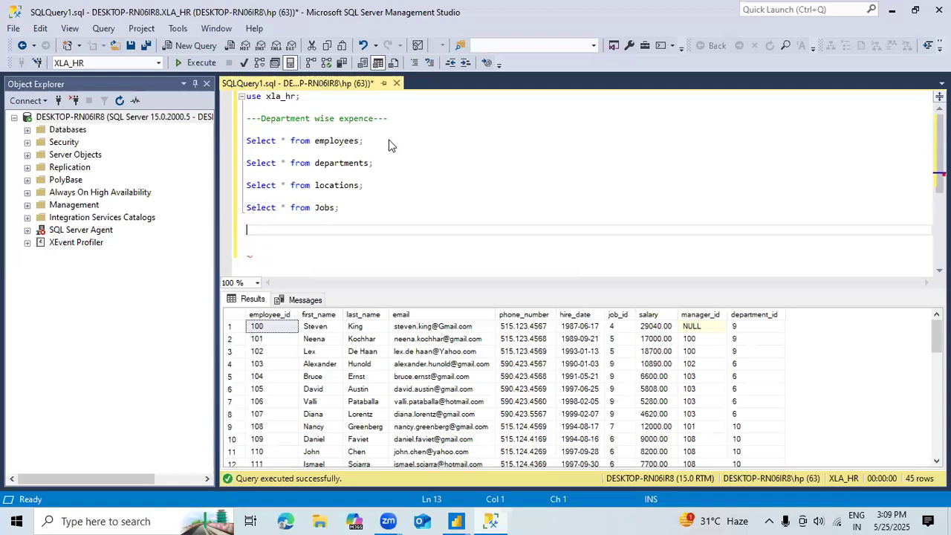
{"action": "type", "text": "--Employees first_name+LAst+Name"}
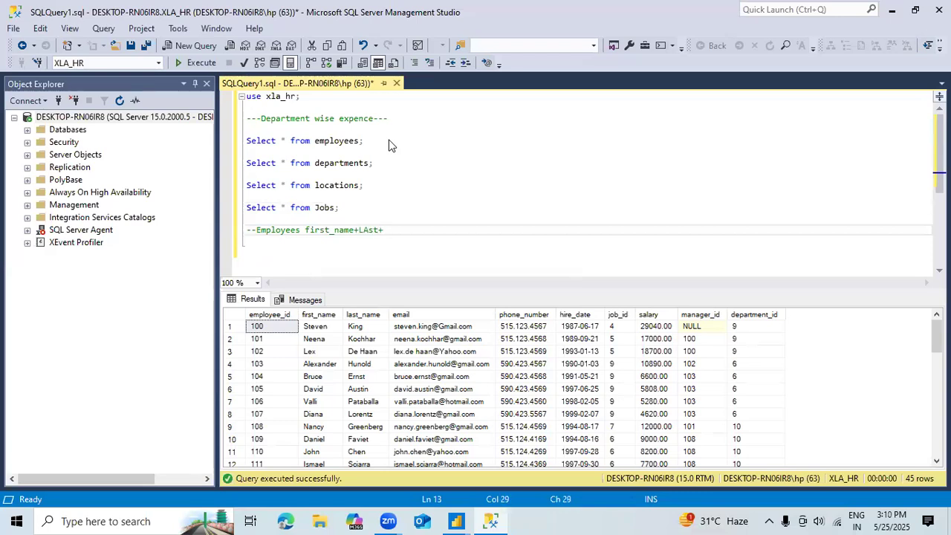
Step: Correct the last part of the Employees comment to "LAst_Name" and append ", Salary"
{"action": "key", "text": "Left"}
{"action": "key", "text": "Left"}
{"action": "key", "text": "Left"}
{"action": "key", "text": "Left"}
{"action": "key", "text": "BackSpace"}
{"action": "type", "text": "_"}
{"action": "key", "text": "Right"}
{"action": "key", "text": "Right"}
{"action": "key", "text": "Right"}
{"action": "key", "text": "Right"}
{"action": "type", "text": ", Sa"}
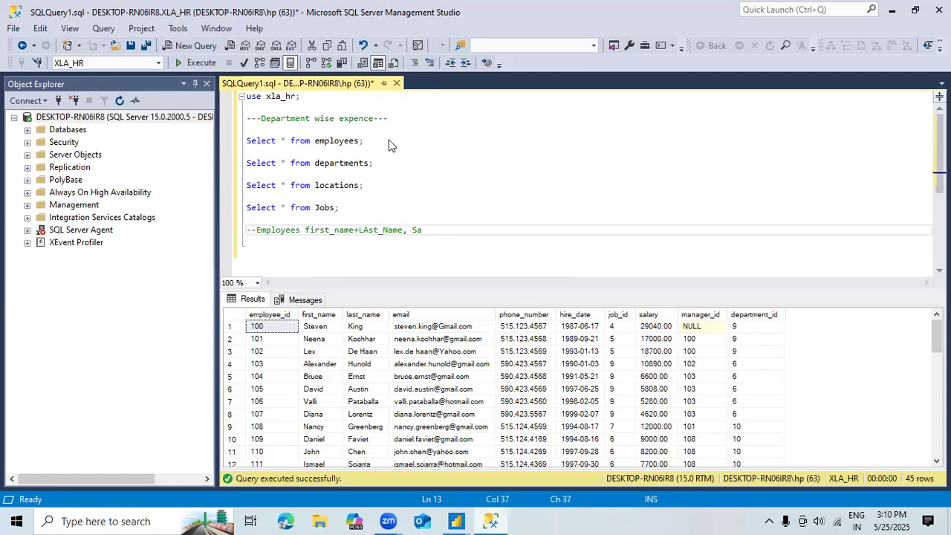
{"action": "type", "text": "lary"}
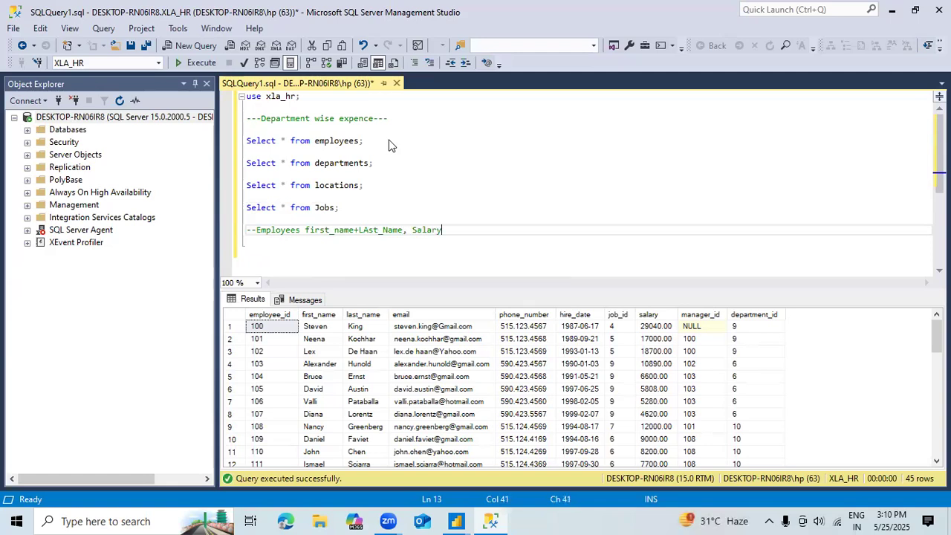
Step: Replace "first_name+LAst_Name" in the Employees comment with "Department_name"
{"action": "key", "text": "Left"}
{"action": "key", "text": "Left"}
{"action": "key", "text": "Left"}
{"action": "key", "text": "Left"}
{"action": "key", "text": "Left"}
{"action": "key", "text": "Left"}
{"action": "key", "text": "Left"}
{"action": "key", "text": "Left"}
{"action": "key", "text": "BackSpace"}
{"action": "key", "text": "BackSpace"}
{"action": "key", "text": "BackSpace"}
{"action": "key", "text": "BackSpace"}
{"action": "key", "text": "BackSpace"}
{"action": "key", "text": "BackSpace"}
{"action": "key", "text": "BackSpace"}
{"action": "key", "text": "BackSpace"}
{"action": "key", "text": "BackSpace"}
{"action": "key", "text": "BackSpace"}
{"action": "key", "text": "BackSpace"}
{"action": "key", "text": "BackSpace"}
{"action": "key", "text": "BackSpace"}
{"action": "key", "text": "BackSpace"}
{"action": "key", "text": "BackSpace"}
{"action": "key", "text": "BackSpace"}
{"action": "key", "text": "BackSpace"}
{"action": "key", "text": "BackSpace"}
{"action": "key", "text": "BackSpace"}
{"action": "key", "text": "BackSpace"}
{"action": "type", "text": "Dep"}
{"action": "type", "text": "artment"}
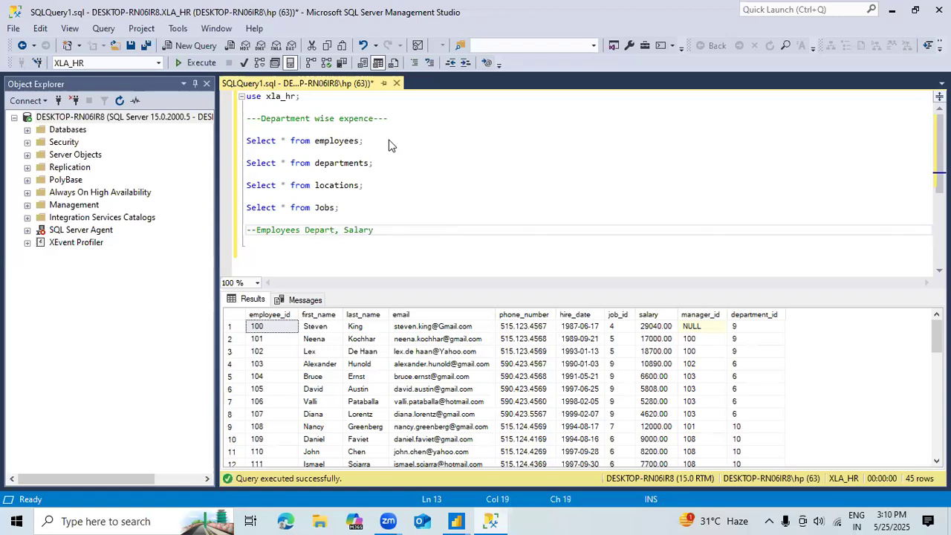
{"action": "type", "text": "_name"}
{"action": "key", "text": "End"}
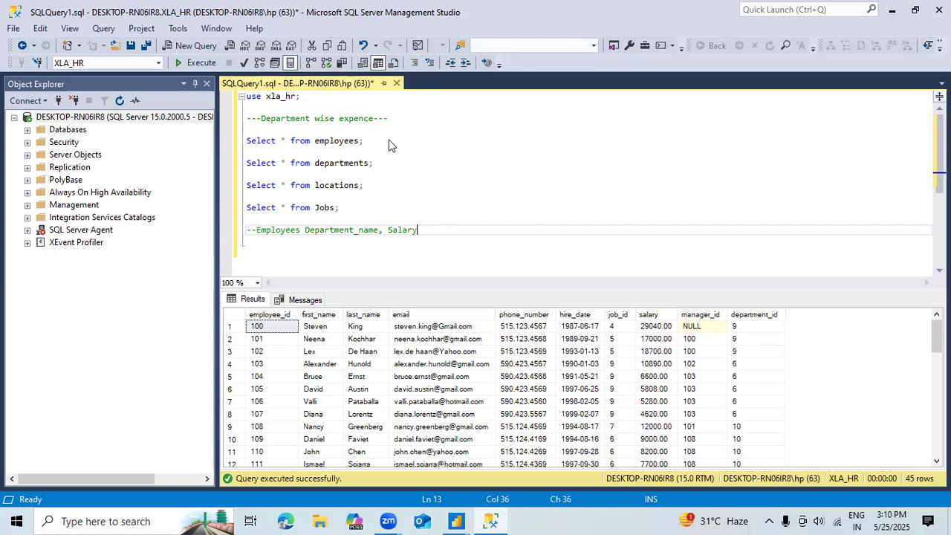
Step: Replace "Salary" at the end of the Employees comment with "Total_Expence"
{"action": "key", "text": "BackSpace"}
{"action": "key", "text": "BackSpace"}
{"action": "key", "text": "BackSpace"}
{"action": "key", "text": "BackSpace"}
{"action": "key", "text": "BackSpace"}
{"action": "key", "text": "BackSpace"}
{"action": "type", "text": "Total_Expence,"}
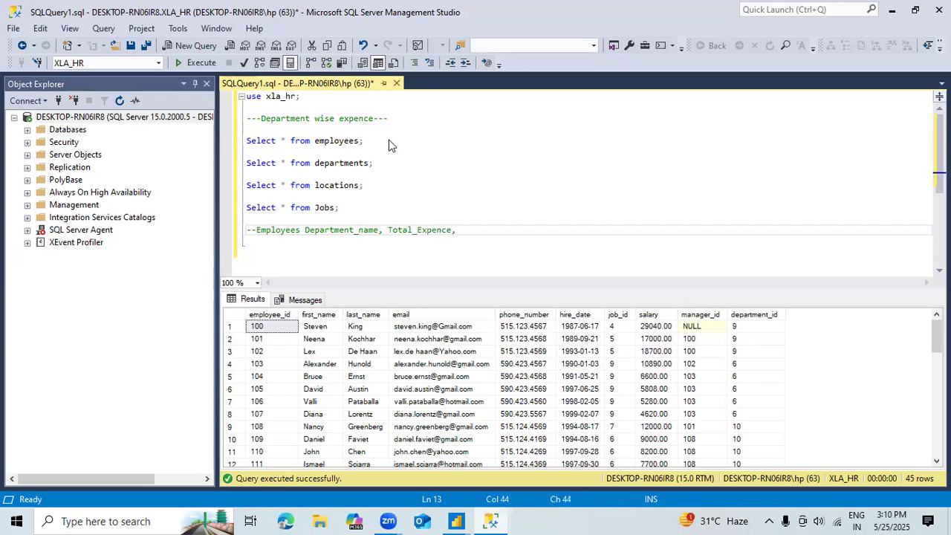
{"action": "key", "text": "BackSpace"}
{"action": "key", "text": "Return"}
{"action": "type", "text": "---"}
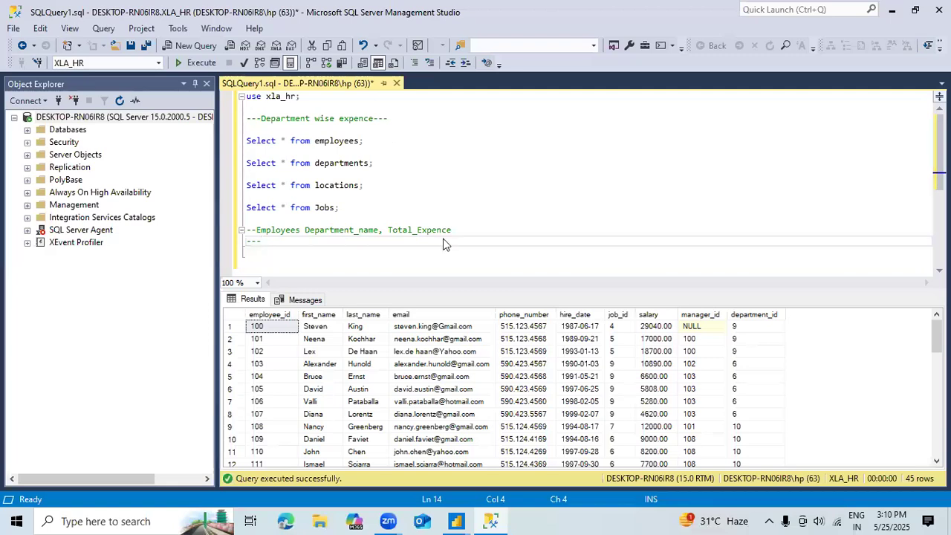
{"action": "left_click_drag", "start_coordinate": [452, 231], "coordinate": [286, 220]}
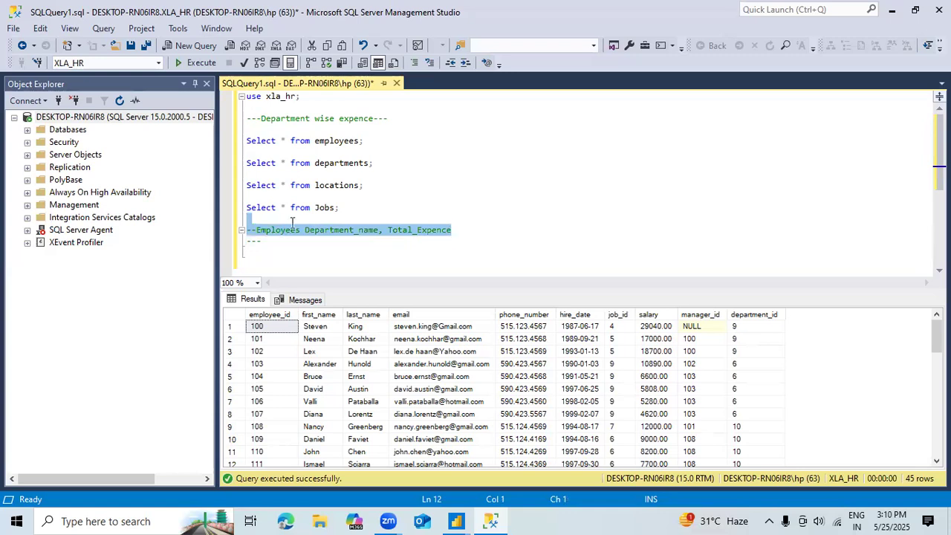
{"action": "left_click", "coordinate": [272, 242]}
{"action": "key", "text": "BackSpace"}
{"action": "key", "text": "BackSpace"}
{"action": "key", "text": "BackSpace"}
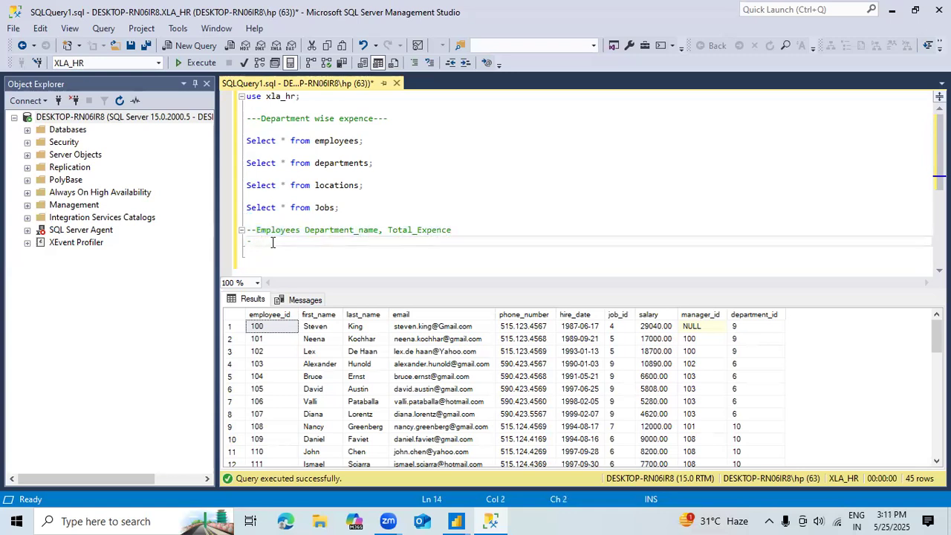
Step: Leave a blank line below the comment and begin a query with "select d.department_name, "
{"action": "key", "text": "Return"}
{"action": "key", "text": "Return"}
{"action": "key", "text": "Return"}
{"action": "key", "text": "Return"}
{"action": "left_click", "coordinate": [272, 242]}
{"action": "key", "text": "BackSpace"}
{"action": "type", "text": "se"}
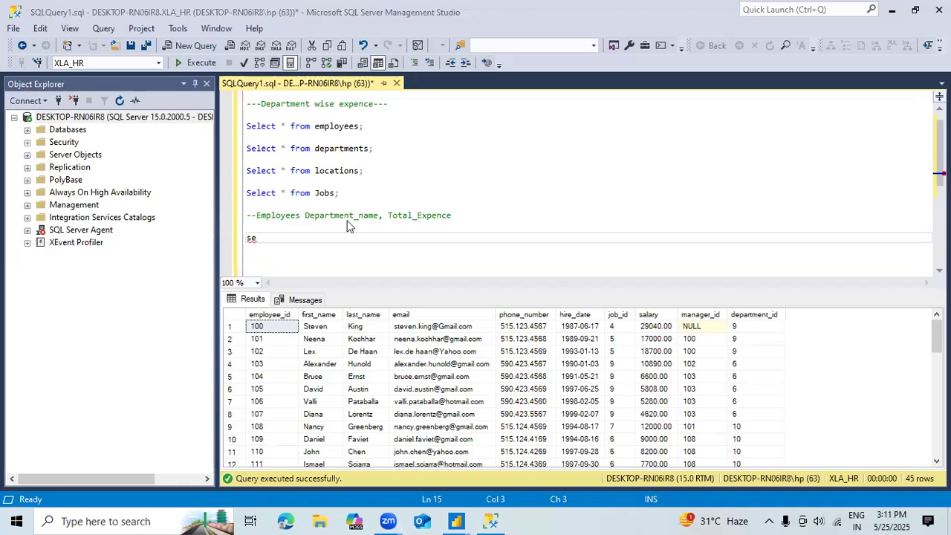
{"action": "left_click", "coordinate": [296, 249]}
{"action": "key", "text": "BackSpace"}
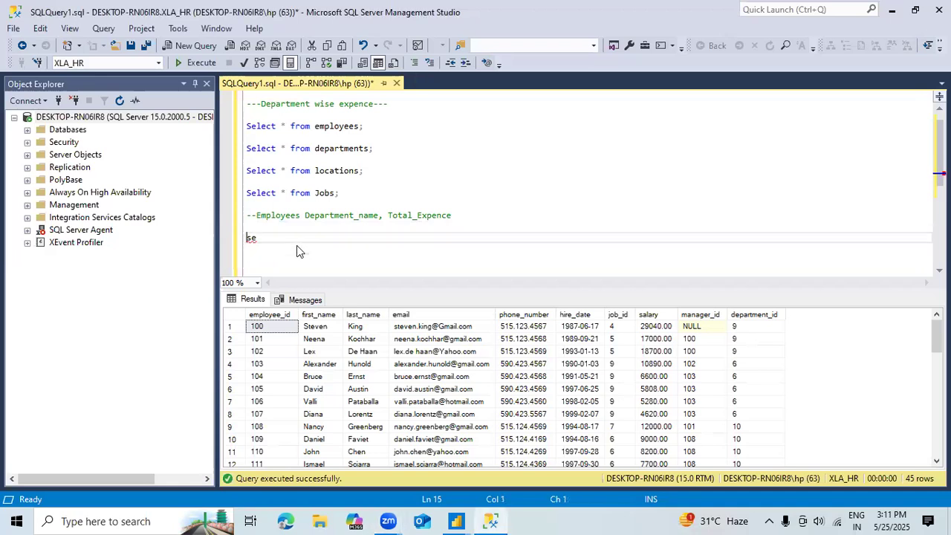
{"action": "type", "text": "lect"}
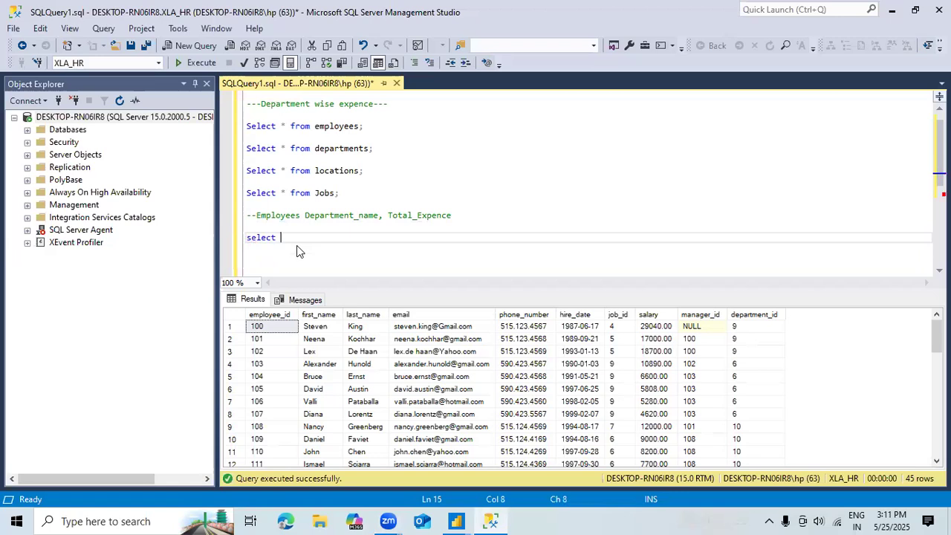
{"action": "type", "text": " de"}
{"action": "key", "text": "BackSpace"}
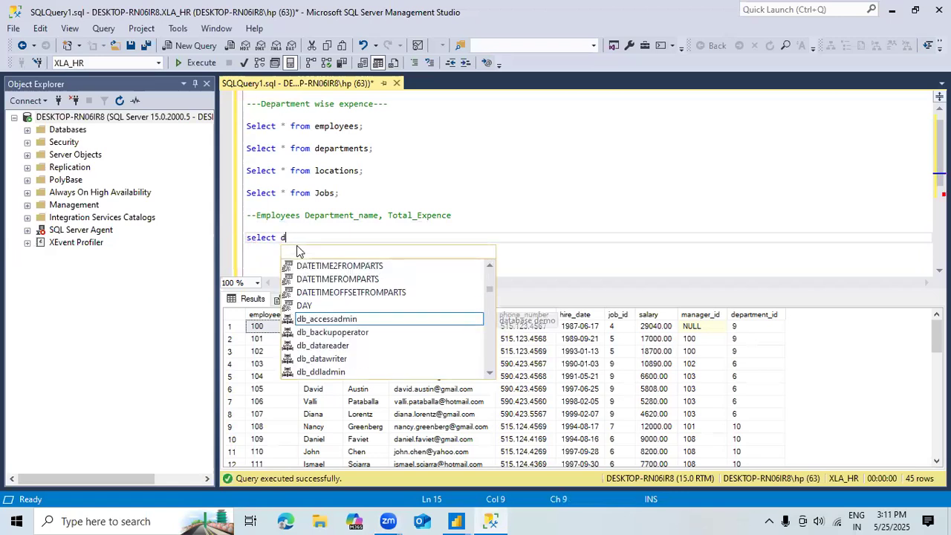
{"action": "type", "text": ".depa"}
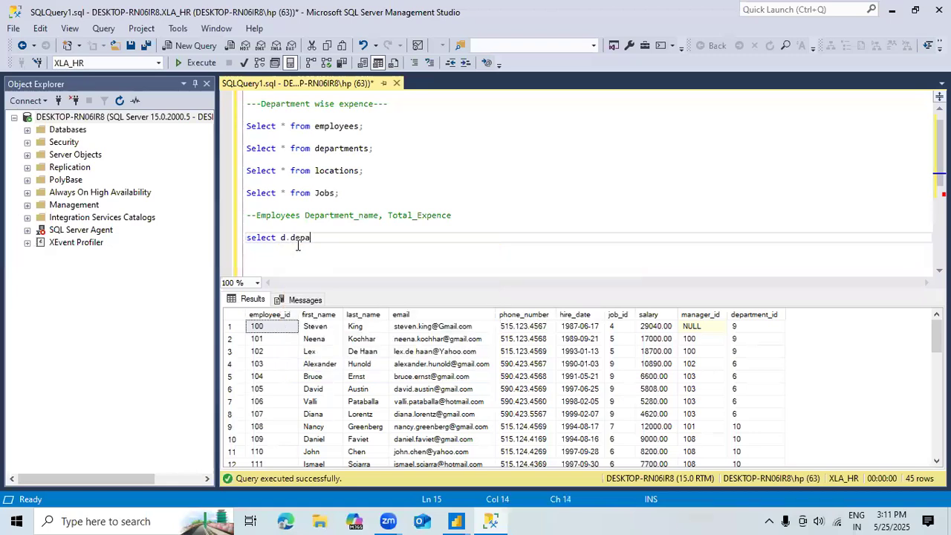
{"action": "type", "text": "rtment_name, "}
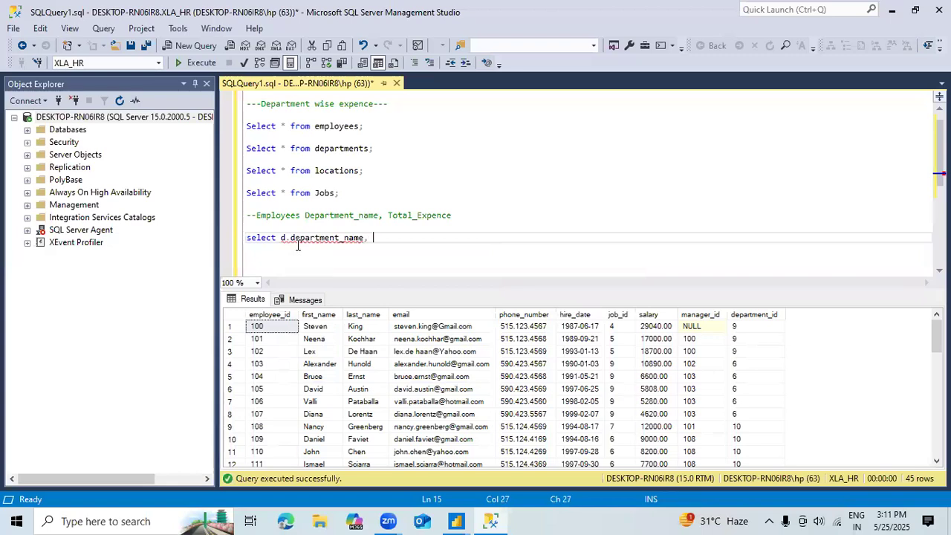
{"action": "type", "text": "sum)"}
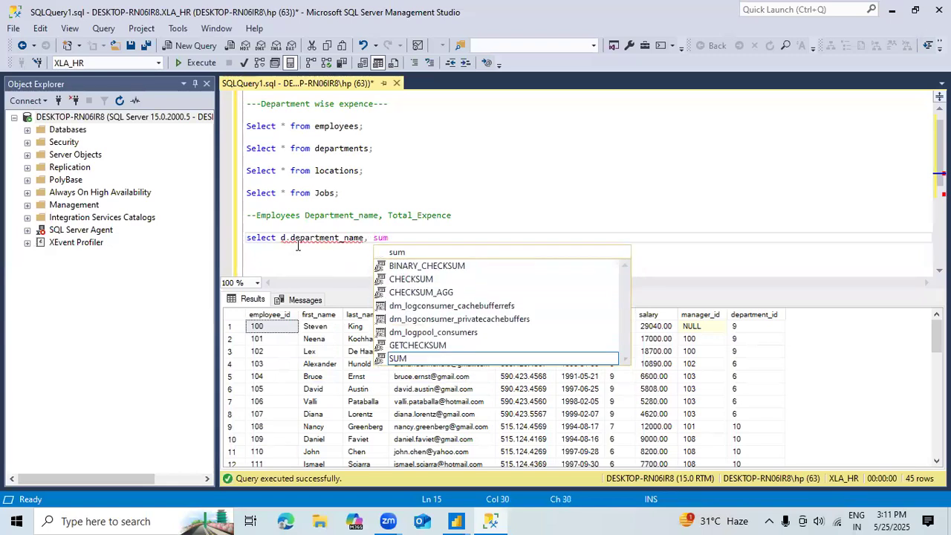
Step: Add sum(e.salary) to the select list after d.department_name
{"action": "type", "text": "e"}
{"action": "type", "text": ".saalry"}
{"action": "key", "text": "BackSpace"}
{"action": "key", "text": "BackSpace"}
{"action": "key", "text": "BackSpace"}
{"action": "key", "text": "BackSpace"}
{"action": "type", "text": "alry"}
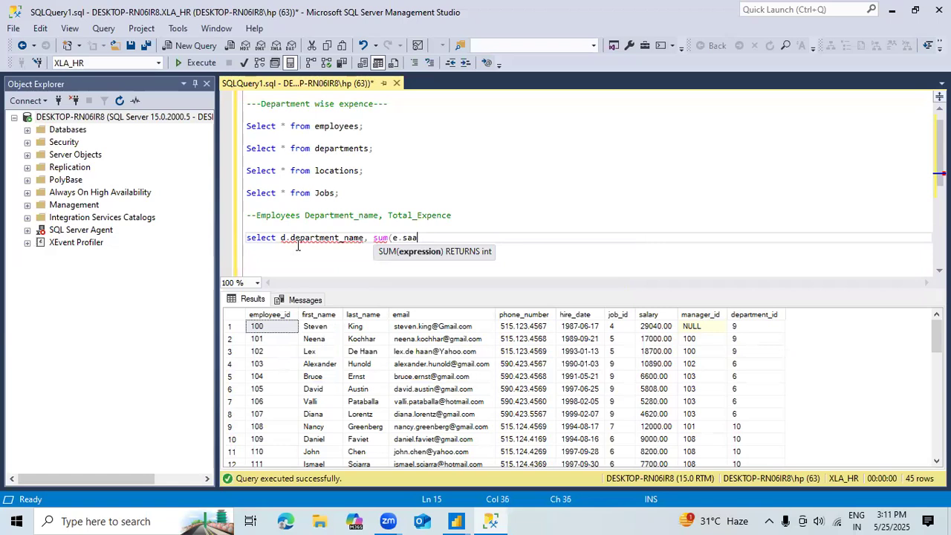
{"action": "key", "text": "BackSpace"}
{"action": "key", "text": "BackSpace"}
{"action": "key", "text": "BackSpace"}
{"action": "type", "text": "lary) "}
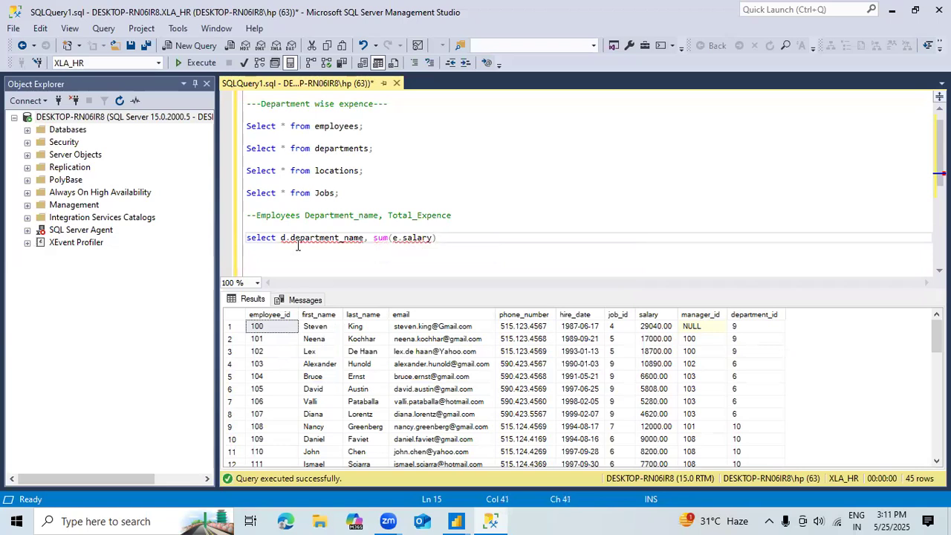
{"action": "type", "text": "from emplo"}
Step: Add "from employees e join departments d" to the query with the join condition e.department_id =d.department_id
{"action": "key", "text": "Tab"}
{"action": "type", "text": "join depa"}
{"action": "type", "text": "r"}
{"action": "key", "text": "Tab"}
{"action": "type", "text": "d "}
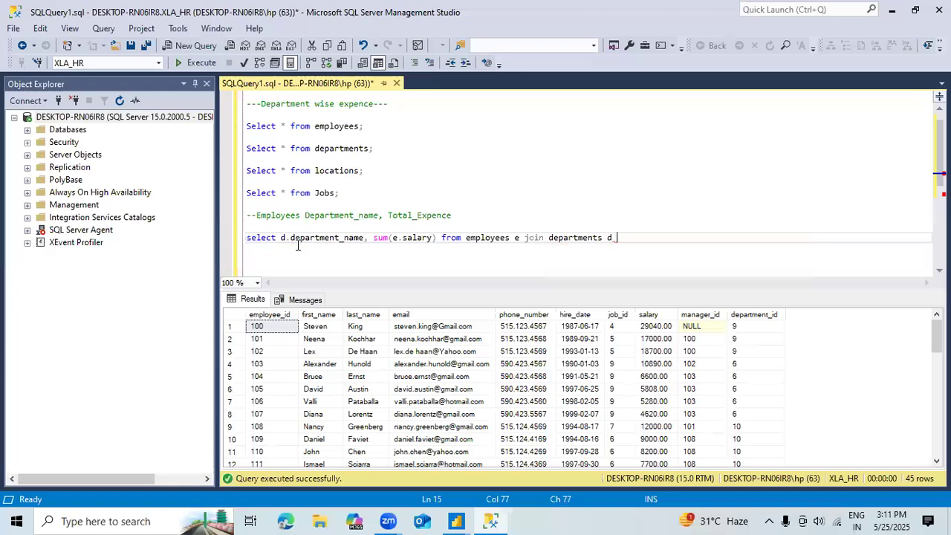
{"action": "type", "text": "on e"}
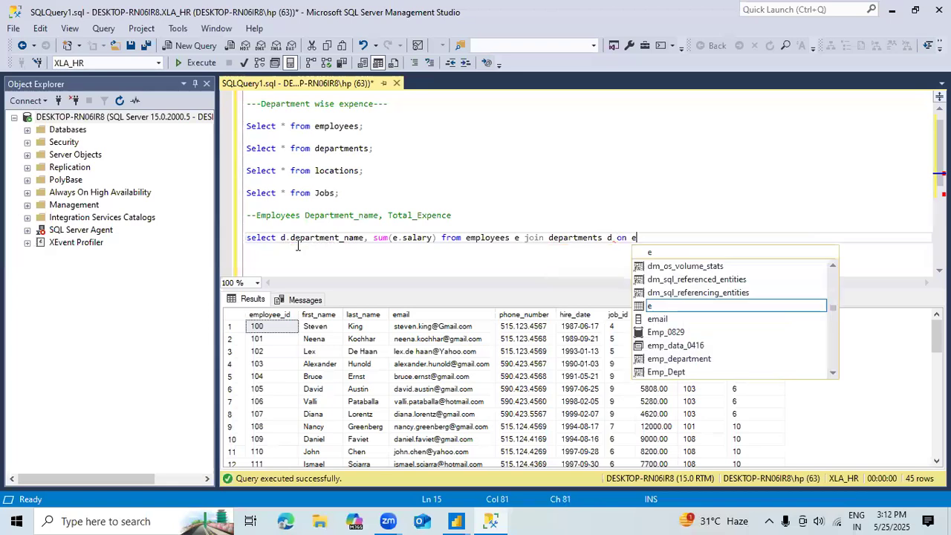
{"action": "type", "text": ".department_id =d.department_id"}
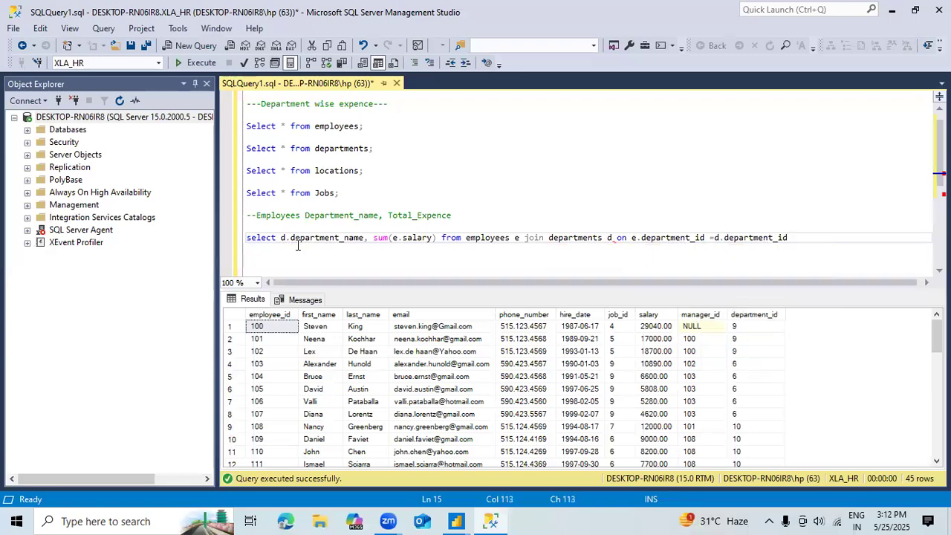
{"action": "type", "text": " group by "}
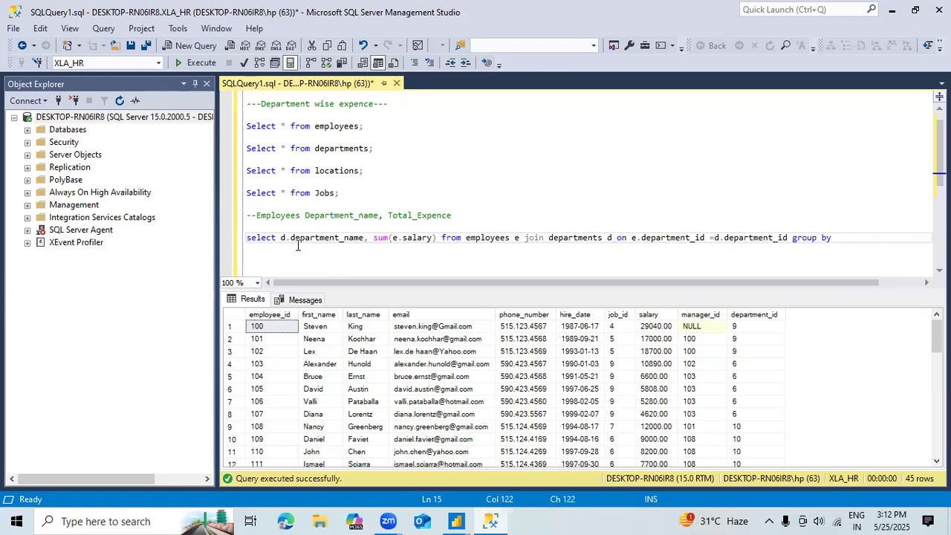
{"action": "type", "text": "dep"}
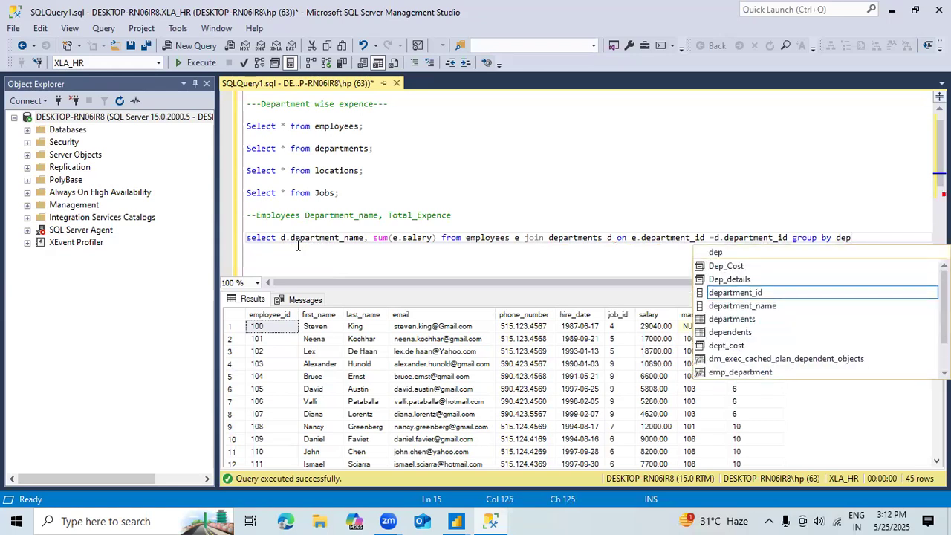
Step: End the query with "group by department_name;" and add blank lines below it
{"action": "key", "text": "Down"}
{"action": "key", "text": "Tab"}
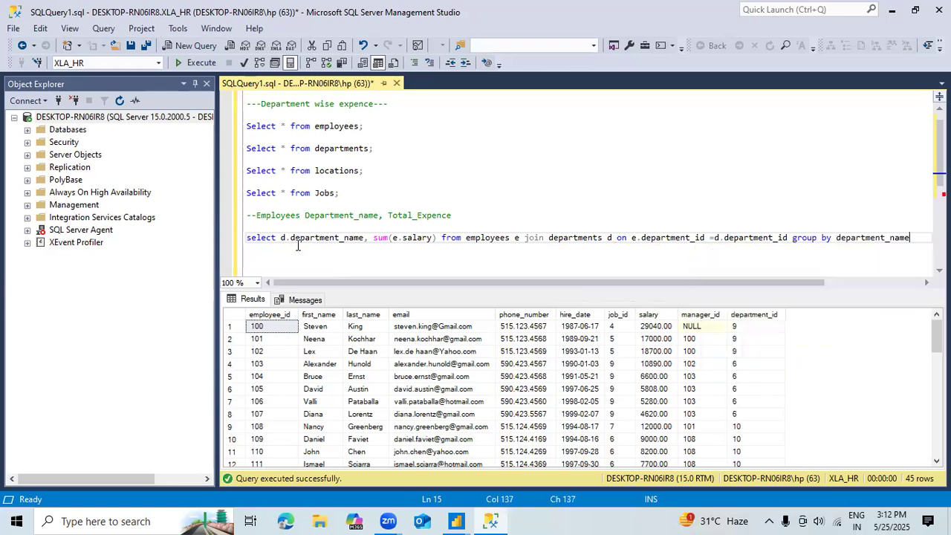
{"action": "type", "text": ";"}
{"action": "key", "text": "Return"}
{"action": "key", "text": "Return"}
{"action": "key", "text": "Return"}
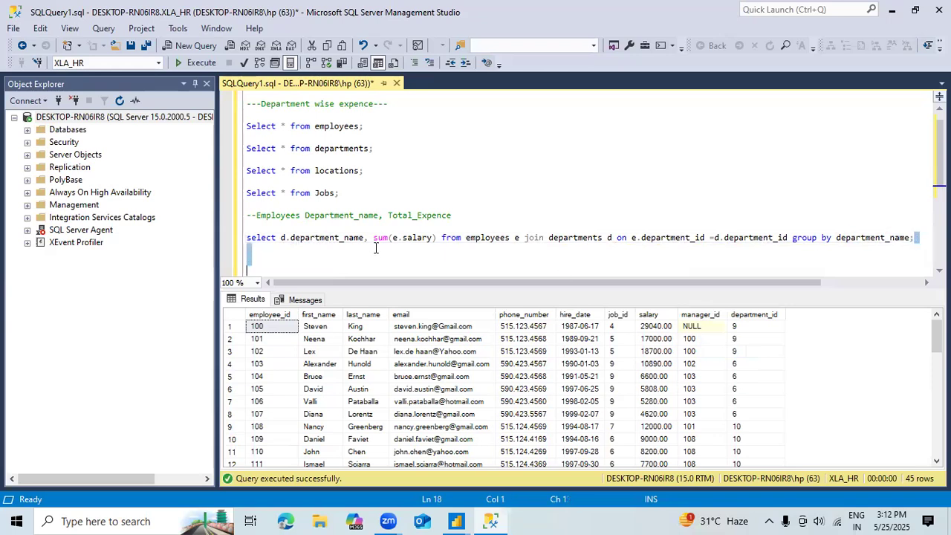
Step: Run only the department expense query
{"action": "left_click_drag", "start_coordinate": [342, 249], "coordinate": [211, 239]}
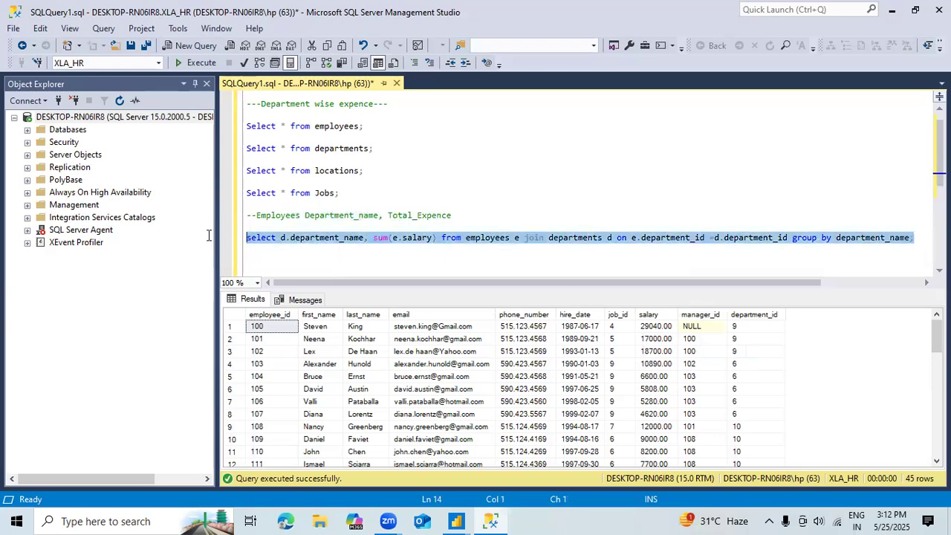
{"action": "left_click", "coordinate": [205, 64]}
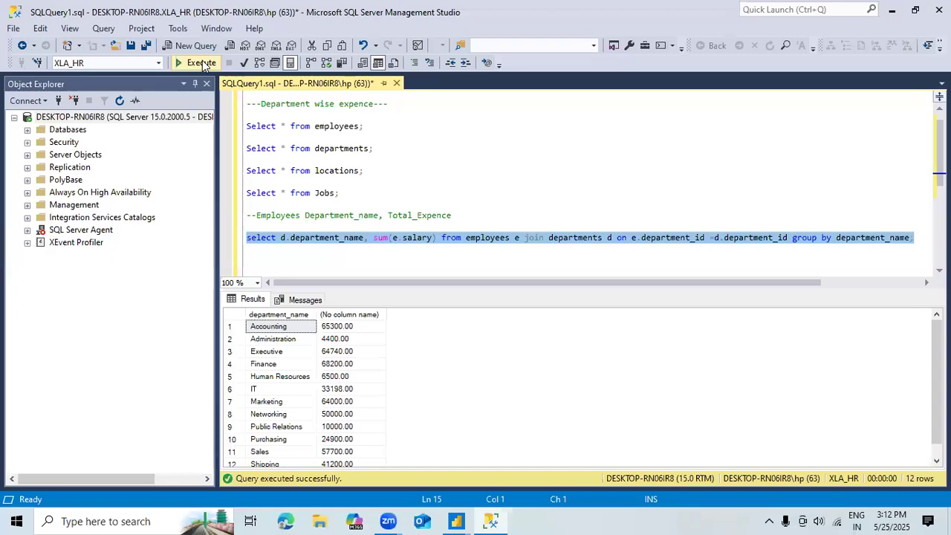
{"action": "key", "text": "Down"}
{"action": "key", "text": "Down"}
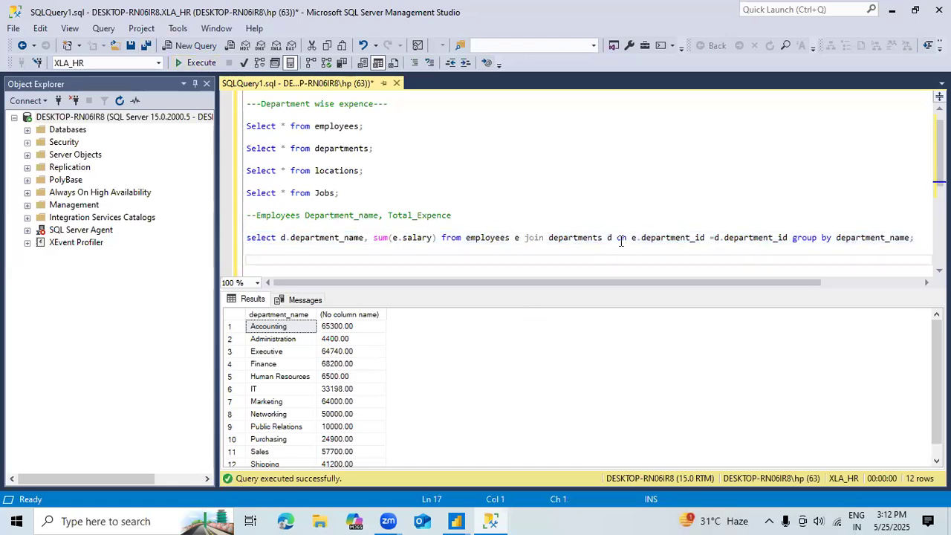
Step: Give the sum(e.salary) column the alias Total_Expence
{"action": "left_click", "coordinate": [440, 237]}
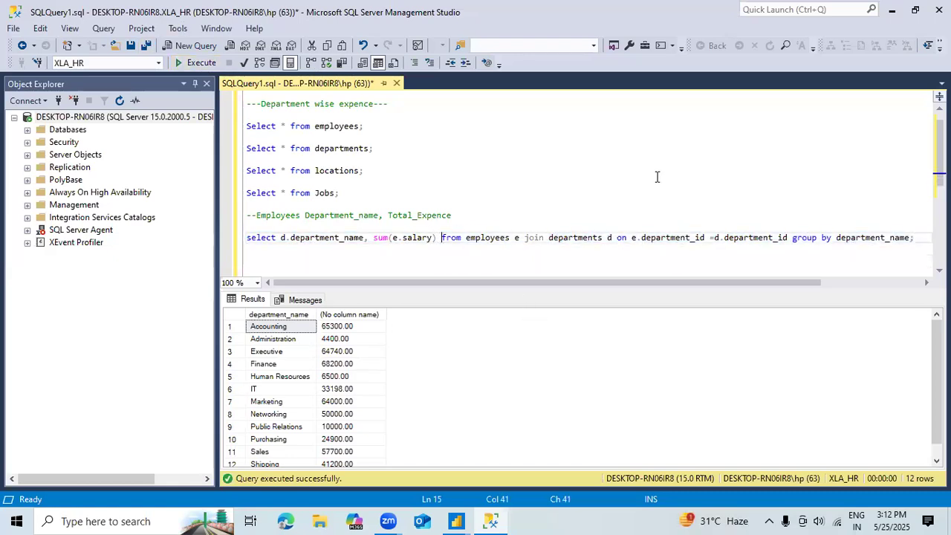
{"action": "type", "text": "Total"}
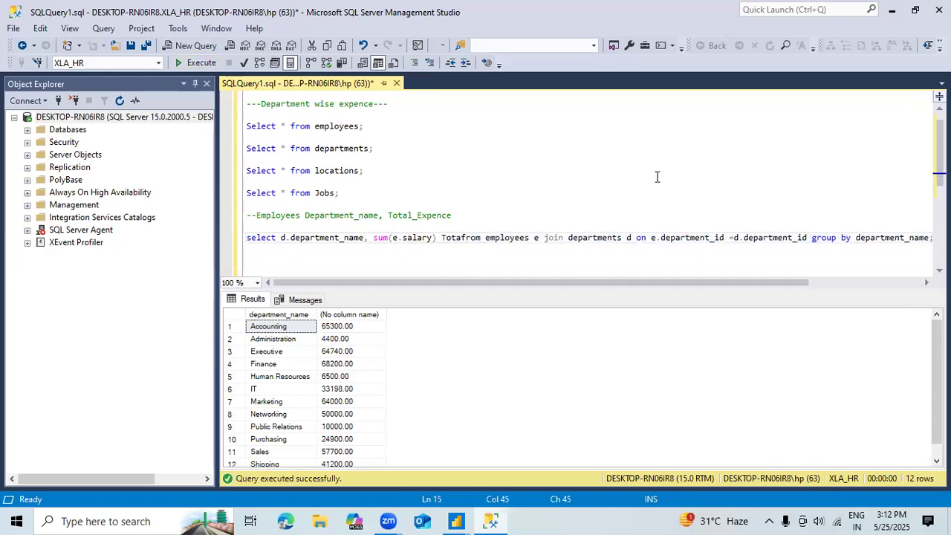
{"action": "key", "text": "BackSpace"}
{"action": "type", "text": "_Expe"}
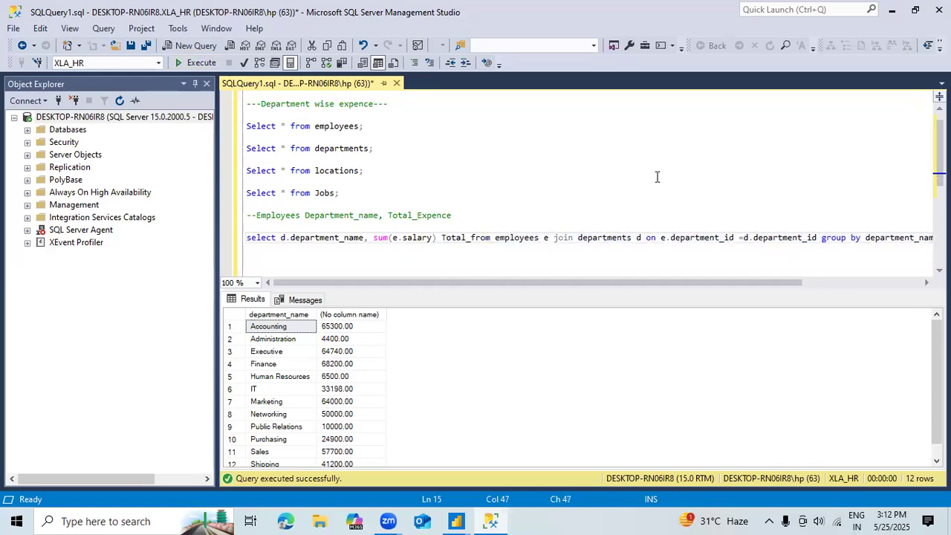
{"action": "type", "text": "nce"}
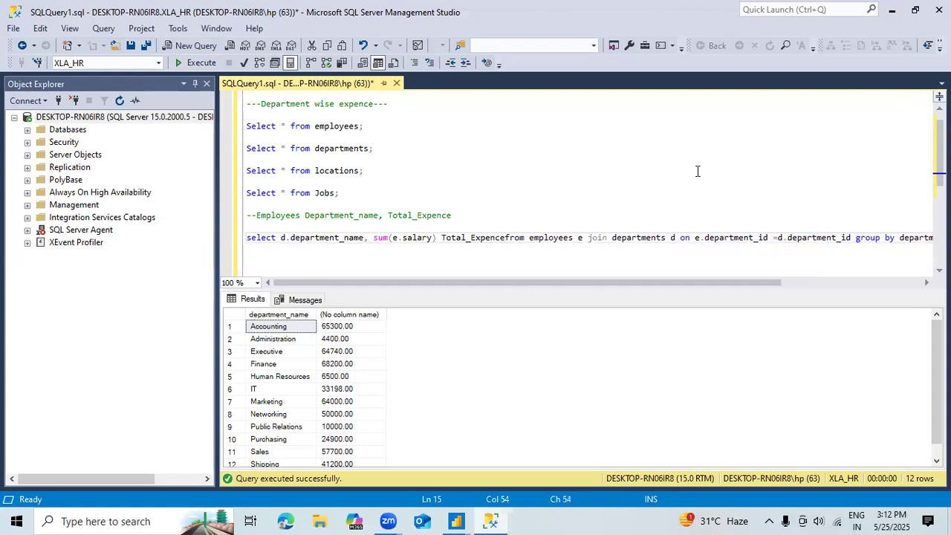
{"action": "left_click", "coordinate": [643, 247]}
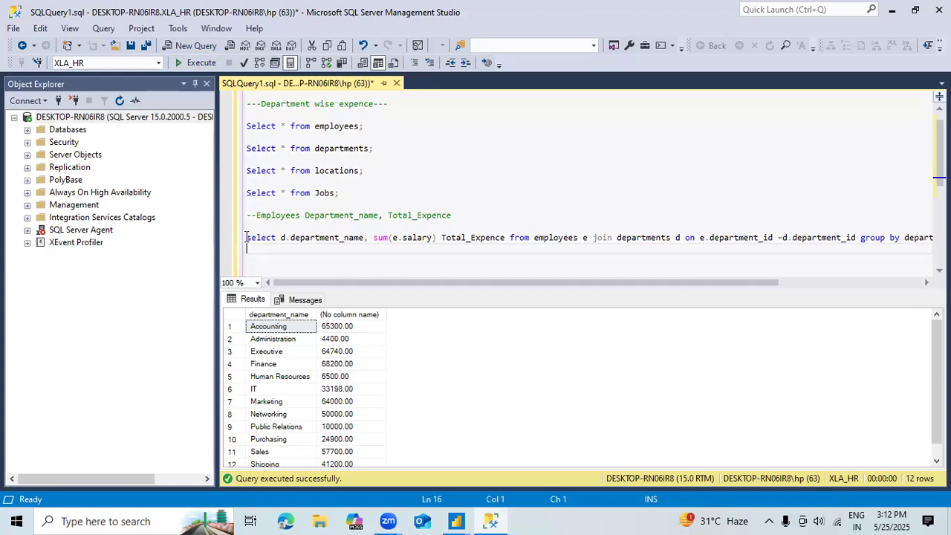
Step: Run the department query again with the aliased sum column
{"action": "left_click_drag", "start_coordinate": [249, 238], "coordinate": [832, 250]}
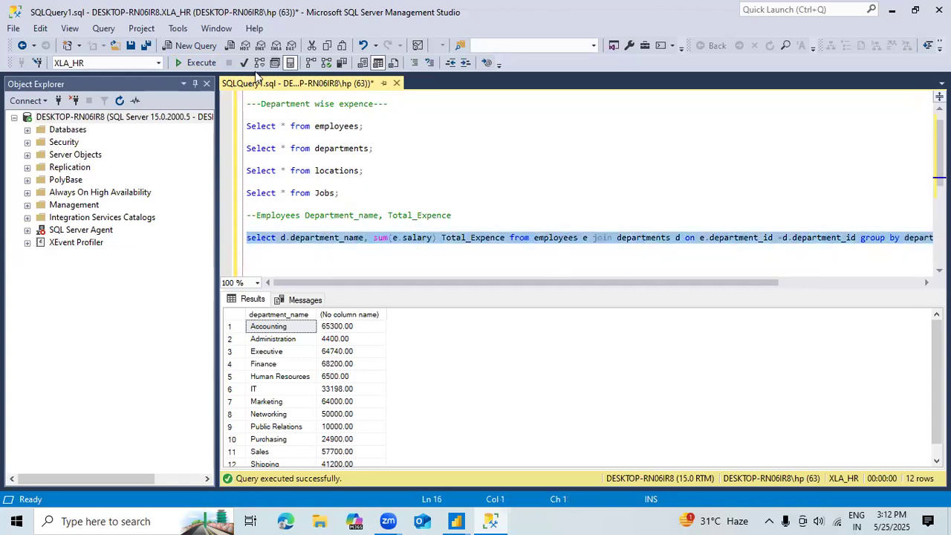
{"action": "left_click", "coordinate": [201, 65]}
{"action": "left_click", "coordinate": [339, 329]}
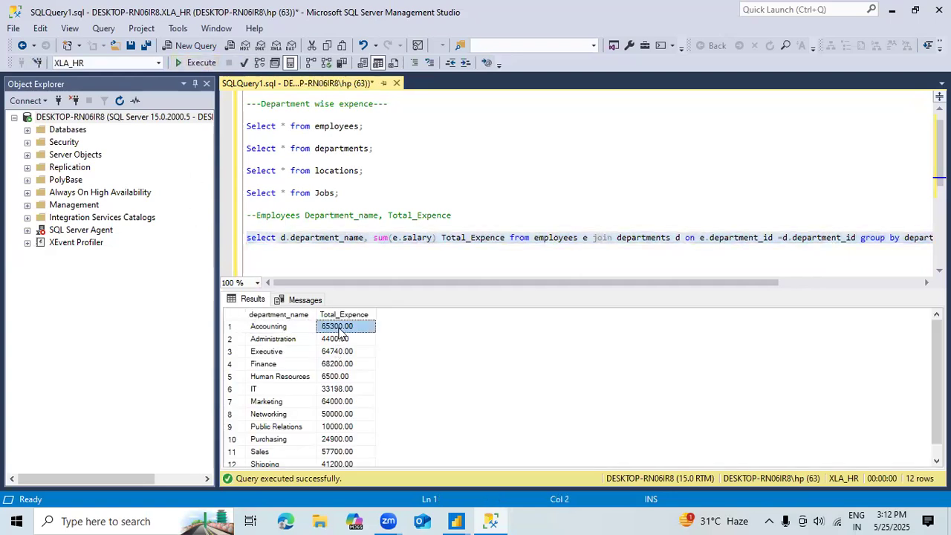
Step: Examine the Total_Expence values of the departments in the query results
{"action": "key", "text": "Down"}
{"action": "key", "text": "Down"}
{"action": "key", "text": "ctrl+End"}
{"action": "key", "text": "Up"}
{"action": "key", "text": "Up"}
{"action": "key", "text": "Up"}
{"action": "key", "text": "Up"}
{"action": "key", "text": "Up"}
{"action": "key", "text": "Up"}
{"action": "key", "text": "Up"}
{"action": "key", "text": "Up"}
{"action": "key", "text": "Up"}
{"action": "key", "text": "Up"}
{"action": "key", "text": "Up"}
{"action": "key", "text": "Down"}
{"action": "key", "text": "Down"}
{"action": "key", "text": "Down"}
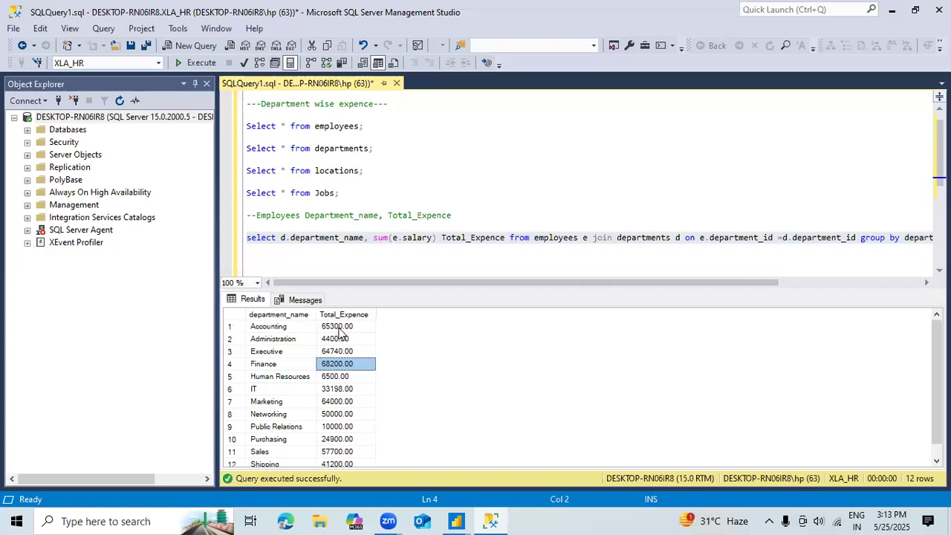
{"action": "key", "text": "alt+Tab"}
{"action": "key", "text": "alt+Tab"}
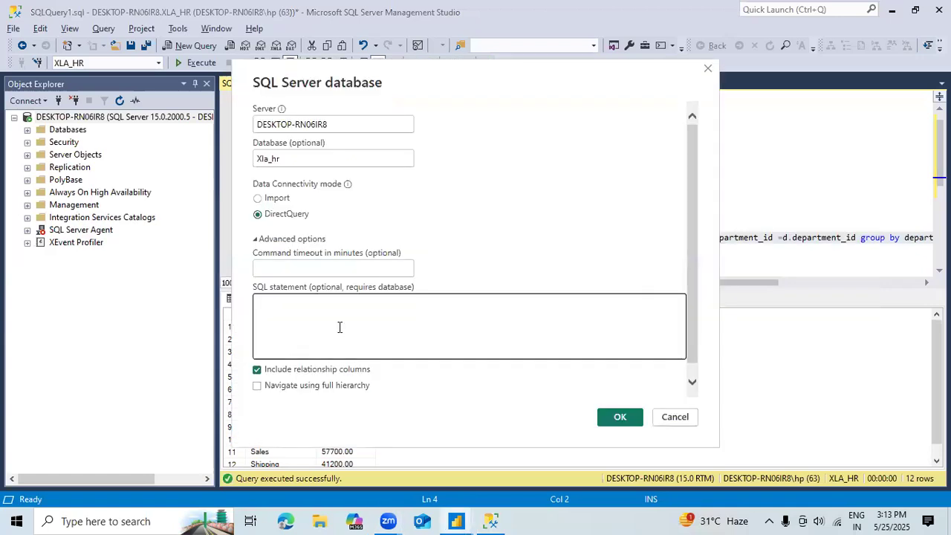
{"action": "left_click", "coordinate": [264, 301]}
{"action": "type", "text": "68200.00"}
{"action": "key", "text": "BackSpace"}
{"action": "key", "text": "BackSpace"}
{"action": "key", "text": "BackSpace"}
{"action": "key", "text": "BackSpace"}
{"action": "key", "text": "BackSpace"}
{"action": "key", "text": "BackSpace"}
{"action": "key", "text": "BackSpace"}
{"action": "key", "text": "BackSpace"}
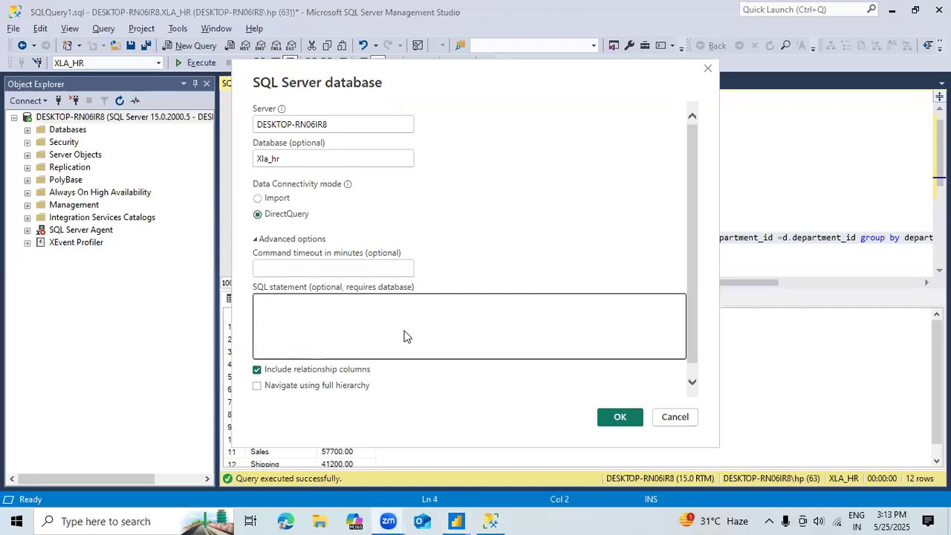
Step: Switch back to SQL Server Management Studio and copy the entire department expense select statement
{"action": "key", "text": "alt+Tab"}
{"action": "triple_click", "coordinate": [408, 238]}
{"action": "left_click", "coordinate": [408, 243]}
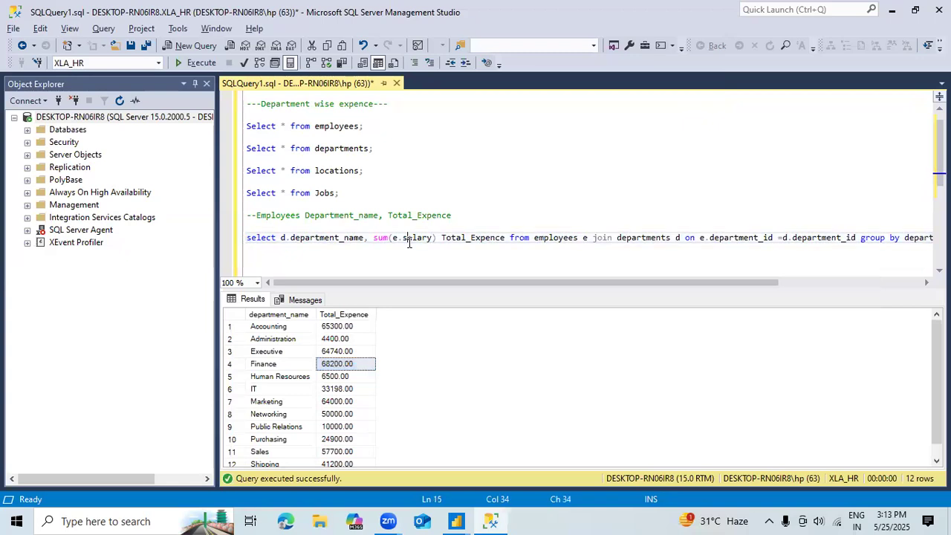
{"action": "double_click", "coordinate": [268, 245]}
{"action": "left_click", "coordinate": [268, 245]}
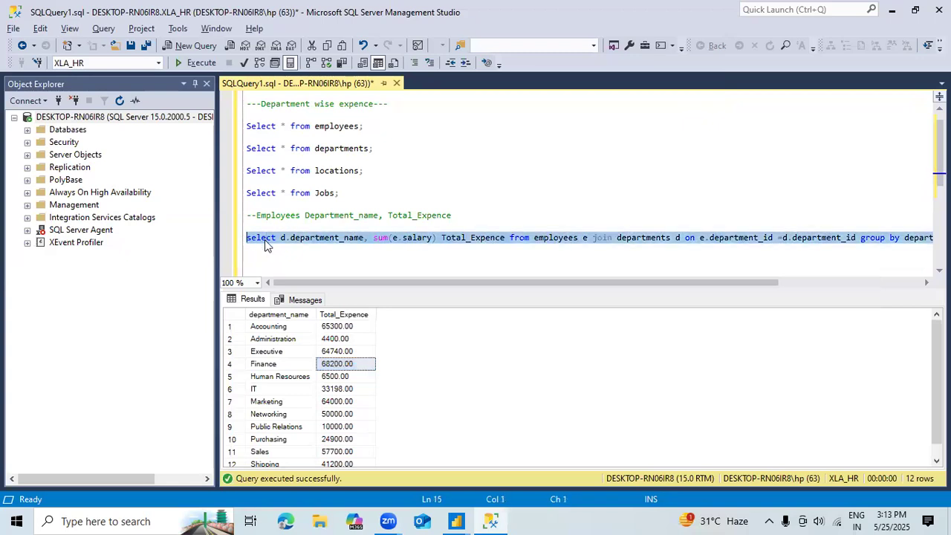
Step: Switch to Power BI's SQL Server database dialog, enter the copied query as the SQL statement, and load its previewed result as a query
{"action": "key", "text": "alt+Tab"}
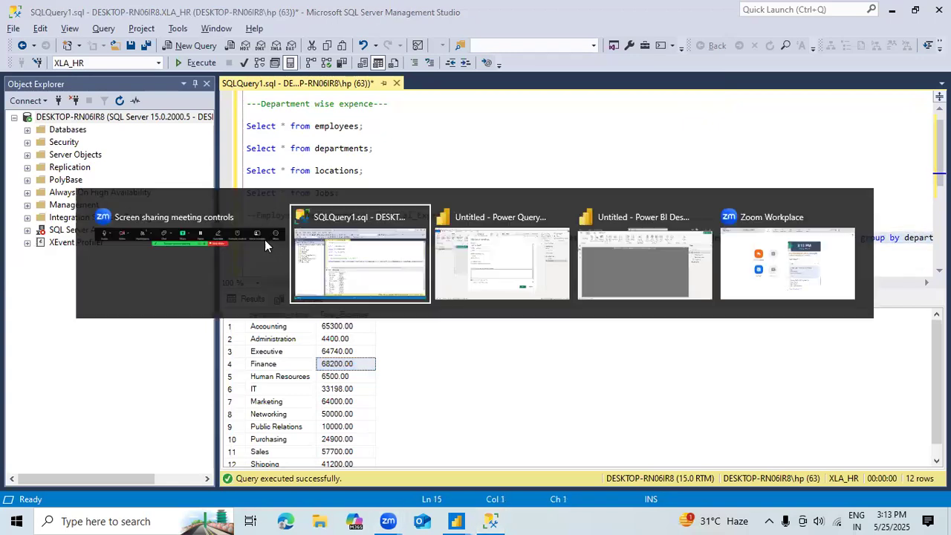
{"action": "key", "text": "alt+Tab"}
{"action": "key", "text": "Tab"}
{"action": "left_click", "coordinate": [291, 303]}
{"action": "key", "text": "ctrl+v"}
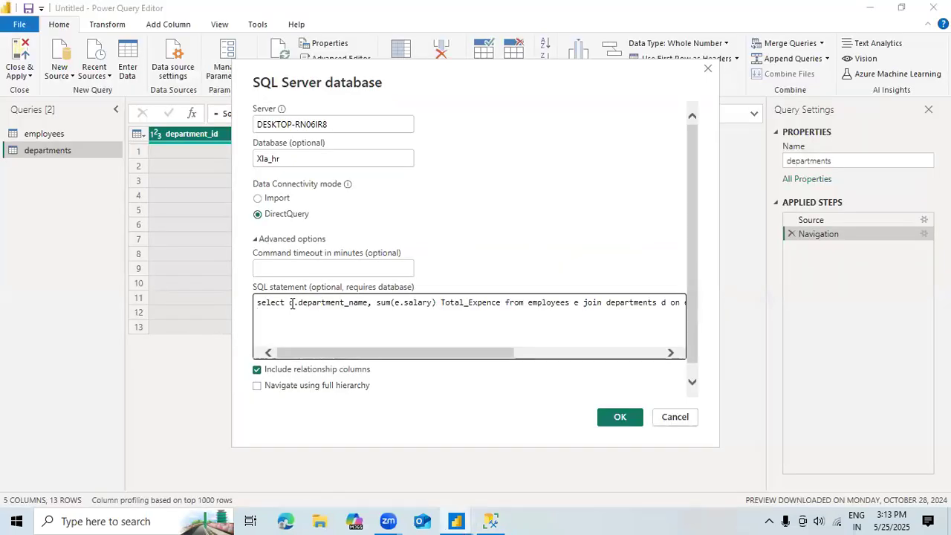
{"action": "key", "text": "BackSpace"}
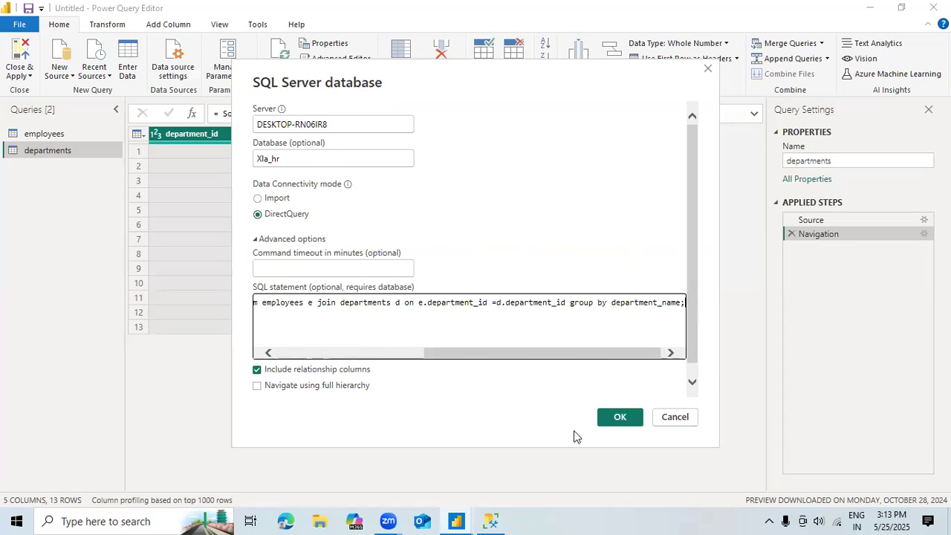
{"action": "left_click", "coordinate": [619, 418]}
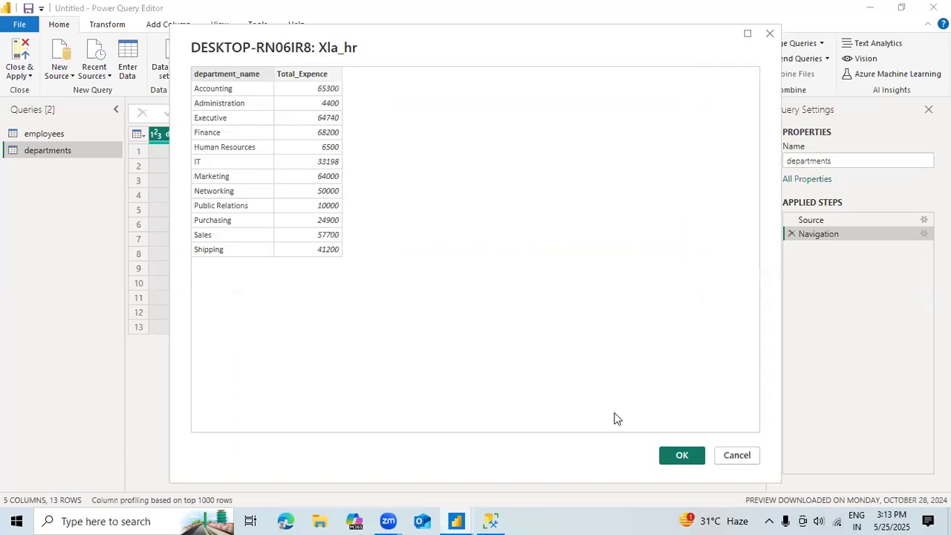
{"action": "left_click", "coordinate": [681, 455]}
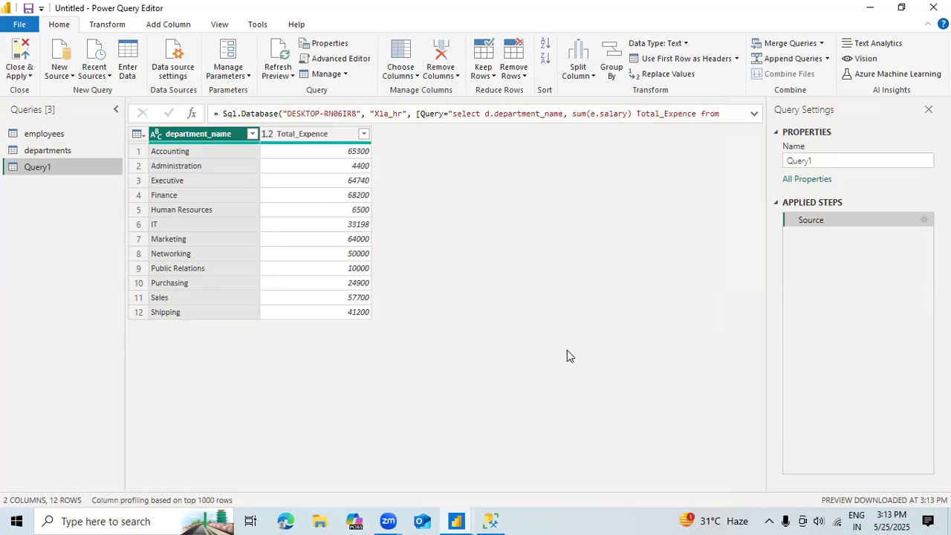
Step: Inspect the Source and Navigation steps of the employees query and the Source step of the departments query
{"action": "left_click", "coordinate": [52, 135]}
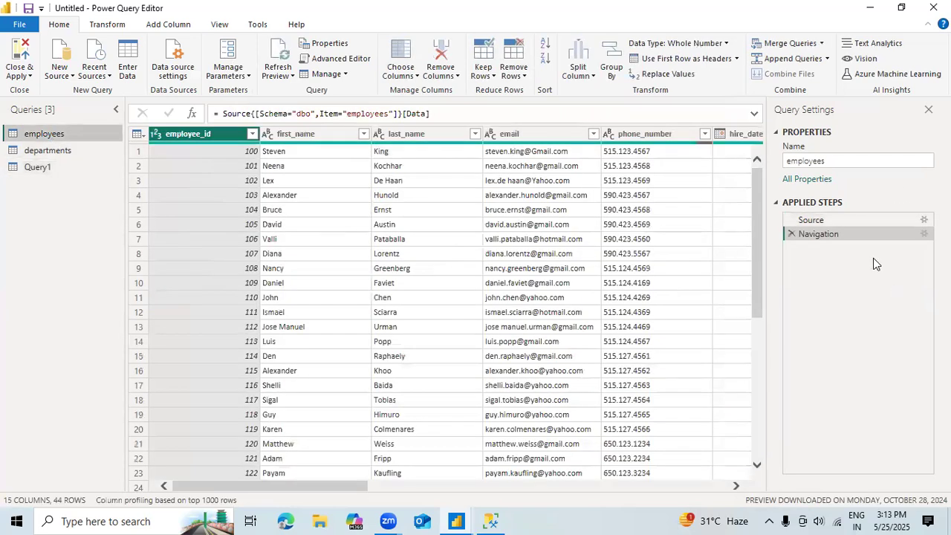
{"action": "left_click", "coordinate": [818, 220]}
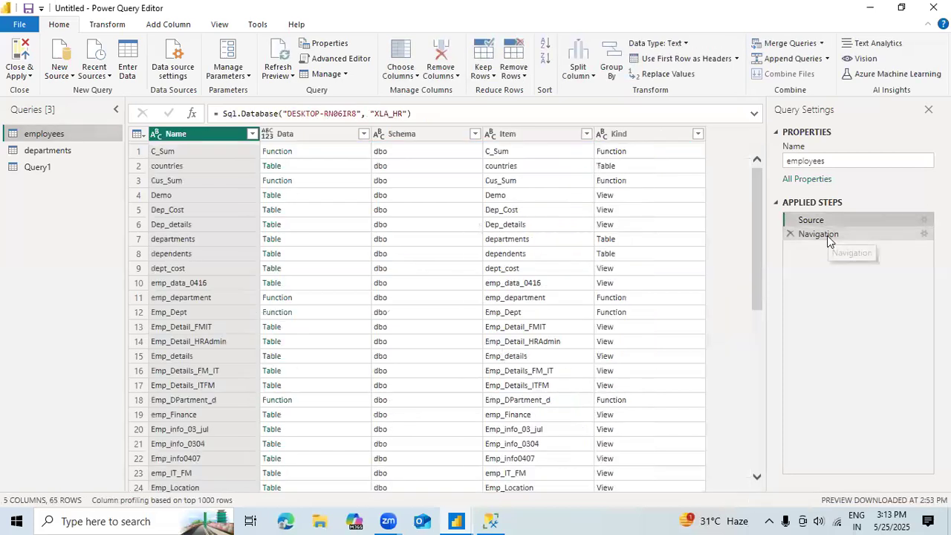
{"action": "left_click", "coordinate": [828, 234]}
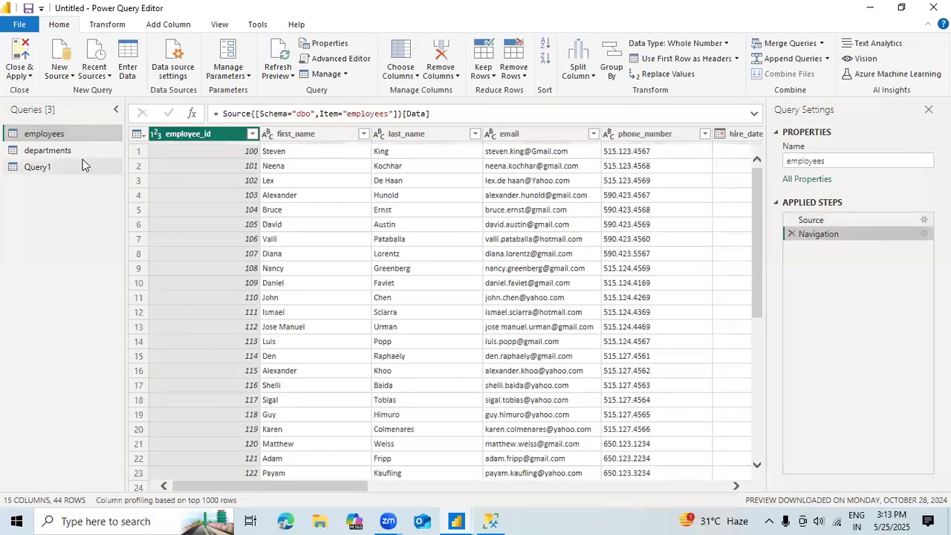
{"action": "left_click", "coordinate": [70, 150]}
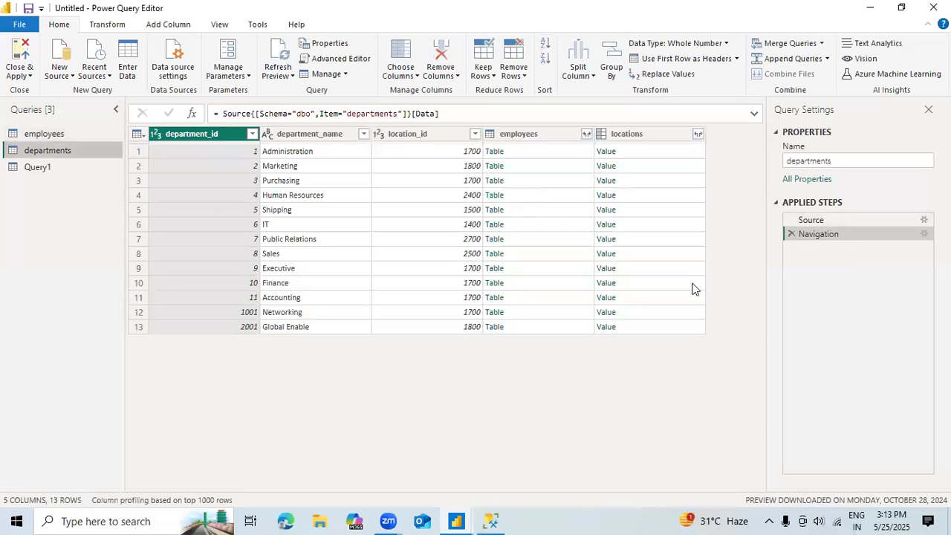
{"action": "left_click", "coordinate": [828, 219]}
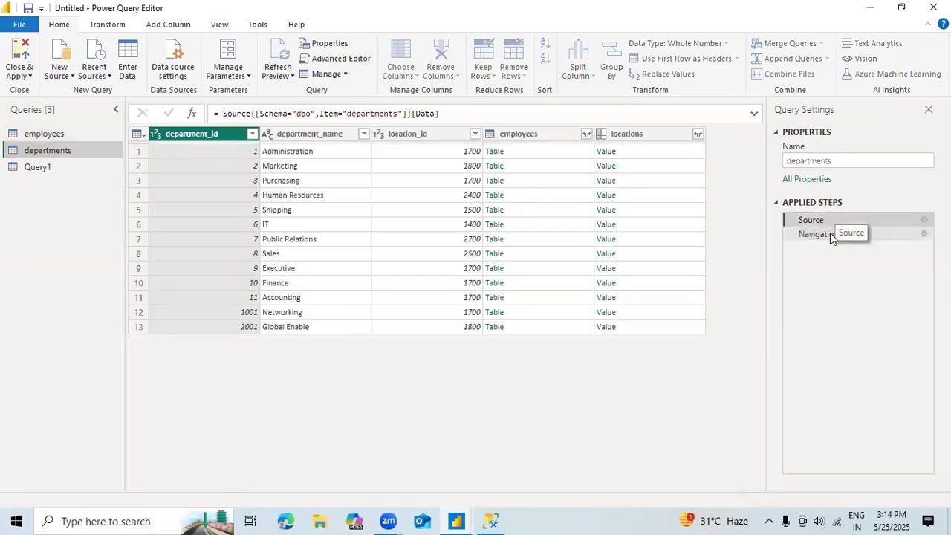
Step: Inspect the Navigation step of the departments query and the applied steps of Query1
{"action": "left_click", "coordinate": [824, 234]}
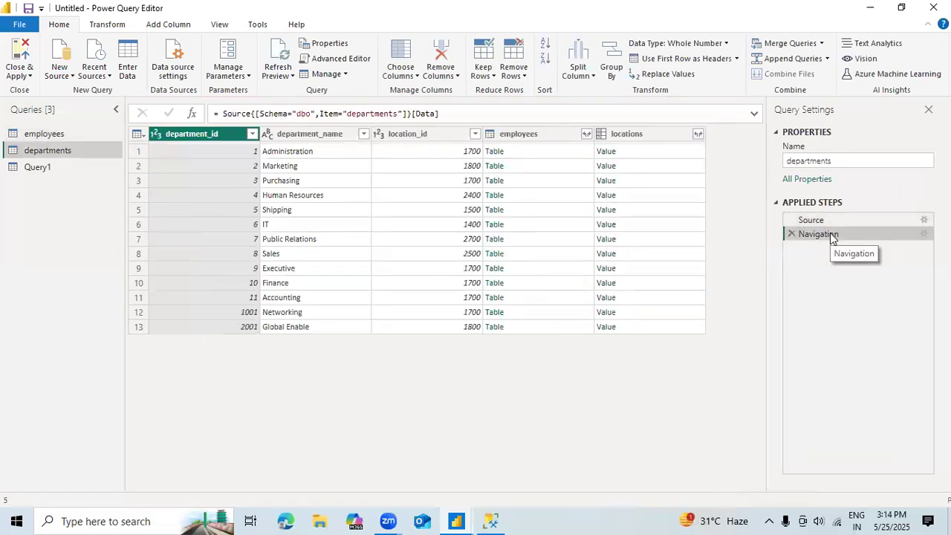
{"action": "left_click", "coordinate": [41, 166]}
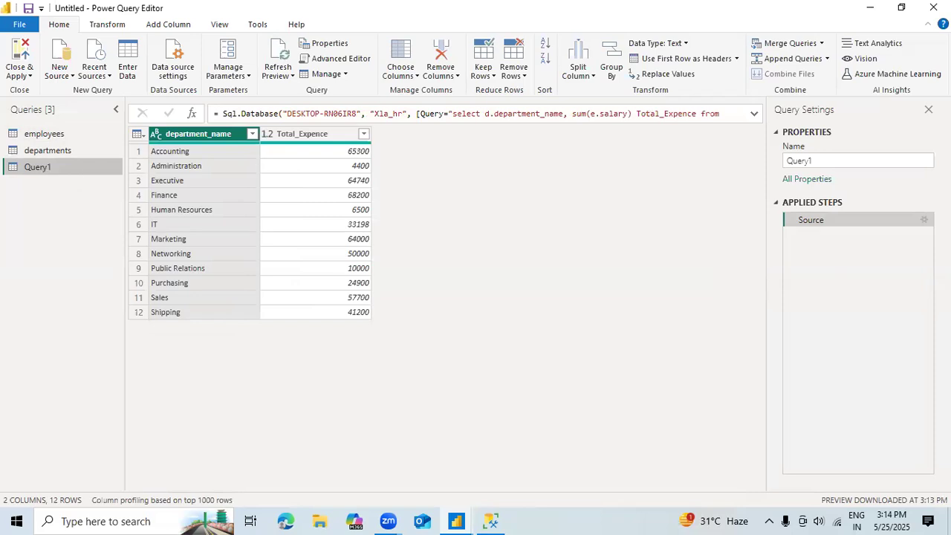
Step: Rename Query1 to Department_wise_Expnce
{"action": "left_click", "coordinate": [834, 156]}
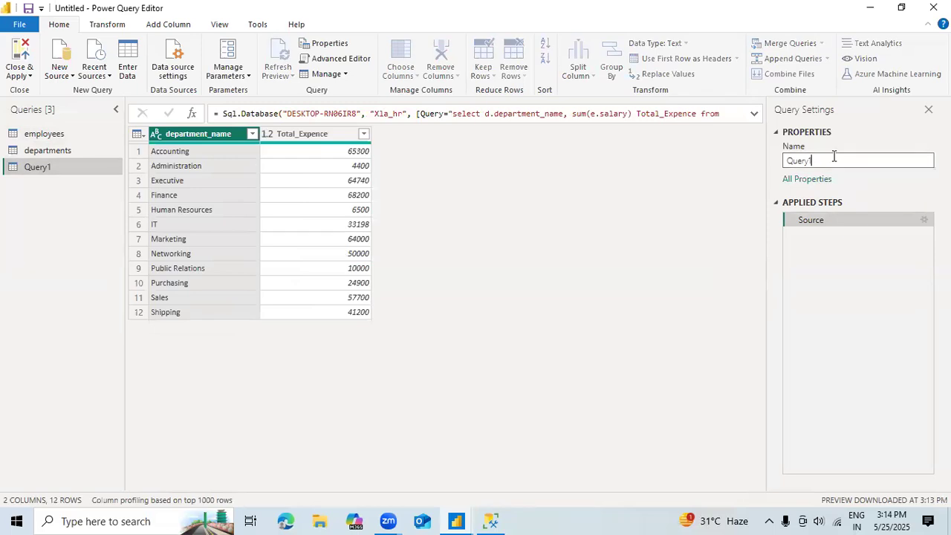
{"action": "key", "text": "BackSpace"}
{"action": "key", "text": "BackSpace"}
{"action": "key", "text": "BackSpace"}
{"action": "key", "text": "BackSpace"}
{"action": "key", "text": "BackSpace"}
{"action": "key", "text": "BackSpace"}
{"action": "type", "text": "Emp"}
{"action": "key", "text": "BackSpace"}
{"action": "key", "text": "BackSpace"}
{"action": "key", "text": "BackSpace"}
{"action": "key", "text": "BackSpace"}
{"action": "type", "text": "Department"}
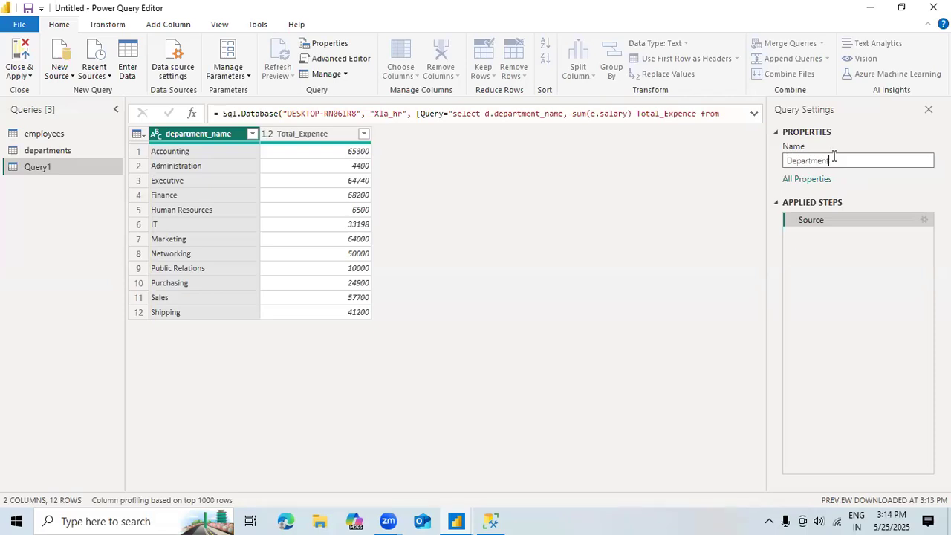
{"action": "type", "text": "_wise_Expn"}
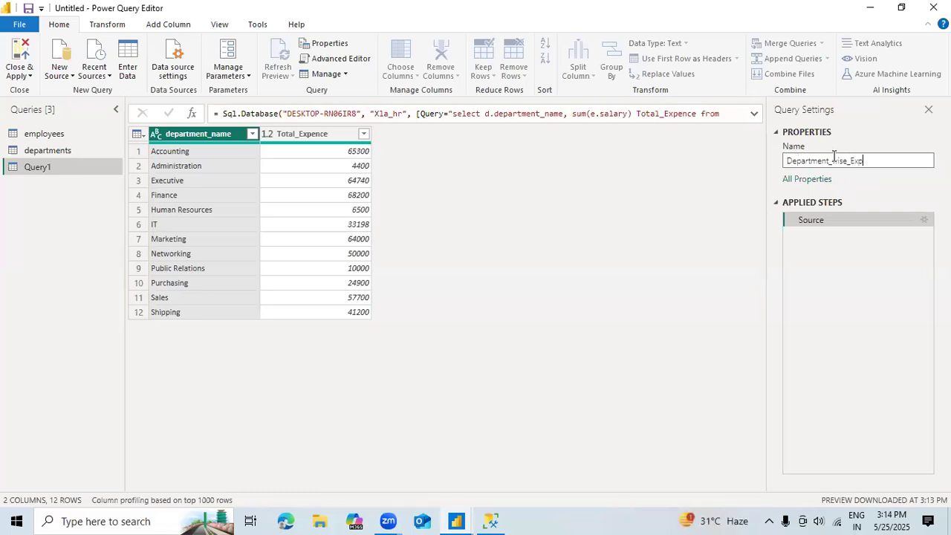
{"action": "type", "text": "ce"}
{"action": "key", "text": "Return"}
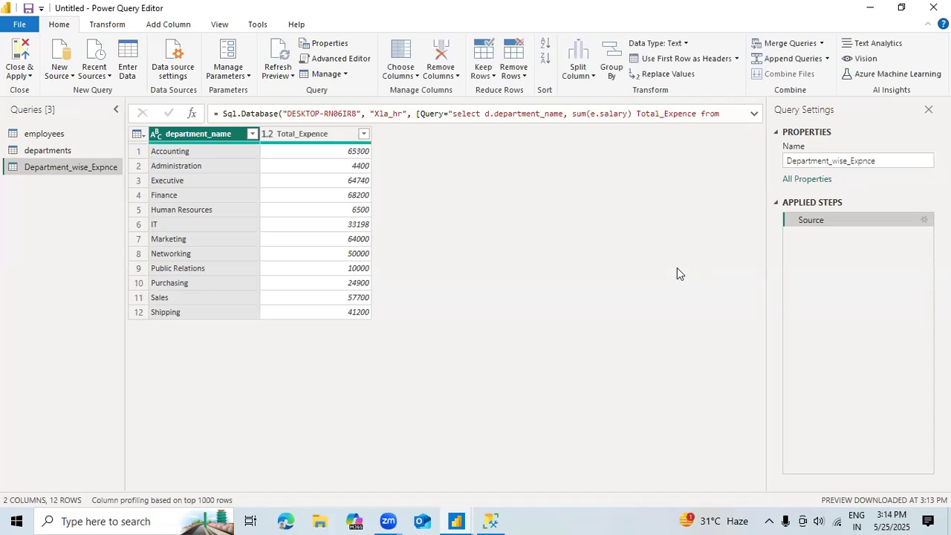
Step: Examine the full M code of Department_wise_Expnce in the Advanced Editor, through to the end of its SQL statement
{"action": "left_click", "coordinate": [364, 67]}
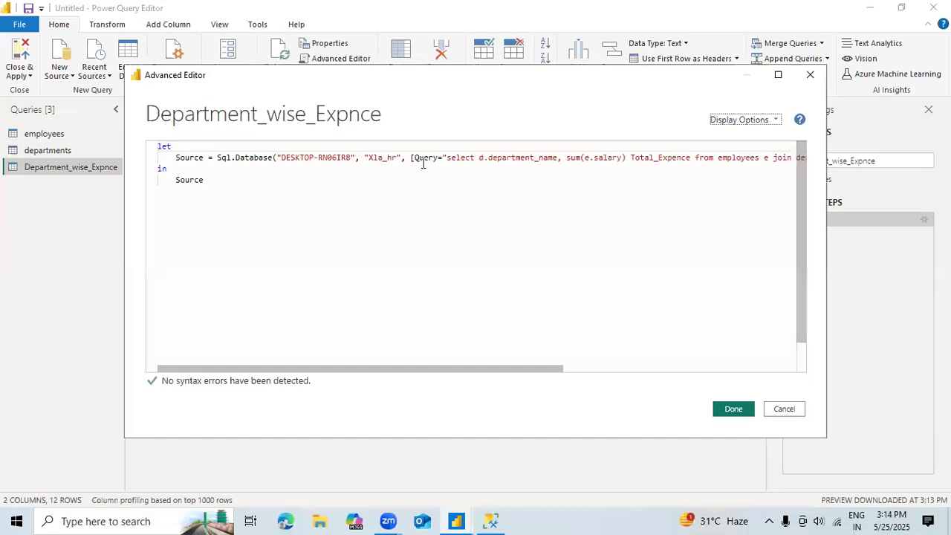
{"action": "left_click", "coordinate": [583, 370]}
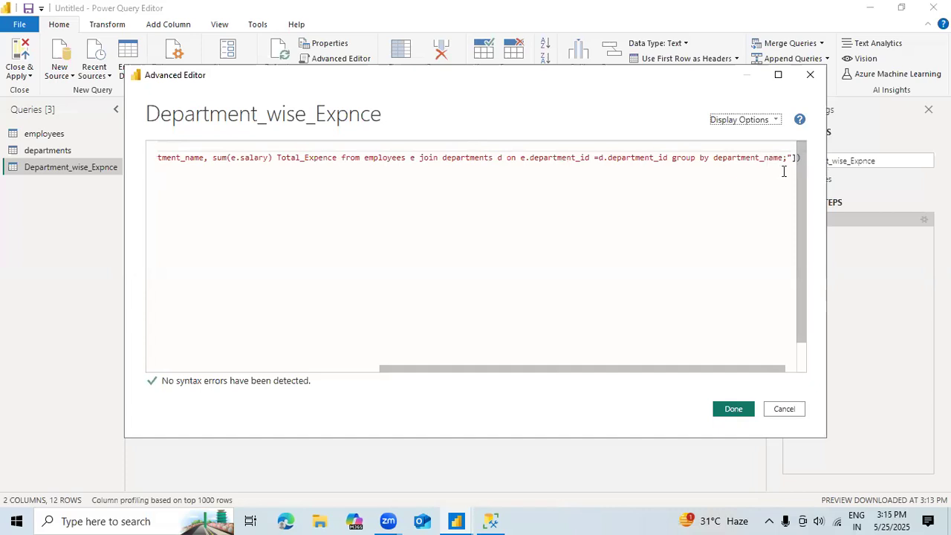
{"action": "left_click", "coordinate": [727, 413]}
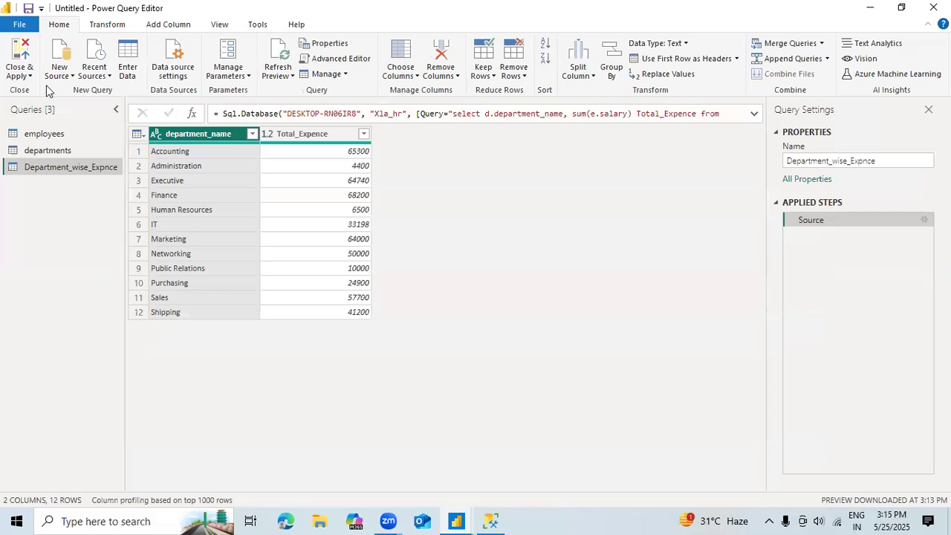
Step: Disable load for the employees and departments queries, accepting the possible data loss
{"action": "right_click", "coordinate": [39, 138]}
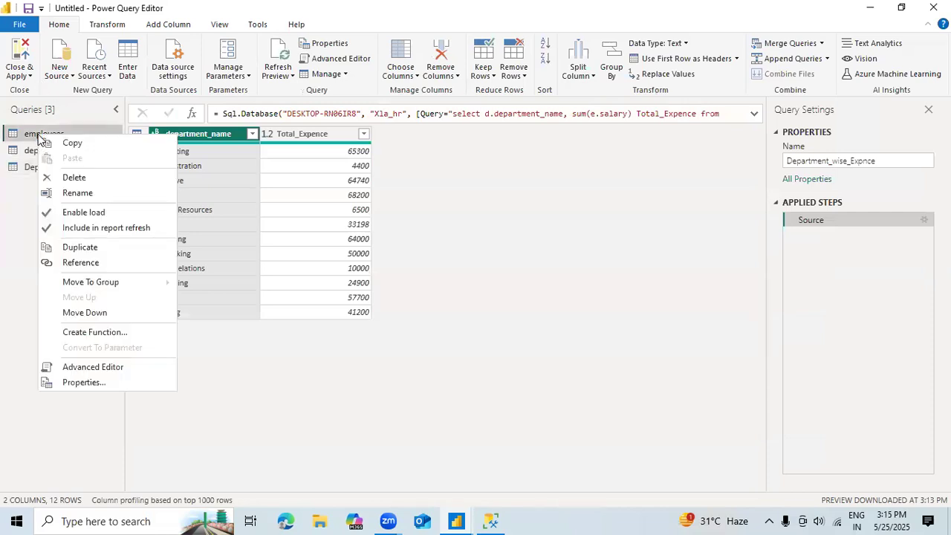
{"action": "left_click", "coordinate": [107, 214]}
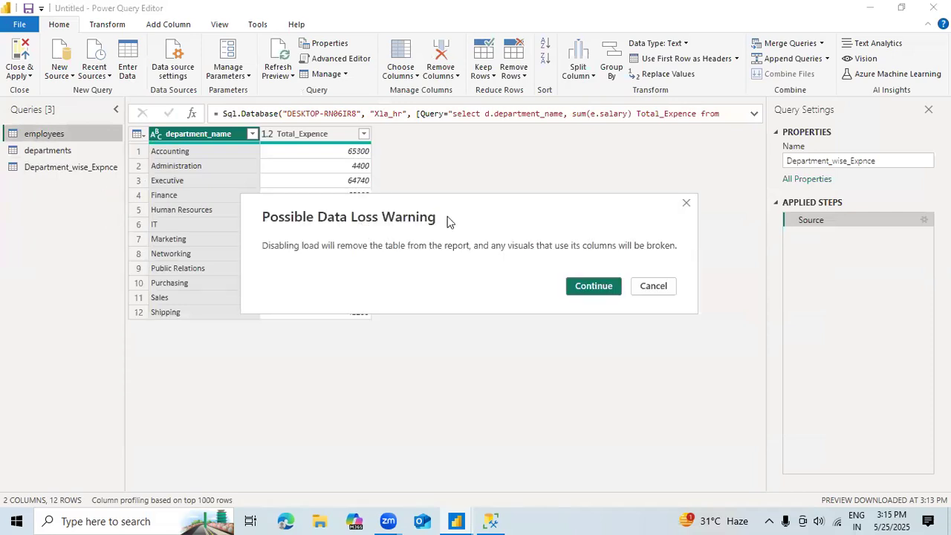
{"action": "left_click", "coordinate": [582, 289]}
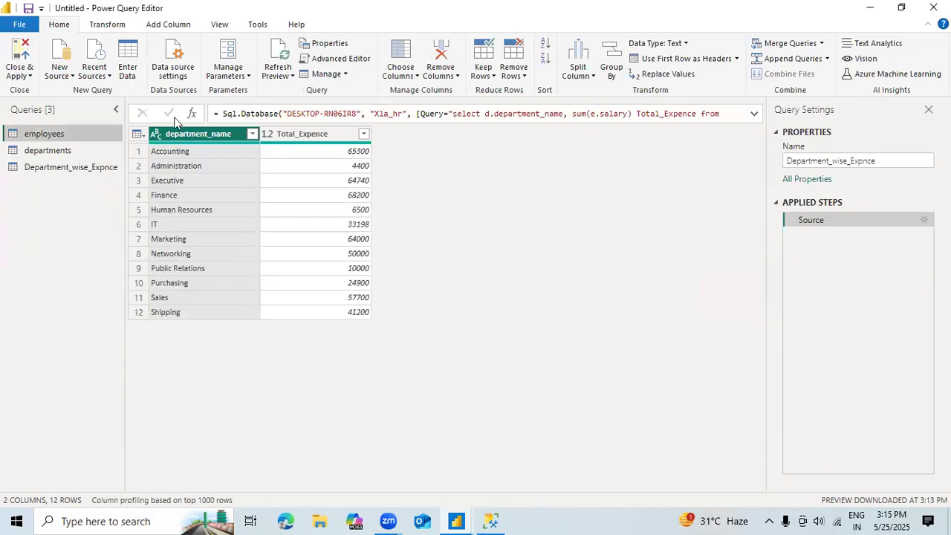
{"action": "right_click", "coordinate": [37, 150]}
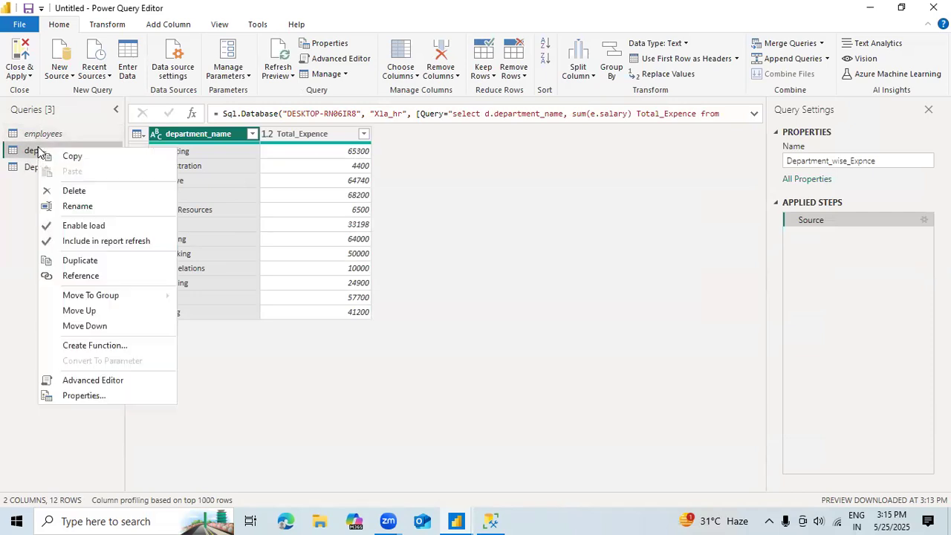
{"action": "left_click", "coordinate": [111, 226]}
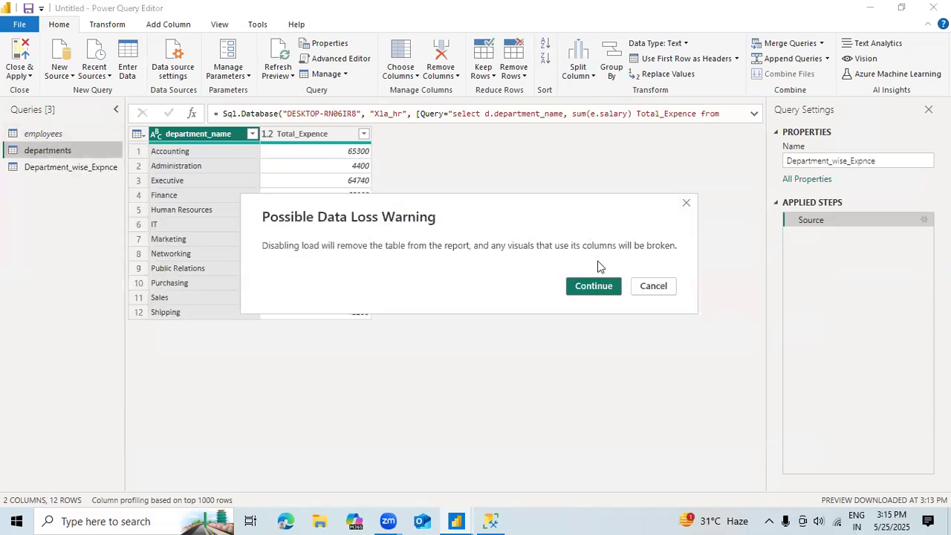
{"action": "left_click", "coordinate": [583, 294]}
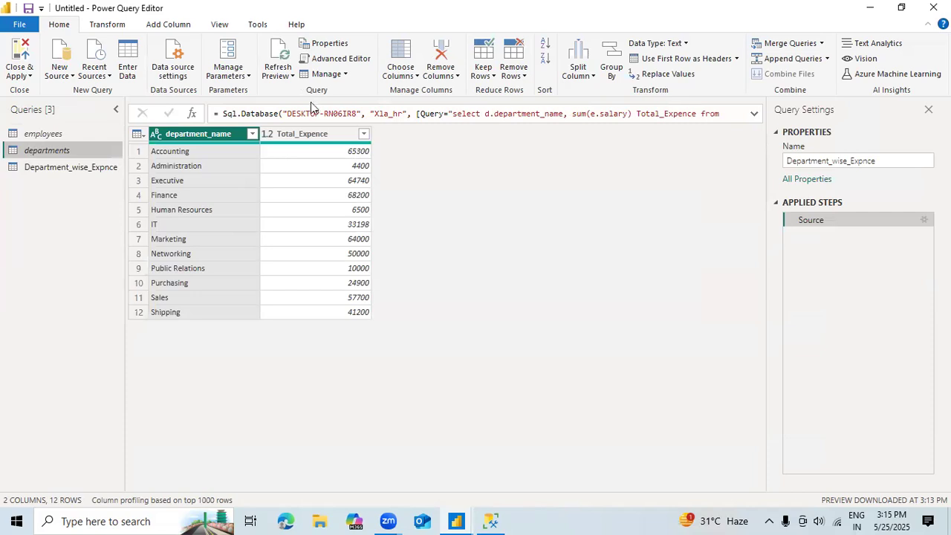
Step: Apply the query changes, close the Power Query Editor, and expand the Department_wise_Expnce table's fields in the report
{"action": "left_click", "coordinate": [31, 76]}
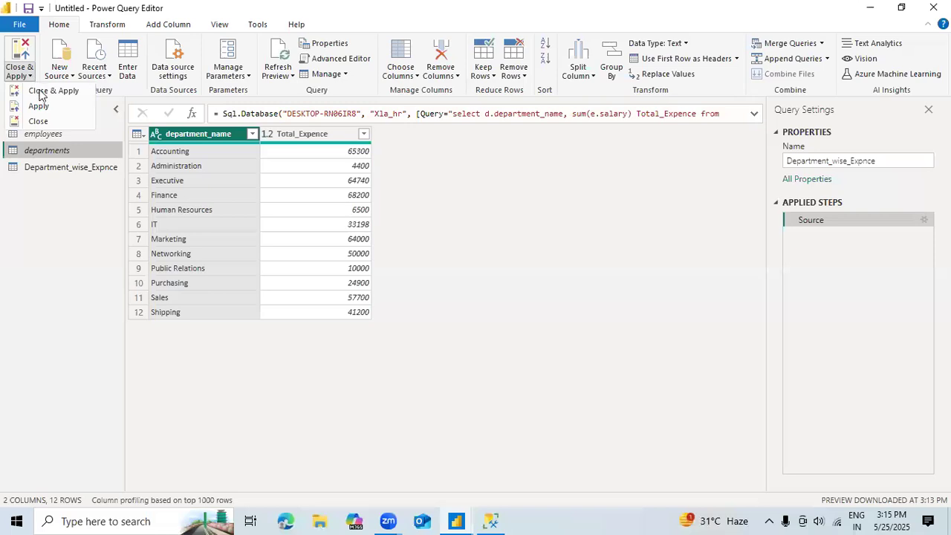
{"action": "left_click", "coordinate": [36, 108]}
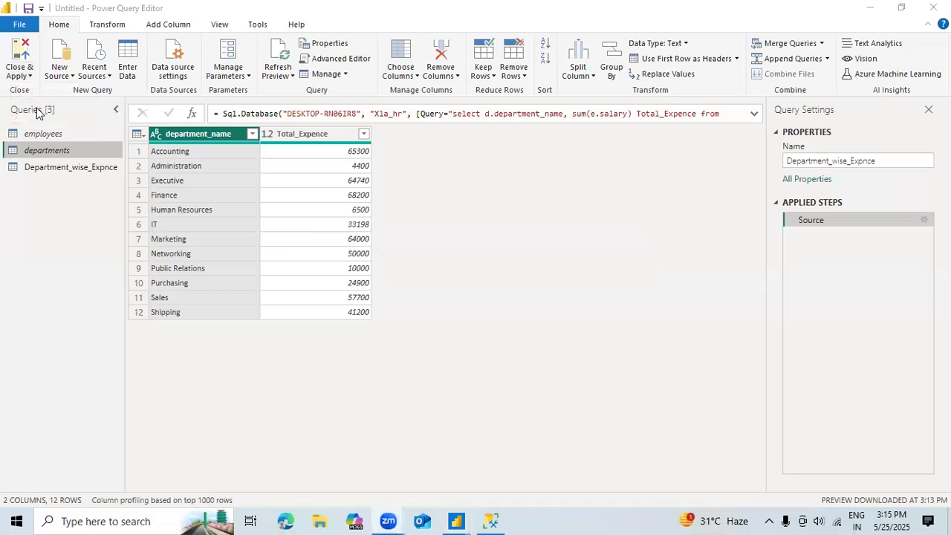
{"action": "left_click", "coordinate": [21, 197]}
{"action": "left_click", "coordinate": [26, 77]}
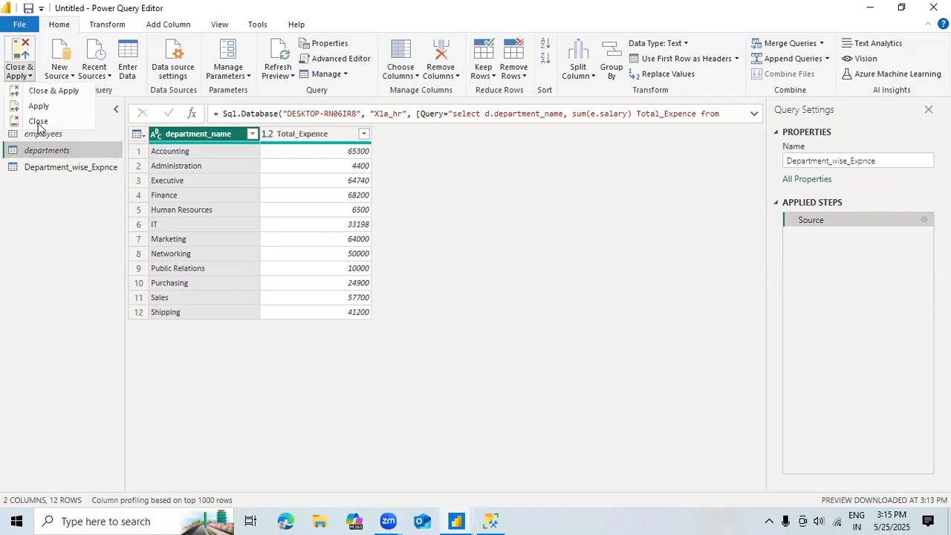
{"action": "left_click", "coordinate": [38, 123]}
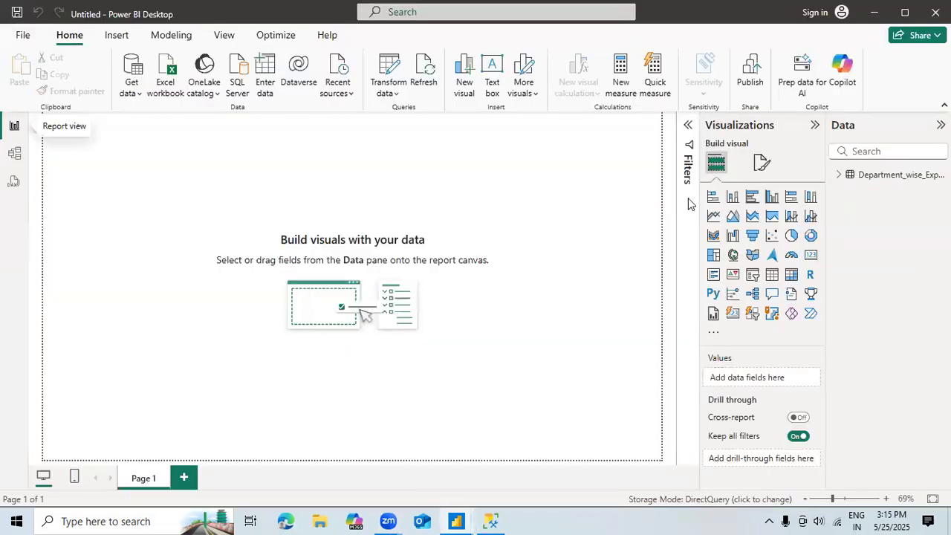
{"action": "left_click", "coordinate": [839, 176]}
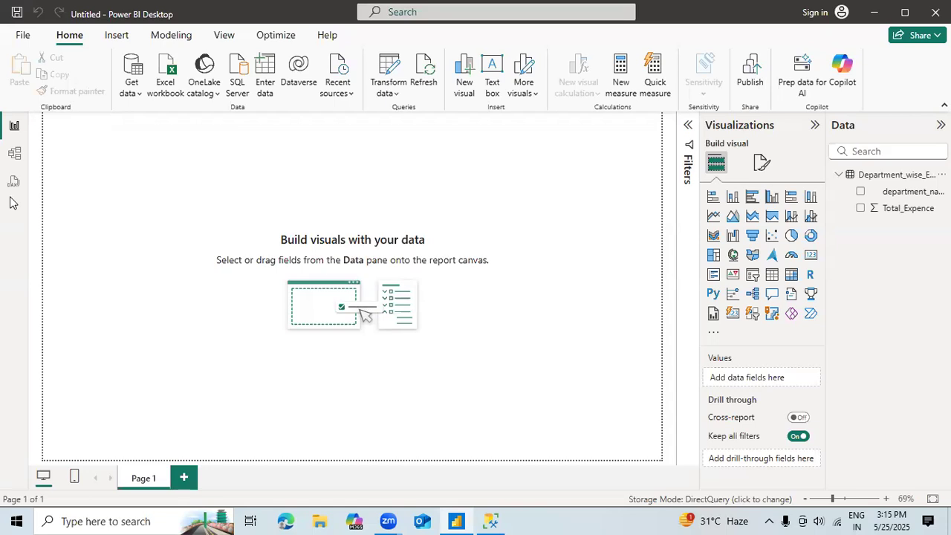
Step: Reopen the Power Query Editor, enable load for the employees query, and apply the change, accepting the security risk
{"action": "left_click", "coordinate": [386, 96]}
{"action": "left_click", "coordinate": [405, 117]}
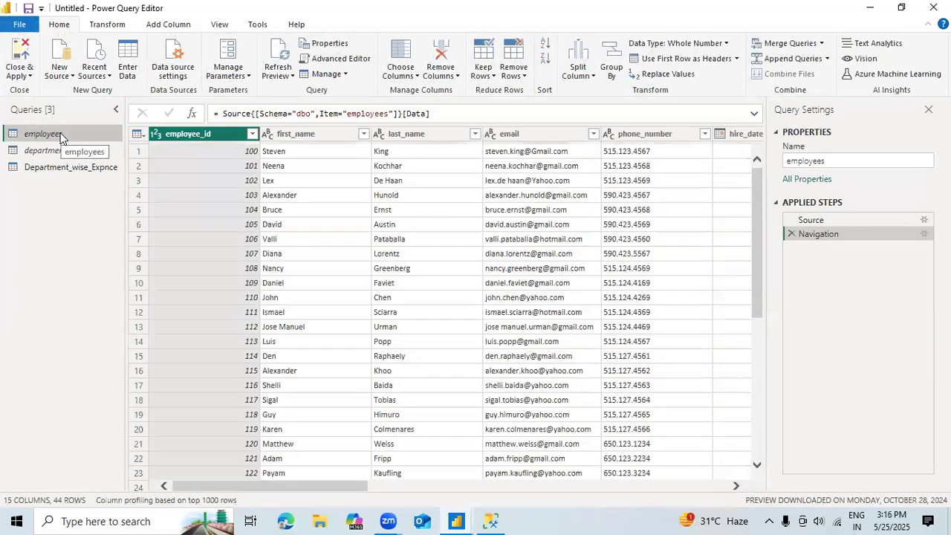
{"action": "right_click", "coordinate": [61, 137]}
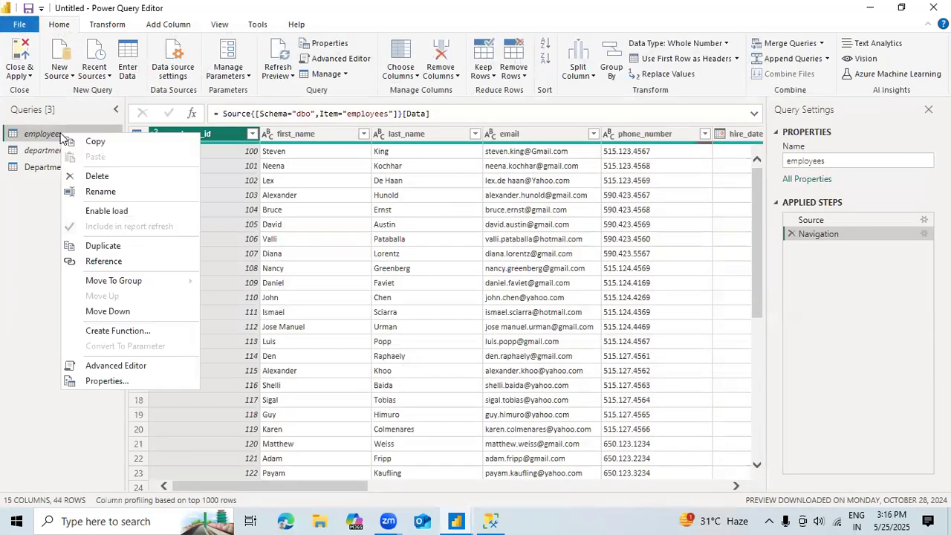
{"action": "left_click", "coordinate": [102, 212]}
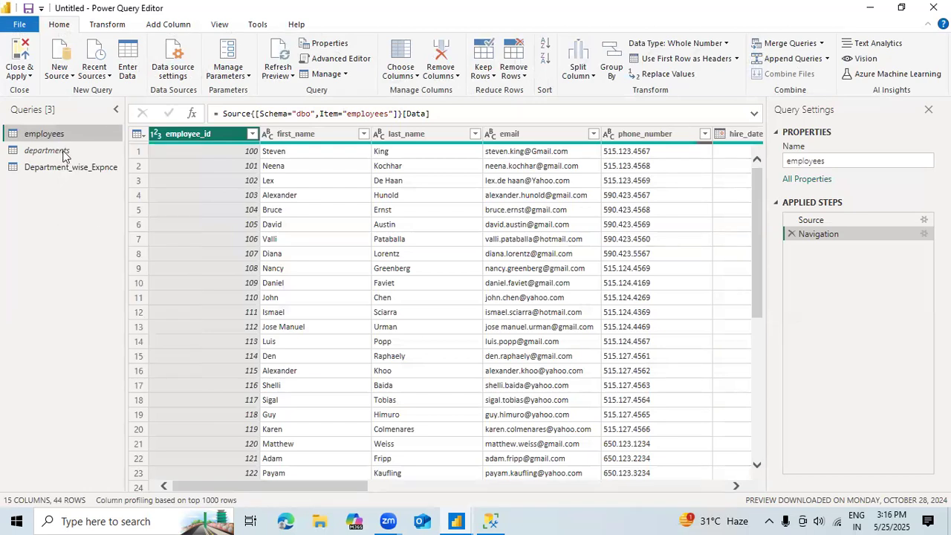
{"action": "left_click", "coordinate": [29, 78]}
{"action": "left_click", "coordinate": [34, 107]}
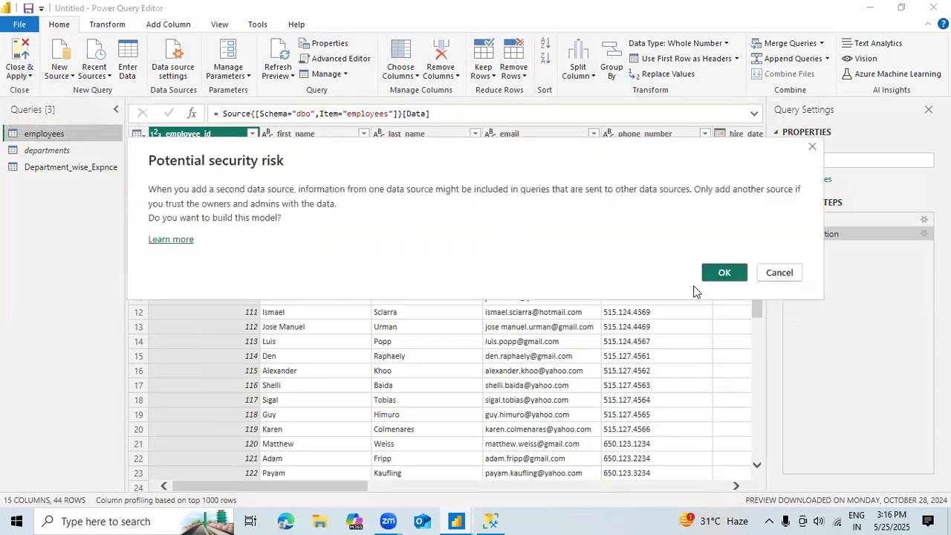
{"action": "left_click", "coordinate": [719, 276]}
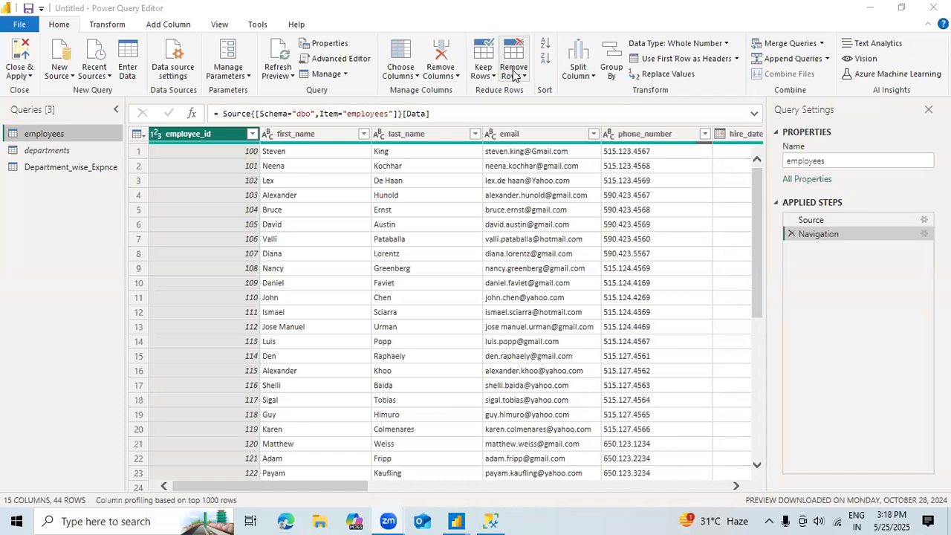
Step: Review the departments, Department_wise_Expnce and employees queries in turn
{"action": "left_click", "coordinate": [52, 152]}
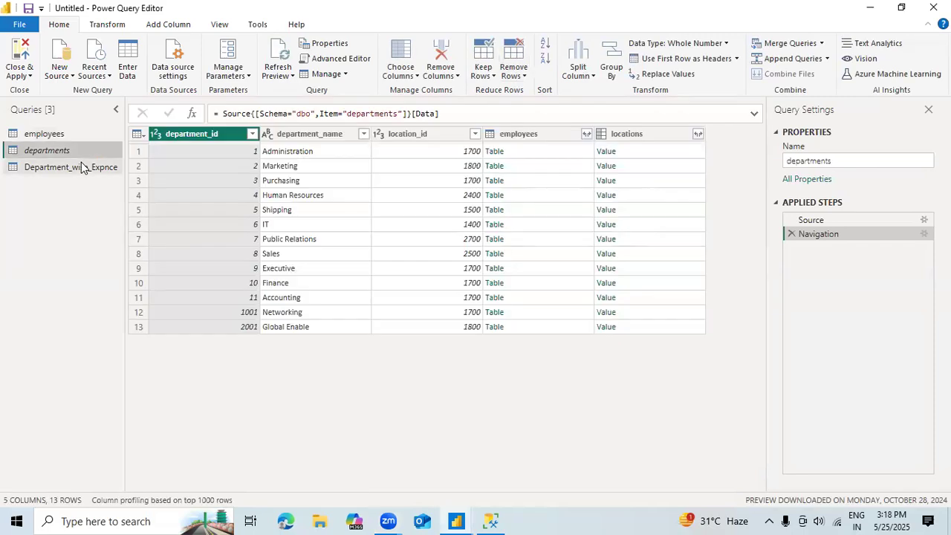
{"action": "left_click", "coordinate": [83, 167]}
{"action": "left_click", "coordinate": [62, 151]}
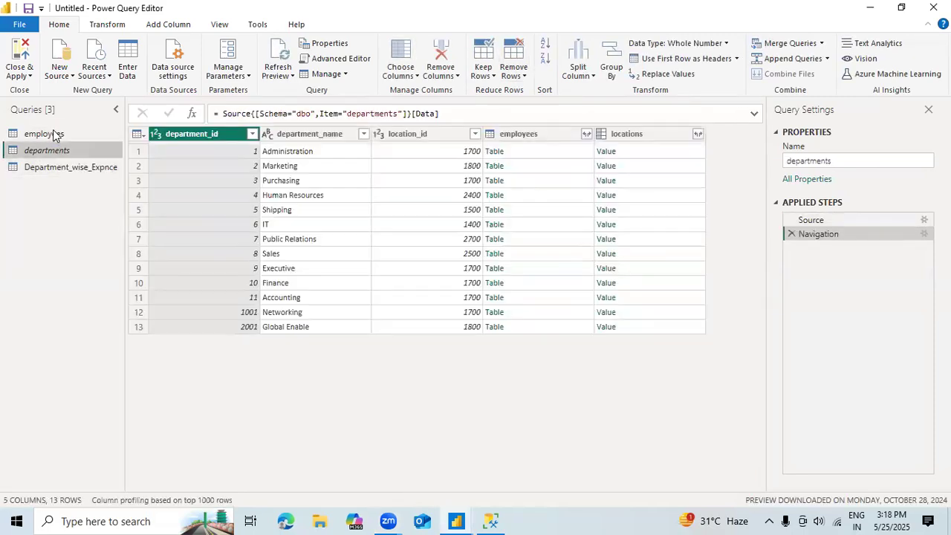
{"action": "left_click", "coordinate": [53, 134]}
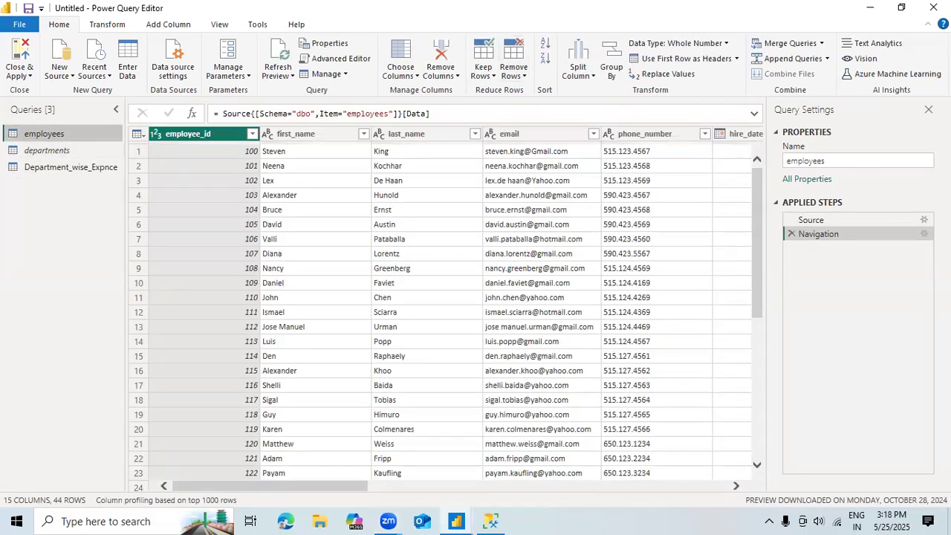
Step: Inspect the SQL Server connection settings and advanced options of the employees query's Source step without changing them
{"action": "left_click", "coordinate": [924, 220]}
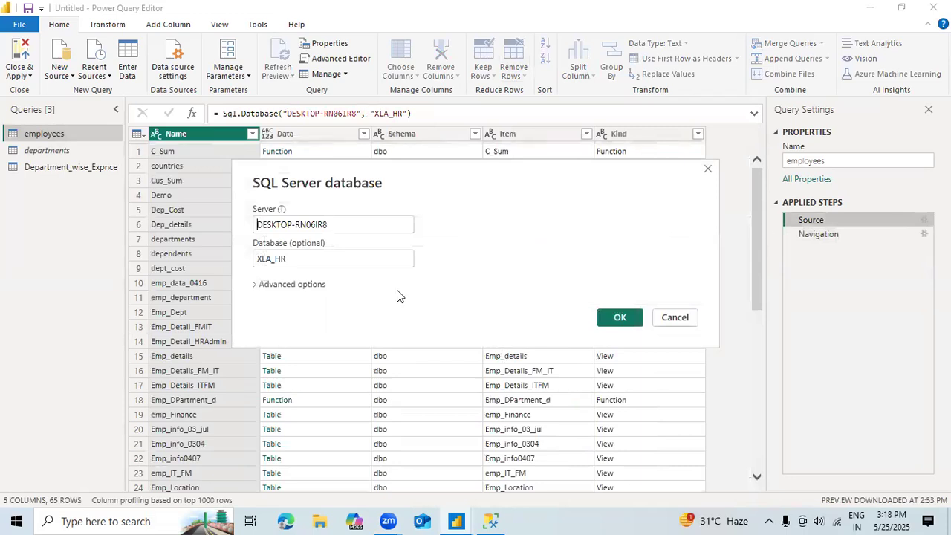
{"action": "left_click", "coordinate": [326, 286]}
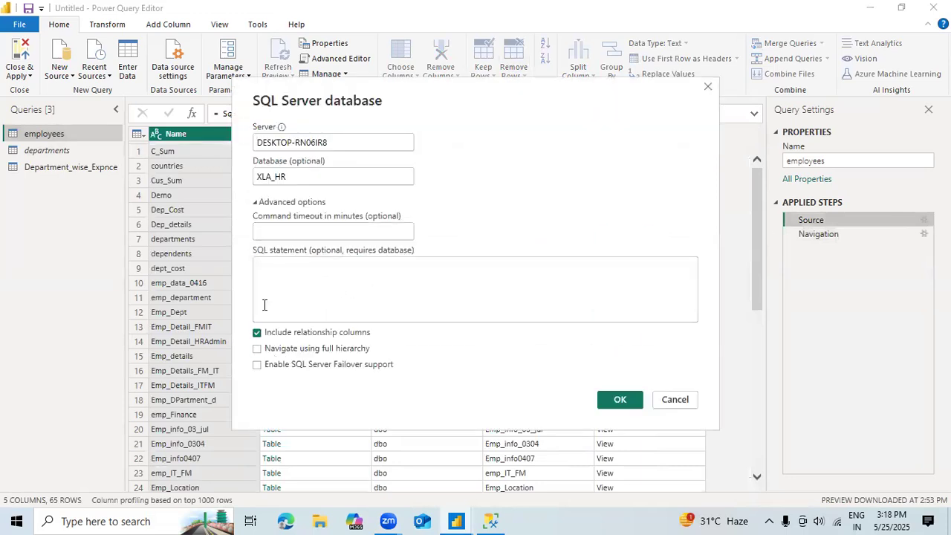
{"action": "left_click", "coordinate": [674, 399]}
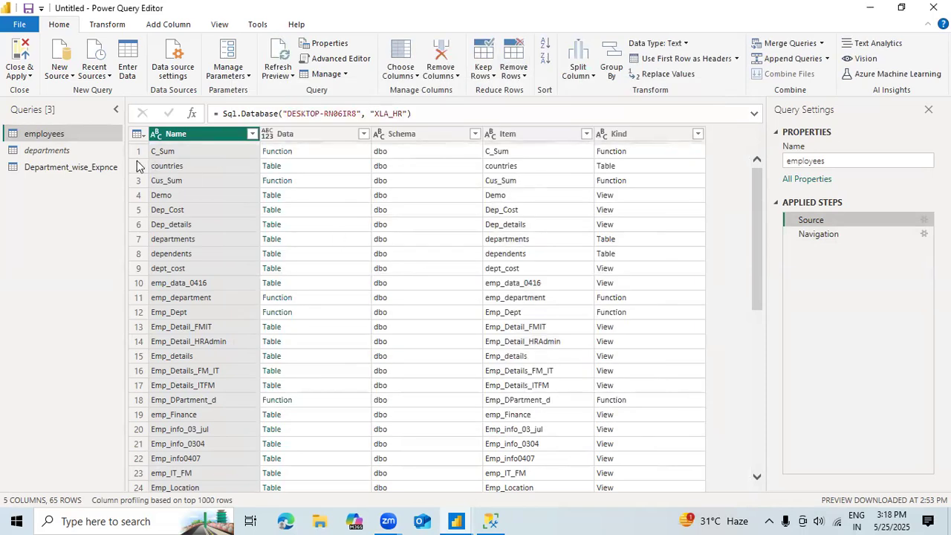
{"action": "left_click", "coordinate": [28, 79]}
{"action": "left_click", "coordinate": [27, 77]}
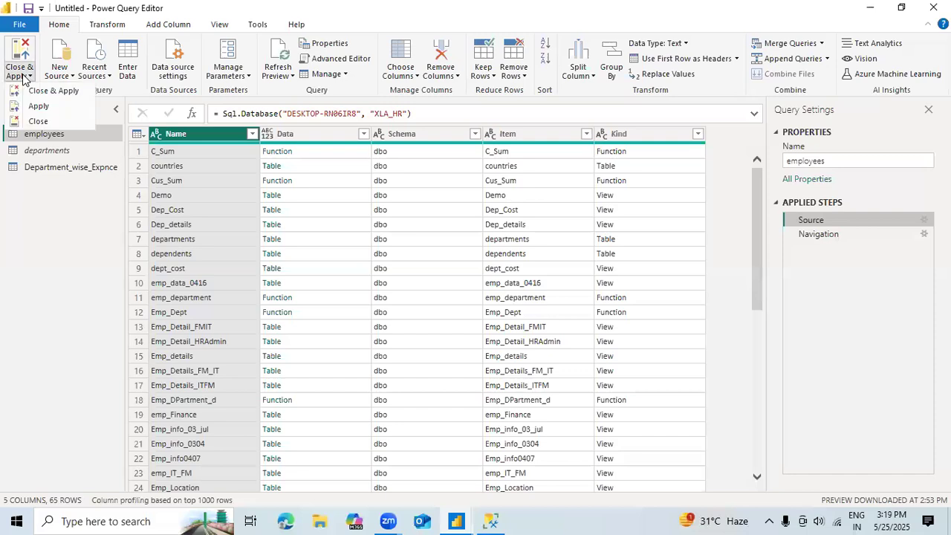
{"action": "left_click", "coordinate": [212, 193]}
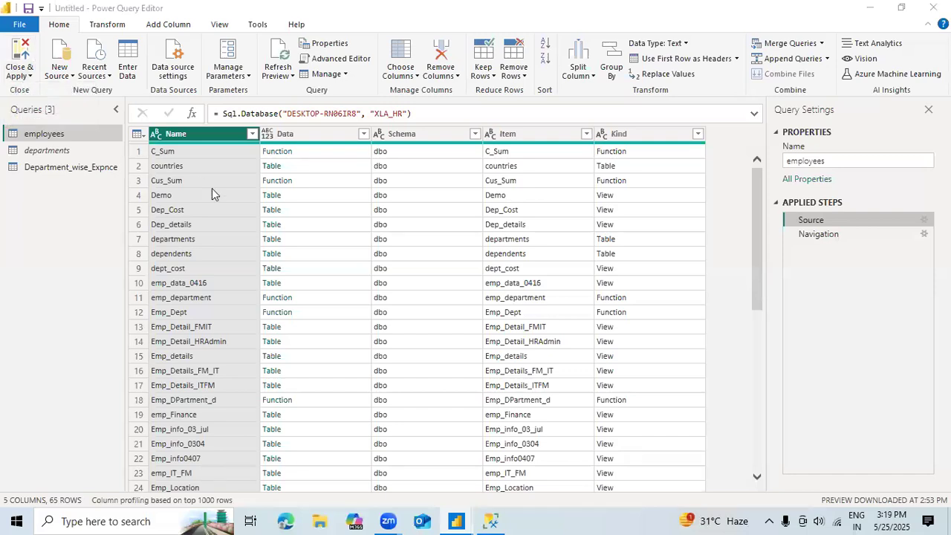
Step: Switch past SQL Server Management Studio to the main Power BI Desktop report window
{"action": "key", "text": "alt+Tab"}
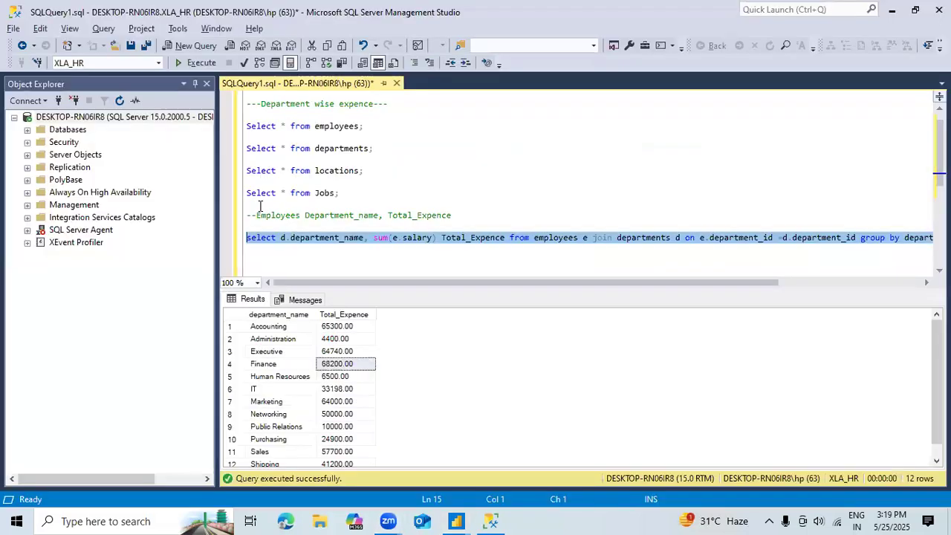
{"action": "key", "text": "alt+Tab"}
{"action": "key", "text": "alt+Tab"}
{"action": "key", "text": "alt+Tab"}
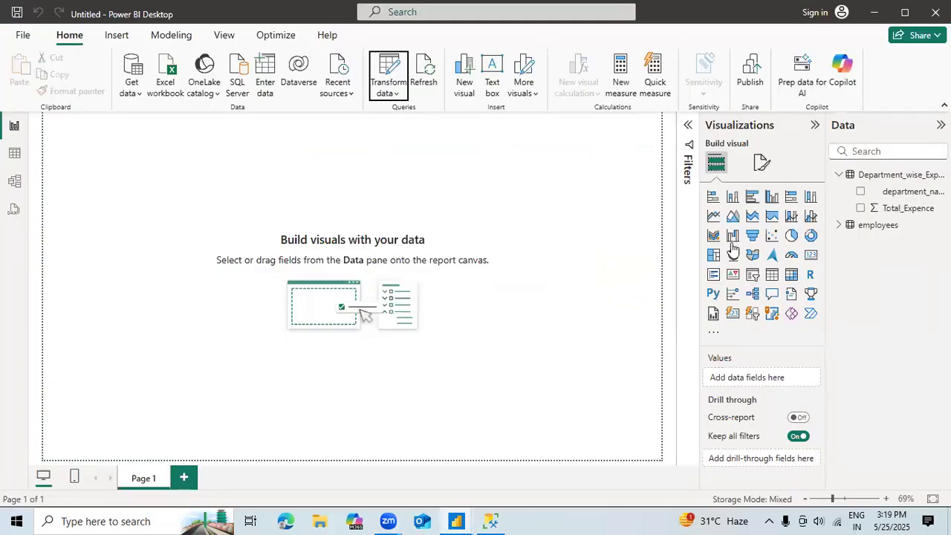
Step: Compare how the employees and Department_wise_Expnce tables display in Table view
{"action": "left_click", "coordinate": [14, 153]}
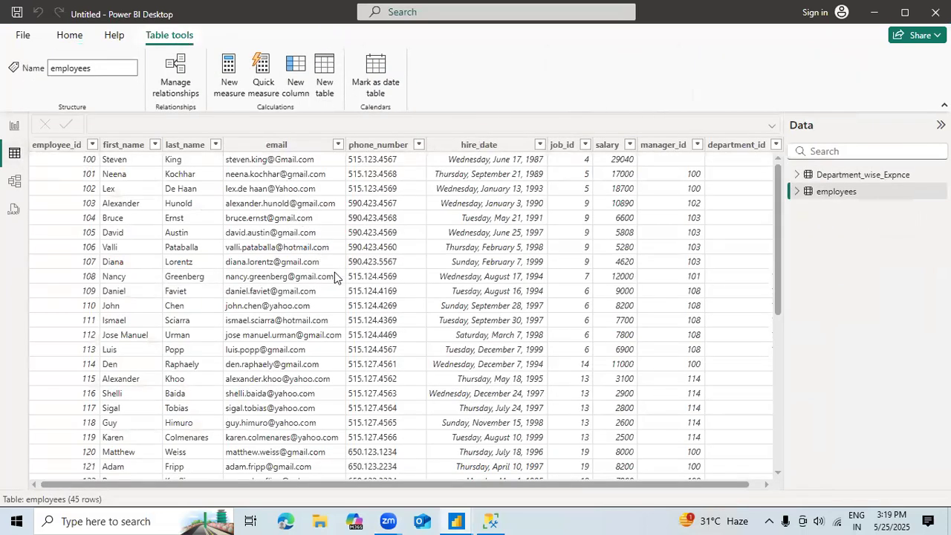
{"action": "left_click", "coordinate": [827, 178]}
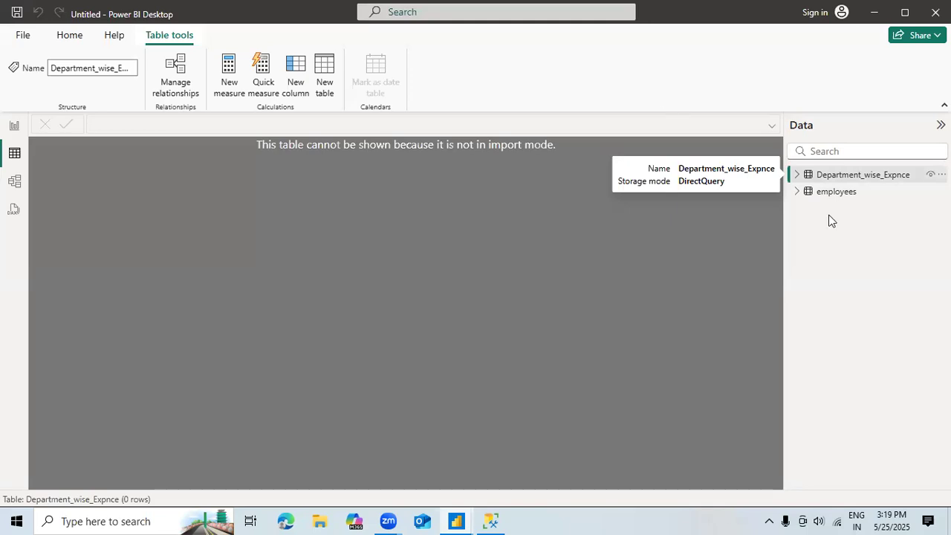
{"action": "left_click", "coordinate": [840, 193]}
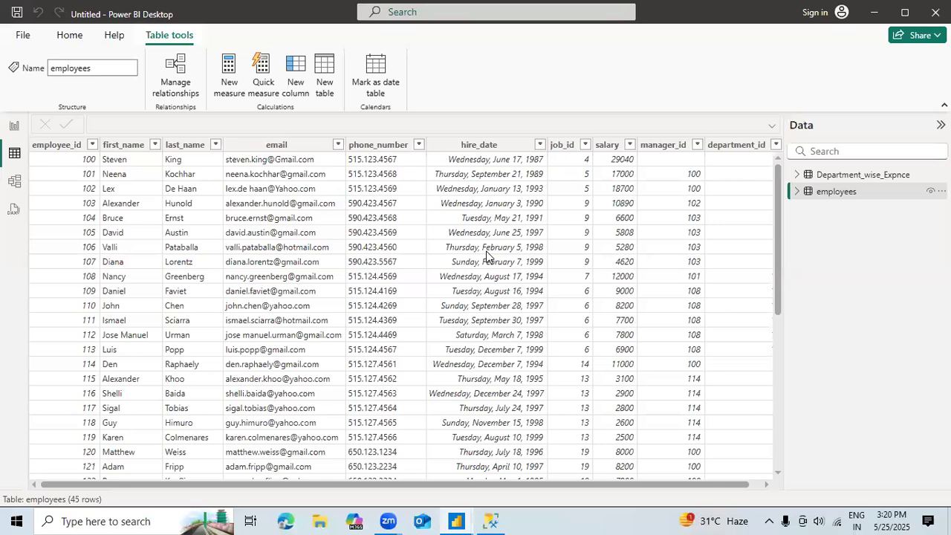
Step: Reopen the Power Query Editor and preview the countries table from the employees query's Source step
{"action": "left_click", "coordinate": [69, 34]}
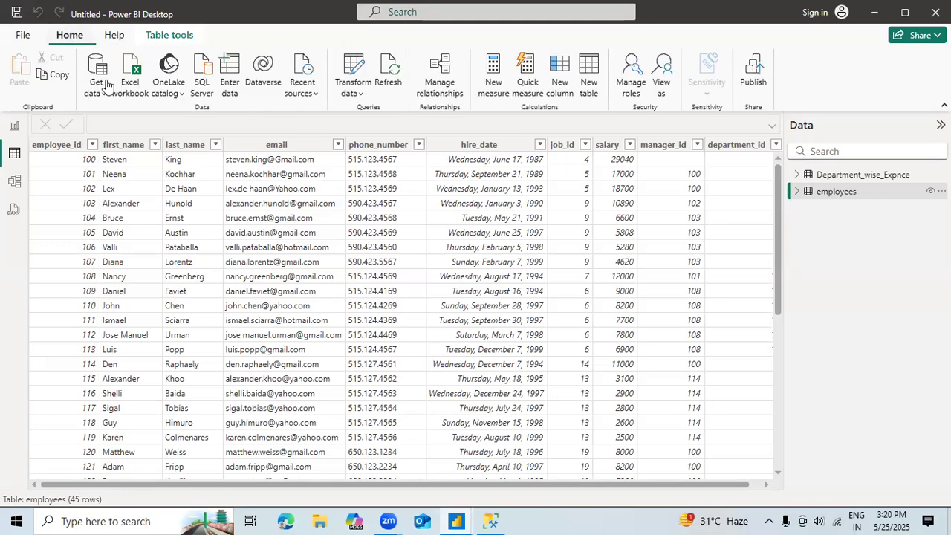
{"action": "left_click", "coordinate": [361, 96]}
{"action": "left_click", "coordinate": [368, 118]}
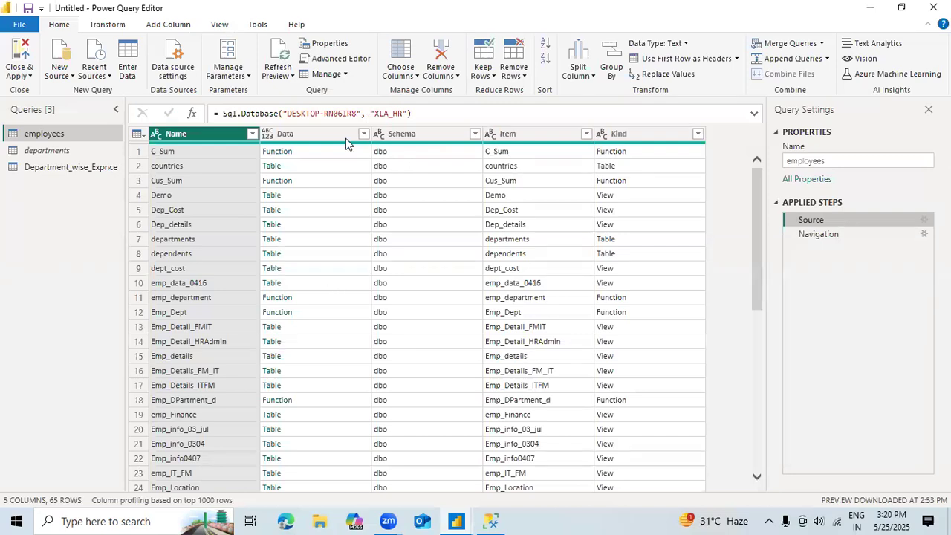
{"action": "left_click", "coordinate": [316, 165]}
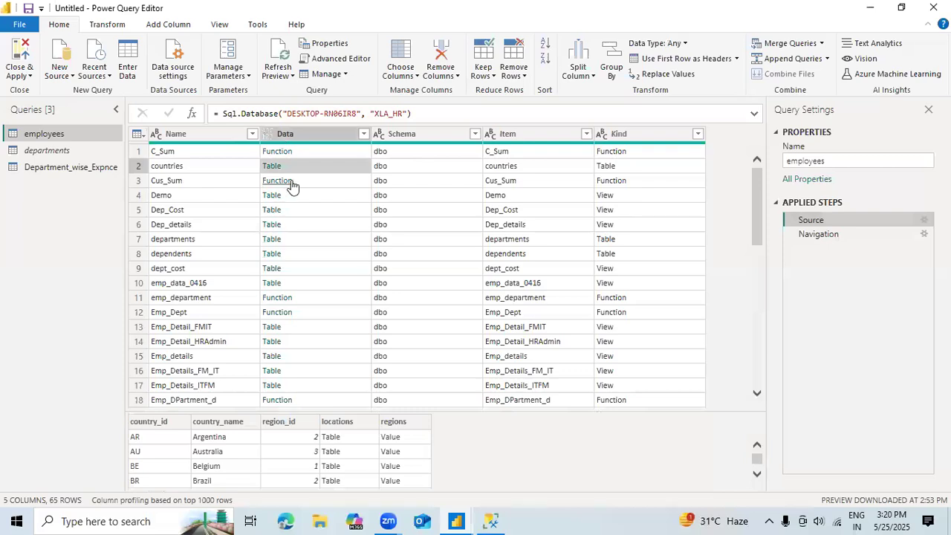
{"action": "left_click", "coordinate": [221, 142]}
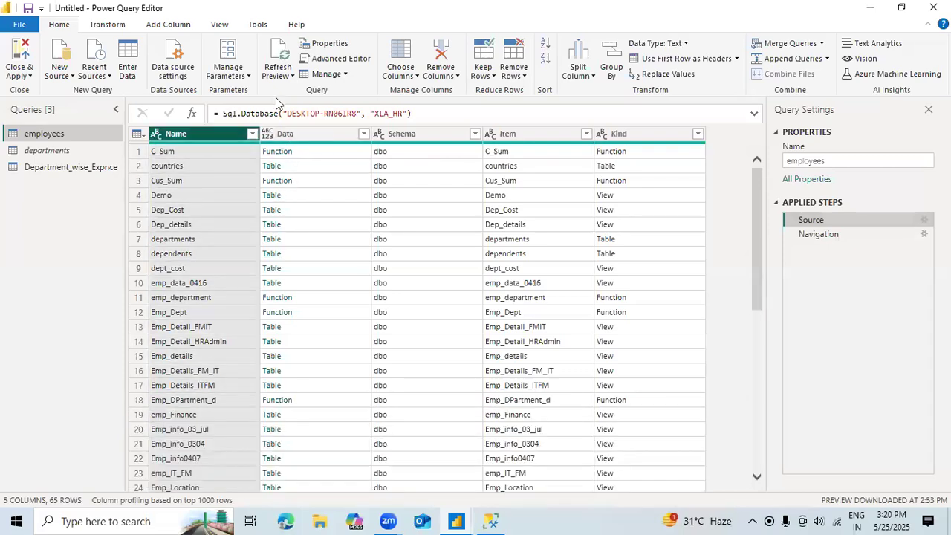
Step: Add Sheet1 of the Orders Excel workbook from the Data_Sources folder as a new query
{"action": "left_click", "coordinate": [68, 78]}
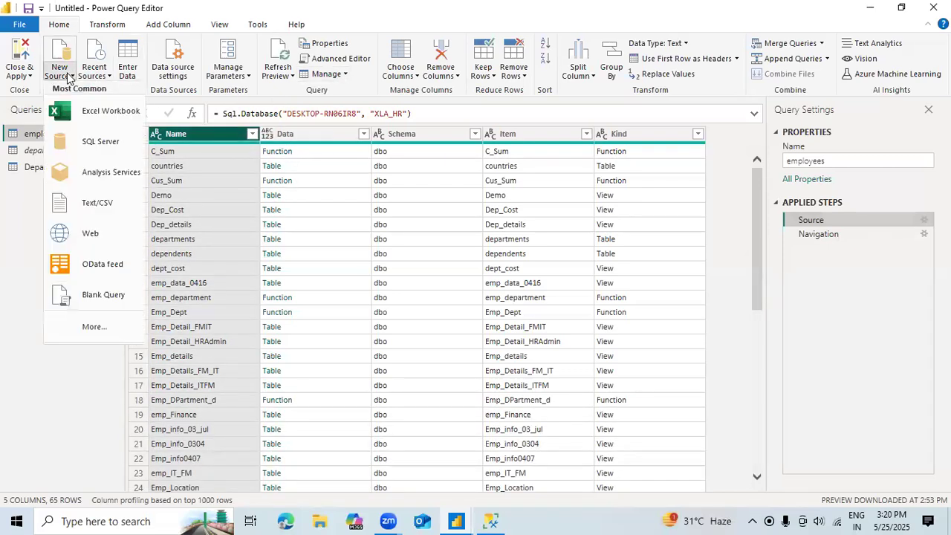
{"action": "left_click", "coordinate": [104, 111]}
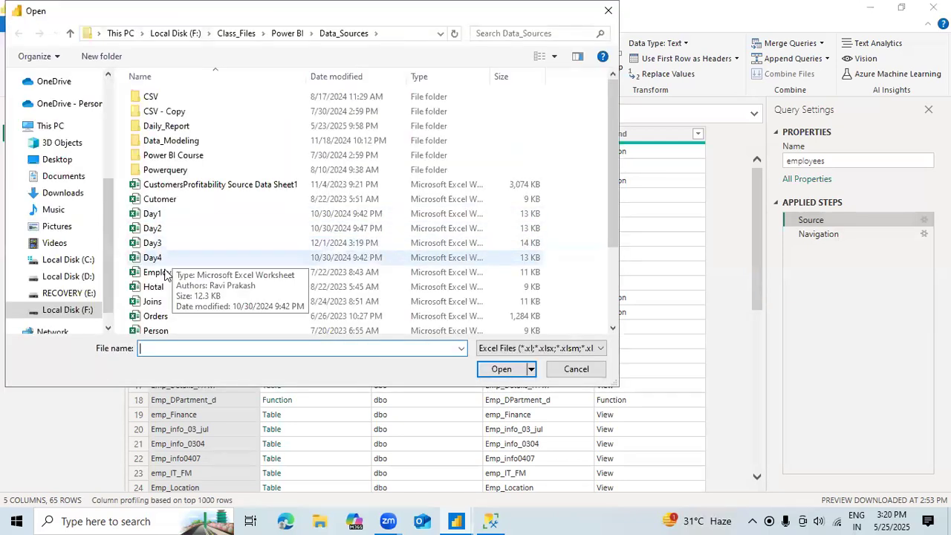
{"action": "left_click", "coordinate": [167, 274]}
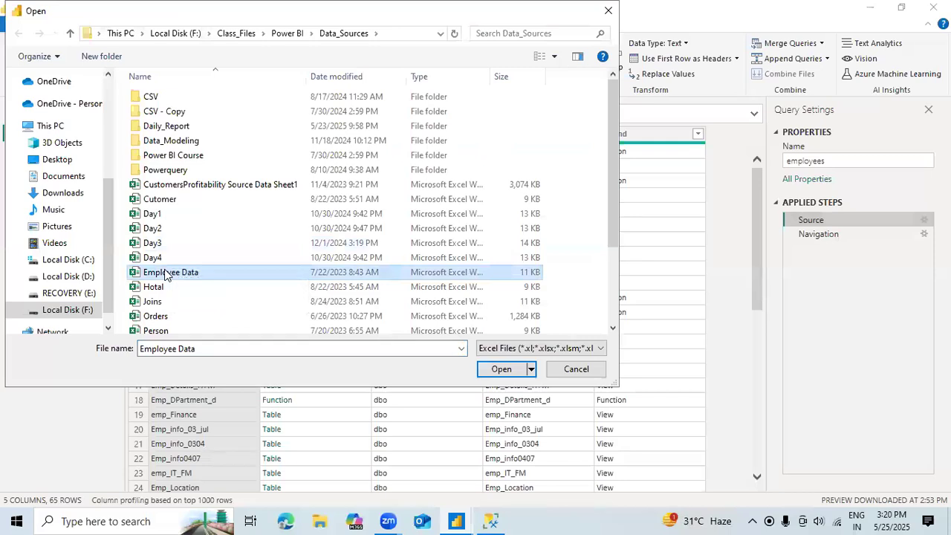
{"action": "key", "text": "j"}
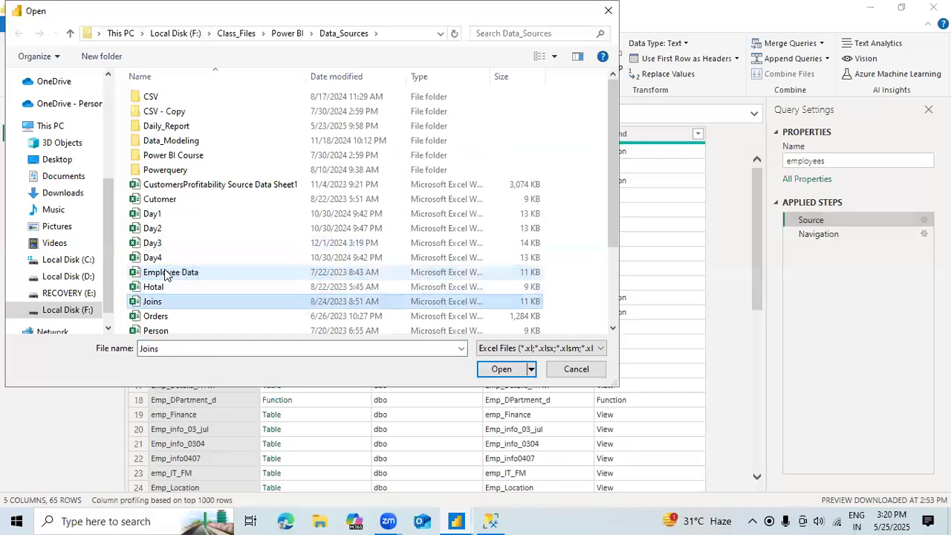
{"action": "left_click", "coordinate": [161, 318]}
{"action": "left_click", "coordinate": [503, 373]}
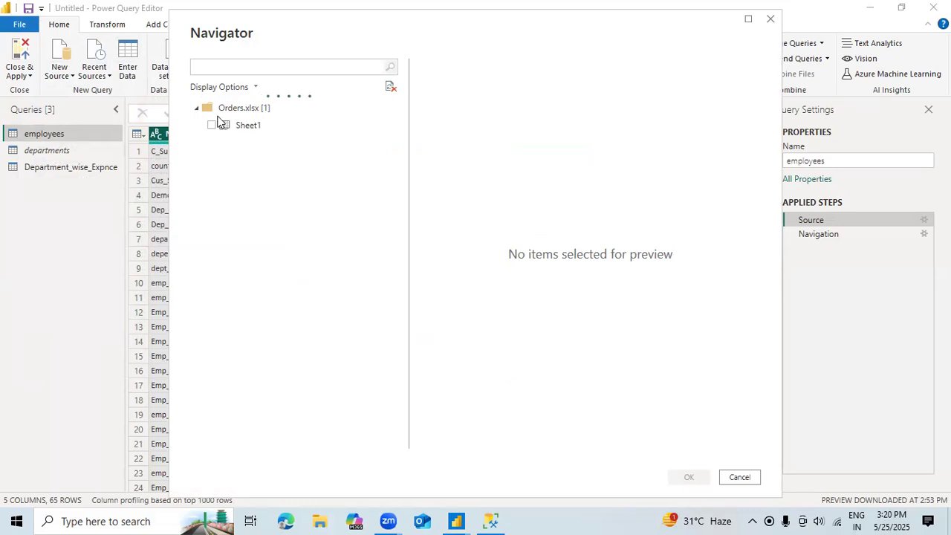
{"action": "left_click", "coordinate": [212, 125]}
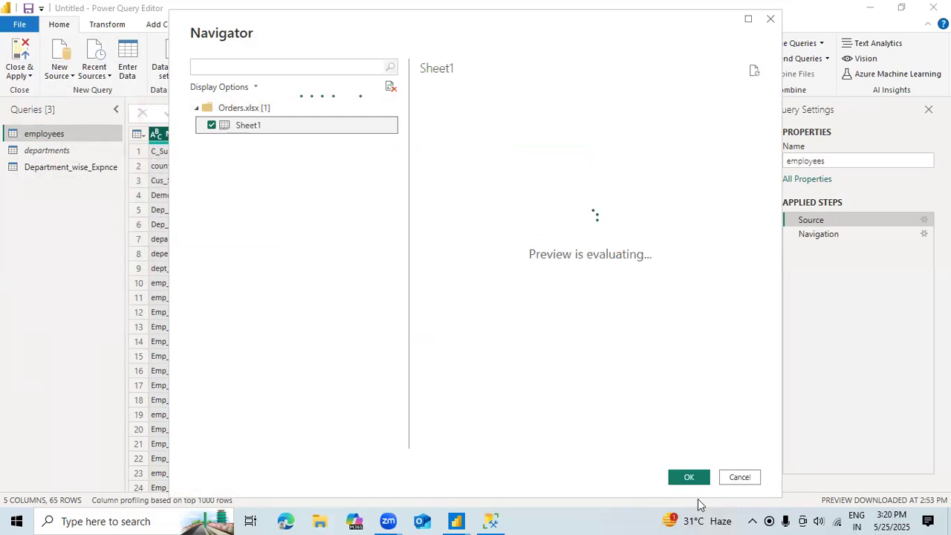
{"action": "left_click", "coordinate": [689, 478]}
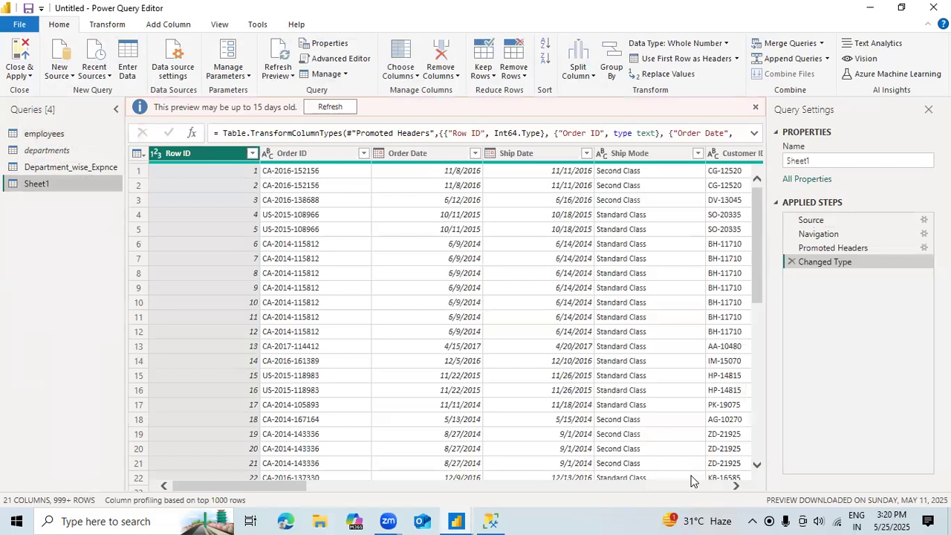
Step: Rename the Sheet1 query to Orders
{"action": "left_click", "coordinate": [816, 162]}
{"action": "key", "text": "BackSpace"}
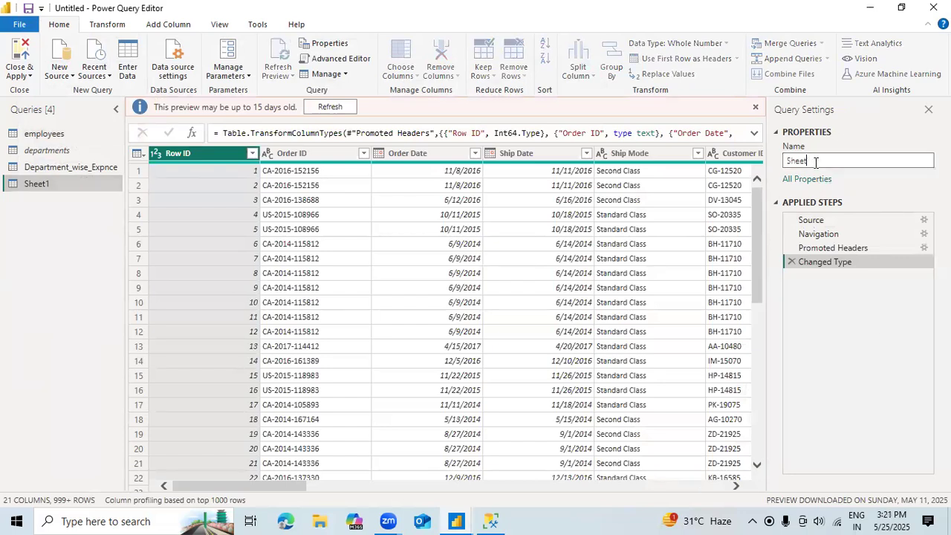
{"action": "key", "text": "BackSpace"}
{"action": "key", "text": "BackSpace"}
{"action": "key", "text": "BackSpace"}
{"action": "key", "text": "BackSpace"}
{"action": "key", "text": "BackSpace"}
{"action": "type", "text": "Ord"}
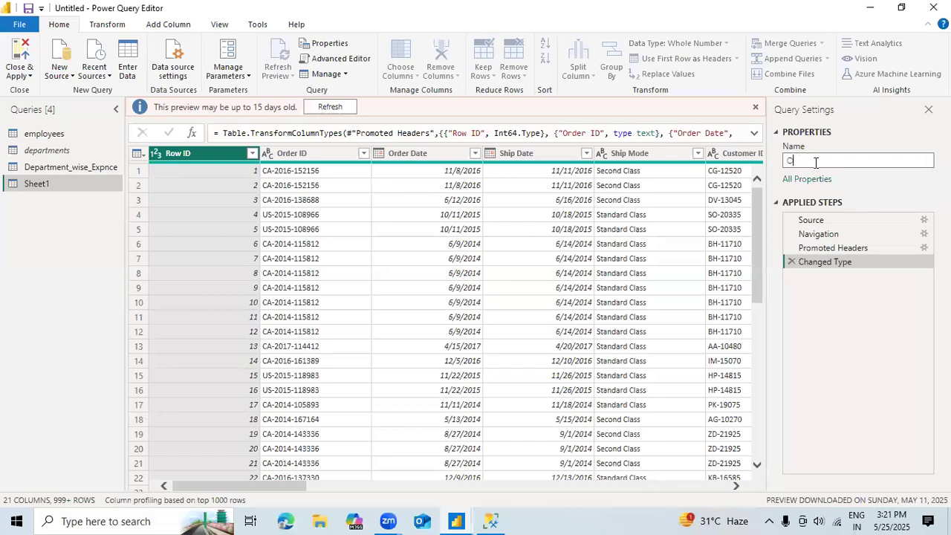
{"action": "type", "text": "ers"}
{"action": "key", "text": "Return"}
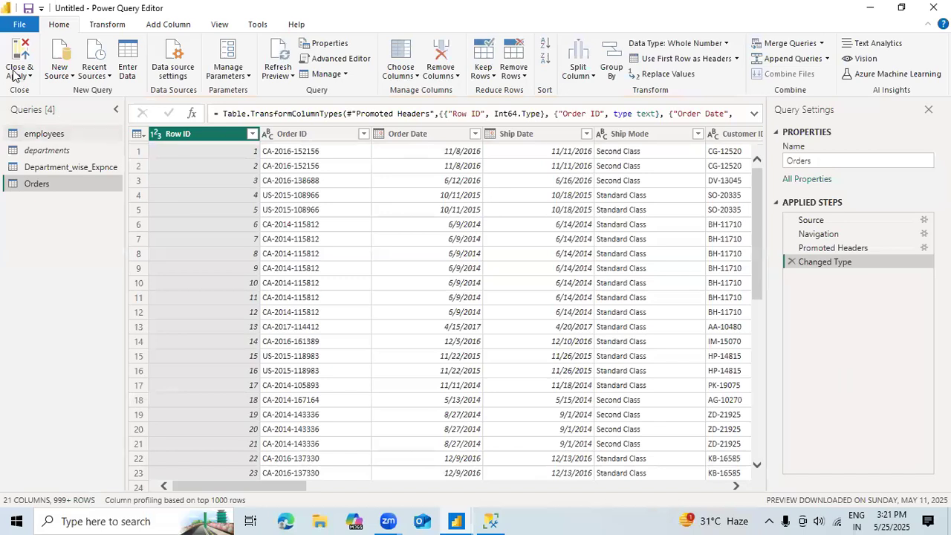
{"action": "left_click", "coordinate": [22, 76]}
{"action": "left_click", "coordinate": [32, 287]}
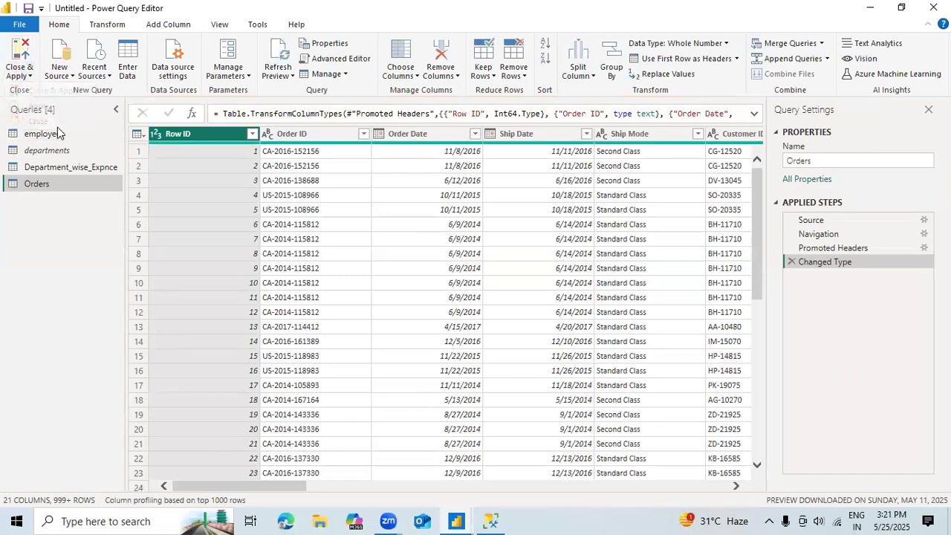
Step: Disable load for the employees query, accepting the data loss warning, and check the departments query's load setting
{"action": "right_click", "coordinate": [53, 137]}
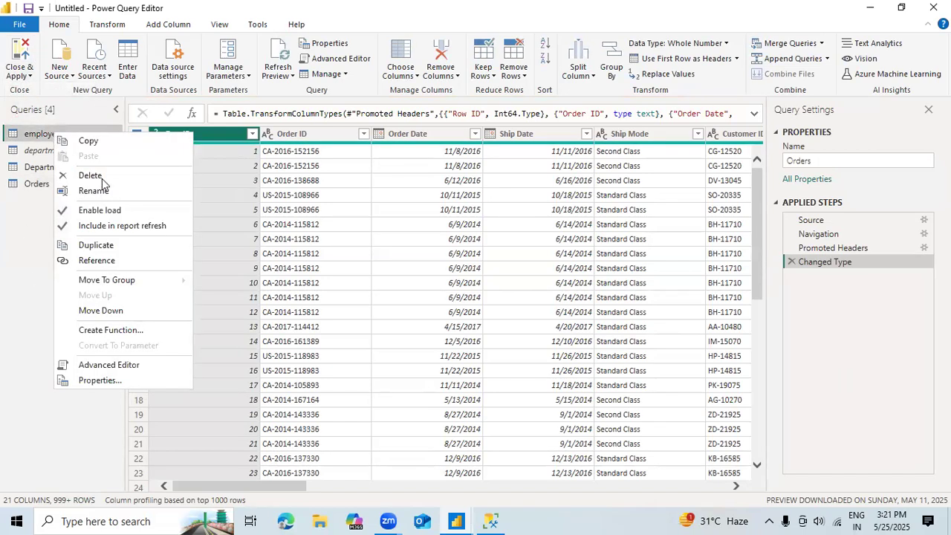
{"action": "left_click", "coordinate": [108, 211]}
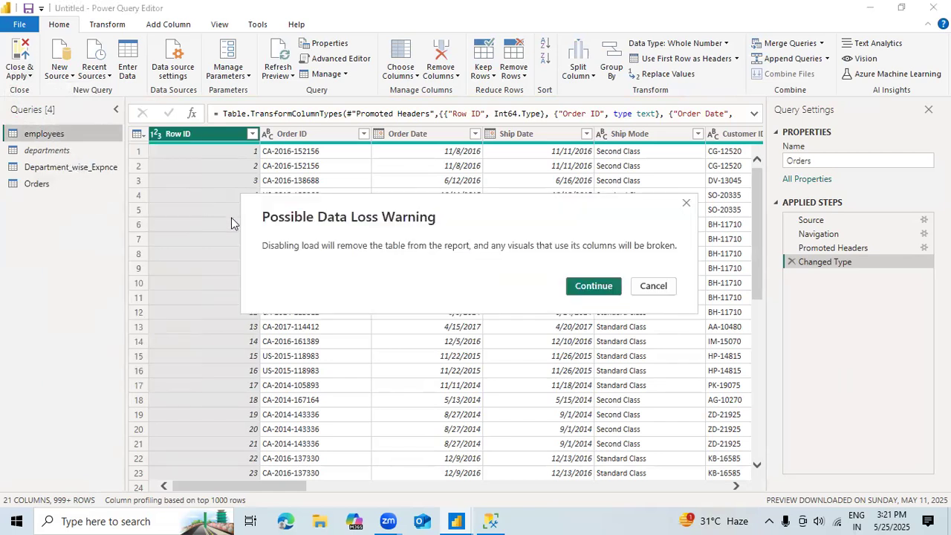
{"action": "left_click", "coordinate": [593, 286]}
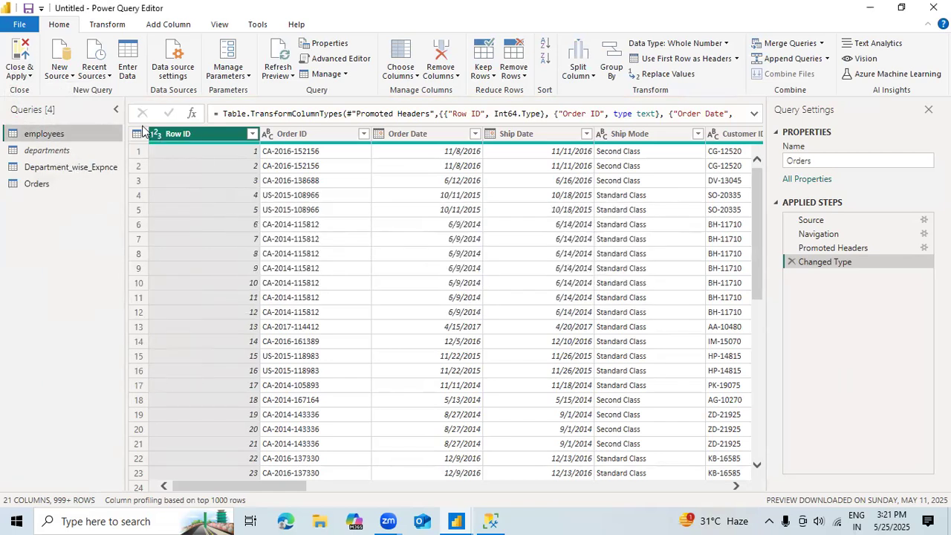
{"action": "left_click", "coordinate": [76, 151]}
{"action": "right_click", "coordinate": [77, 152]}
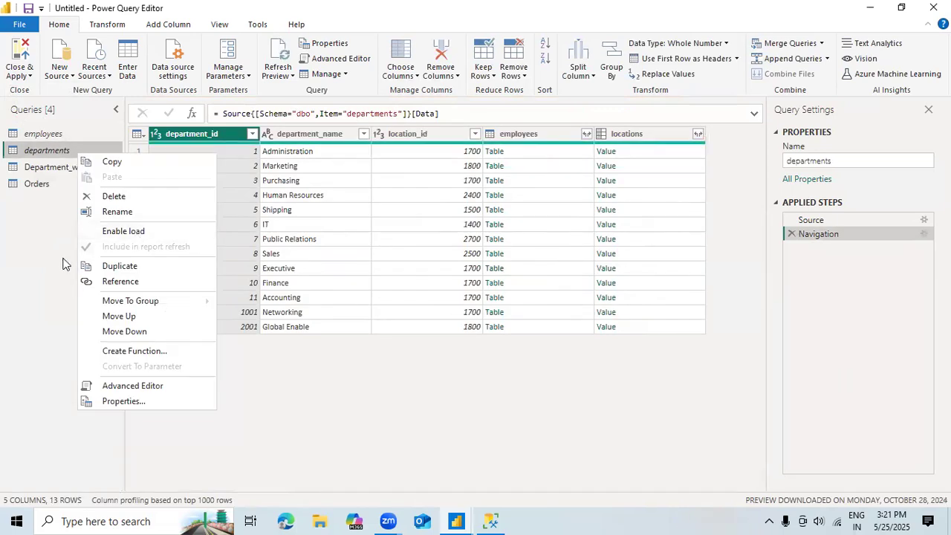
{"action": "left_click", "coordinate": [54, 257]}
Step: Disable load for the Department_wise_Expnce query and accept the possible data loss
{"action": "left_click", "coordinate": [80, 165]}
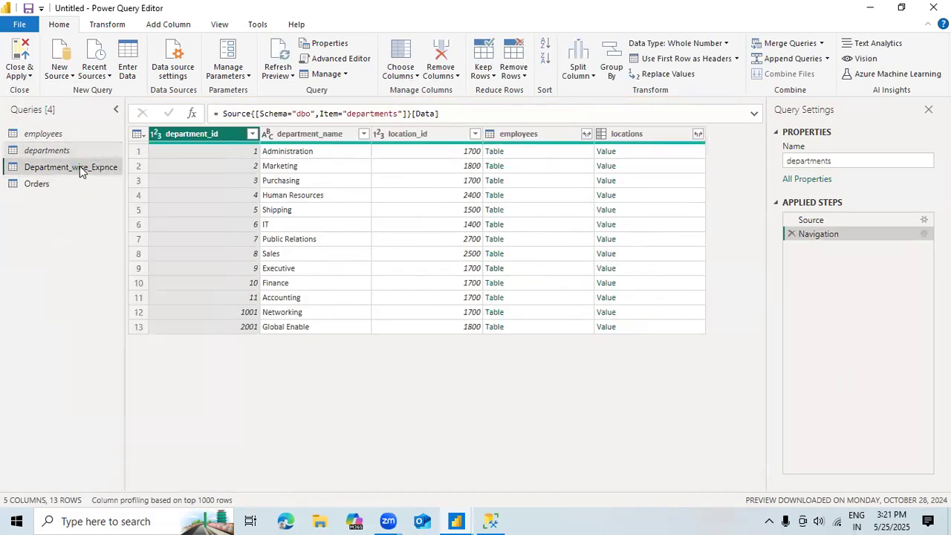
{"action": "right_click", "coordinate": [79, 166]}
{"action": "left_click", "coordinate": [122, 245]}
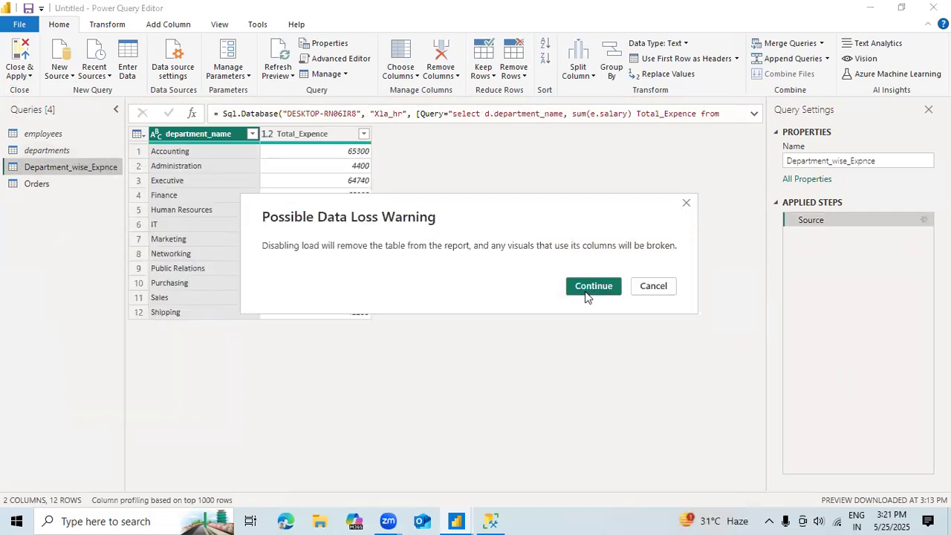
{"action": "left_click", "coordinate": [593, 287]}
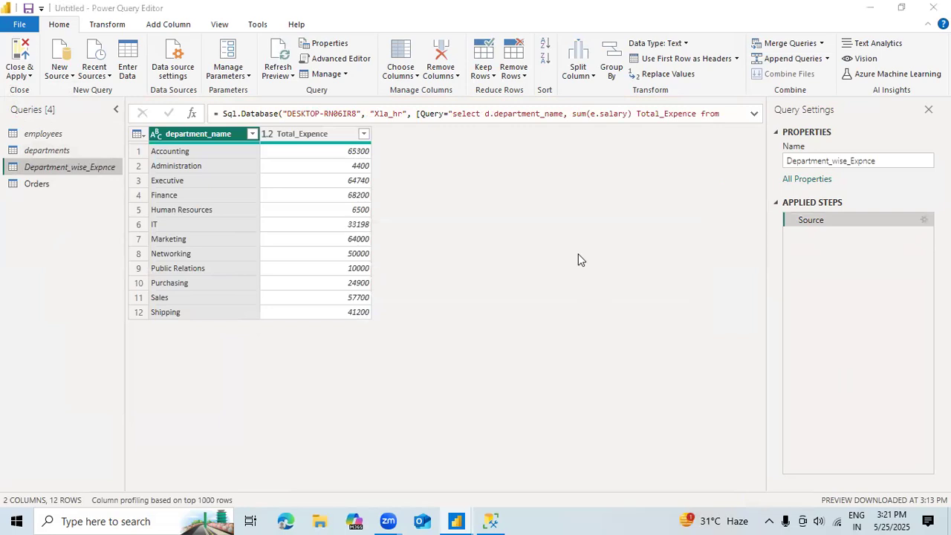
Step: Apply the pending query changes to the report while keeping the Power Query Editor open
{"action": "left_click", "coordinate": [20, 75]}
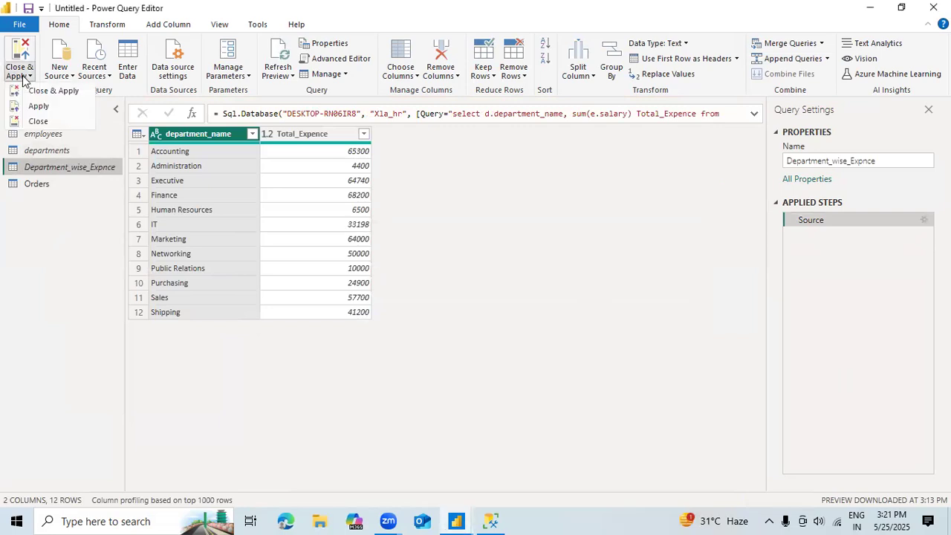
{"action": "left_click", "coordinate": [35, 106]}
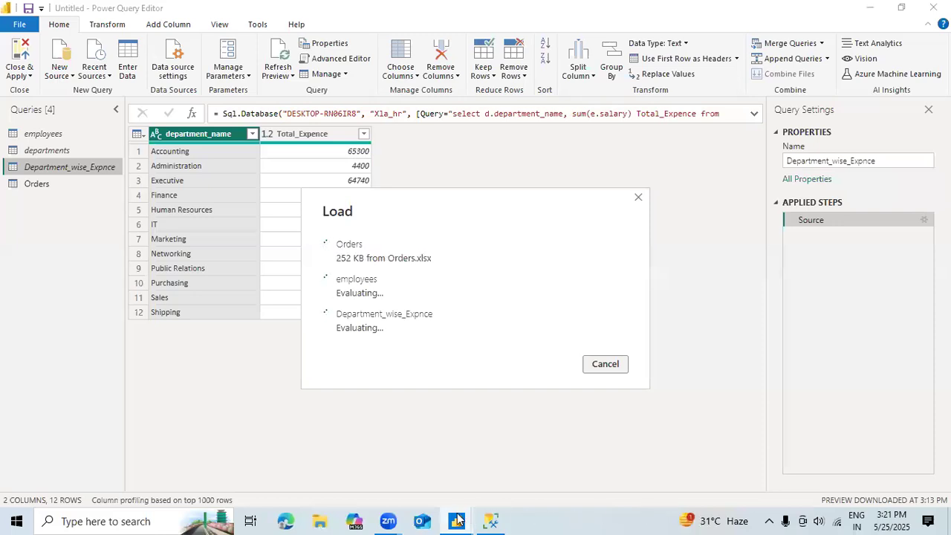
{"action": "mouse_move", "coordinate": [458, 520]}
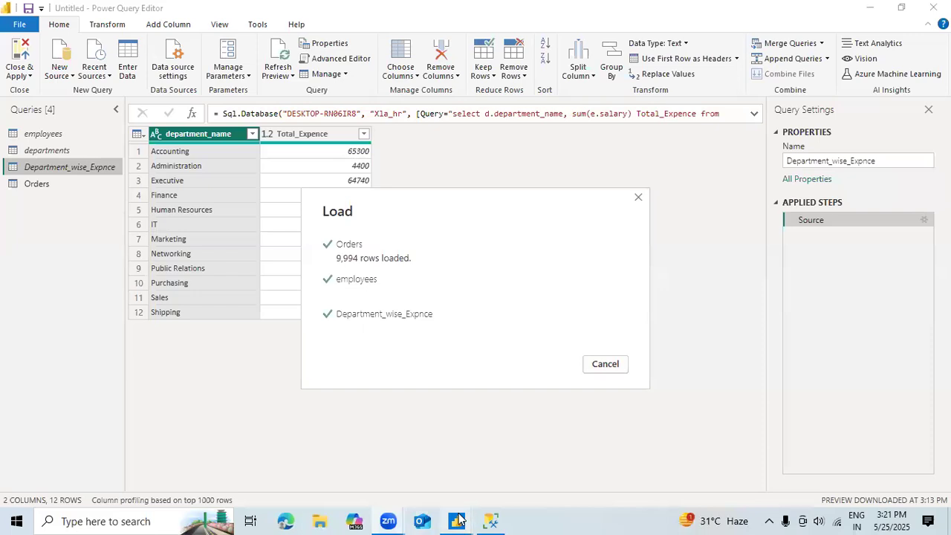
{"action": "mouse_move", "coordinate": [456, 521]}
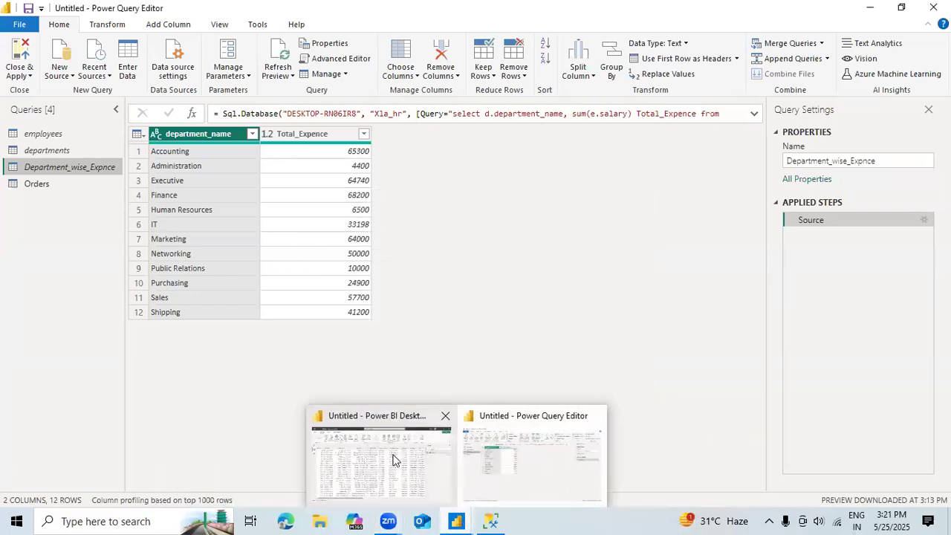
{"action": "left_click", "coordinate": [524, 469]}
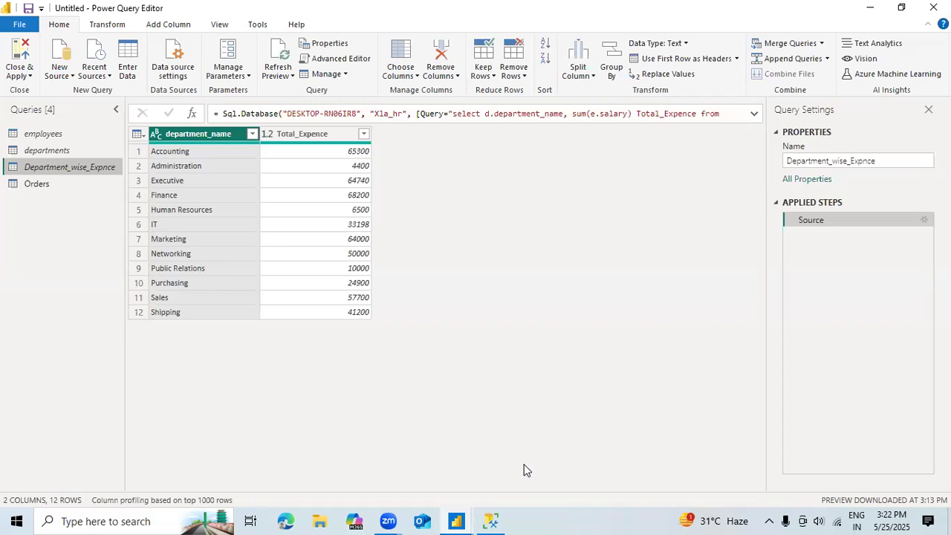
Step: Check the Orders query, leave its pending-change options unused, and switch to the Power BI Desktop report view
{"action": "left_click", "coordinate": [37, 186]}
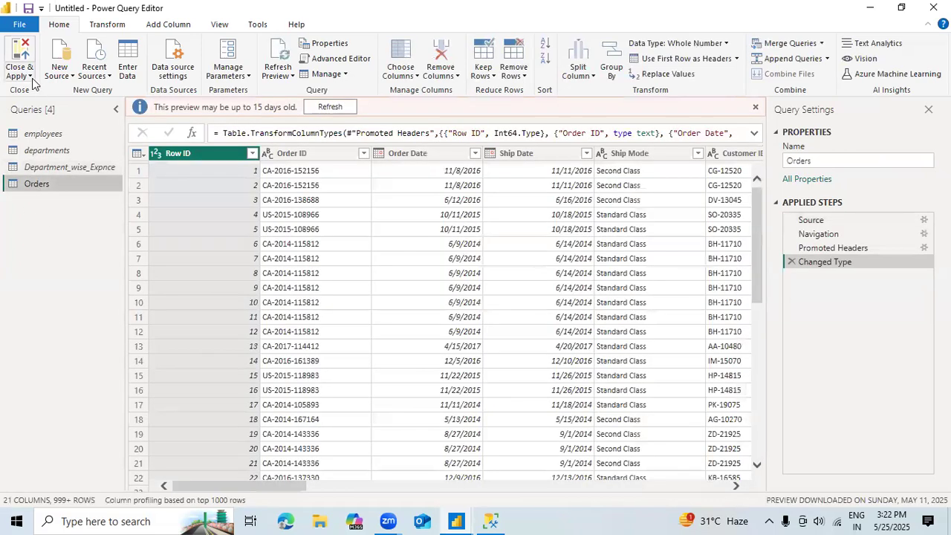
{"action": "left_click", "coordinate": [32, 78]}
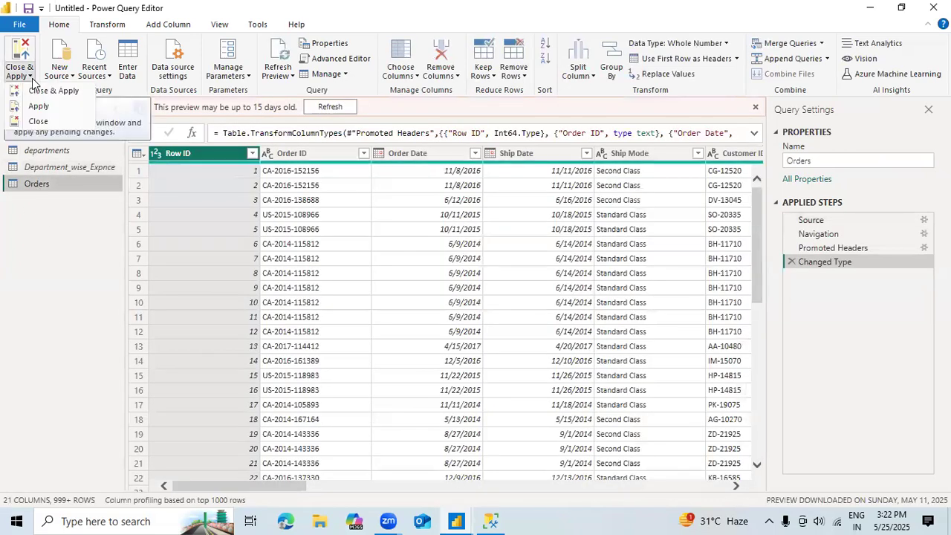
{"action": "left_click", "coordinate": [99, 153]}
{"action": "key", "text": "alt+Tab"}
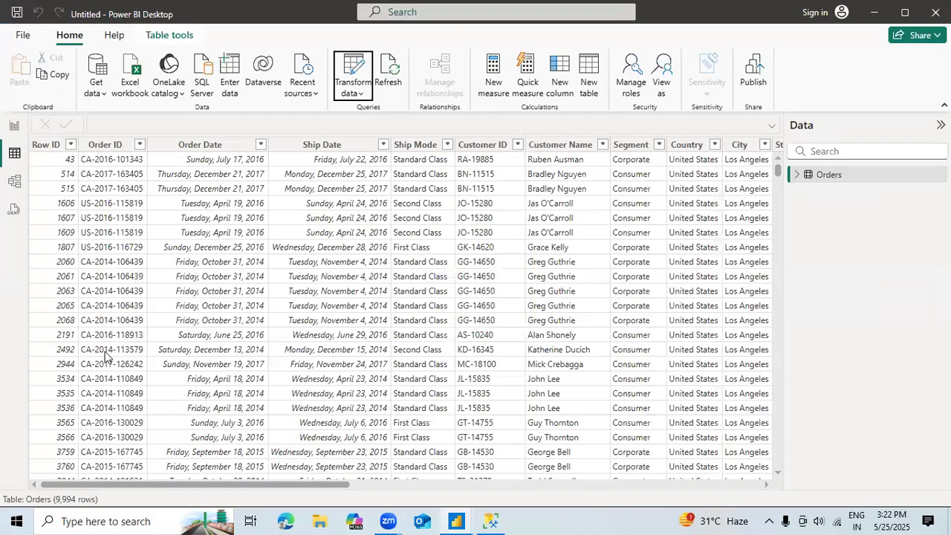
{"action": "left_click", "coordinate": [18, 128]}
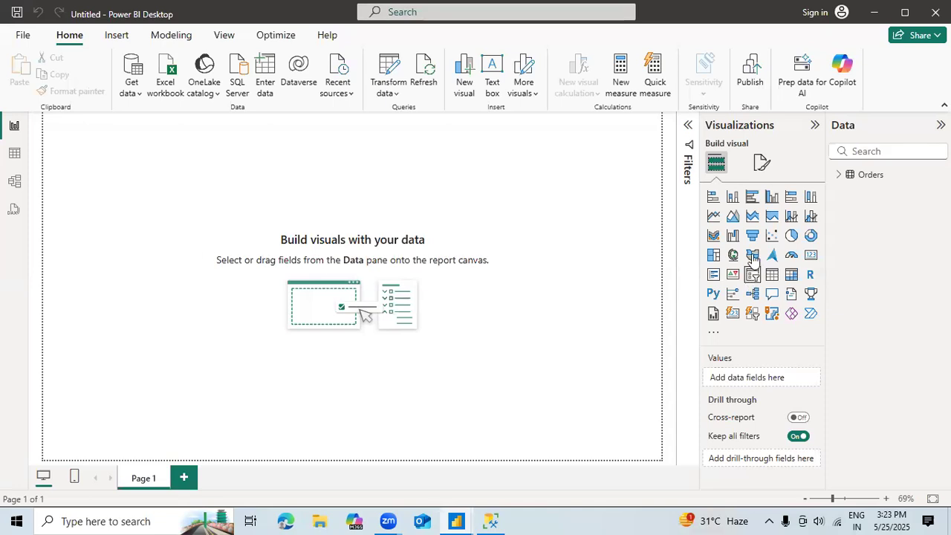
Step: Insert an enlarged stacked column chart showing Profit by Category from the Orders table
{"action": "left_click", "coordinate": [734, 198]}
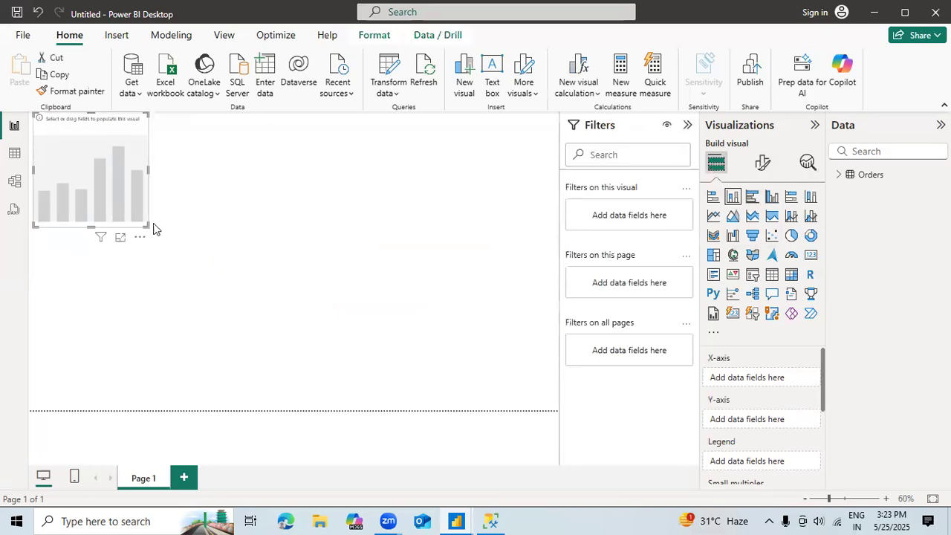
{"action": "left_click_drag", "start_coordinate": [143, 223], "coordinate": [298, 319]}
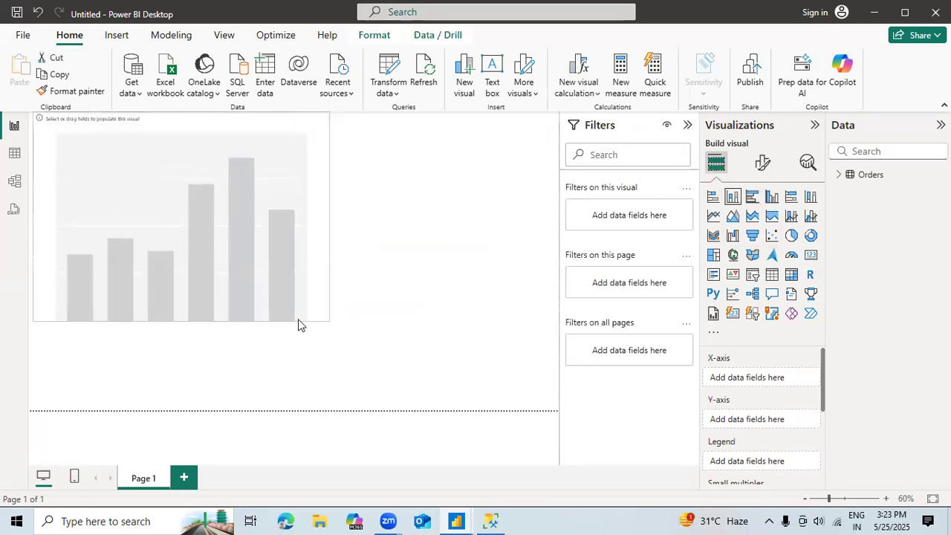
{"action": "left_click", "coordinate": [838, 175]}
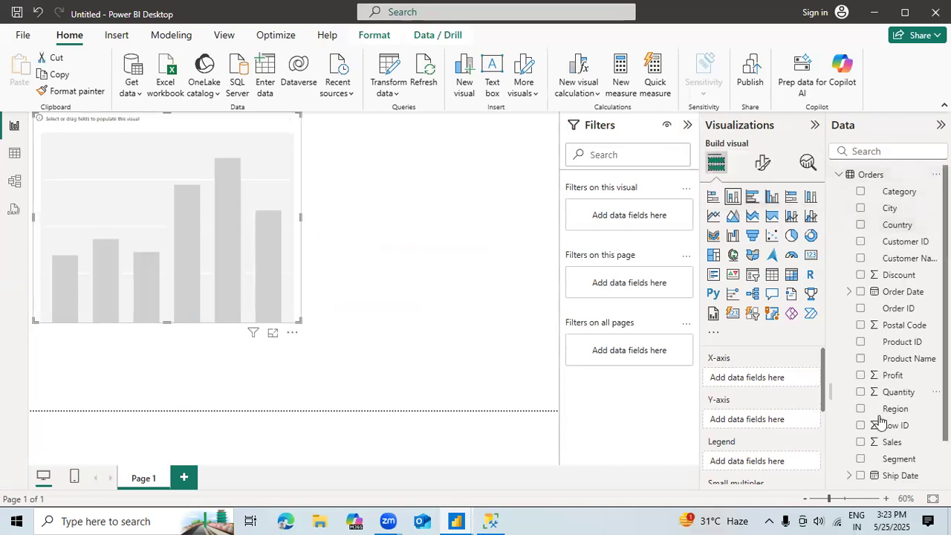
{"action": "scroll", "coordinate": [892, 442], "scroll_direction": "down", "scroll_amount": 3}
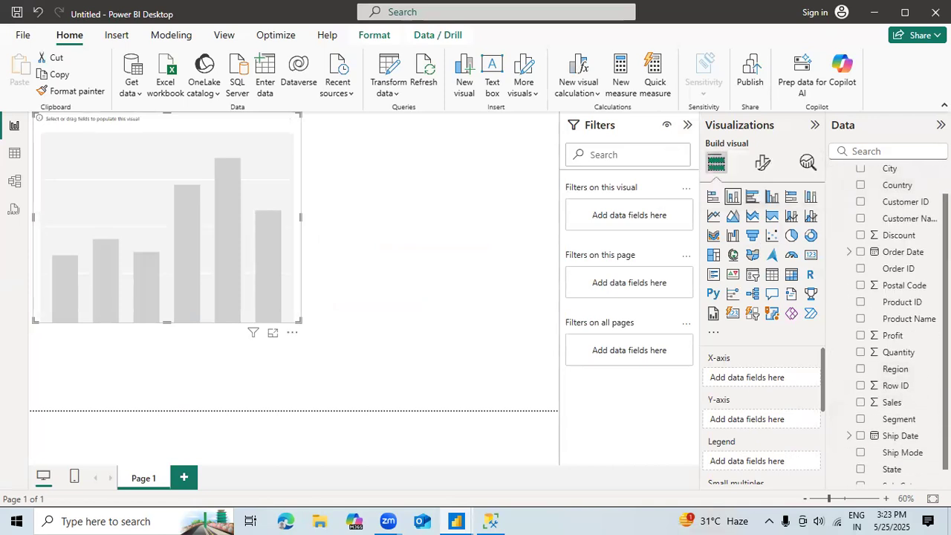
{"action": "scroll", "coordinate": [869, 264], "scroll_direction": "up", "scroll_amount": 3}
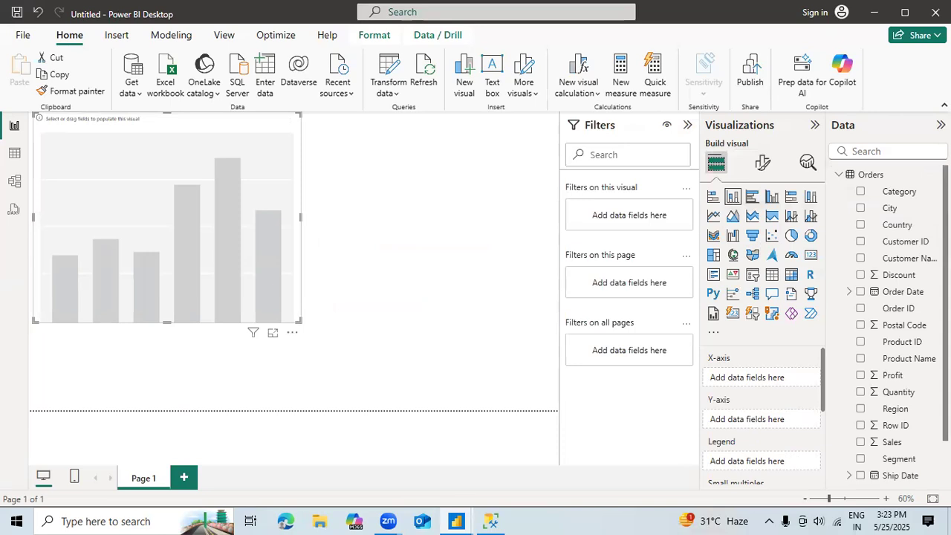
{"action": "left_click", "coordinate": [860, 193]}
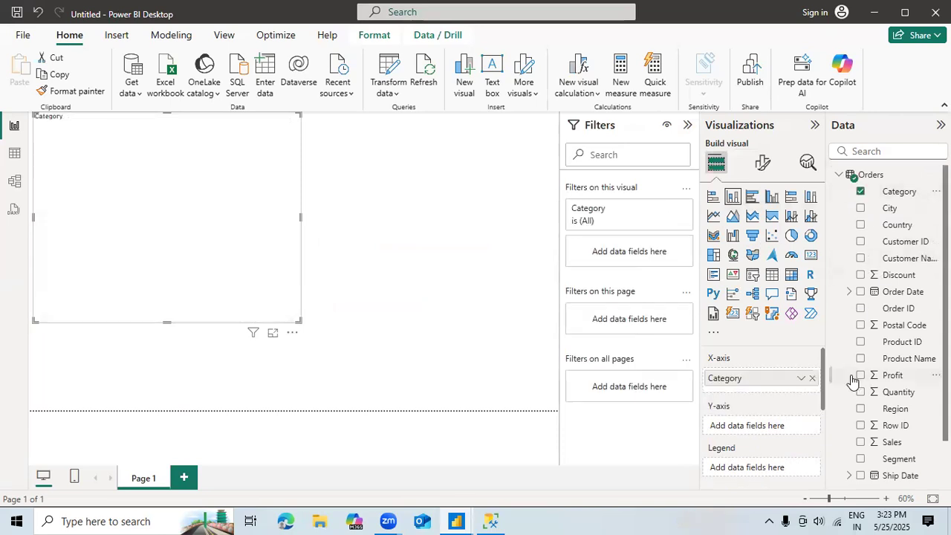
{"action": "left_click", "coordinate": [860, 376]}
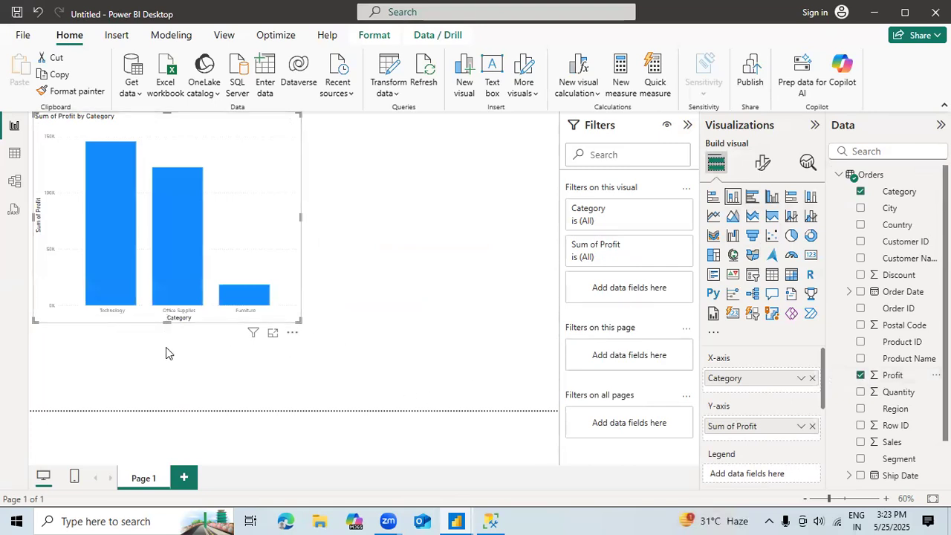
Step: Make the category profit chart slightly taller and wider, and split its columns by Region
{"action": "left_click_drag", "start_coordinate": [166, 322], "coordinate": [165, 347]}
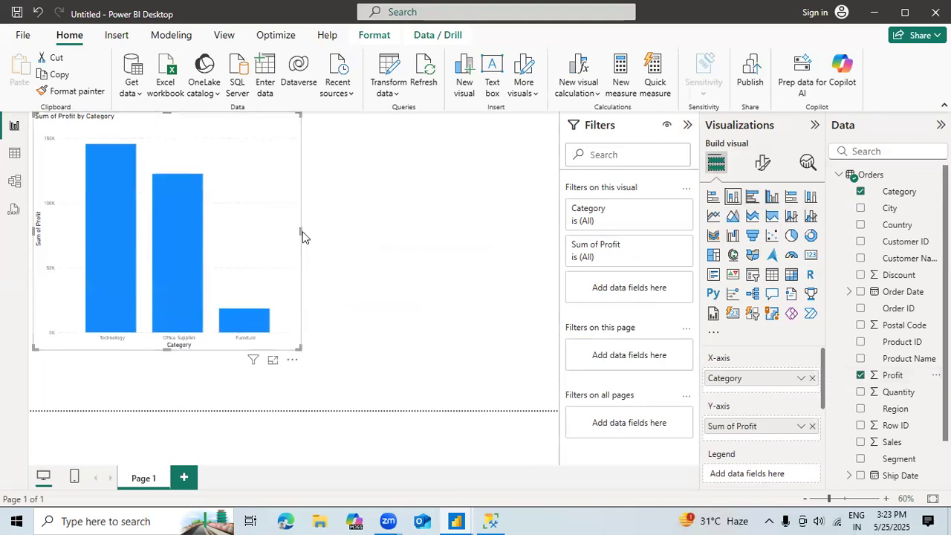
{"action": "left_click_drag", "start_coordinate": [303, 236], "coordinate": [324, 224]}
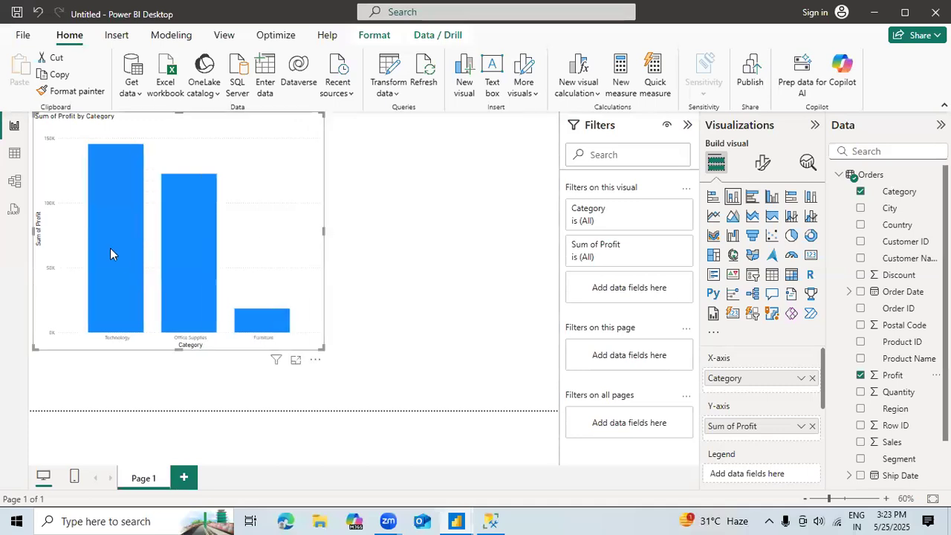
{"action": "mouse_move", "coordinate": [110, 249]}
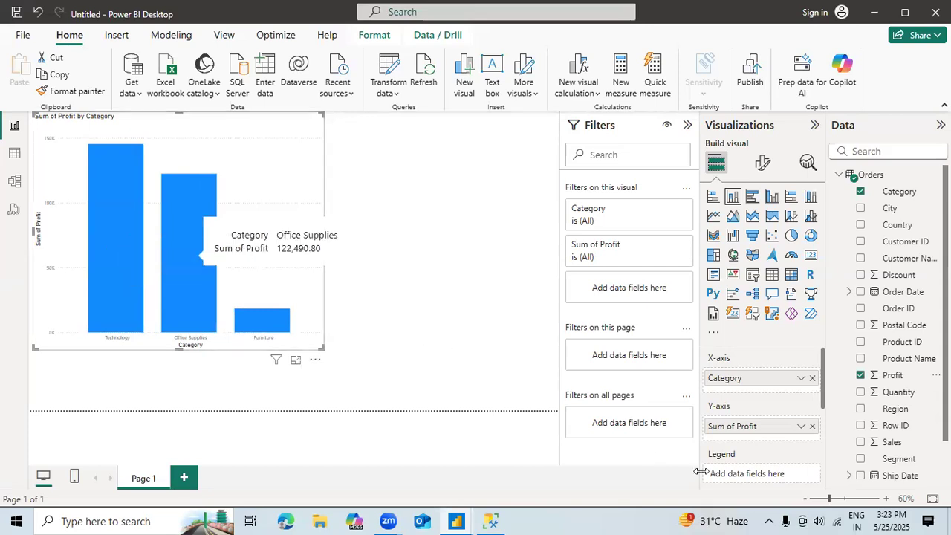
{"action": "left_click", "coordinate": [862, 409]}
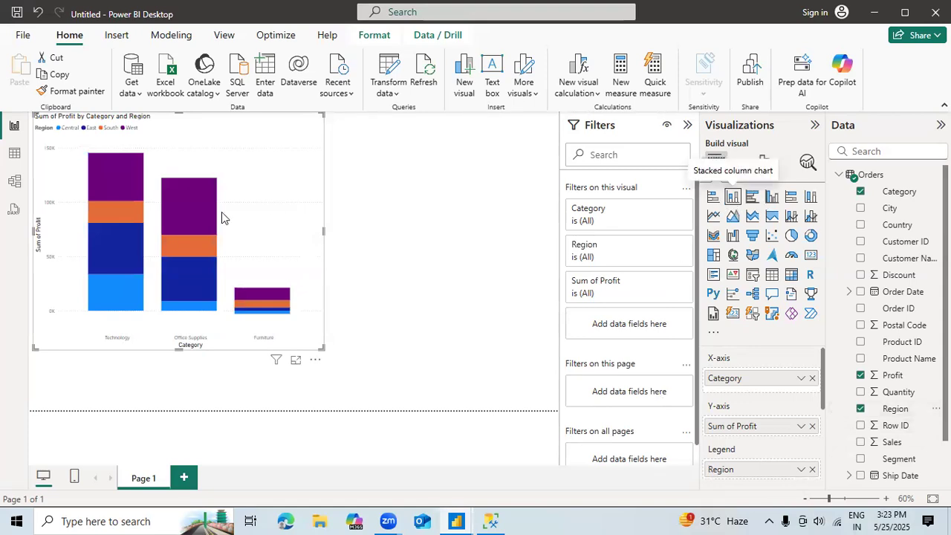
{"action": "mouse_move", "coordinate": [109, 178]}
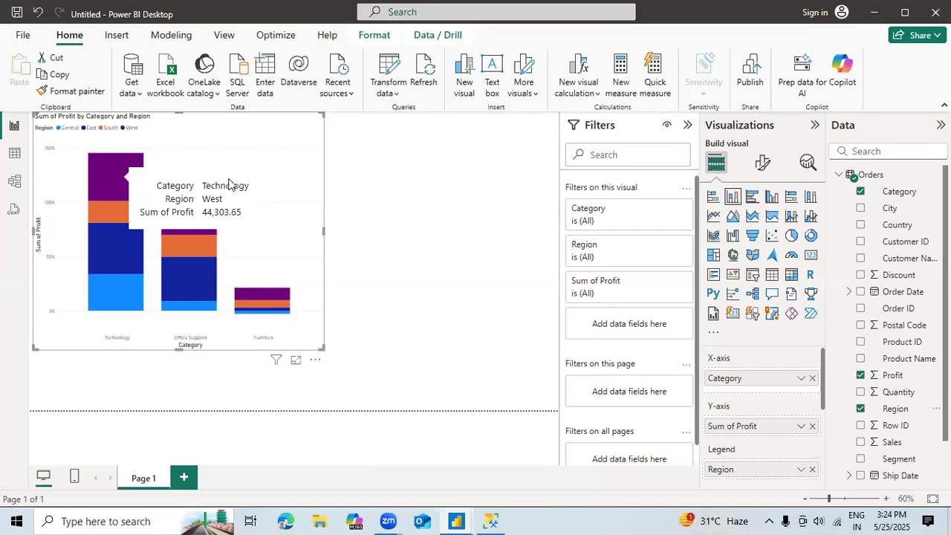
{"action": "left_click", "coordinate": [383, 328]}
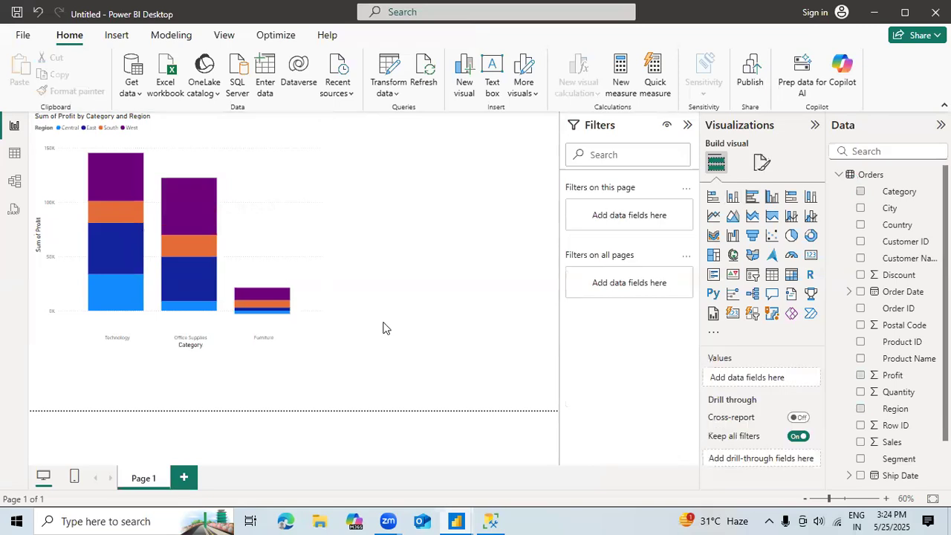
{"action": "left_click", "coordinate": [304, 338]}
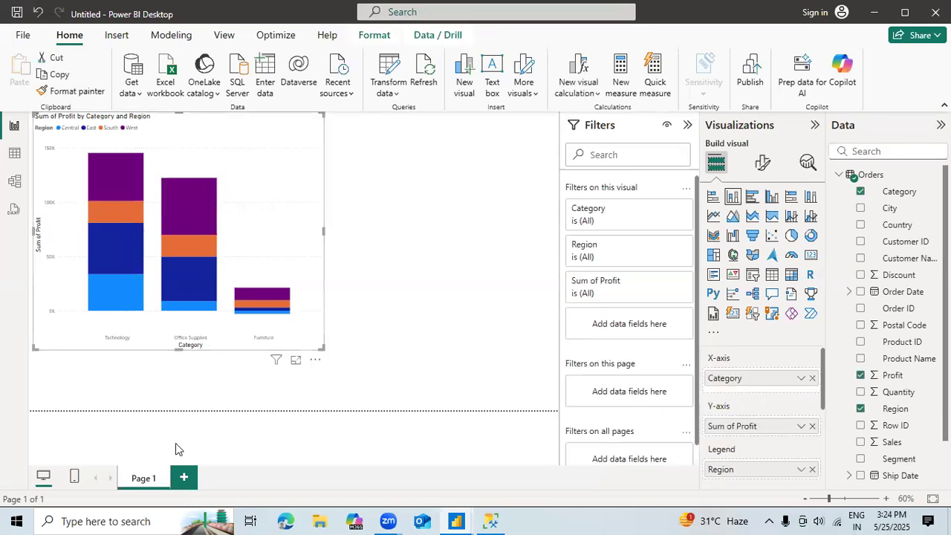
Step: Add a second report page and rename the first page as Category Profit_report
{"action": "left_click", "coordinate": [183, 476]}
{"action": "left_click", "coordinate": [144, 478]}
{"action": "double_click", "coordinate": [146, 480]}
{"action": "key", "text": "BackSpace"}
{"action": "key", "text": "BackSpace"}
{"action": "key", "text": "BackSpace"}
{"action": "key", "text": "BackSpace"}
{"action": "key", "text": "BackSpace"}
{"action": "key", "text": "BackSpace"}
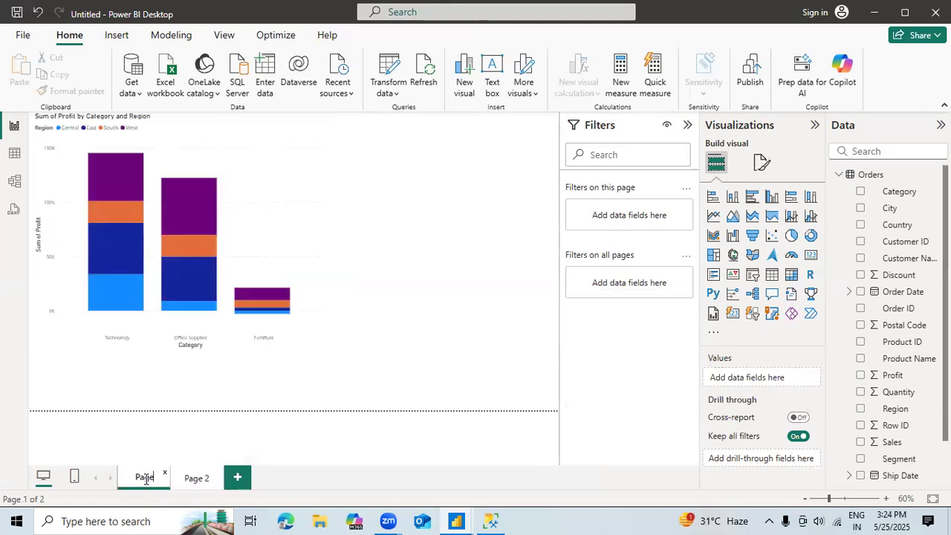
{"action": "type", "text": "Cate"}
{"action": "type", "text": "gory Pr"}
{"action": "type", "text": "ofit"}
{"action": "type", "text": "_repo"}
{"action": "type", "text": "rt"}
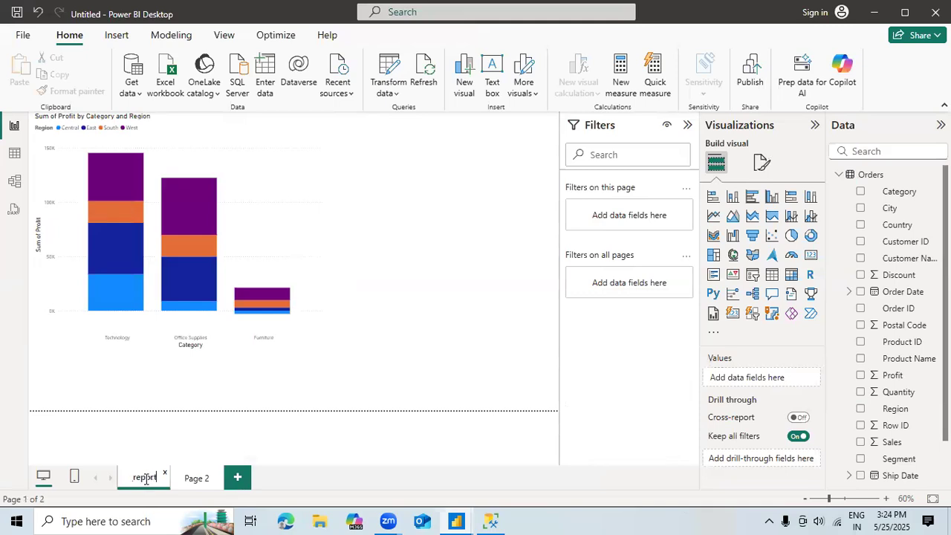
{"action": "left_click", "coordinate": [289, 379]}
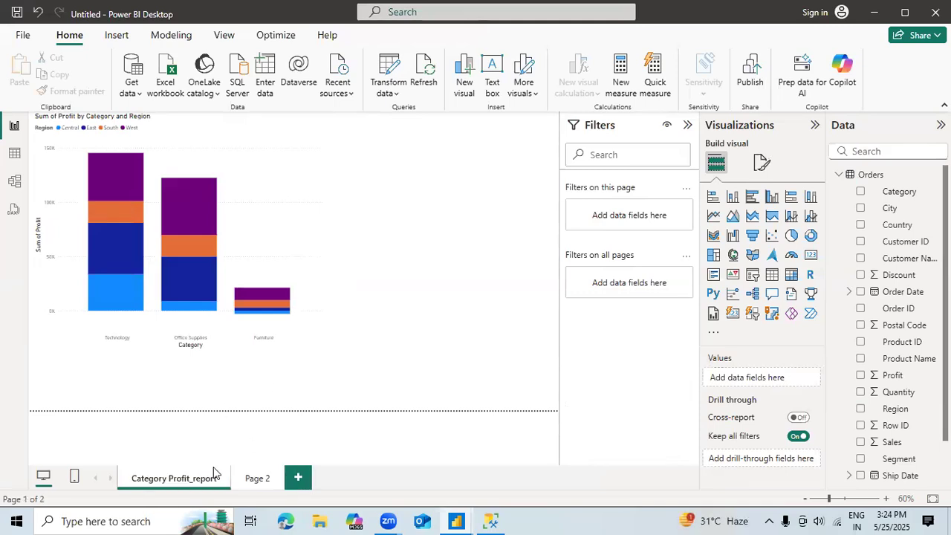
Step: Rename the second report page as Sub-Category_profit
{"action": "left_click", "coordinate": [256, 482]}
{"action": "double_click", "coordinate": [255, 478]}
{"action": "key", "text": "BackSpace"}
{"action": "key", "text": "BackSpace"}
{"action": "key", "text": "BackSpace"}
{"action": "key", "text": "BackSpace"}
{"action": "key", "text": "BackSpace"}
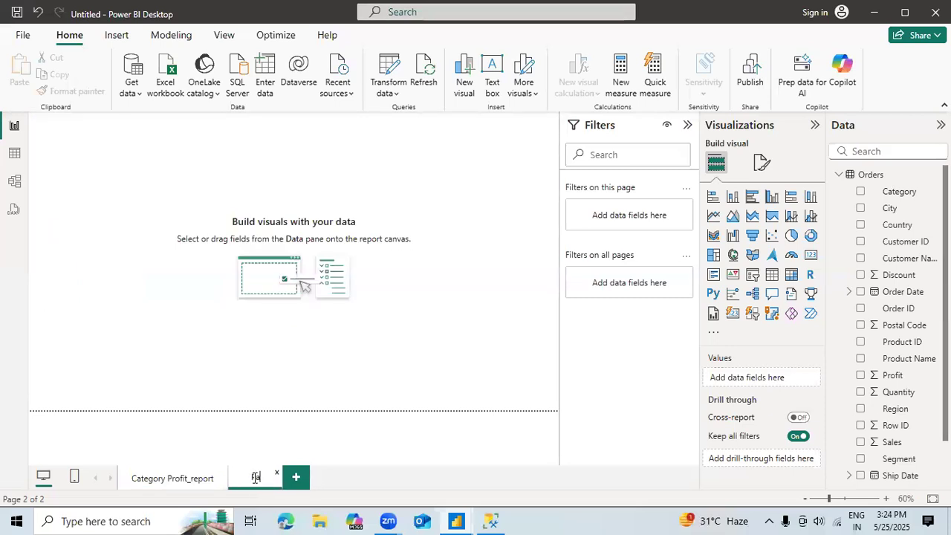
{"action": "type", "text": "Sub"}
{"action": "type", "text": "-Date"}
{"action": "type", "text": "gory"}
{"action": "type", "text": "_pd"}
{"action": "key", "text": "BackSpace"}
{"action": "type", "text": "rofit"}
{"action": "key", "text": "Return"}
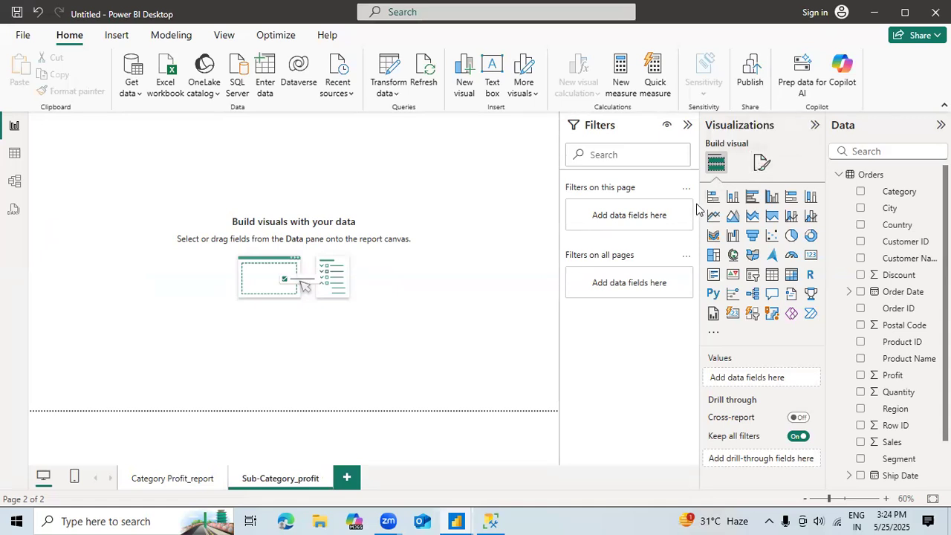
Step: Build an enlarged stacked column chart of Profit by Sub-Category with Region as legend, and move it toward the page's centre
{"action": "left_click", "coordinate": [734, 199]}
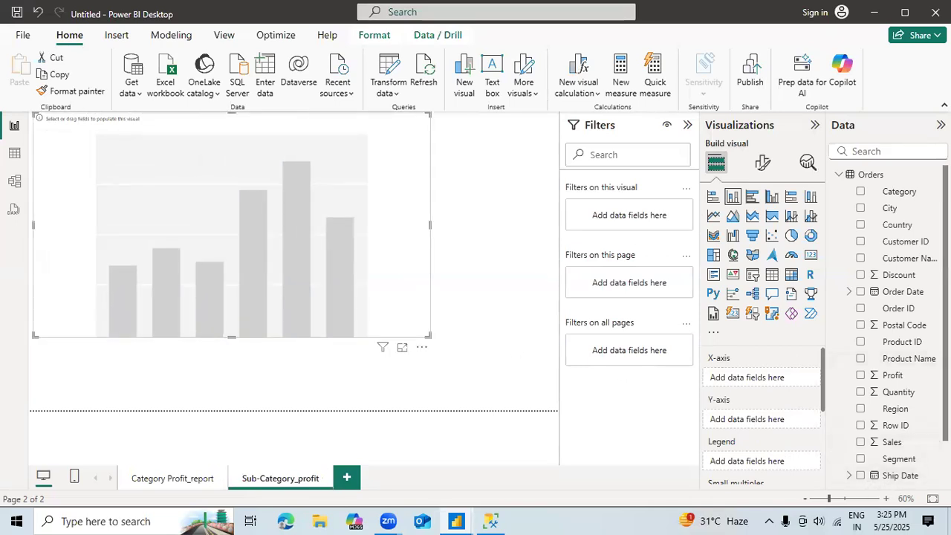
{"action": "scroll", "coordinate": [899, 335], "scroll_direction": "down", "scroll_amount": 2}
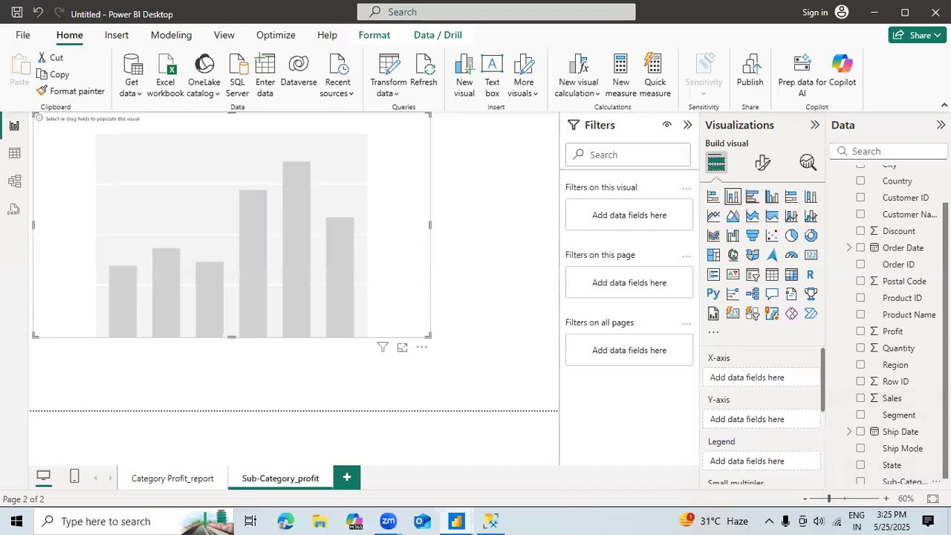
{"action": "scroll", "coordinate": [877, 479], "scroll_direction": "down", "scroll_amount": 1}
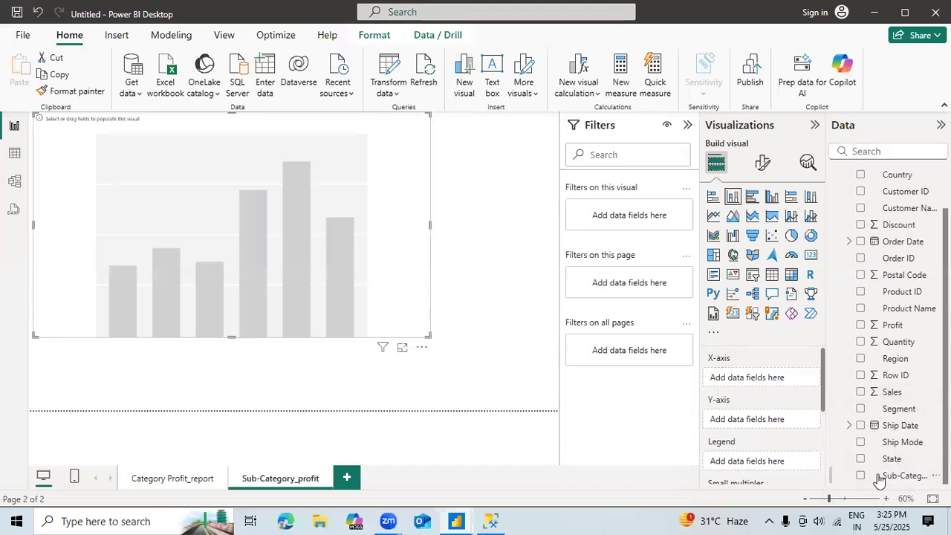
{"action": "left_click", "coordinate": [860, 476]}
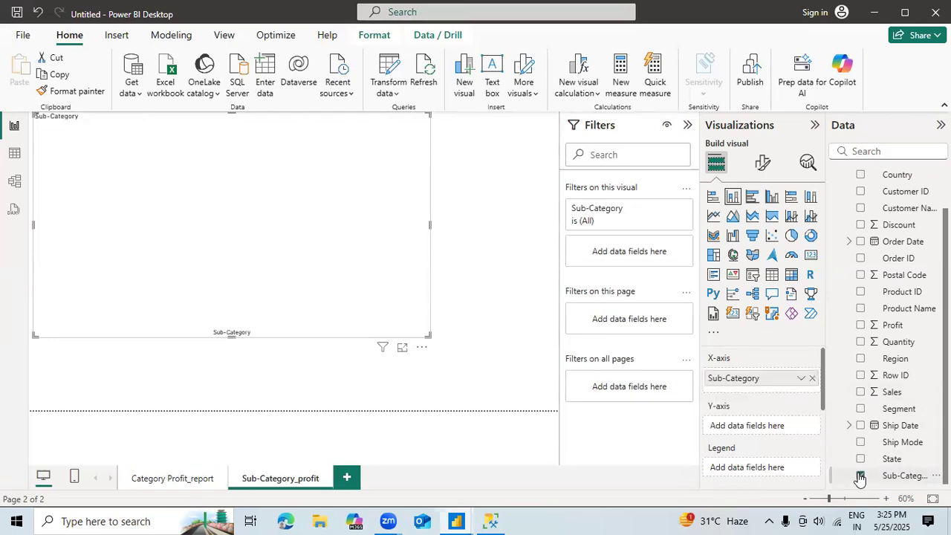
{"action": "left_click", "coordinate": [861, 325]}
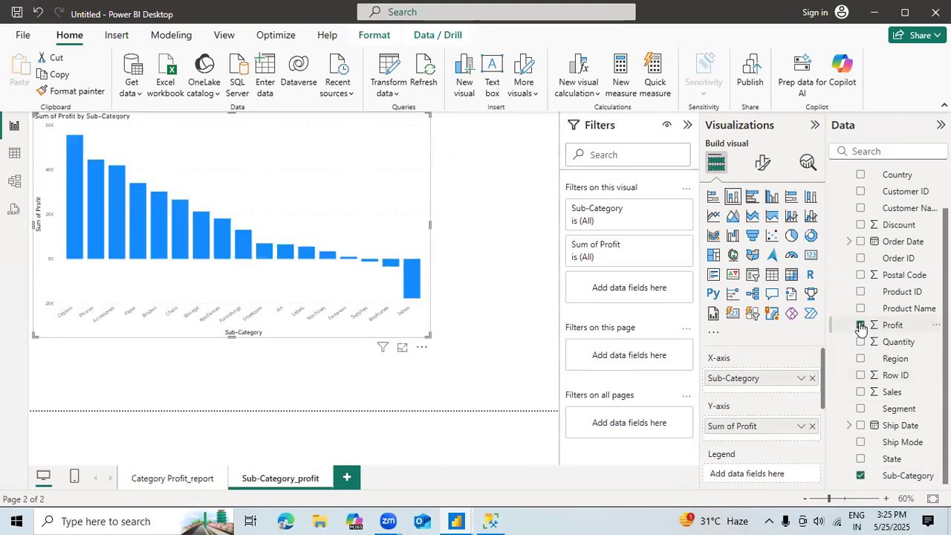
{"action": "left_click", "coordinate": [860, 359]}
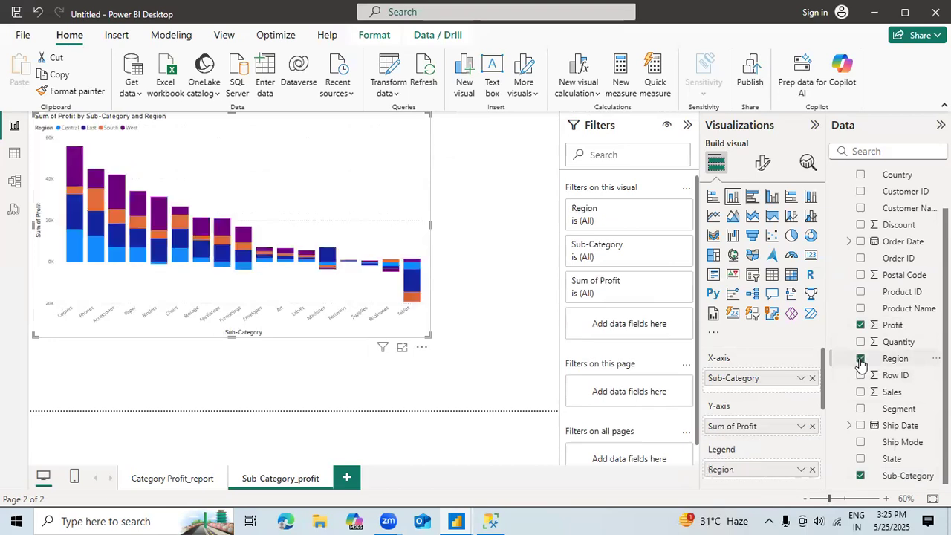
{"action": "left_click_drag", "start_coordinate": [309, 121], "coordinate": [367, 148]}
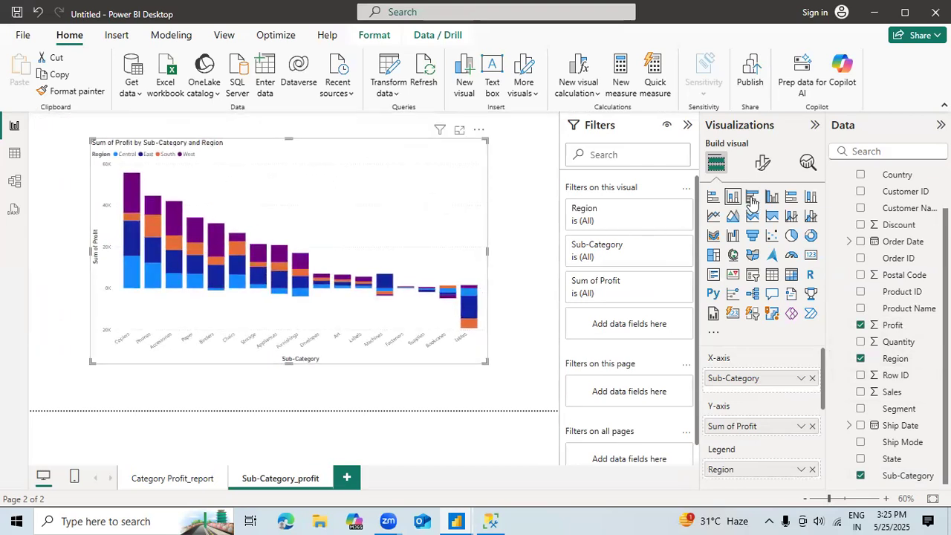
Step: Turn on data labels for the sub-category chart, and try total labels before switching them back off
{"action": "left_click", "coordinate": [763, 164]}
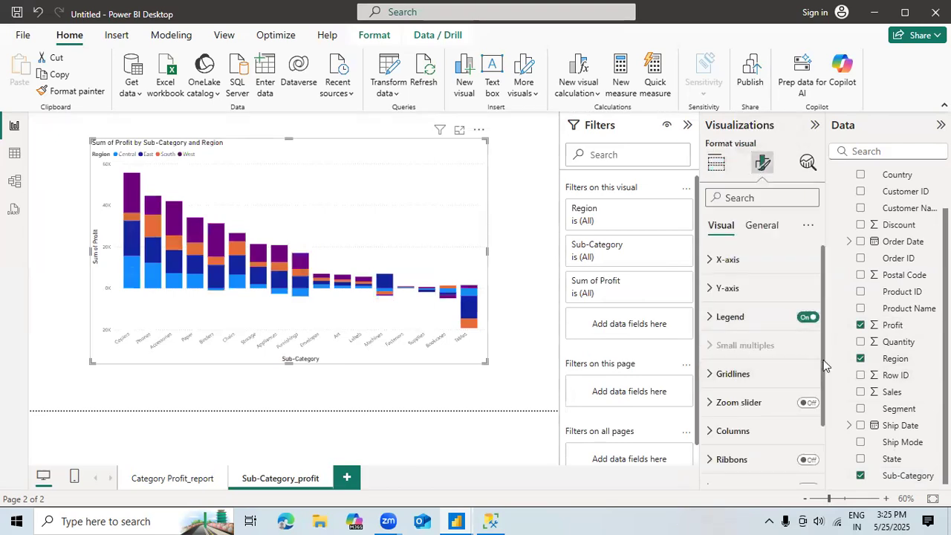
{"action": "left_click_drag", "start_coordinate": [823, 401], "coordinate": [820, 463]}
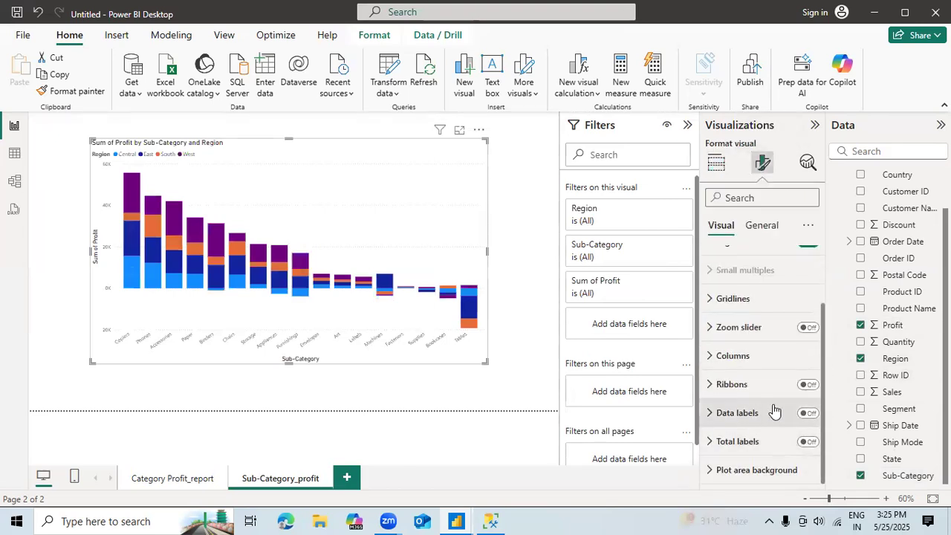
{"action": "left_click", "coordinate": [808, 414]}
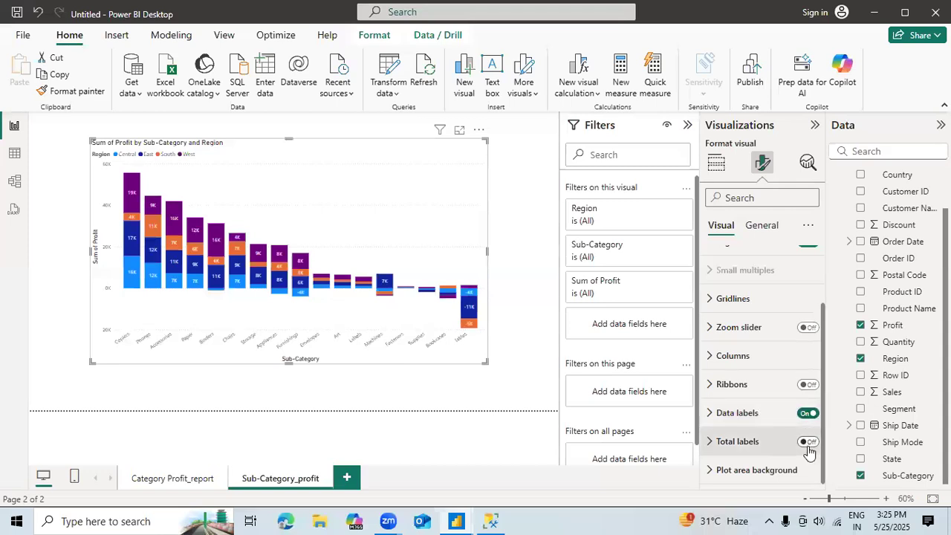
{"action": "left_click", "coordinate": [810, 446]}
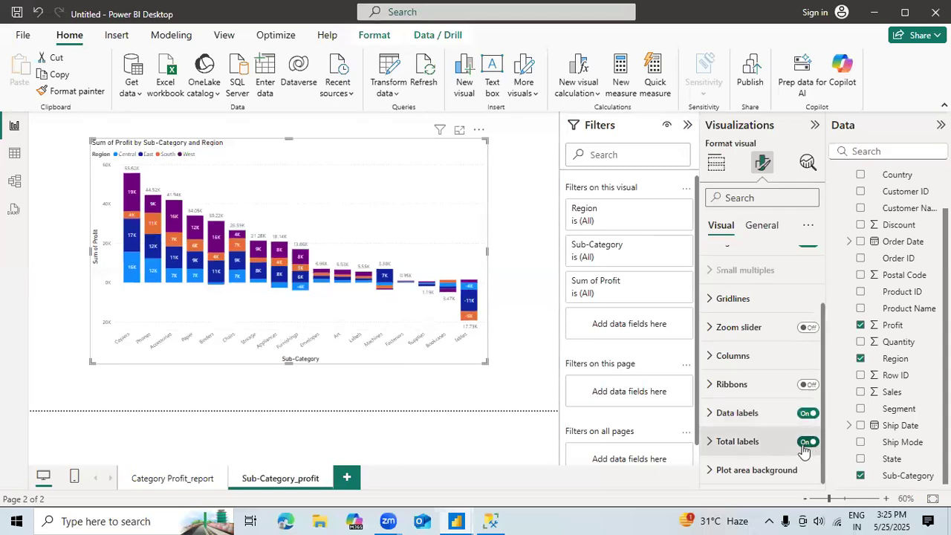
{"action": "left_click", "coordinate": [806, 443]}
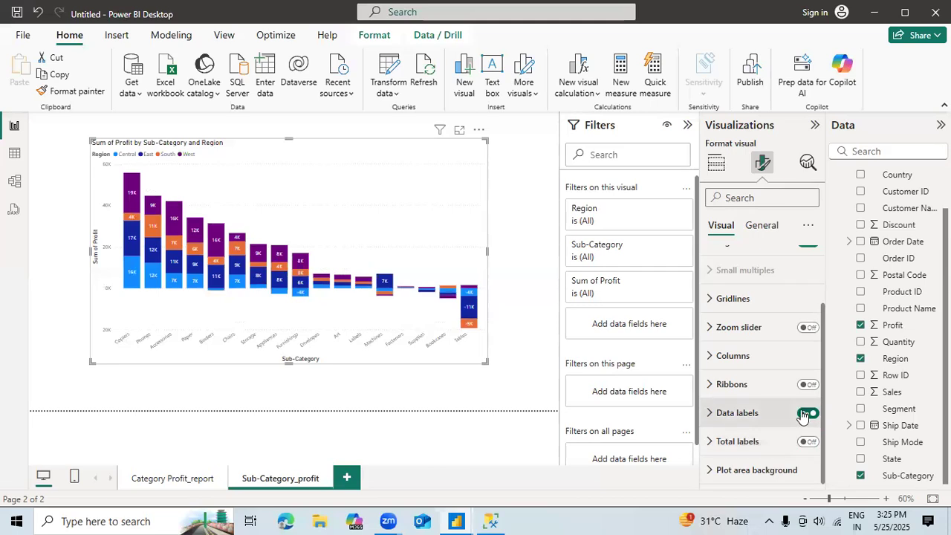
Step: Turn off the data labels on the sub-category profit chart
{"action": "left_click", "coordinate": [804, 414]}
{"action": "left_click", "coordinate": [812, 416]}
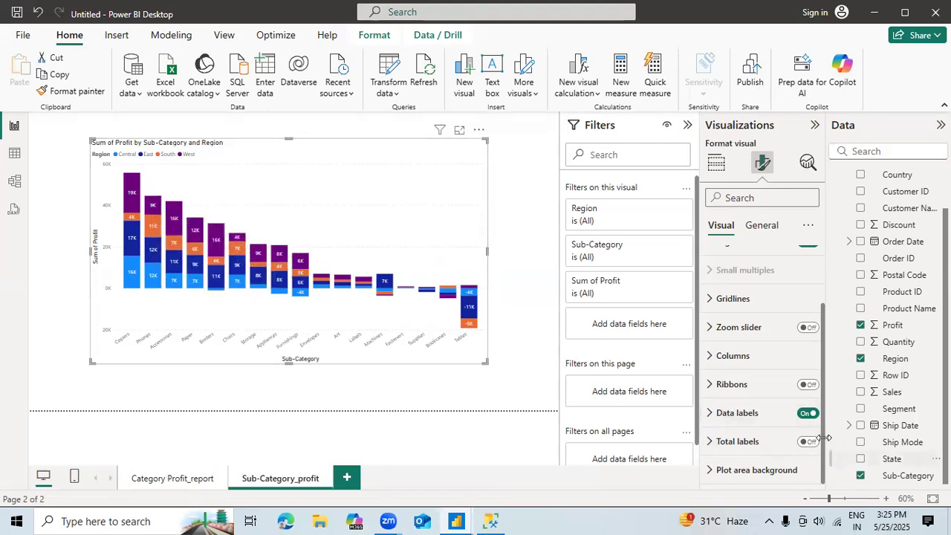
{"action": "left_click", "coordinate": [806, 413]}
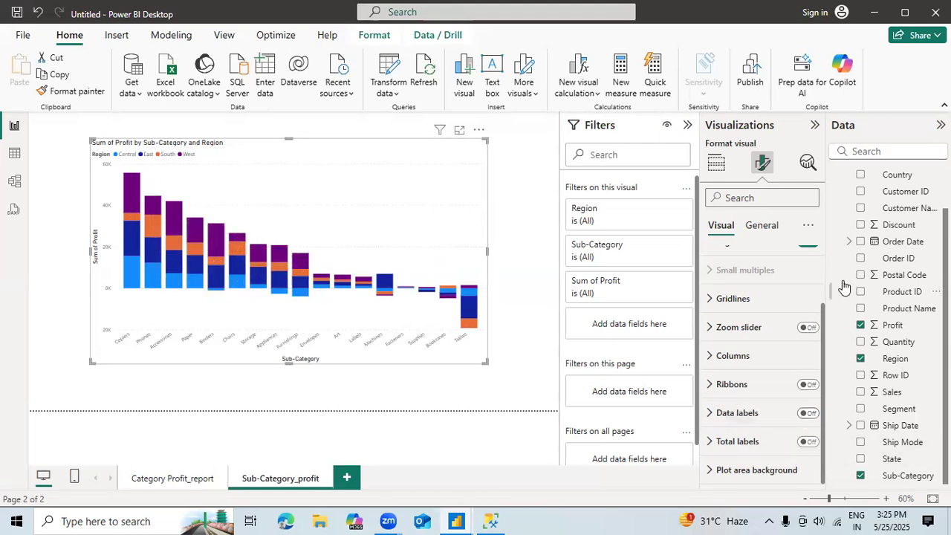
Step: Change the Sub-Category_profit page's canvas type to Tooltip and its vertical alignment to Middle
{"action": "left_click", "coordinate": [524, 285]}
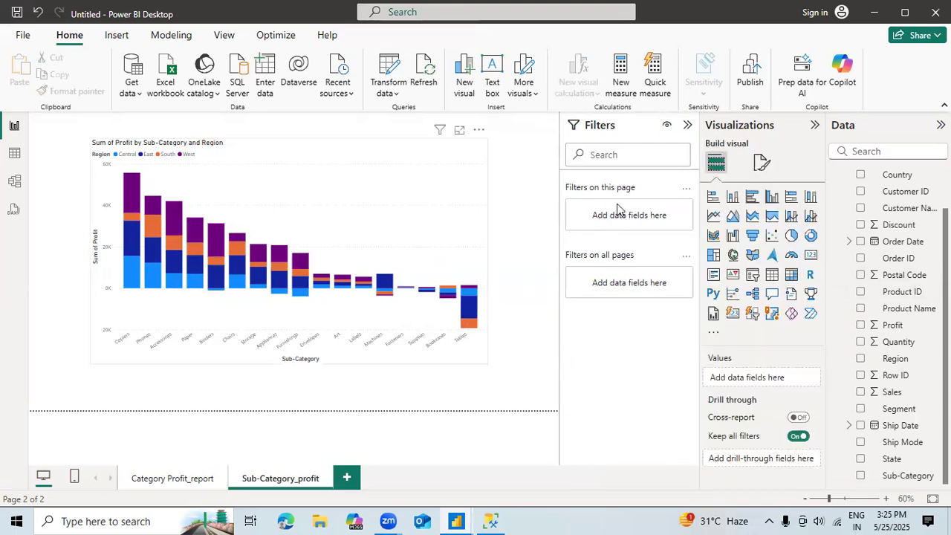
{"action": "left_click", "coordinate": [761, 165]}
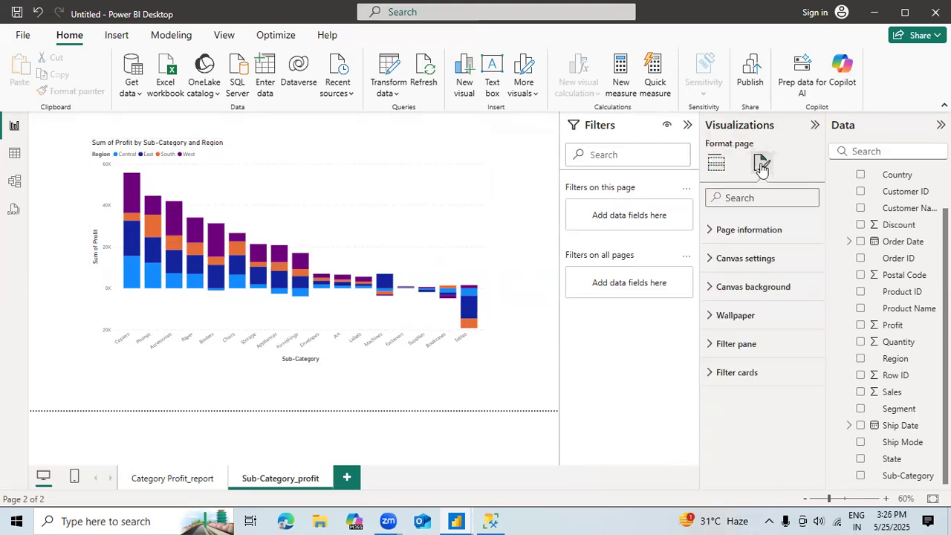
{"action": "left_click", "coordinate": [752, 237]}
{"action": "left_click", "coordinate": [749, 240]}
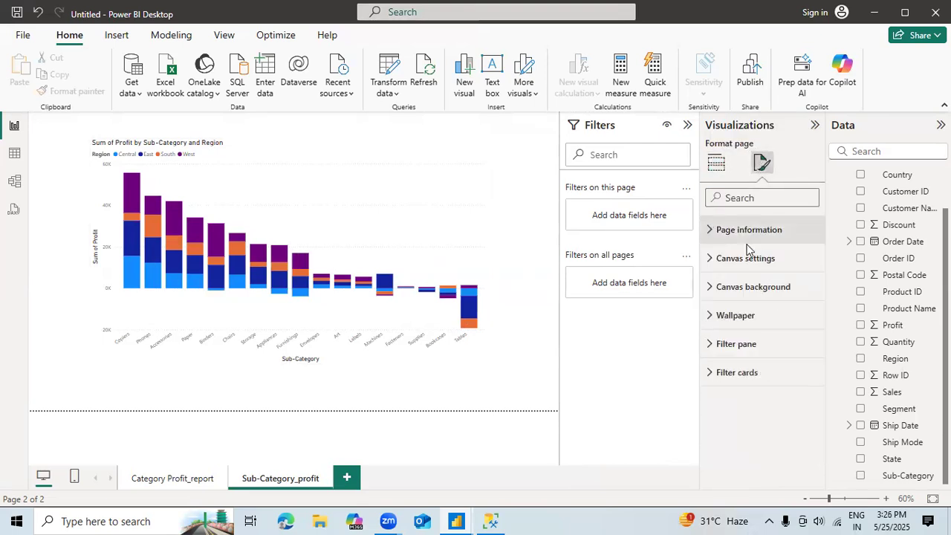
{"action": "left_click", "coordinate": [746, 260]}
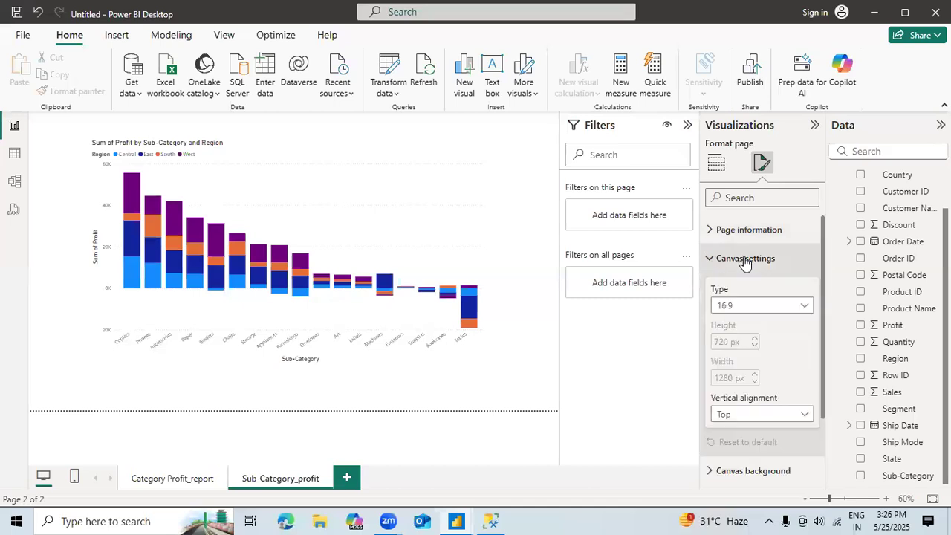
{"action": "left_click", "coordinate": [759, 307]}
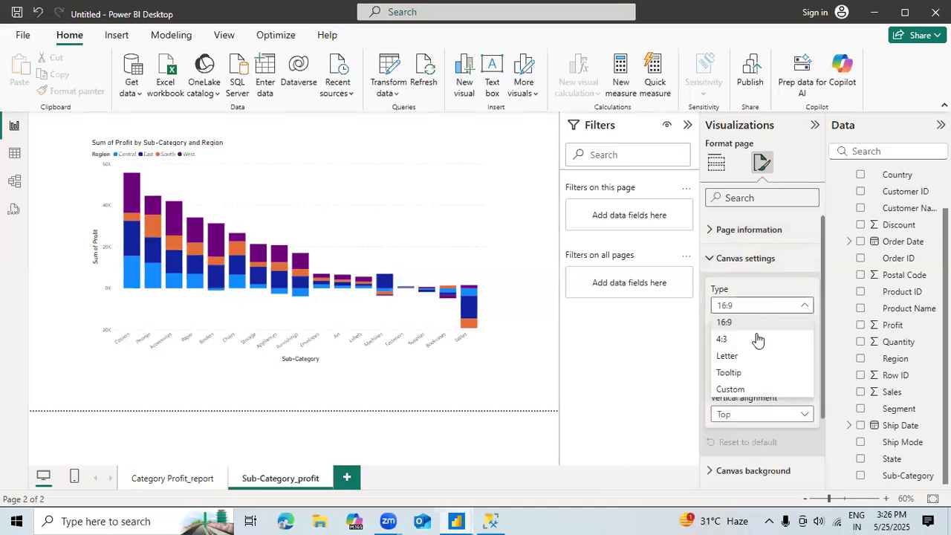
{"action": "left_click", "coordinate": [728, 373]}
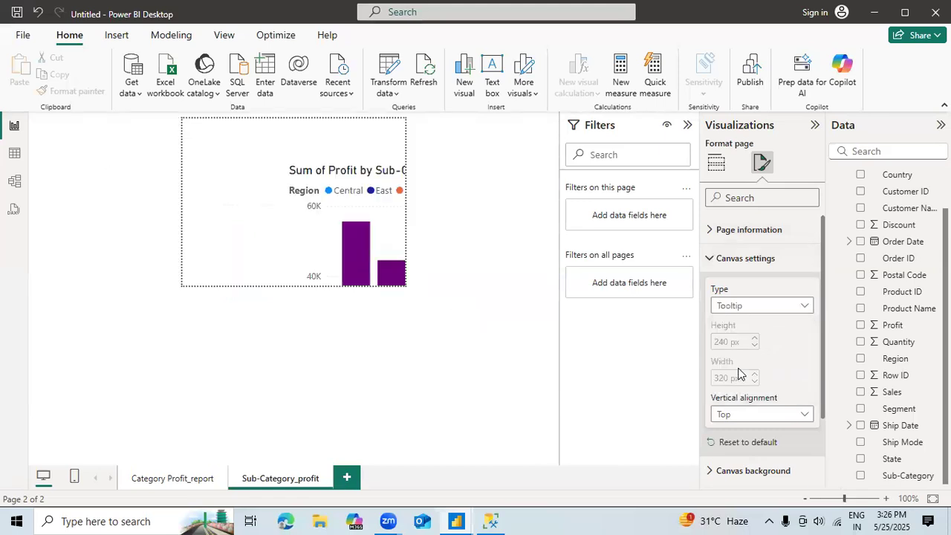
{"action": "left_click", "coordinate": [759, 416]}
{"action": "left_click", "coordinate": [741, 449]}
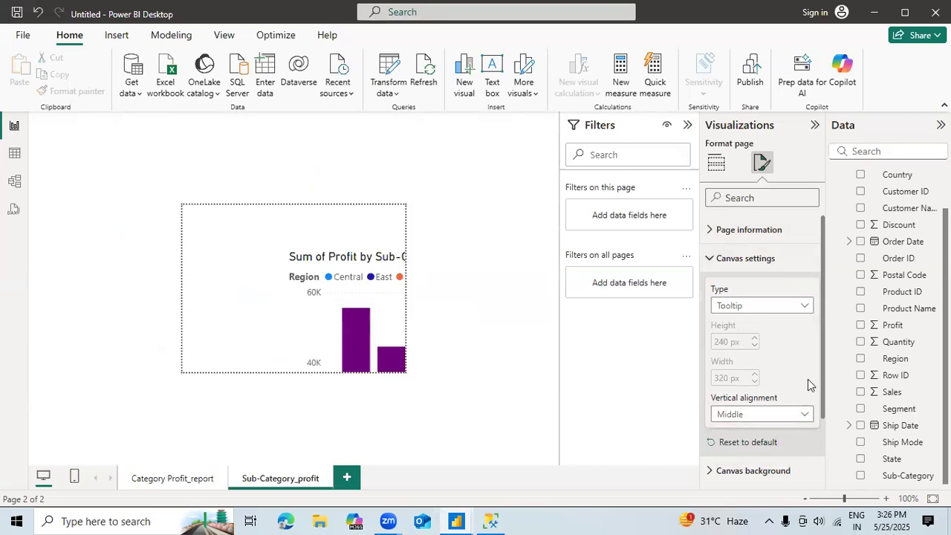
Step: Give the page's canvas background a light yellow color with 0% transparency
{"action": "left_click", "coordinate": [748, 239]}
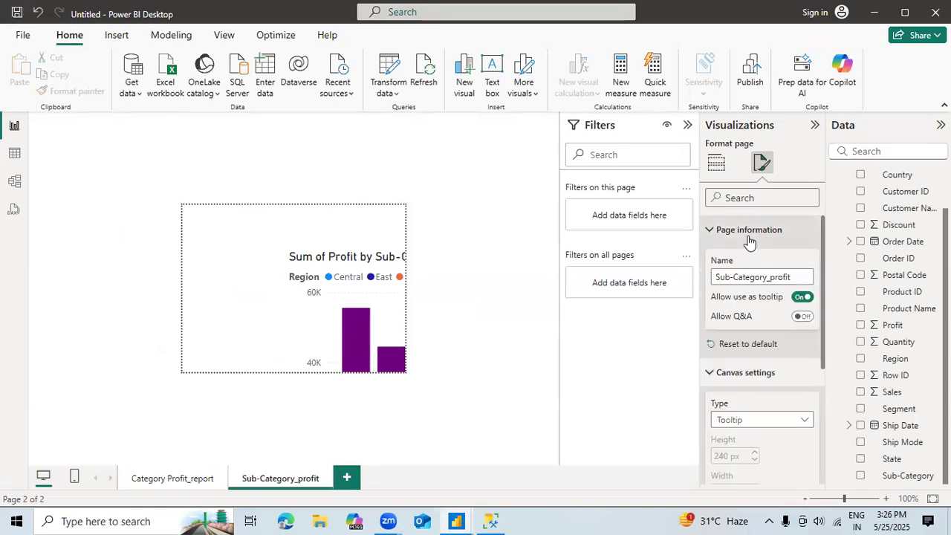
{"action": "left_click", "coordinate": [749, 238]}
{"action": "scroll", "coordinate": [822, 320], "scroll_direction": "down", "scroll_amount": 3}
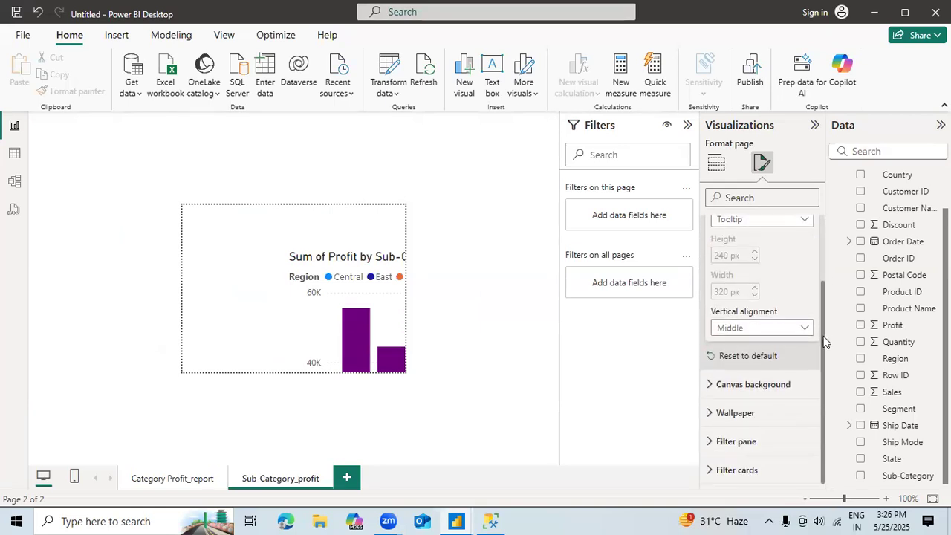
{"action": "left_click", "coordinate": [749, 385]}
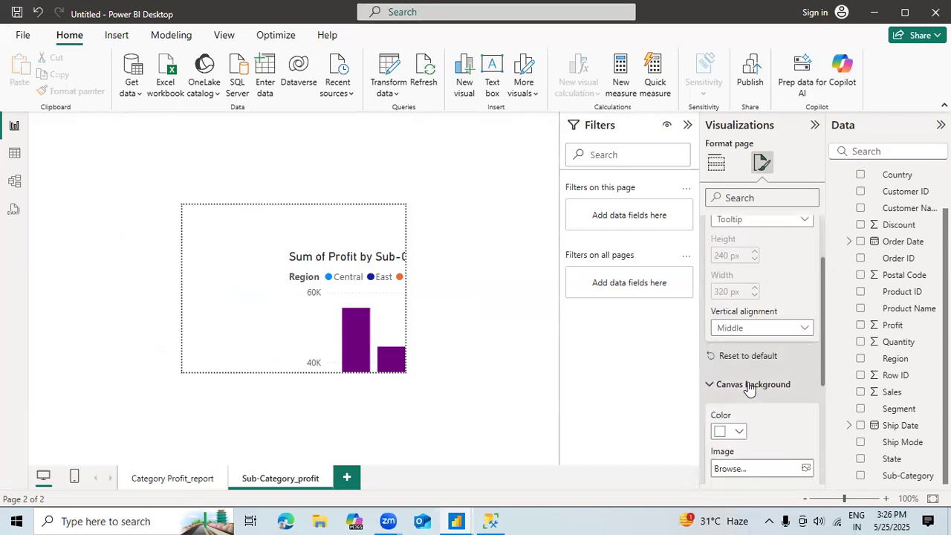
{"action": "left_click", "coordinate": [749, 385]}
{"action": "left_click", "coordinate": [749, 385]}
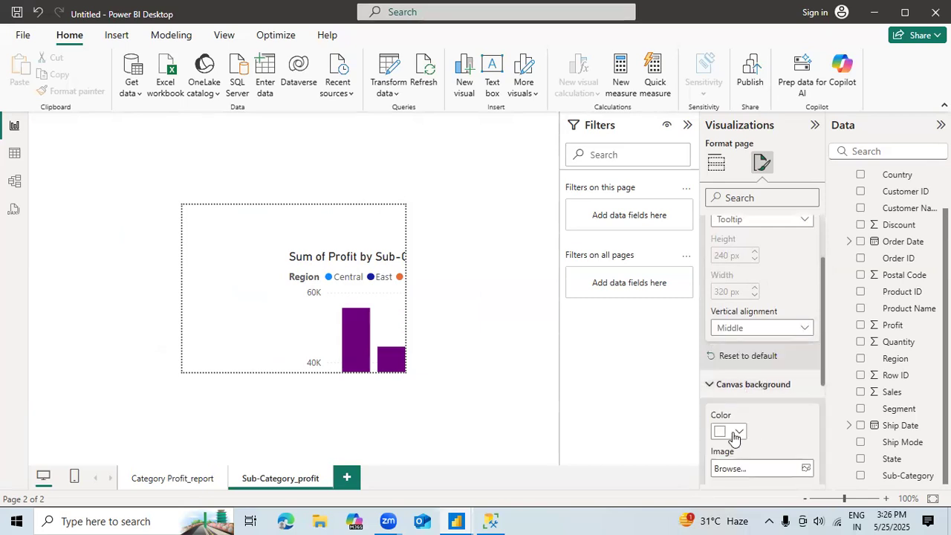
{"action": "left_click", "coordinate": [734, 433]}
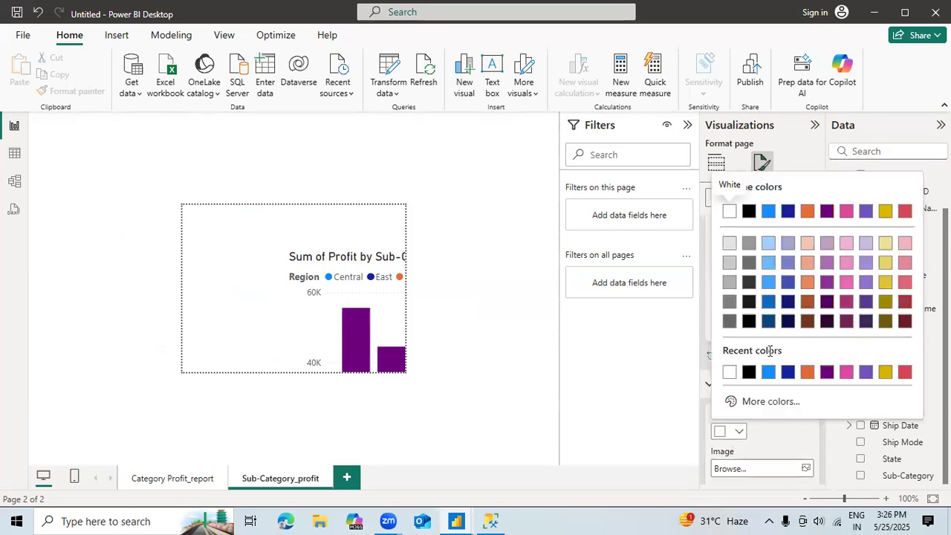
{"action": "left_click", "coordinate": [884, 246]}
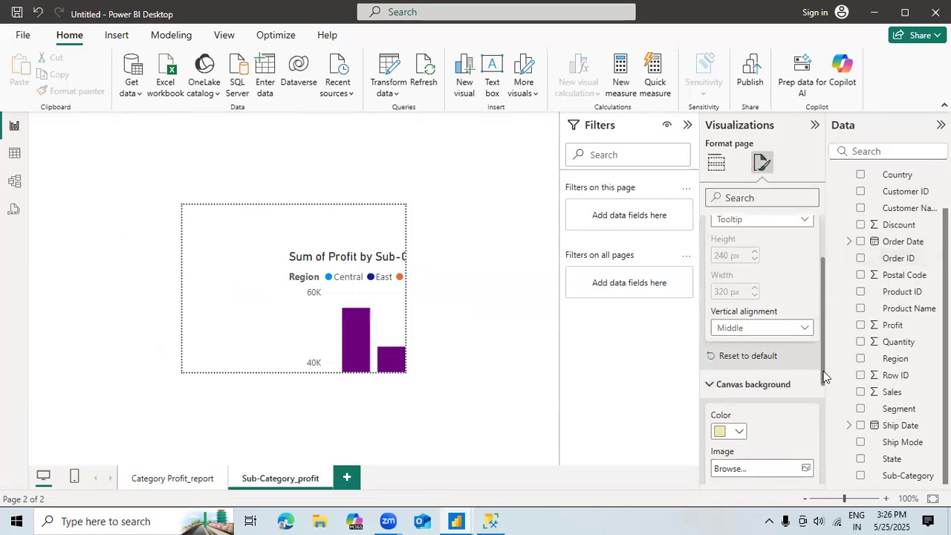
{"action": "scroll", "coordinate": [818, 372], "scroll_direction": "down", "scroll_amount": 3}
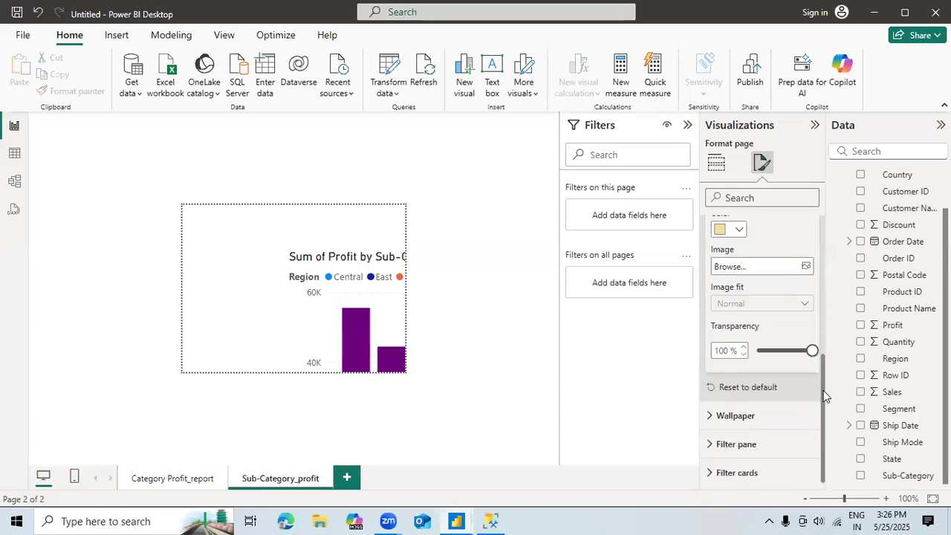
{"action": "left_click_drag", "start_coordinate": [788, 356], "coordinate": [757, 360]}
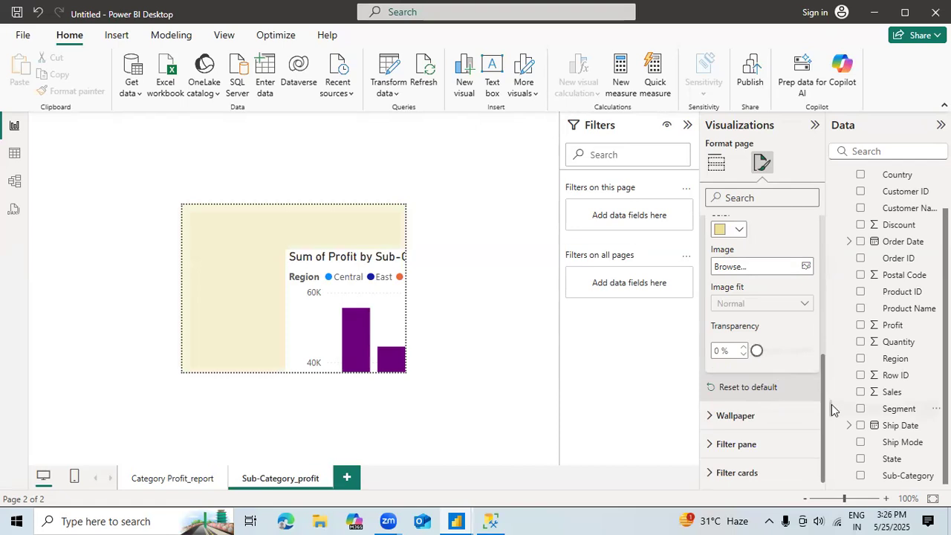
Step: Raise the canvas background's transparency to roughly the middle of its range
{"action": "left_click", "coordinate": [773, 442]}
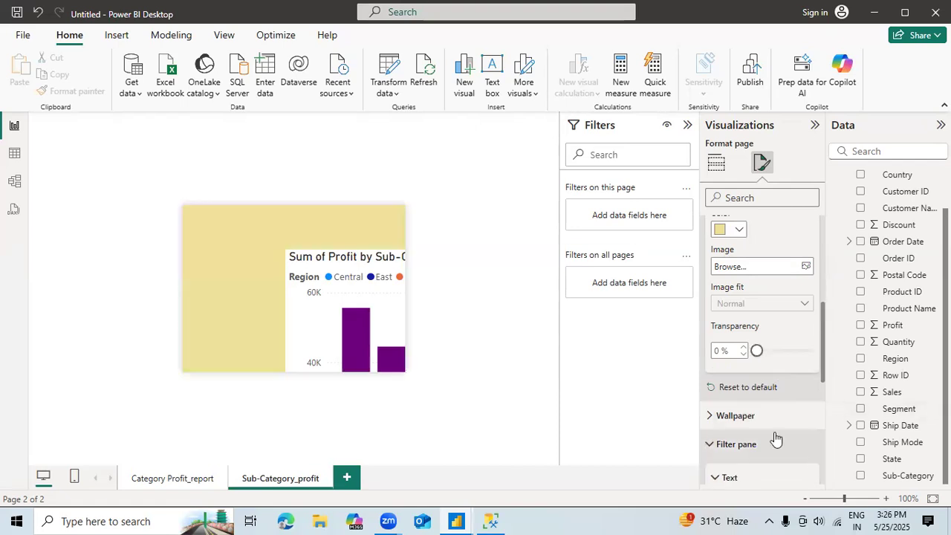
{"action": "left_click", "coordinate": [776, 419]}
{"action": "left_click", "coordinate": [815, 350]}
{"action": "left_click", "coordinate": [782, 352]}
Step: Try a blue page wallpaper, then set it to light gray with 59% transparency
{"action": "left_click_drag", "start_coordinate": [822, 333], "coordinate": [827, 372]}
{"action": "scroll", "coordinate": [825, 378], "scroll_direction": "down", "scroll_amount": 3}
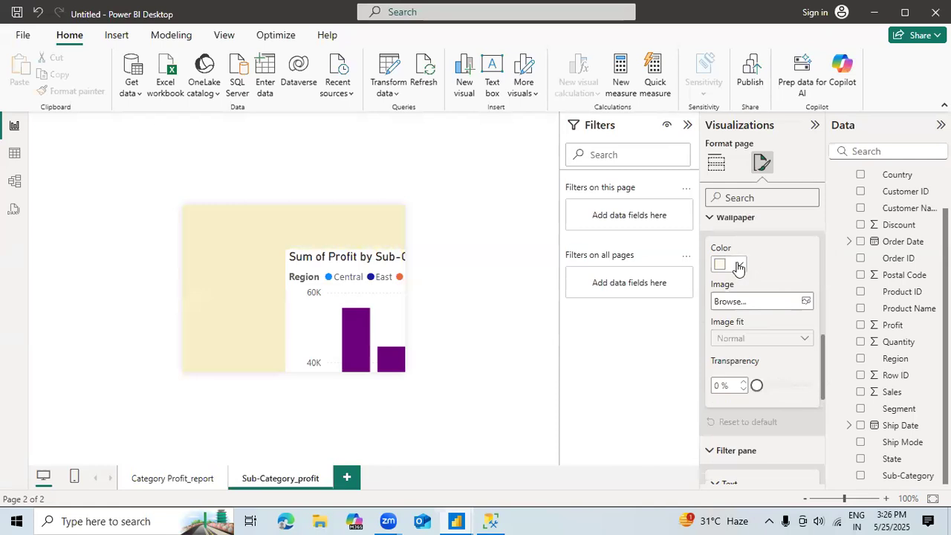
{"action": "left_click", "coordinate": [740, 266]}
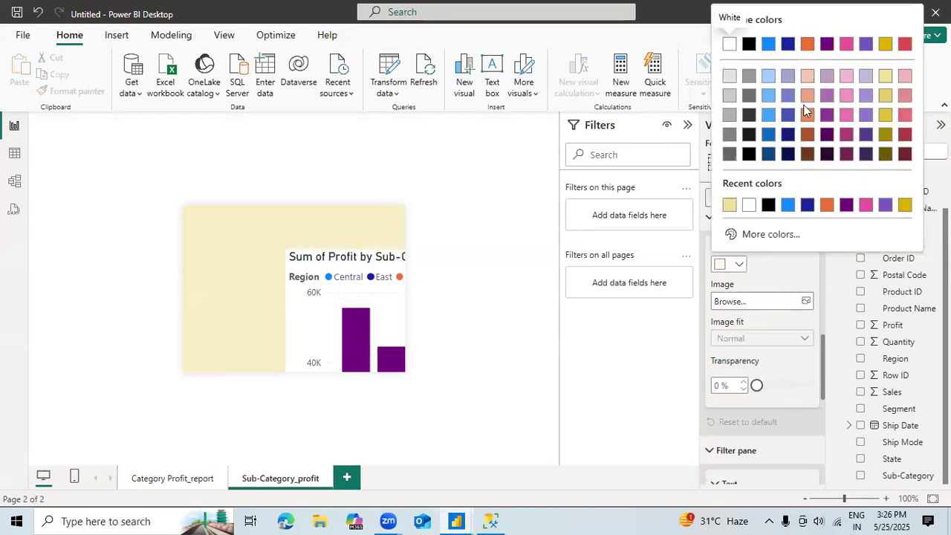
{"action": "left_click", "coordinate": [769, 115]}
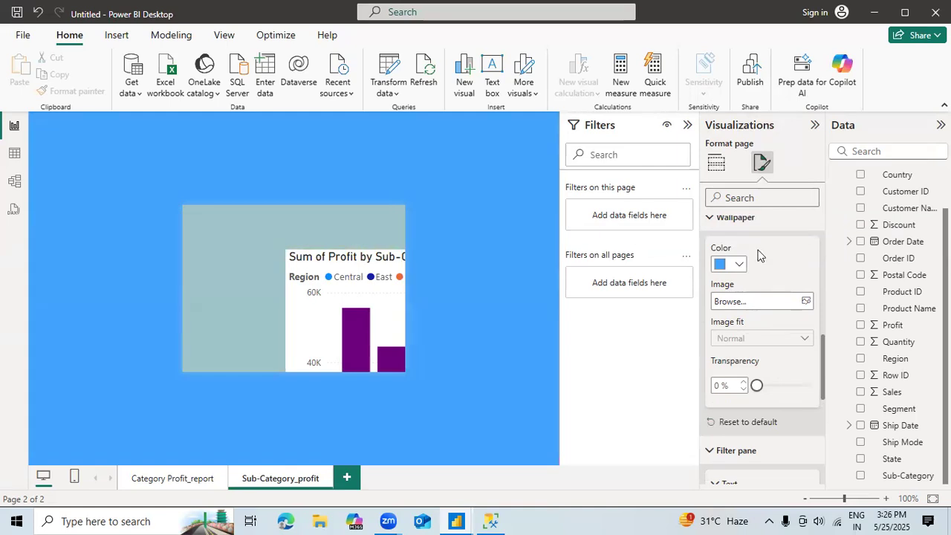
{"action": "left_click", "coordinate": [738, 267]}
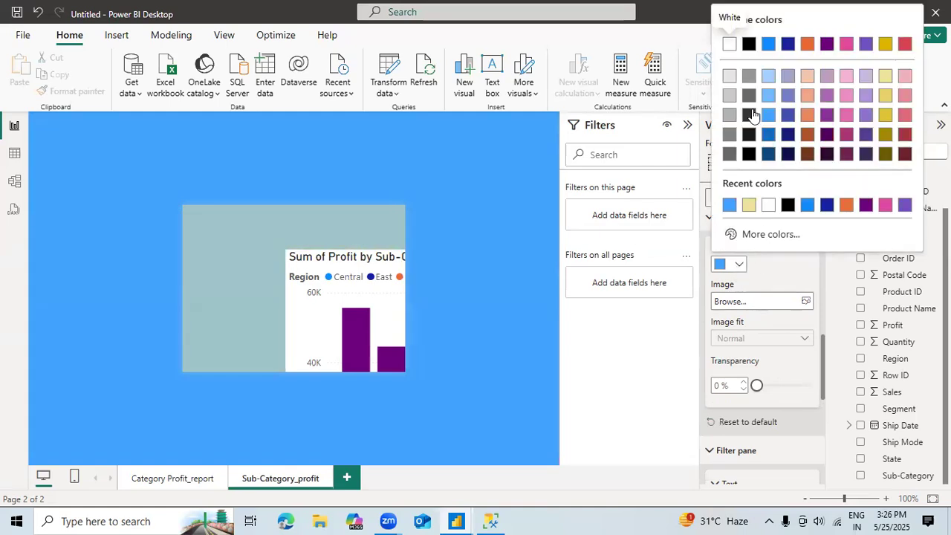
{"action": "left_click", "coordinate": [731, 80]}
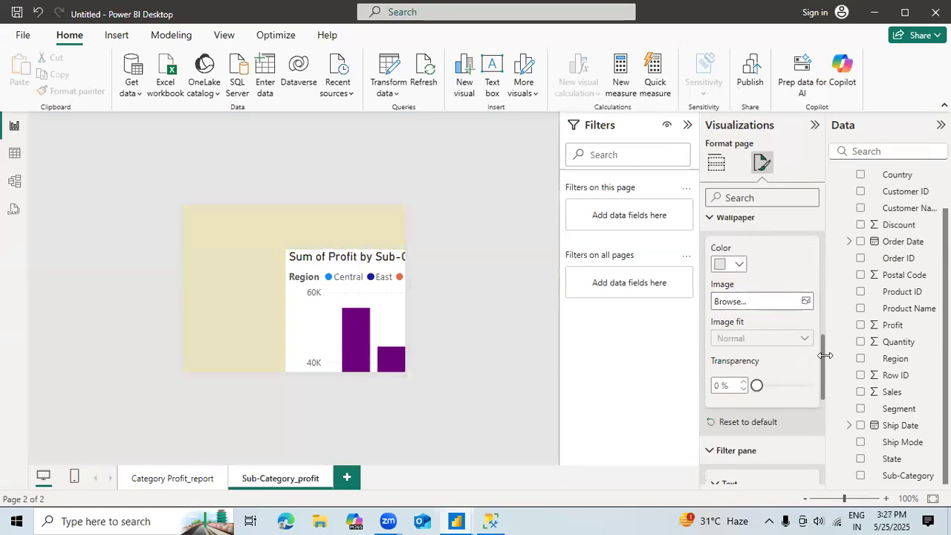
{"action": "scroll", "coordinate": [768, 297], "scroll_direction": "down", "scroll_amount": 1}
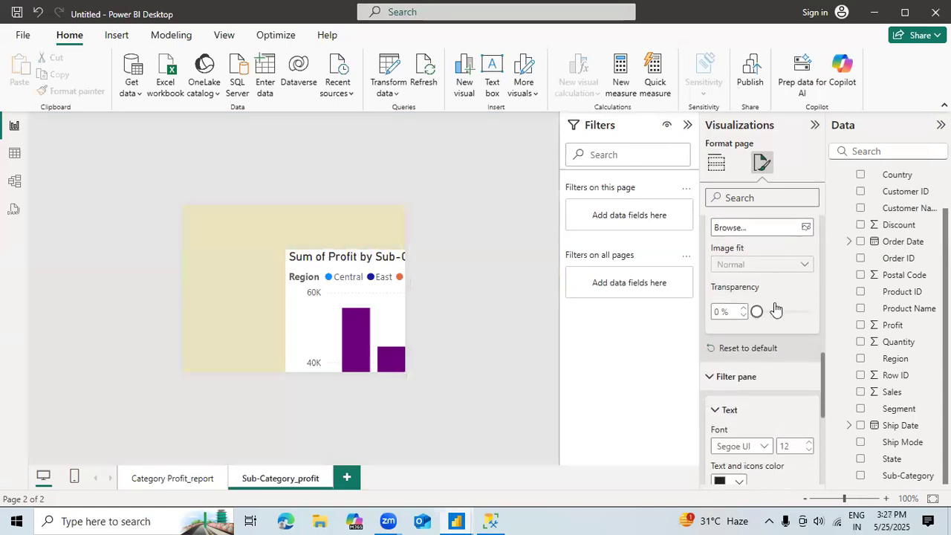
{"action": "left_click", "coordinate": [778, 312]}
{"action": "left_click", "coordinate": [791, 312]}
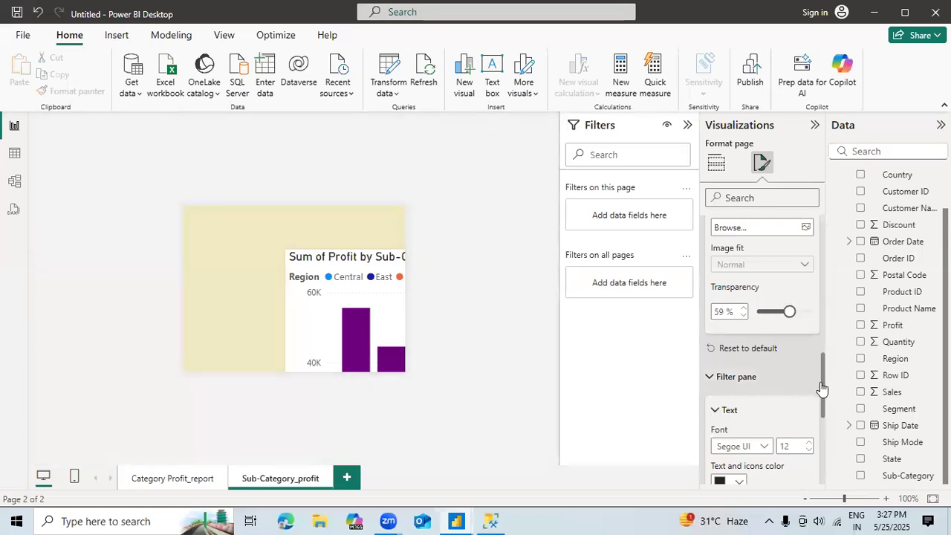
Step: Set the filter pane's header text size to 11 pt and turn off the pane's border
{"action": "left_click_drag", "start_coordinate": [822, 386], "coordinate": [821, 466]}
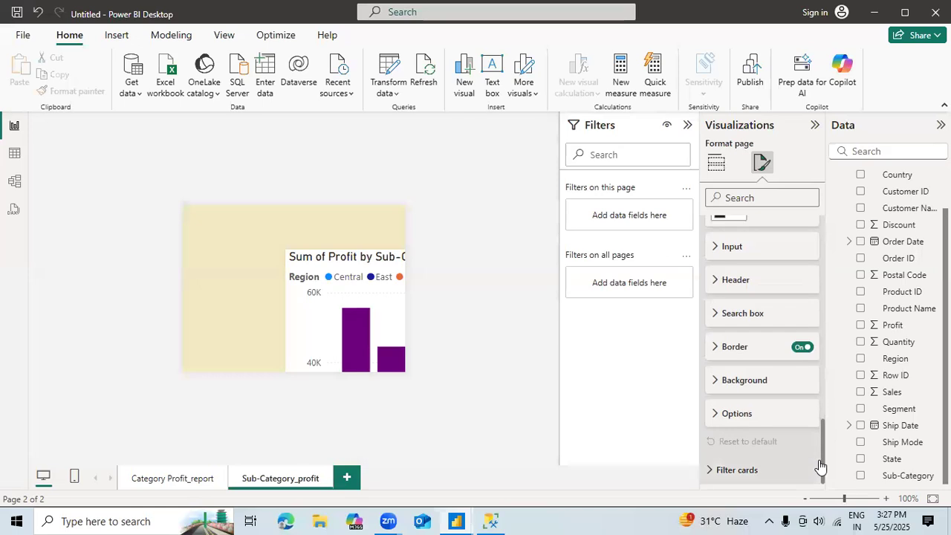
{"action": "left_click", "coordinate": [749, 252]}
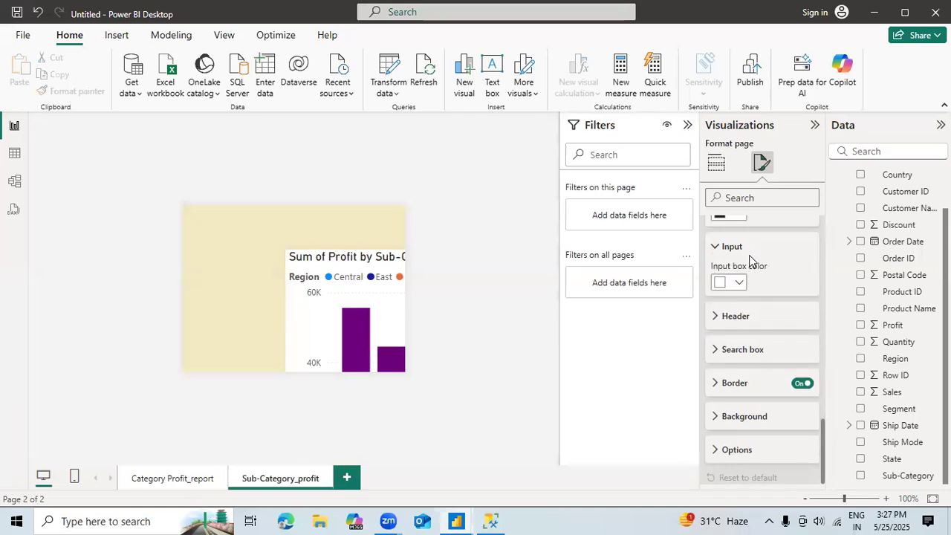
{"action": "left_click", "coordinate": [756, 318]}
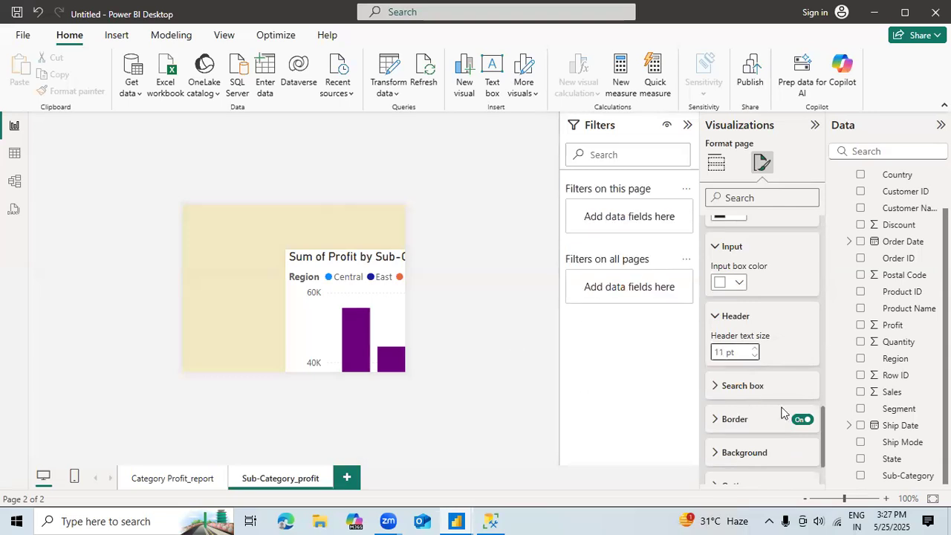
{"action": "left_click", "coordinate": [801, 420]}
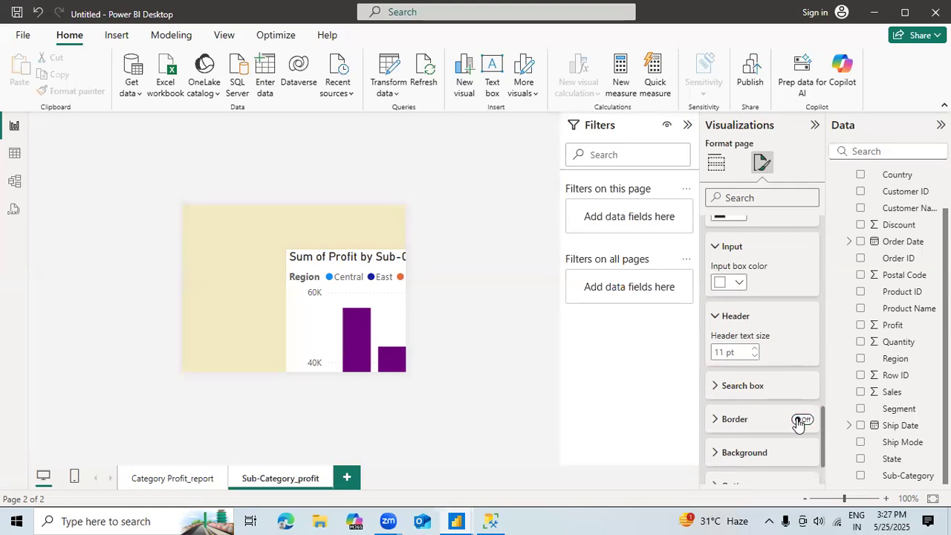
Step: Shrink the sub-category profit chart in several passes and align it with the tooltip canvas's upper-left corner
{"action": "left_click", "coordinate": [334, 256]}
{"action": "mouse_move", "coordinate": [313, 253]}
{"action": "left_mouse_down"}
{"action": "mouse_move", "coordinate": [262, 248]}
{"action": "mouse_move", "coordinate": [298, 255]}
{"action": "left_mouse_up"}
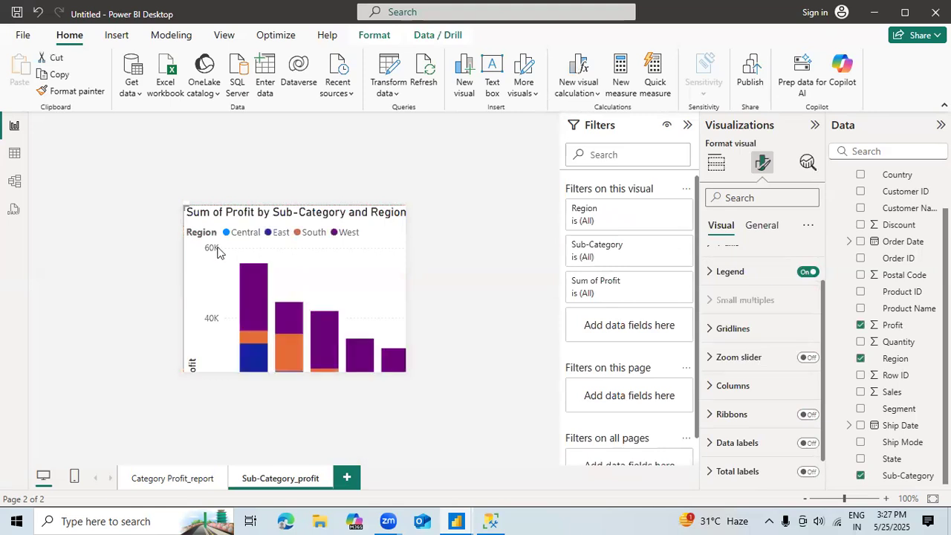
{"action": "left_click_drag", "start_coordinate": [184, 205], "coordinate": [228, 231]}
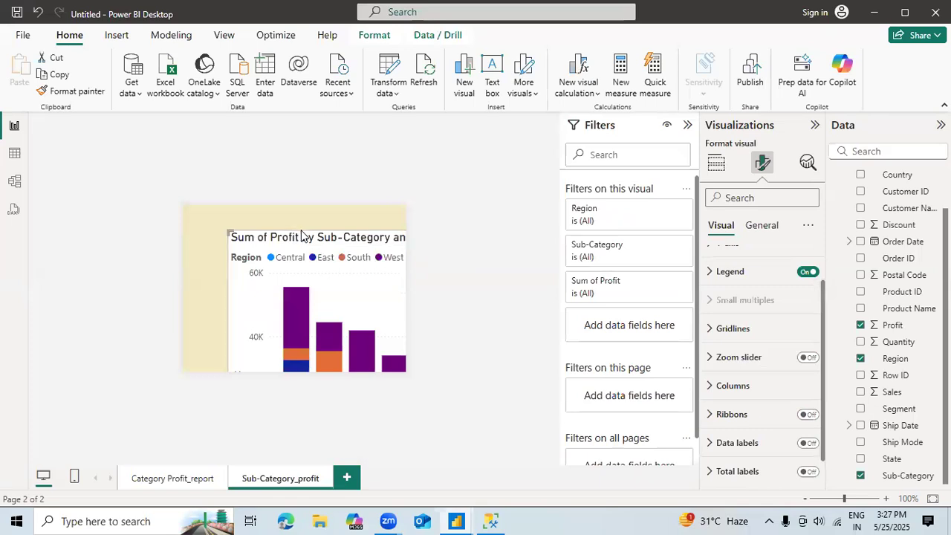
{"action": "left_click_drag", "start_coordinate": [299, 228], "coordinate": [291, 222]}
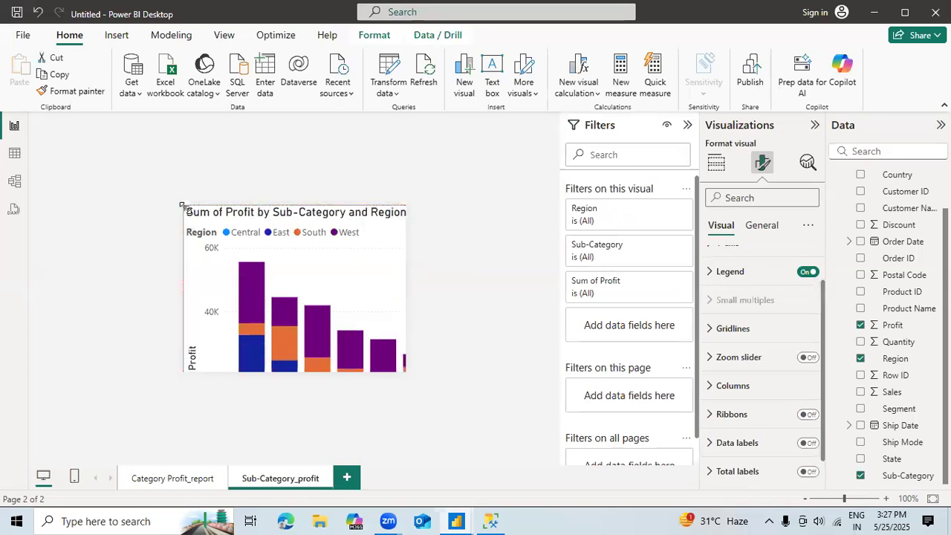
{"action": "left_click_drag", "start_coordinate": [183, 206], "coordinate": [329, 294]}
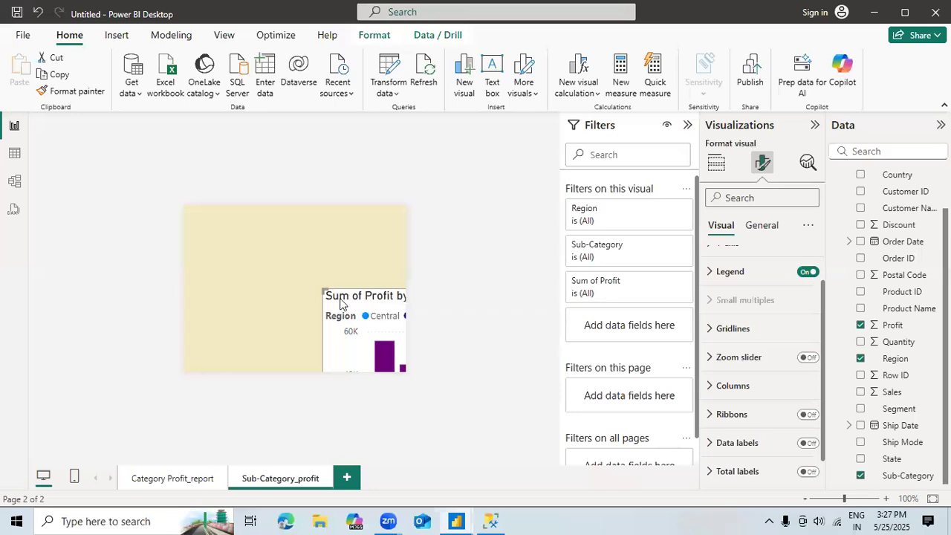
{"action": "key", "text": "ctrl+z"}
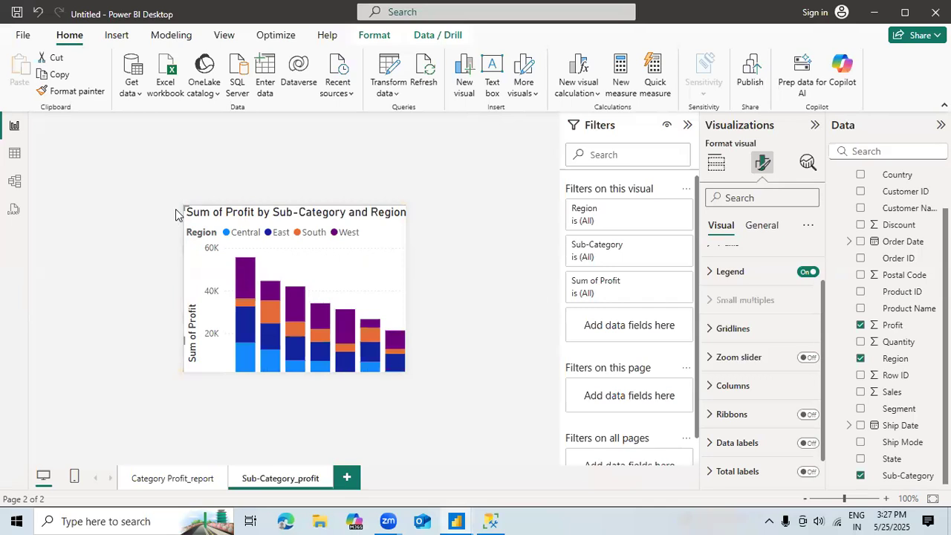
{"action": "left_click_drag", "start_coordinate": [206, 223], "coordinate": [300, 237]}
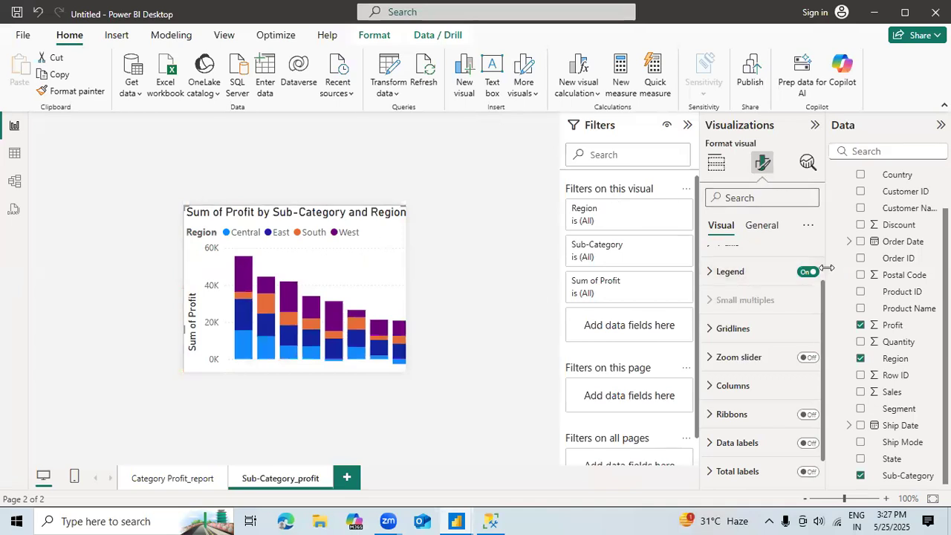
Step: Turn off the X-axis values and X-axis title on the sub-category profit chart
{"action": "scroll", "coordinate": [824, 281], "scroll_direction": "up", "scroll_amount": 1}
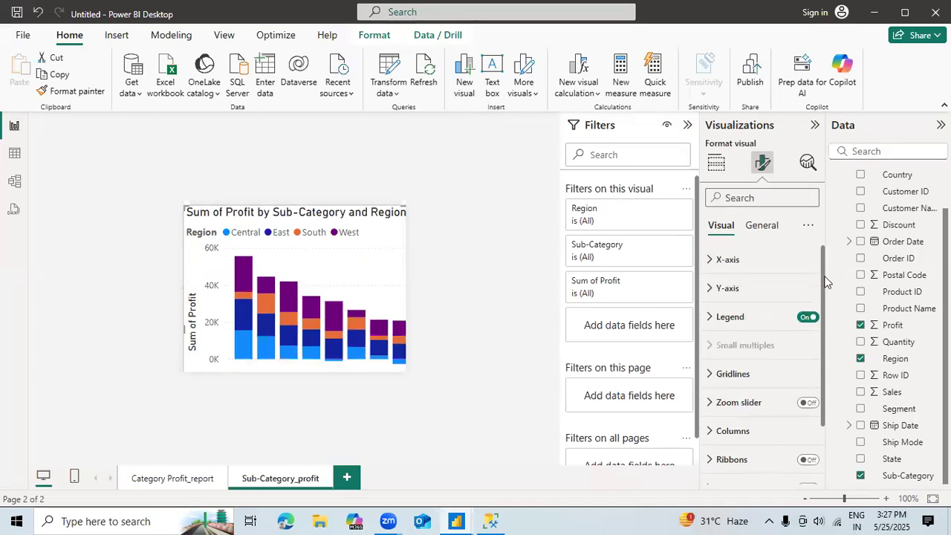
{"action": "left_click", "coordinate": [757, 260]}
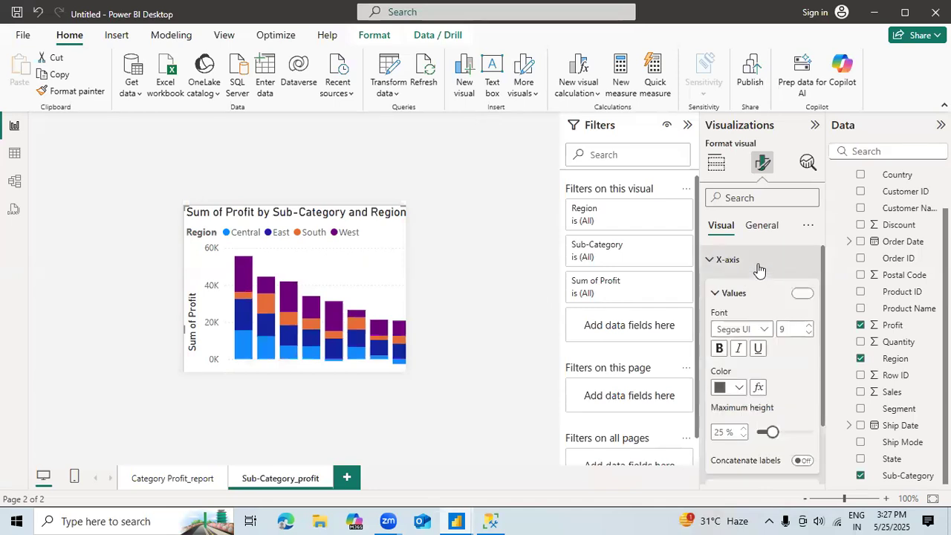
{"action": "left_click", "coordinate": [801, 295]}
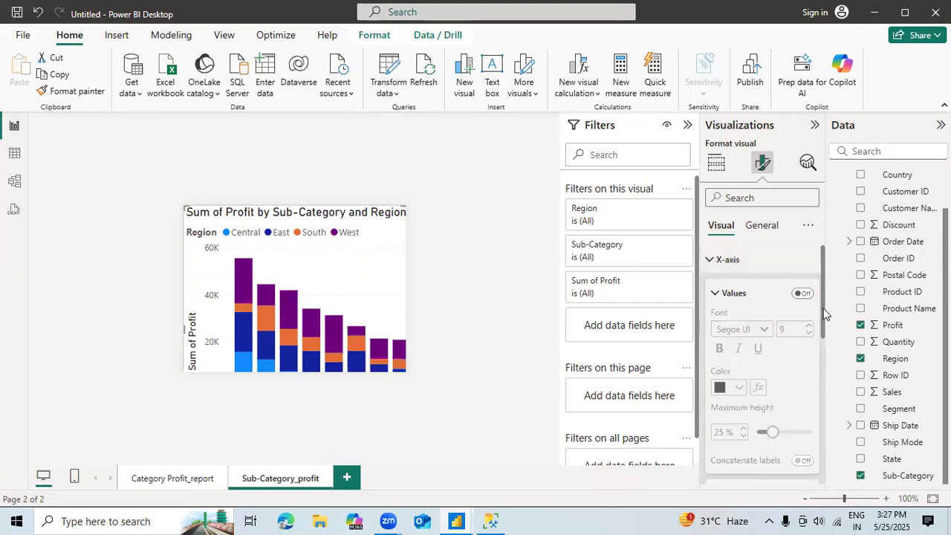
{"action": "scroll", "coordinate": [823, 313], "scroll_direction": "down", "scroll_amount": 3}
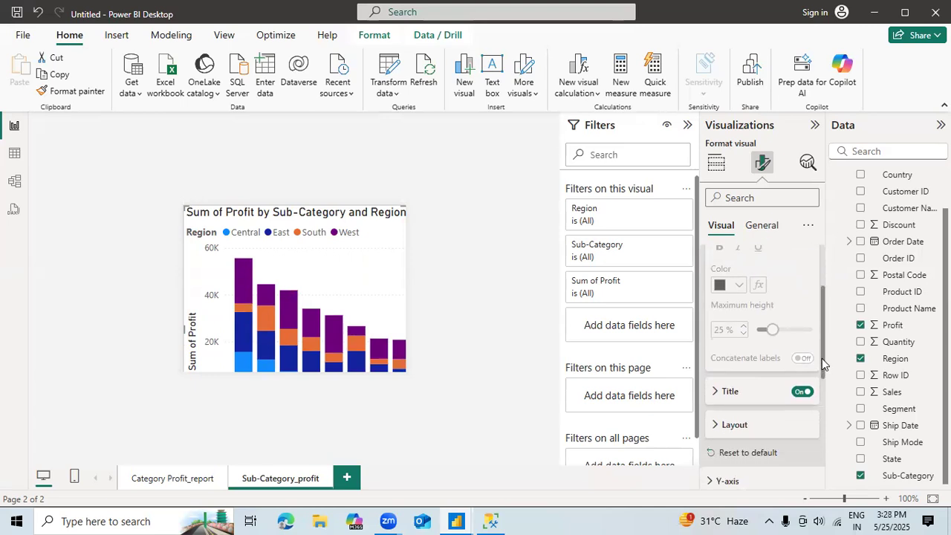
{"action": "left_click", "coordinate": [799, 367]}
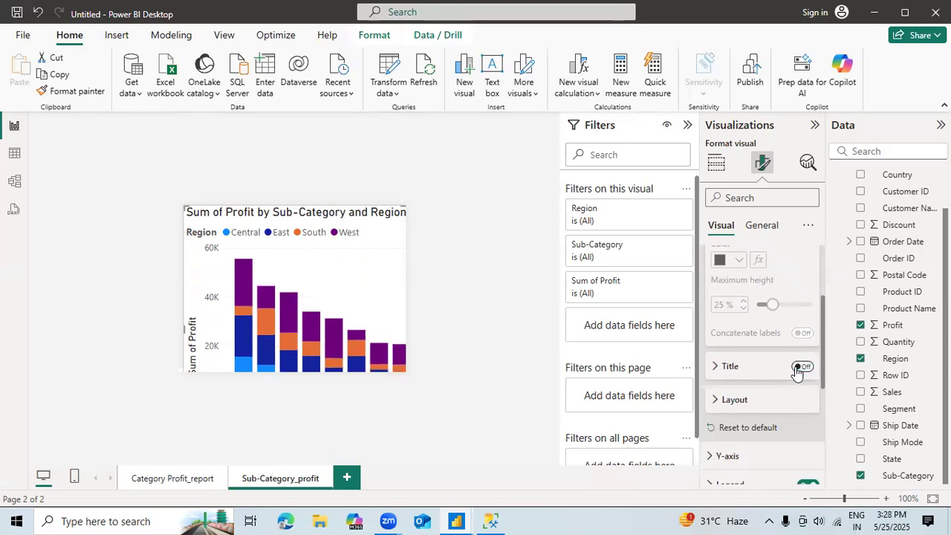
{"action": "left_click", "coordinate": [729, 367]}
{"action": "left_click", "coordinate": [730, 367]}
Step: Turn off the Y-axis values and Y-axis title on the sub-category profit chart
{"action": "scroll", "coordinate": [763, 387], "scroll_direction": "down", "scroll_amount": 3}
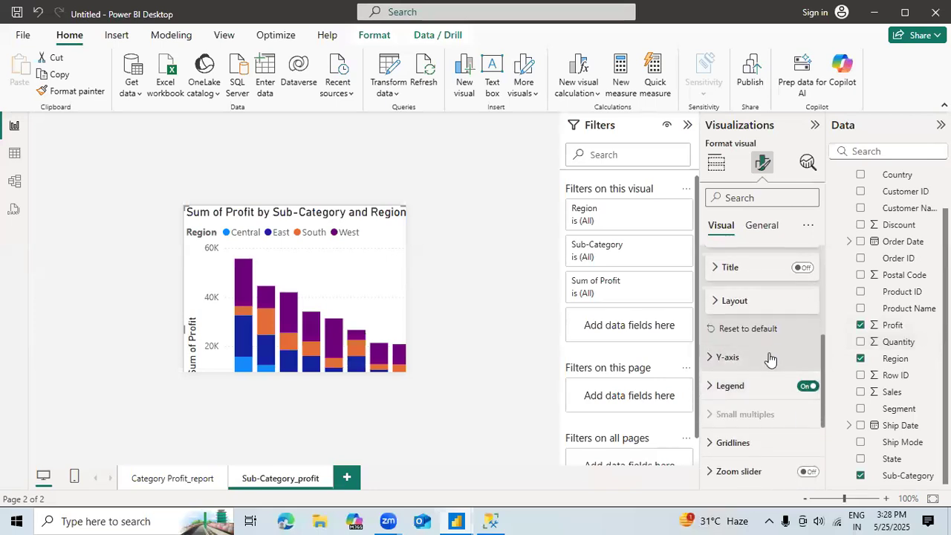
{"action": "left_click", "coordinate": [770, 359]}
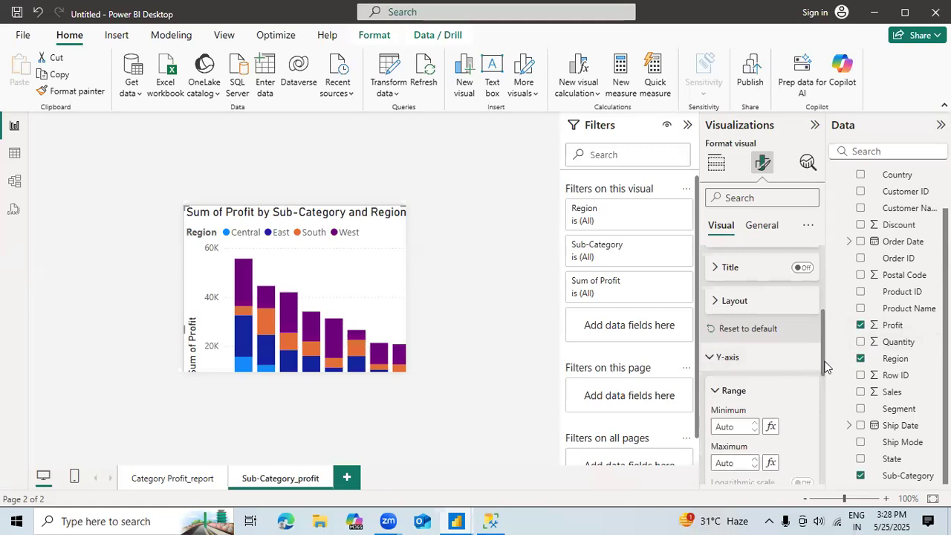
{"action": "left_click_drag", "start_coordinate": [823, 367], "coordinate": [814, 409]}
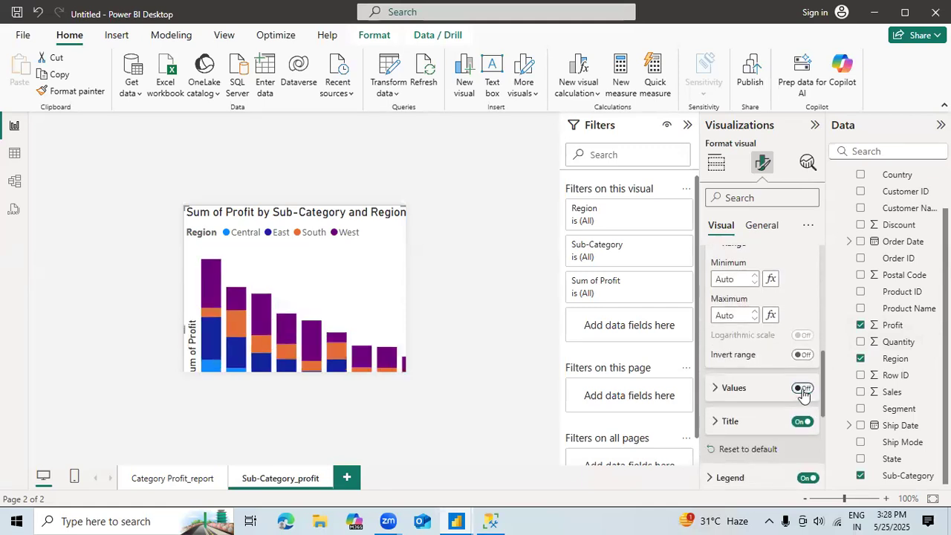
{"action": "left_click", "coordinate": [800, 422]}
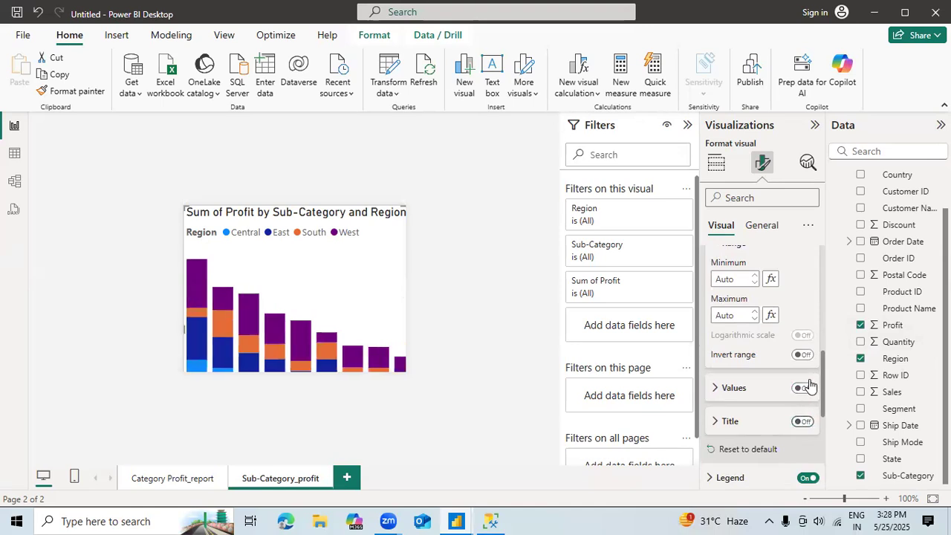
Step: Turn off the region legend on the sub-category profit chart
{"action": "scroll", "coordinate": [821, 389], "scroll_direction": "down", "scroll_amount": 3}
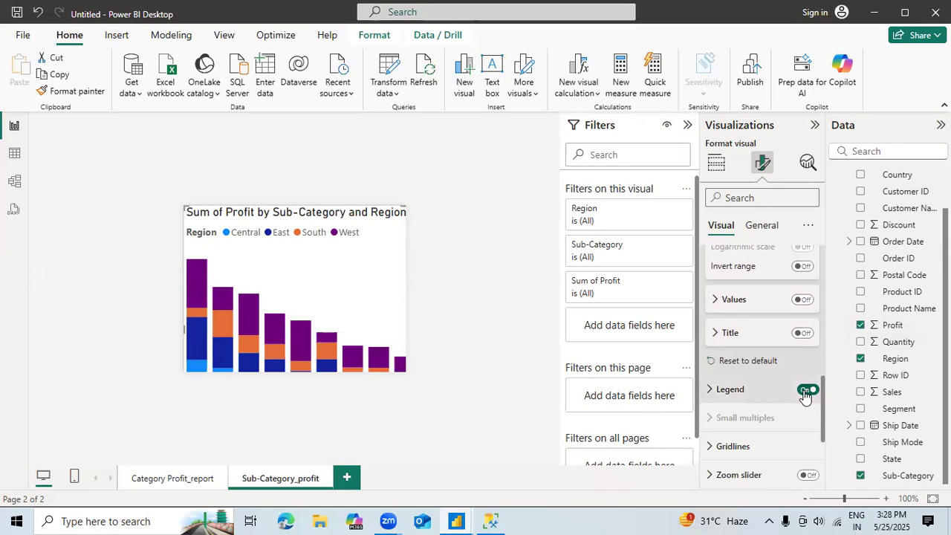
{"action": "left_click", "coordinate": [804, 392]}
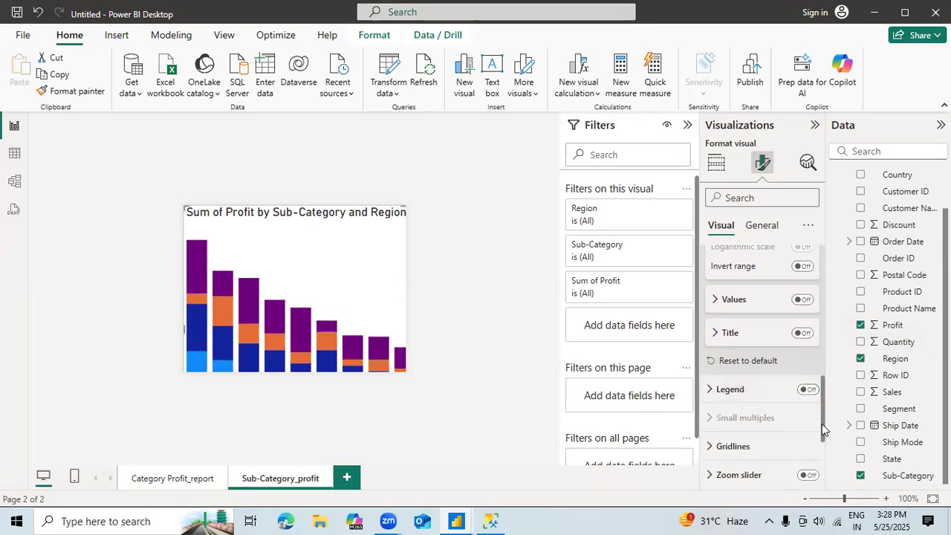
{"action": "left_click_drag", "start_coordinate": [822, 426], "coordinate": [822, 481]}
{"action": "left_click_drag", "start_coordinate": [822, 416], "coordinate": [827, 268]}
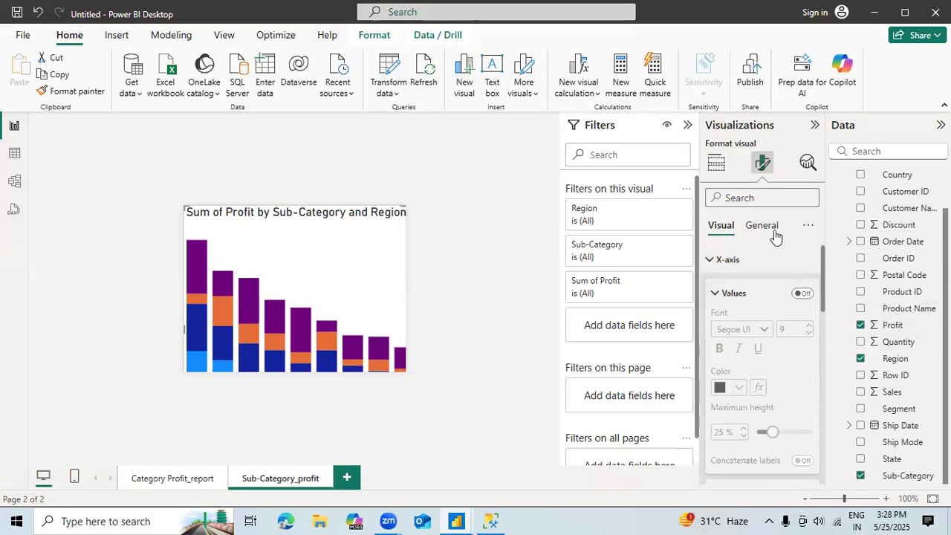
Step: Turn off the sub-category chart's title and its header icons
{"action": "left_click", "coordinate": [763, 225]}
{"action": "left_click", "coordinate": [806, 290]}
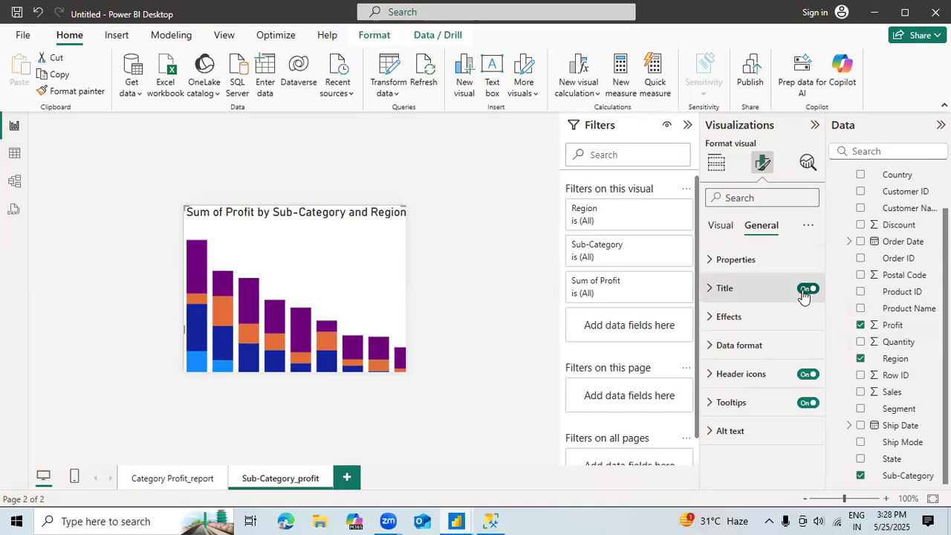
{"action": "left_click", "coordinate": [801, 376]}
{"action": "left_click", "coordinate": [806, 405]}
{"action": "left_click", "coordinate": [809, 405]}
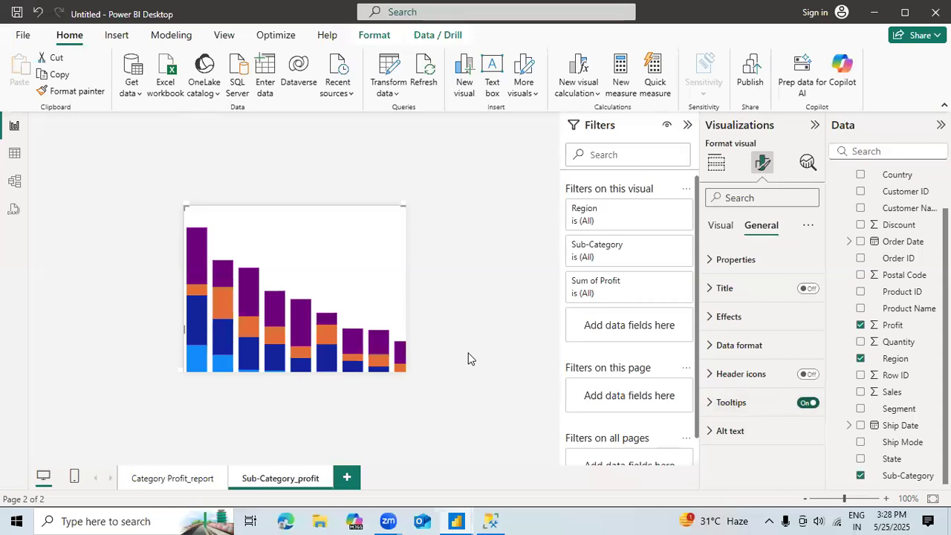
Step: Try the Default tooltip type for the chart, then set it back to Report page with the page on Auto
{"action": "mouse_move", "coordinate": [201, 258]}
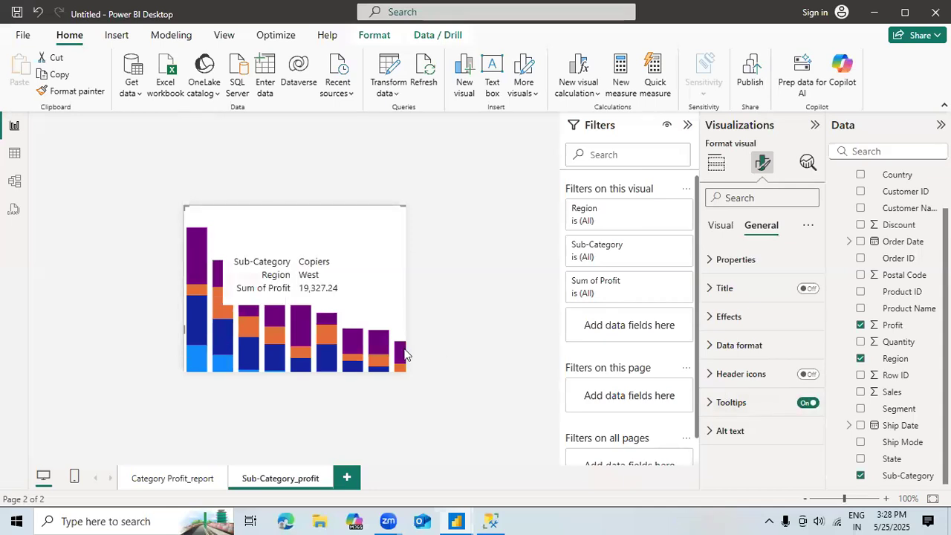
{"action": "left_click", "coordinate": [711, 405]}
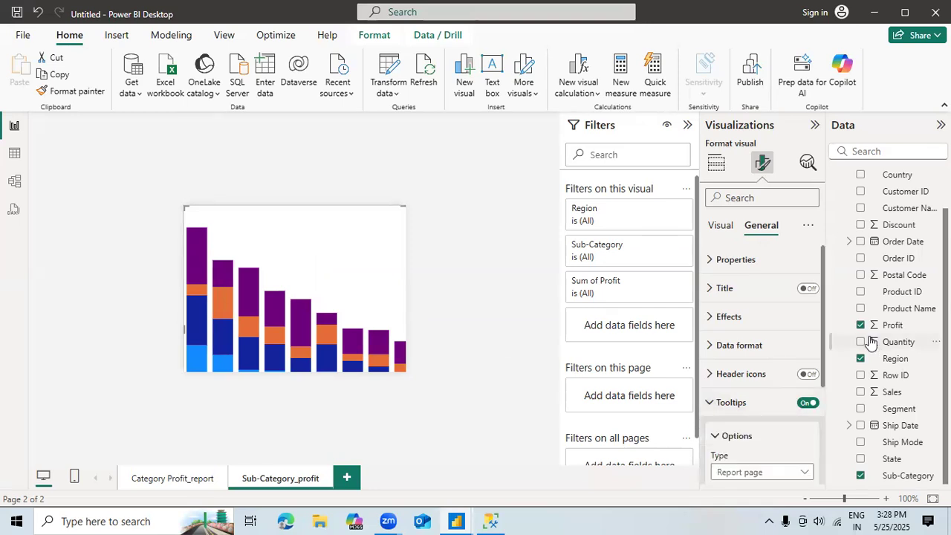
{"action": "left_click_drag", "start_coordinate": [823, 370], "coordinate": [812, 452]}
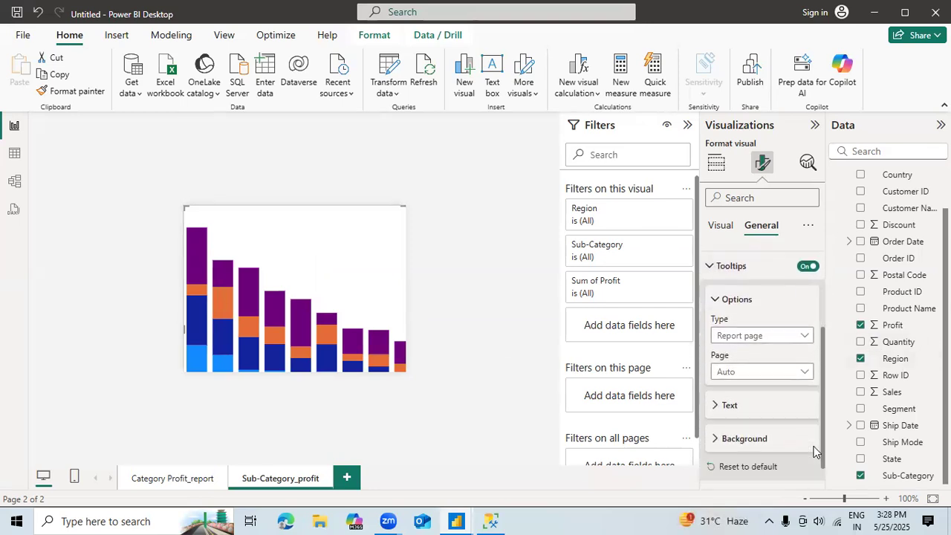
{"action": "left_click", "coordinate": [797, 336]}
{"action": "left_click", "coordinate": [767, 349]}
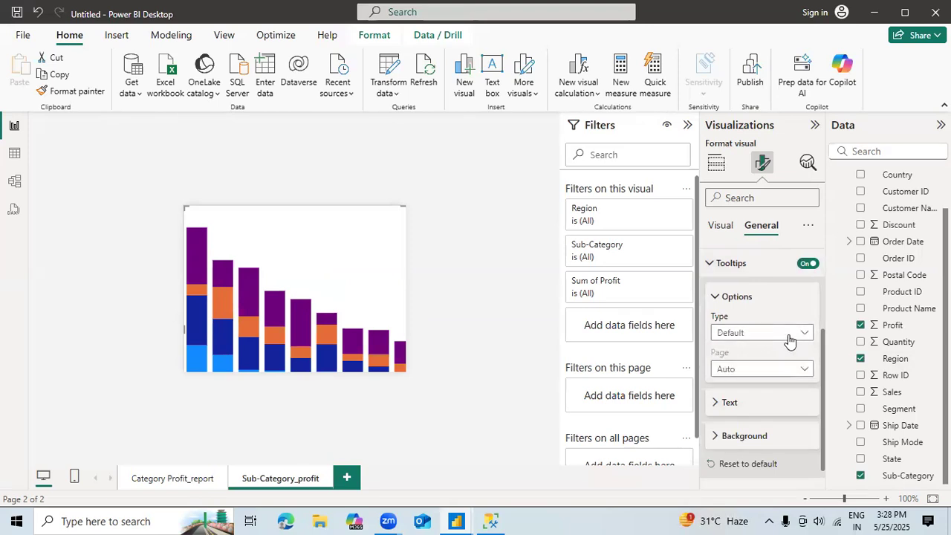
{"action": "left_click", "coordinate": [796, 335]}
{"action": "left_click", "coordinate": [761, 366]}
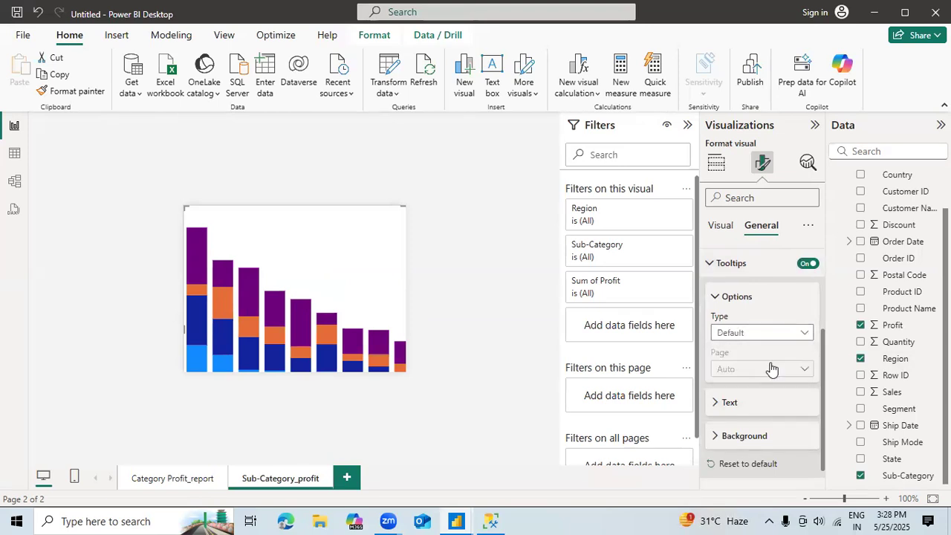
{"action": "left_click", "coordinate": [763, 371]}
{"action": "left_click", "coordinate": [760, 384]}
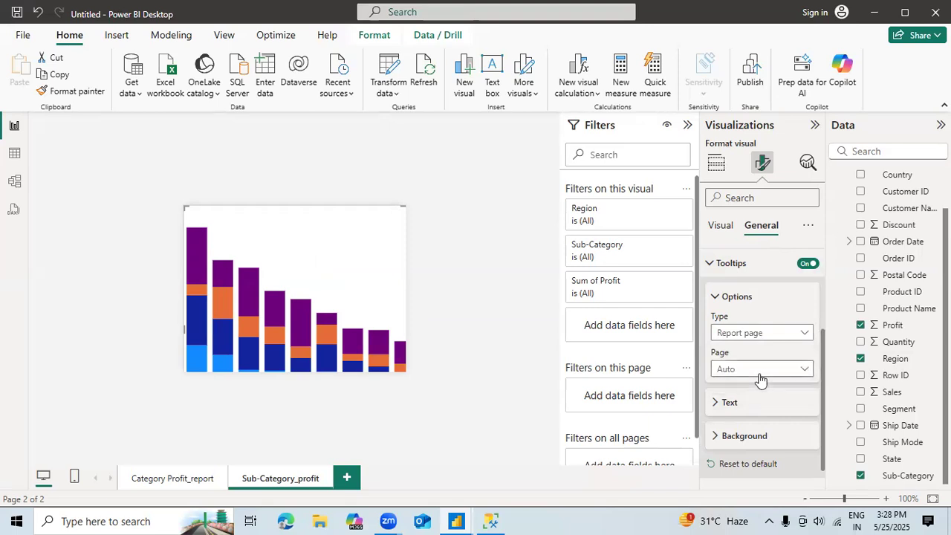
{"action": "left_click", "coordinate": [761, 406]}
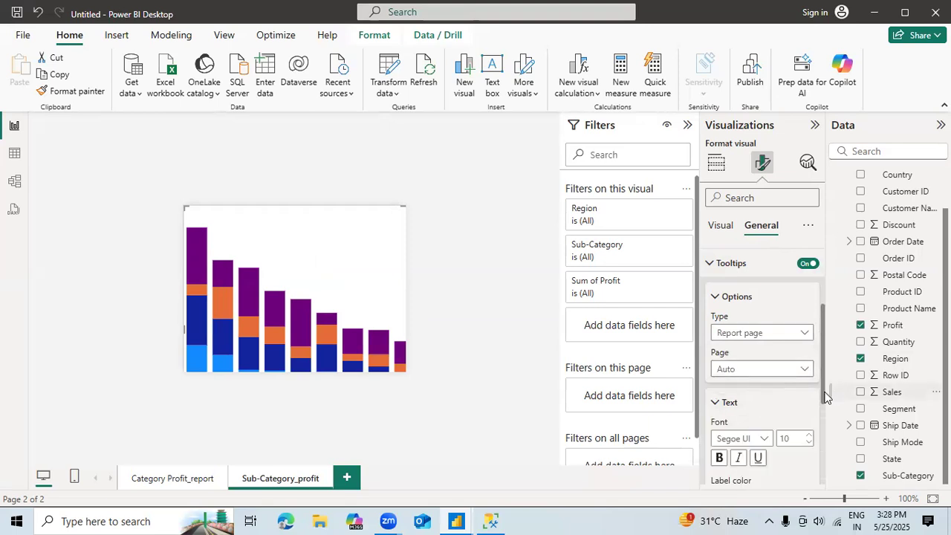
{"action": "left_click_drag", "start_coordinate": [822, 393], "coordinate": [814, 238]}
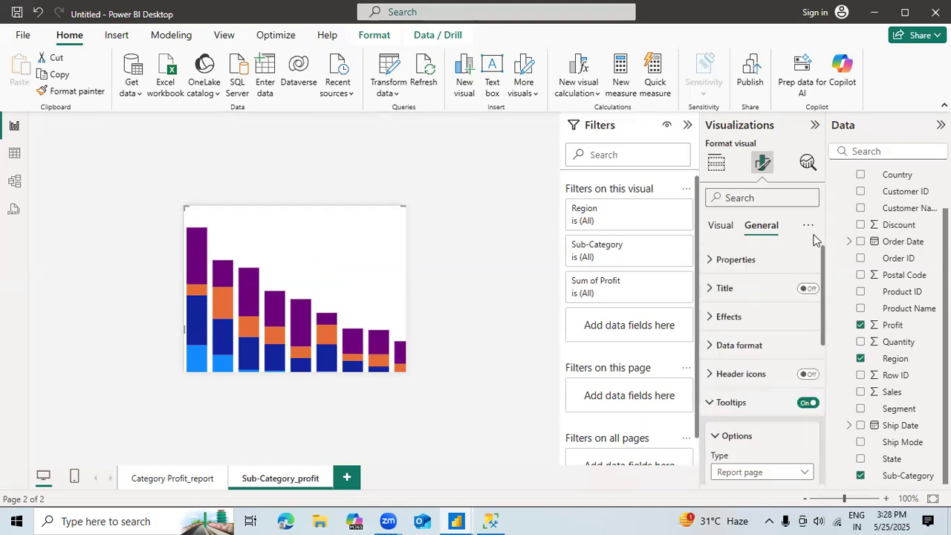
{"action": "left_click", "coordinate": [808, 165]}
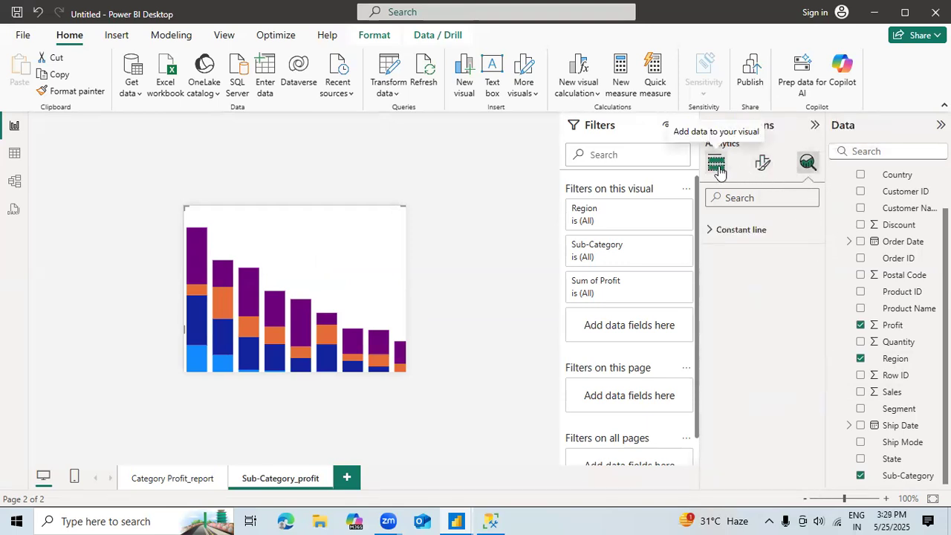
{"action": "left_click", "coordinate": [716, 165]}
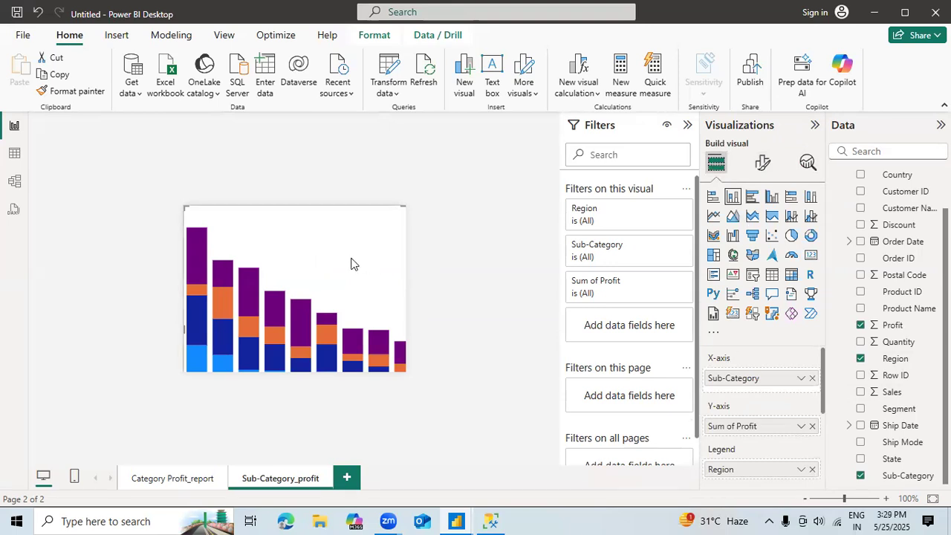
{"action": "left_click", "coordinate": [762, 163]}
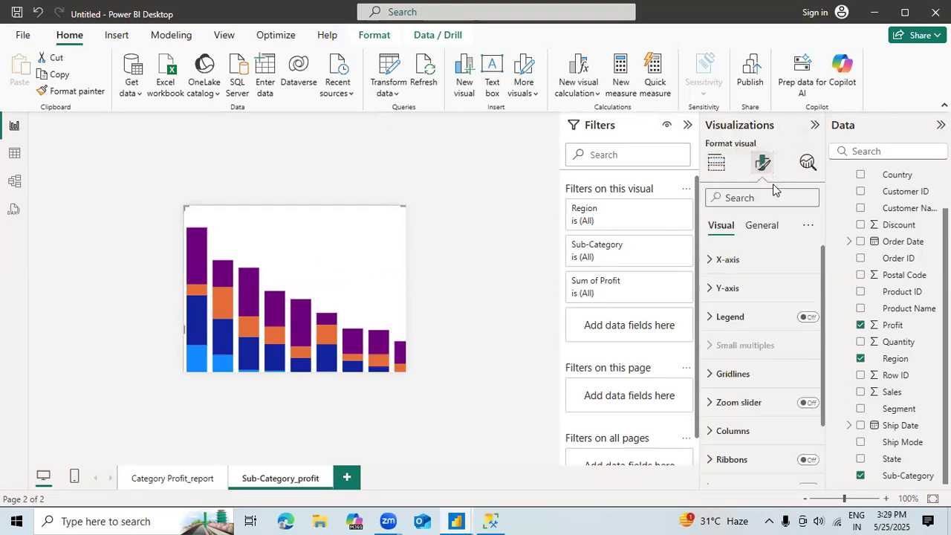
Step: Turn the chart's X-axis values back on and set their font size to 14
{"action": "left_click", "coordinate": [738, 265]}
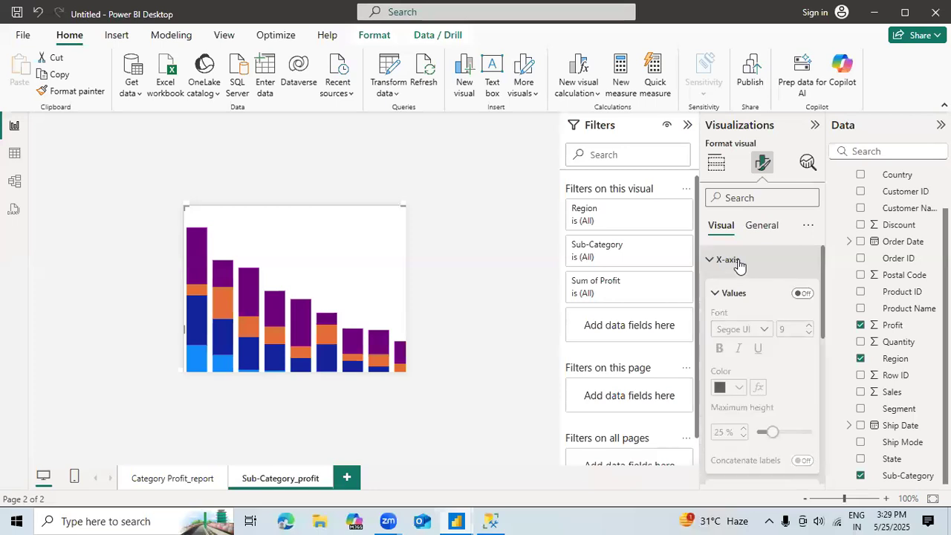
{"action": "left_click", "coordinate": [803, 295]}
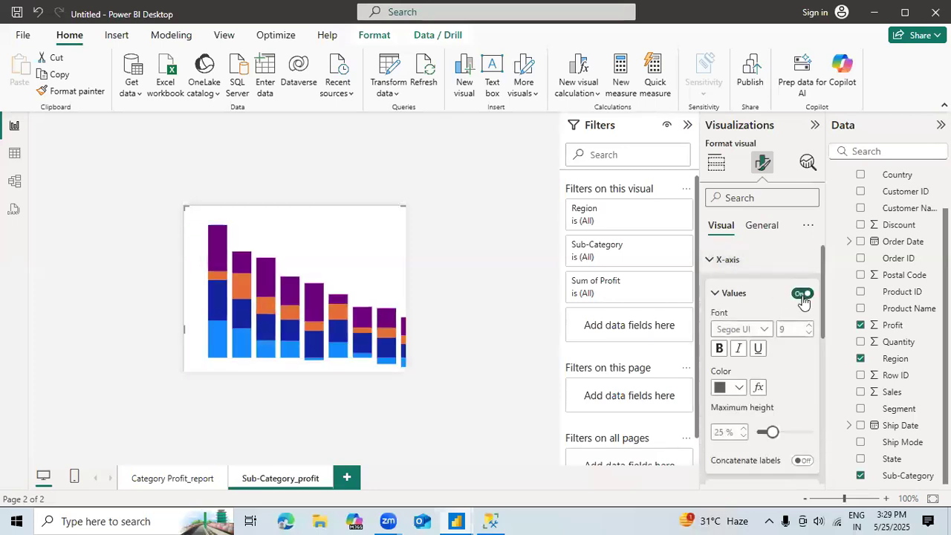
{"action": "left_click", "coordinate": [808, 326]}
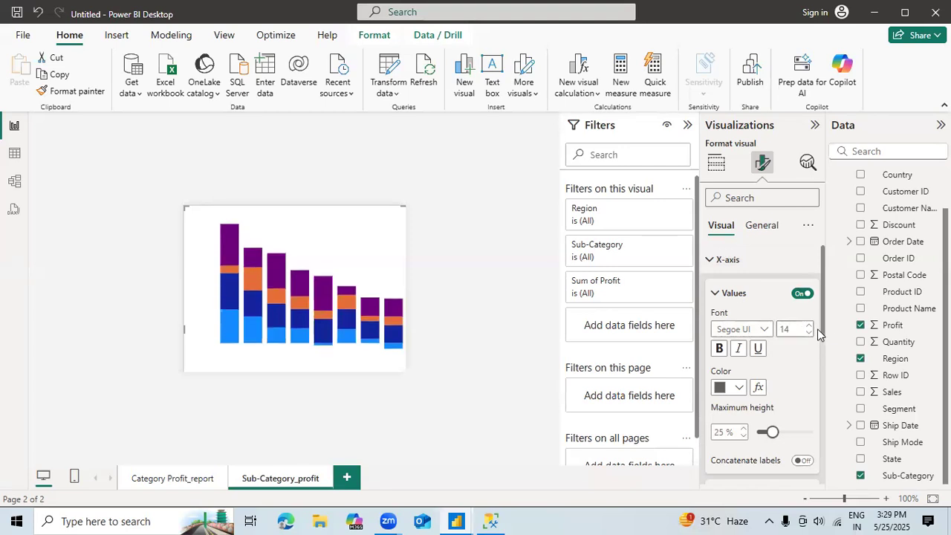
Step: Set the X-axis layout's minimum category width to 20 px after trying a value of 1
{"action": "scroll", "coordinate": [821, 355], "scroll_direction": "down", "scroll_amount": 4}
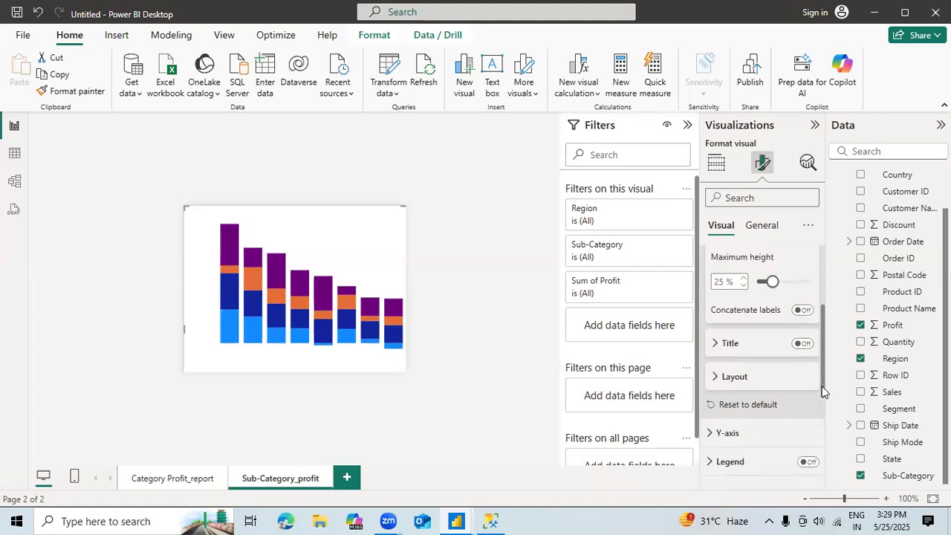
{"action": "left_click", "coordinate": [786, 364]}
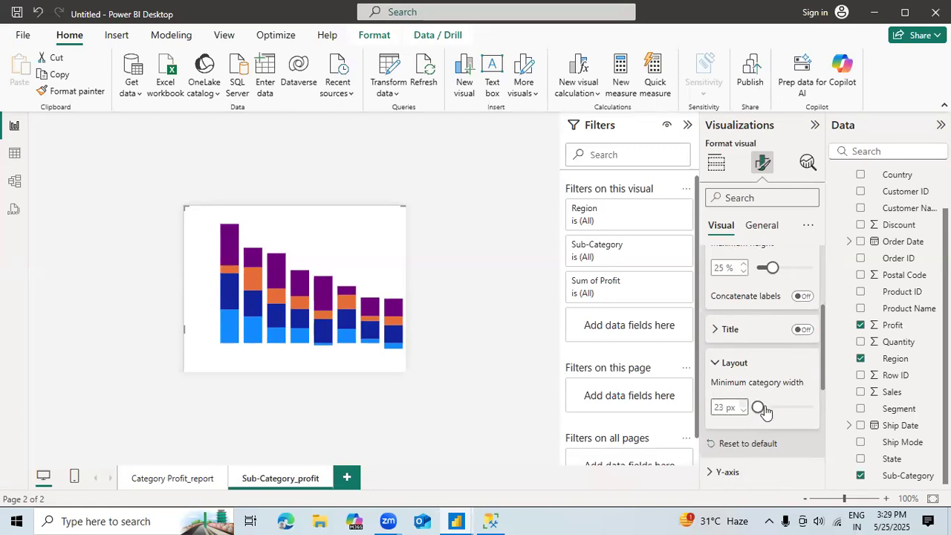
{"action": "mouse_move", "coordinate": [758, 411]}
{"action": "left_mouse_down"}
{"action": "mouse_move", "coordinate": [799, 411]}
{"action": "mouse_move", "coordinate": [739, 408]}
{"action": "left_mouse_up"}
{"action": "scroll", "coordinate": [822, 390], "scroll_direction": "down", "scroll_amount": 3}
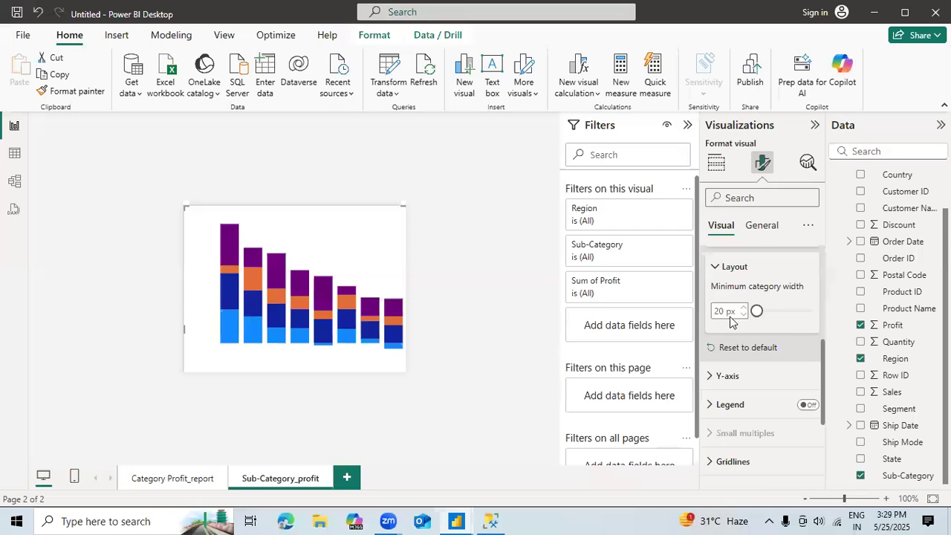
{"action": "double_click", "coordinate": [727, 311]}
{"action": "type", "text": "1"}
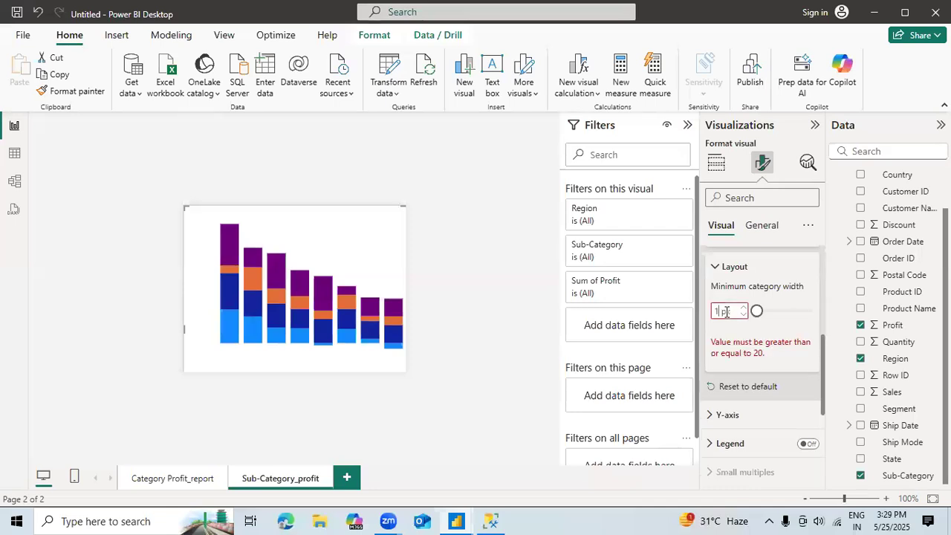
{"action": "key", "text": "BackSpace"}
{"action": "type", "text": "20"}
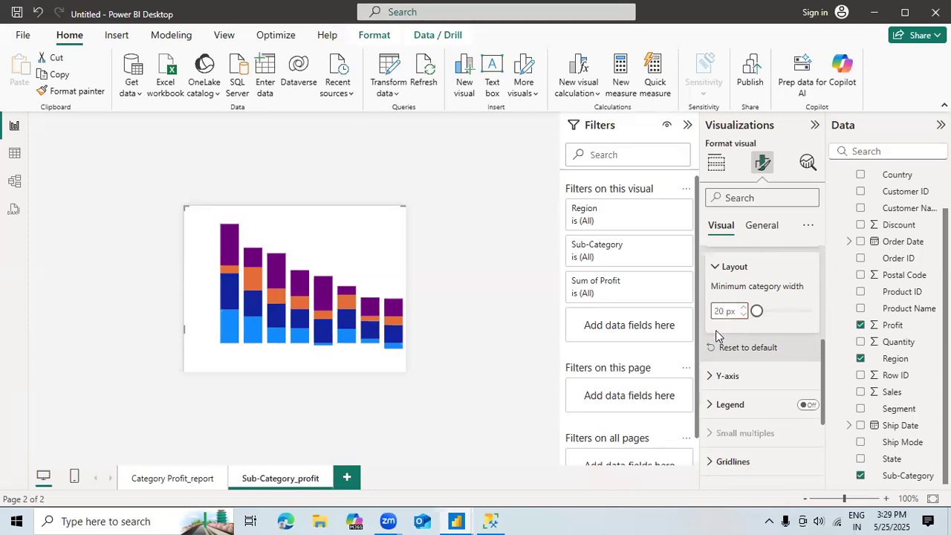
{"action": "left_click", "coordinate": [727, 376]}
{"action": "scroll", "coordinate": [727, 385], "scroll_direction": "down", "scroll_amount": 3}
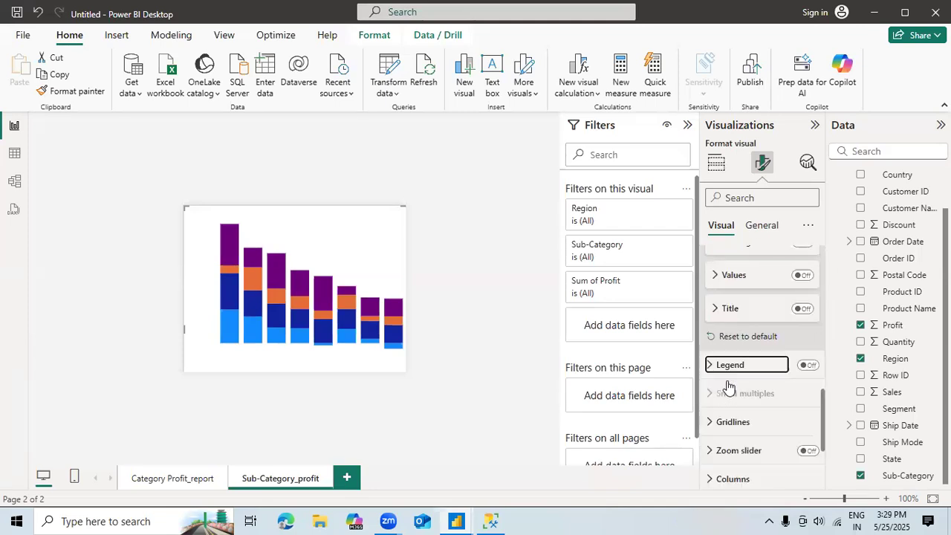
{"action": "key", "text": "Up"}
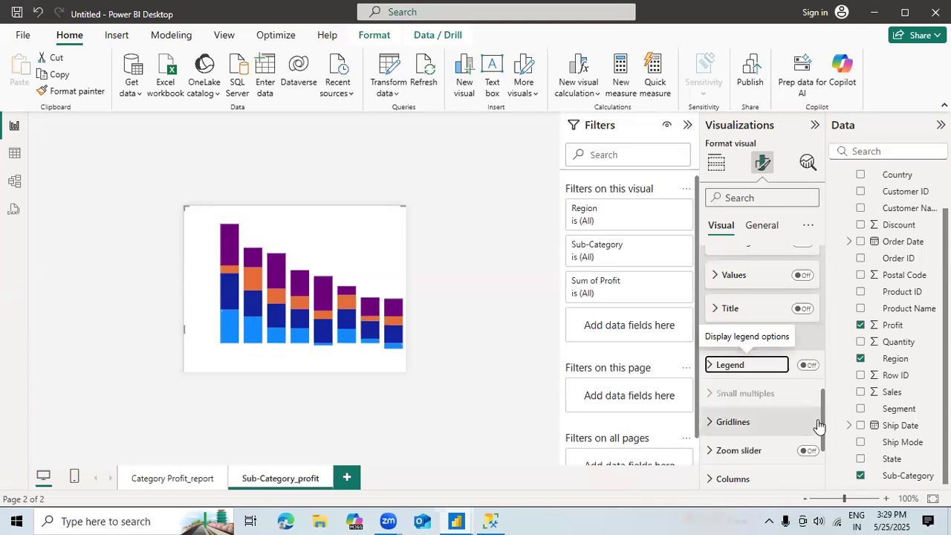
{"action": "left_click_drag", "start_coordinate": [822, 427], "coordinate": [830, 476]}
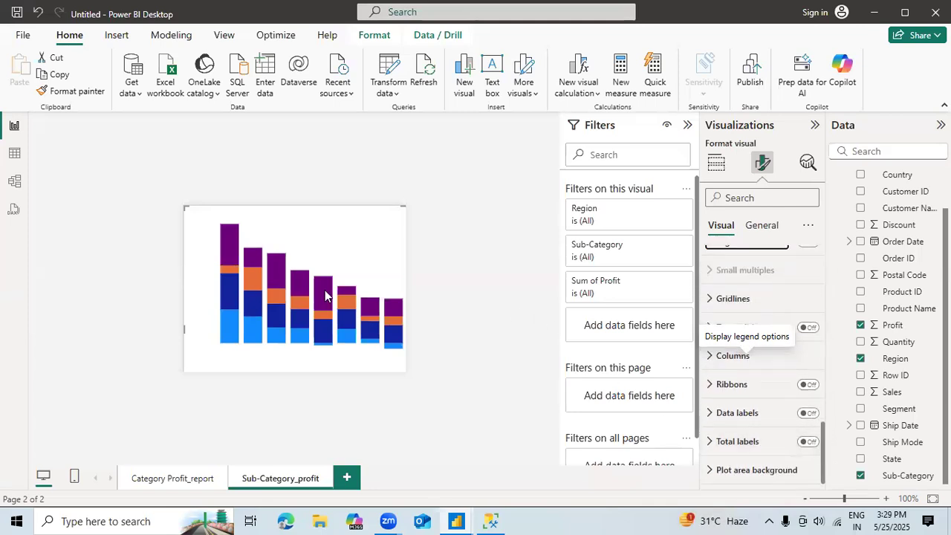
Step: Highlight individual segments in the sub-category chart and clear the highlighting again
{"action": "left_click", "coordinate": [283, 281]}
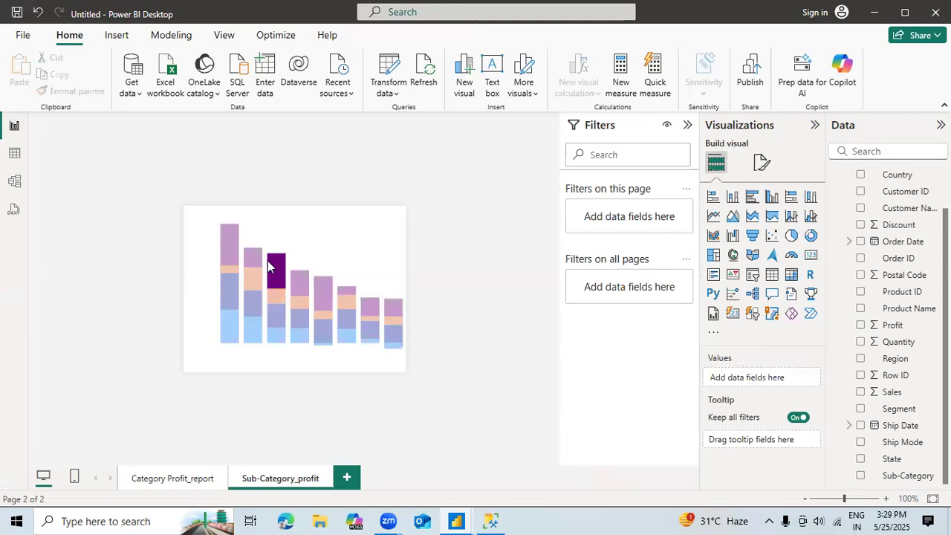
{"action": "left_click", "coordinate": [267, 261]}
{"action": "left_click", "coordinate": [225, 231]}
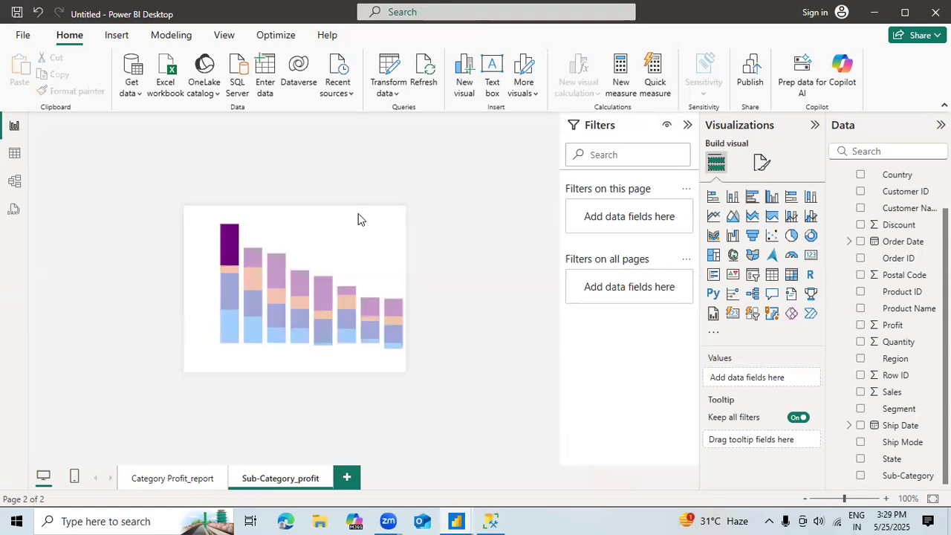
{"action": "left_click", "coordinate": [359, 214]}
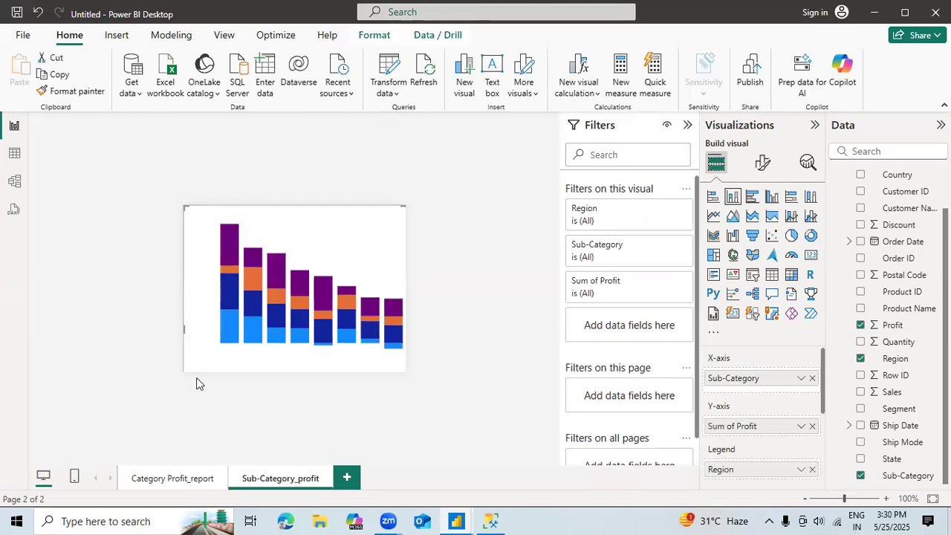
Step: On the Category Profit_report page, set the category chart's tooltip type to Report page and its page to Sub-Category_profit
{"action": "left_click", "coordinate": [160, 478]}
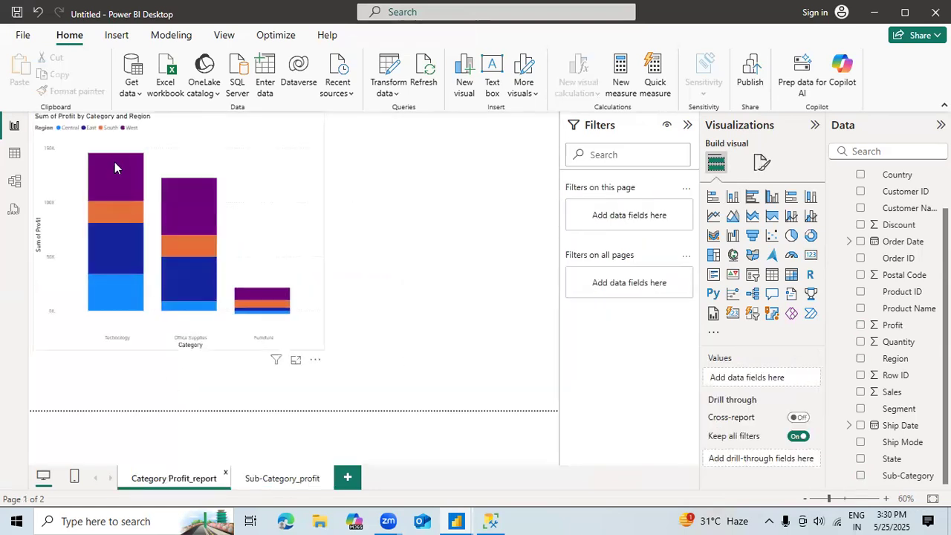
{"action": "mouse_move", "coordinate": [114, 163]}
{"action": "left_click", "coordinate": [308, 252]}
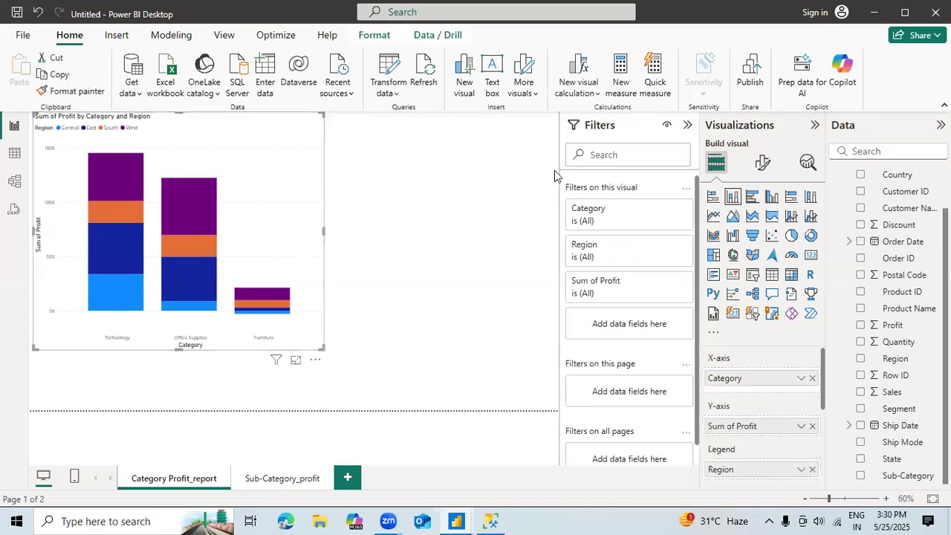
{"action": "left_click", "coordinate": [768, 165]}
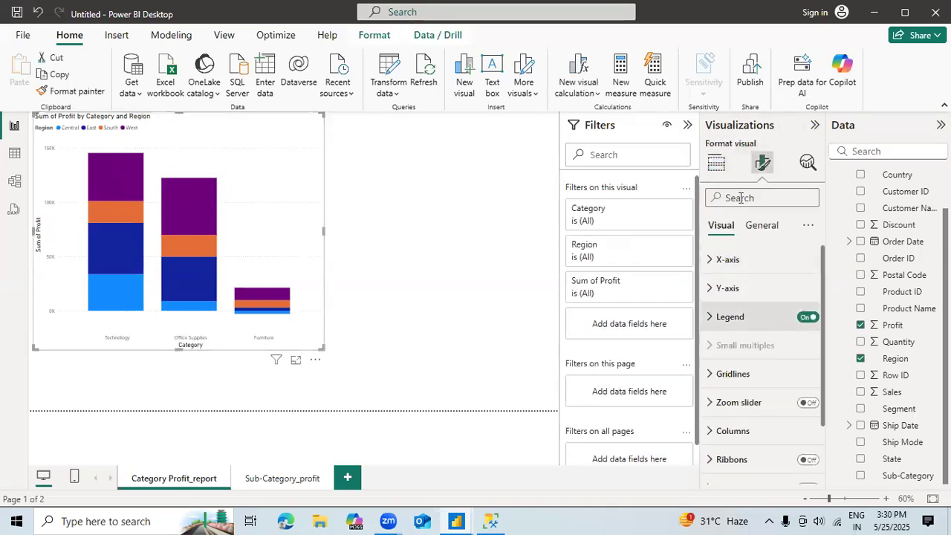
{"action": "left_click", "coordinate": [758, 226]}
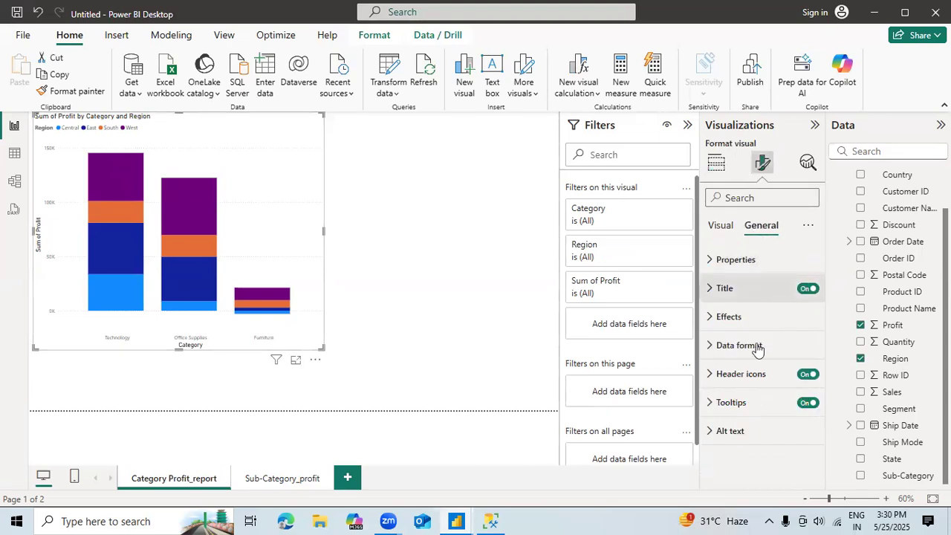
{"action": "left_click", "coordinate": [726, 405]}
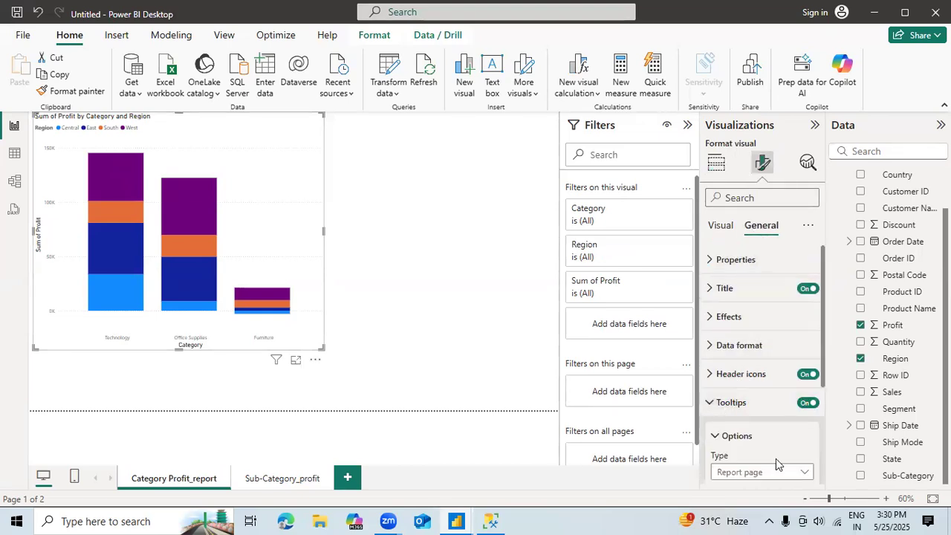
{"action": "scroll", "coordinate": [822, 407], "scroll_direction": "down", "scroll_amount": 3}
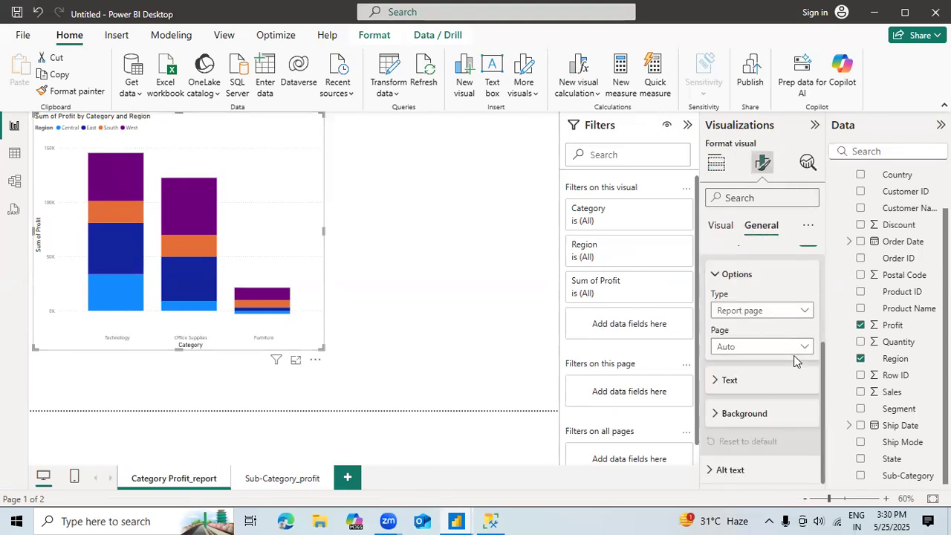
{"action": "left_click", "coordinate": [775, 312]}
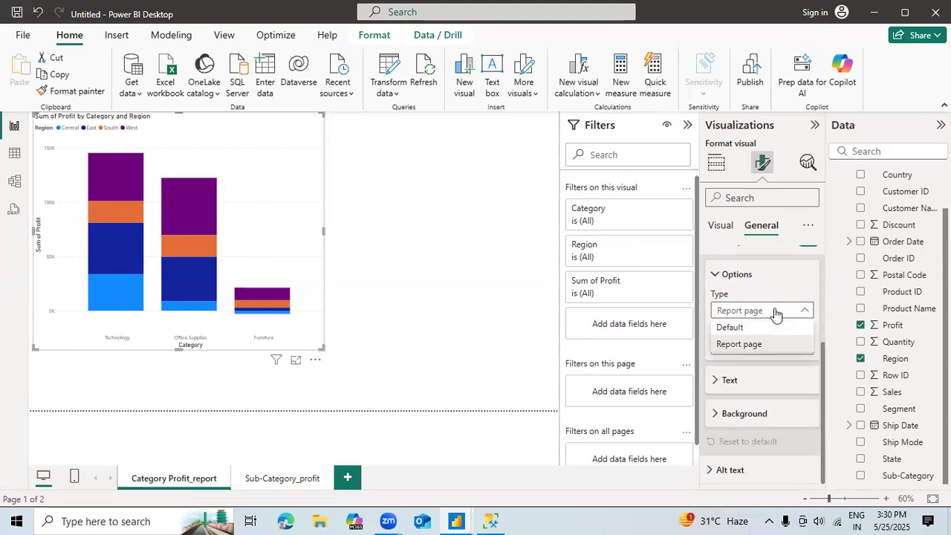
{"action": "left_click", "coordinate": [762, 345]}
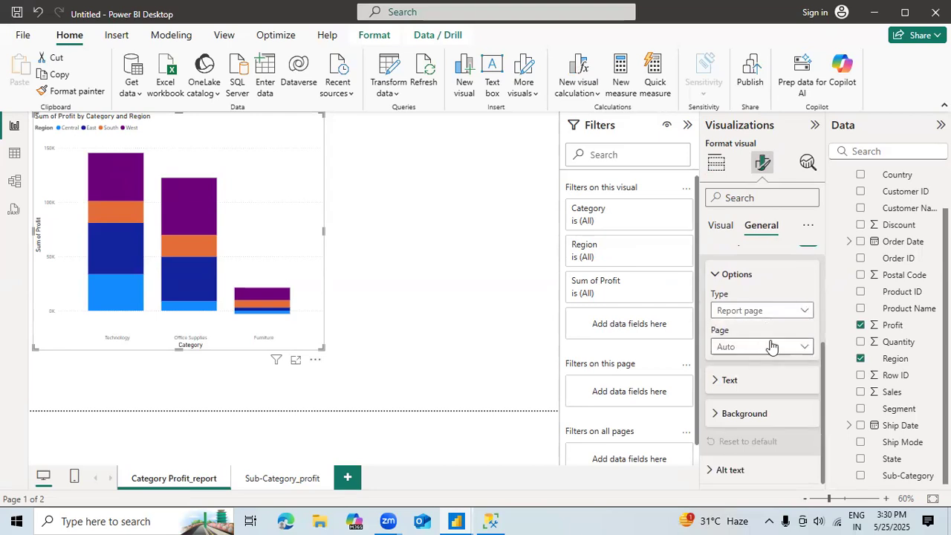
{"action": "left_click", "coordinate": [770, 347]}
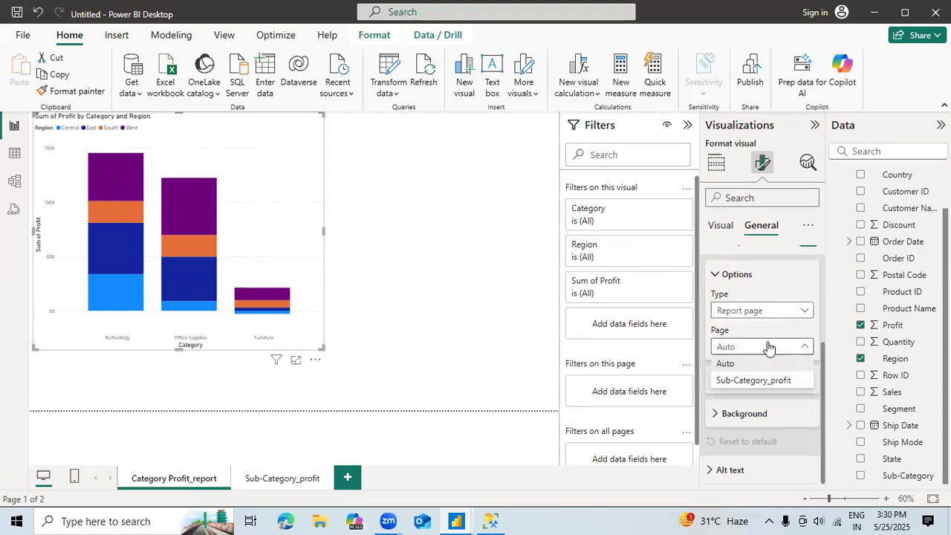
{"action": "left_click", "coordinate": [747, 382]}
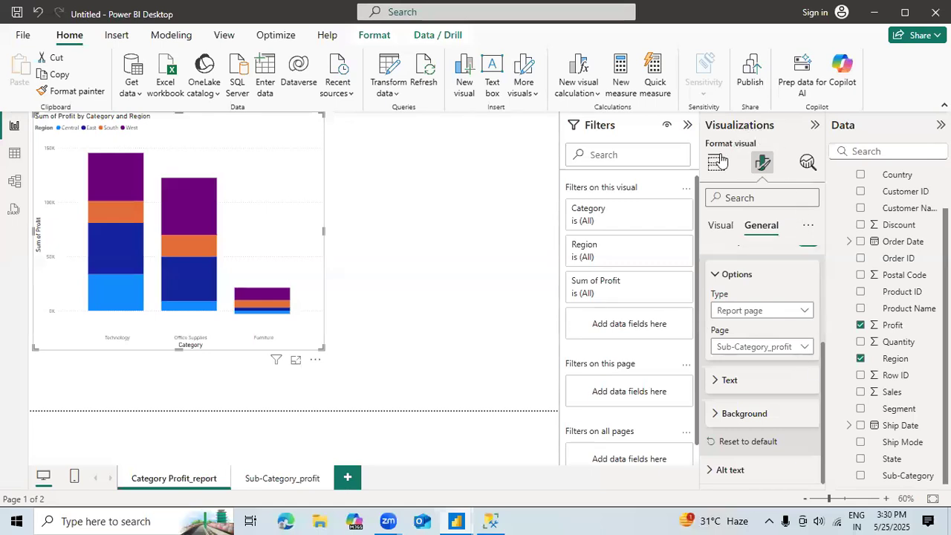
Step: Check the report page tooltip on the Technology, Office Supplies and Furniture columns of the category chart
{"action": "left_click", "coordinate": [717, 163]}
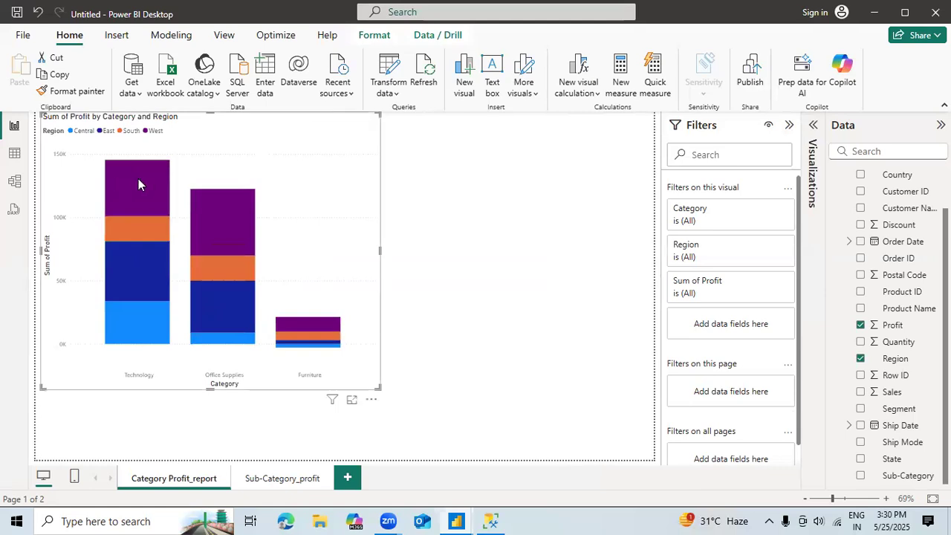
{"action": "mouse_move", "coordinate": [139, 180]}
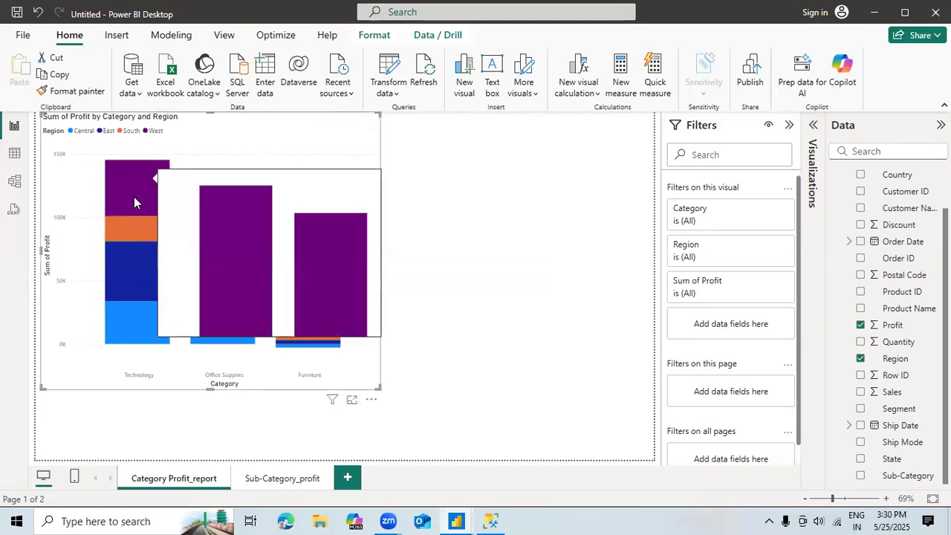
{"action": "mouse_move", "coordinate": [125, 267]}
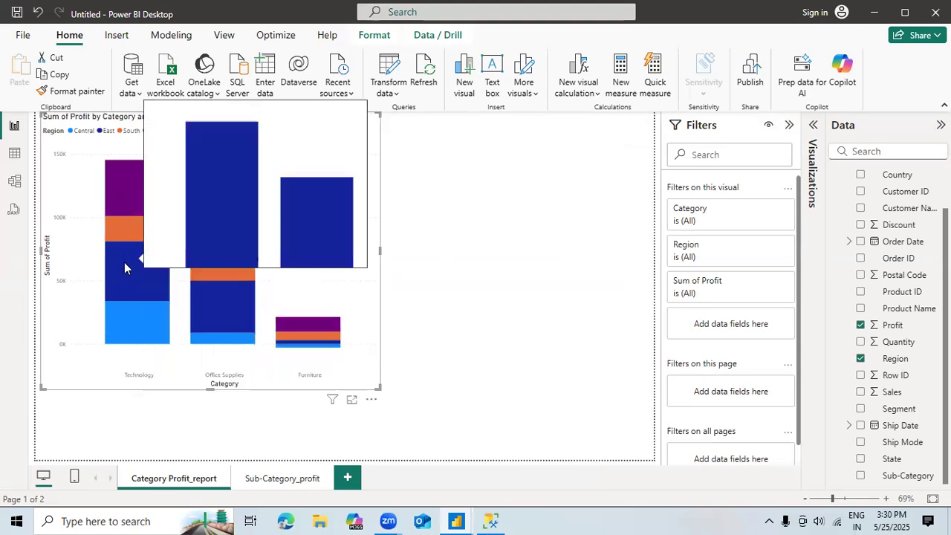
{"action": "mouse_move", "coordinate": [235, 336]}
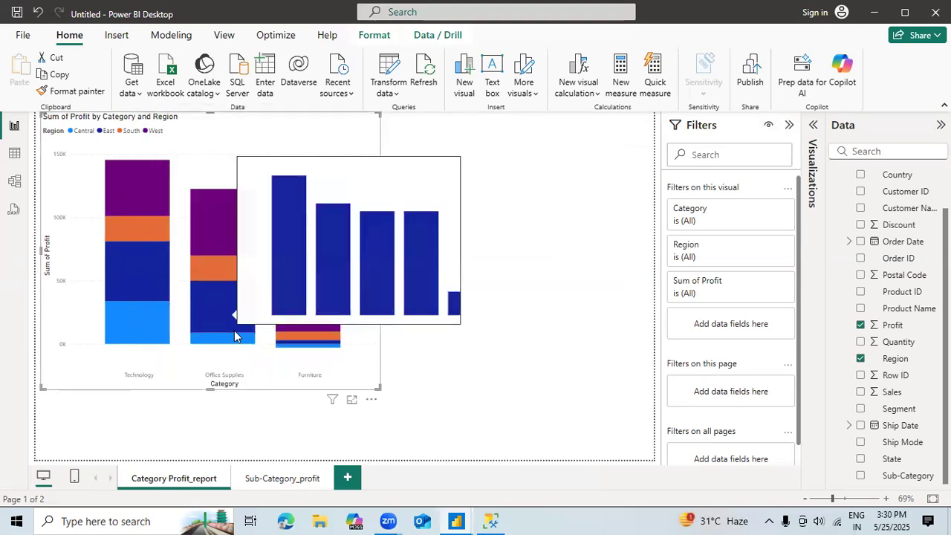
{"action": "mouse_move", "coordinate": [216, 227]}
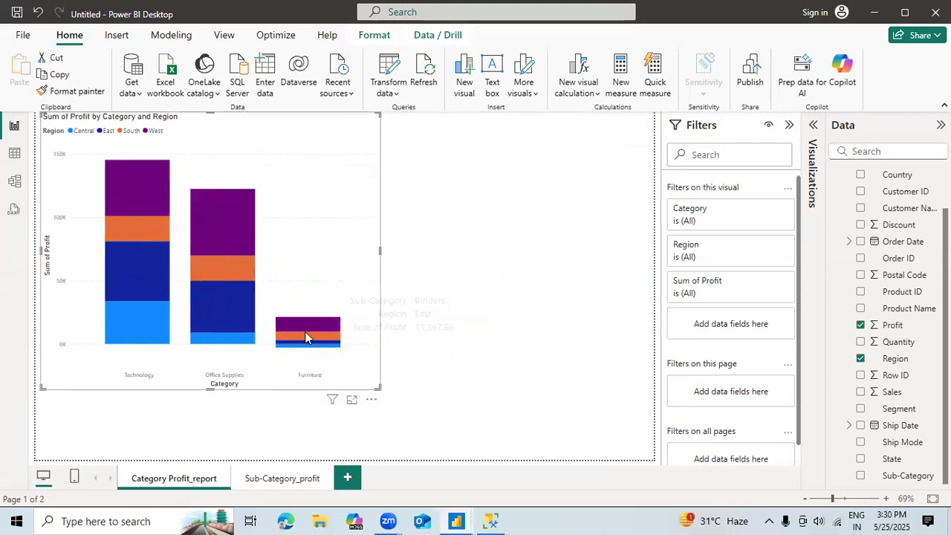
{"action": "mouse_move", "coordinate": [321, 346]}
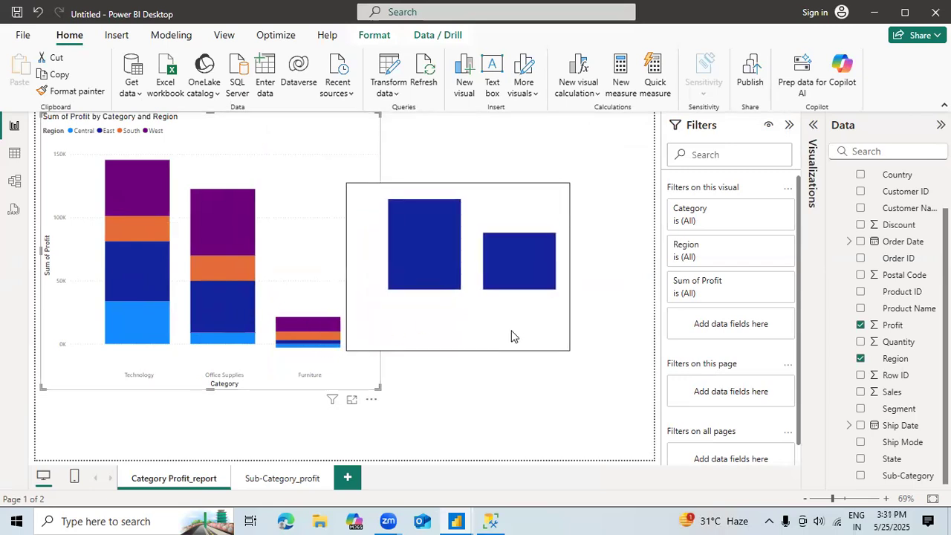
Step: On the Sub-Category_profit page, set the font size of the chart's X-axis values to 10
{"action": "left_click", "coordinate": [271, 479]}
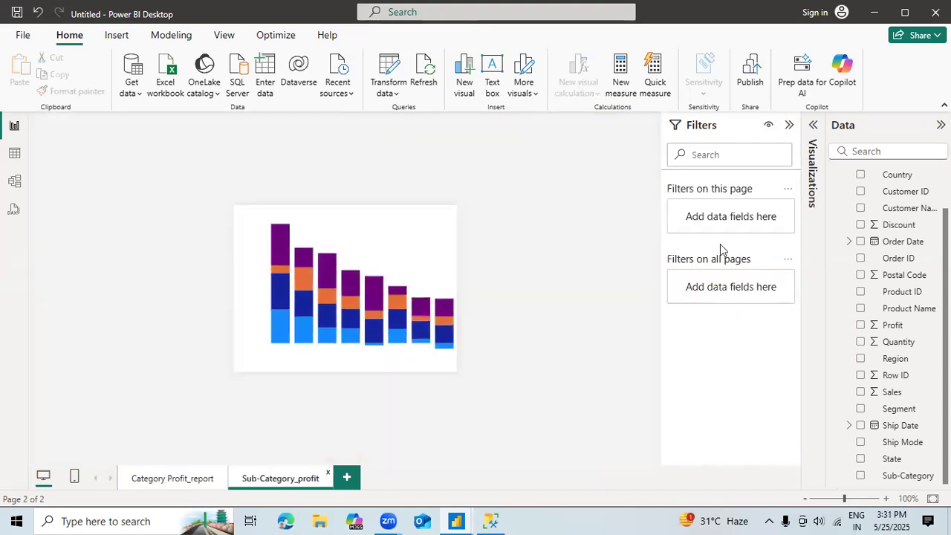
{"action": "left_click", "coordinate": [365, 258]}
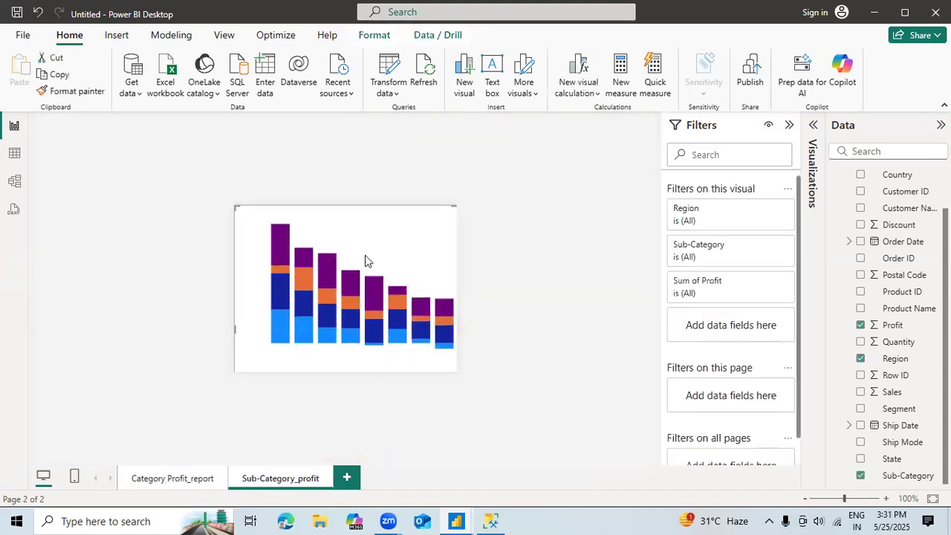
{"action": "left_click", "coordinate": [815, 127]}
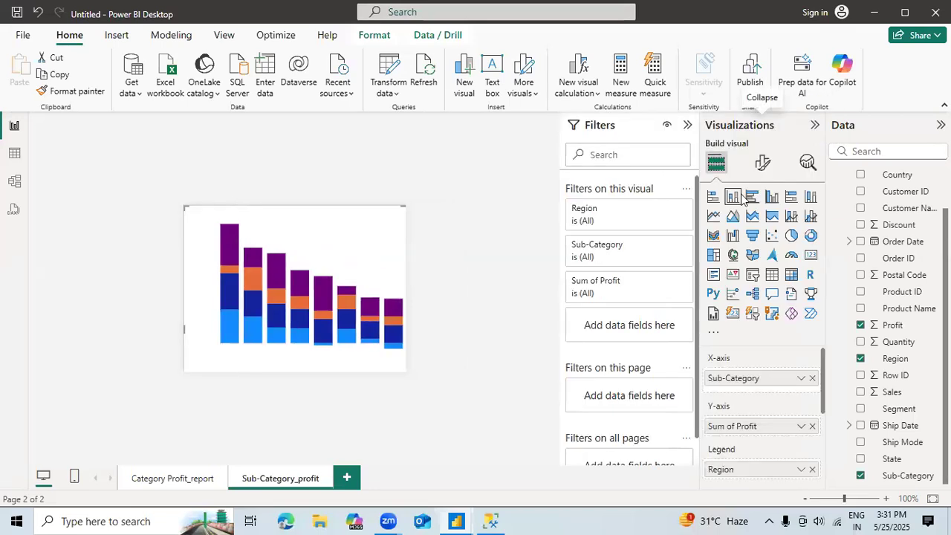
{"action": "left_click", "coordinate": [761, 170]}
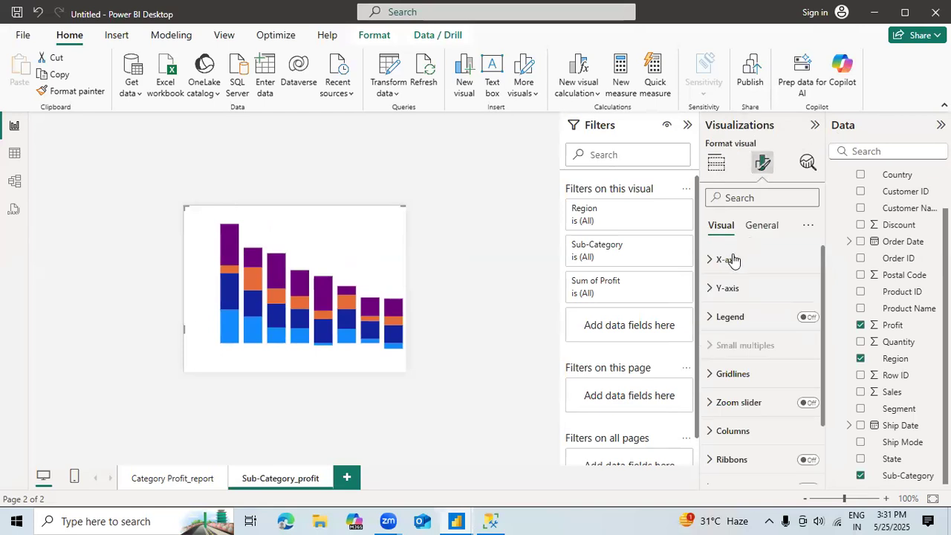
{"action": "left_click", "coordinate": [732, 260]}
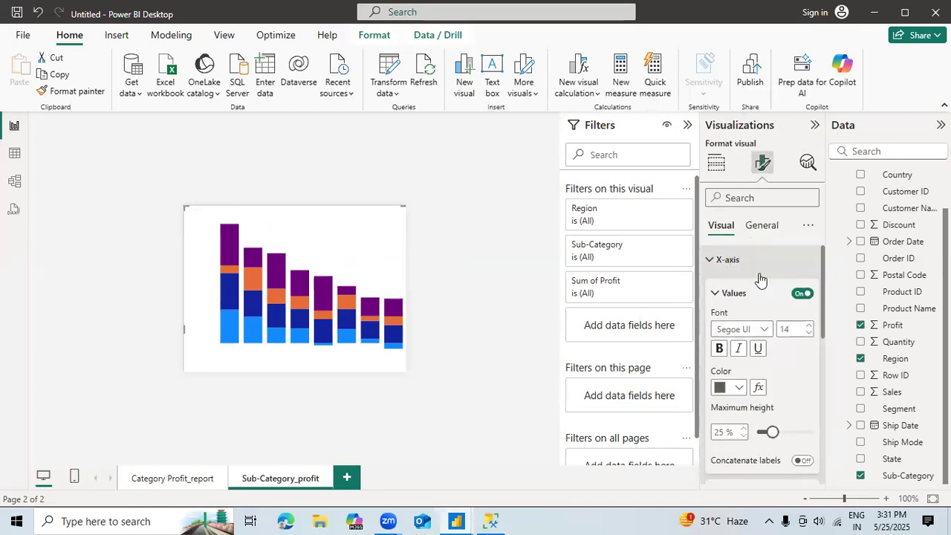
{"action": "double_click", "coordinate": [808, 333]}
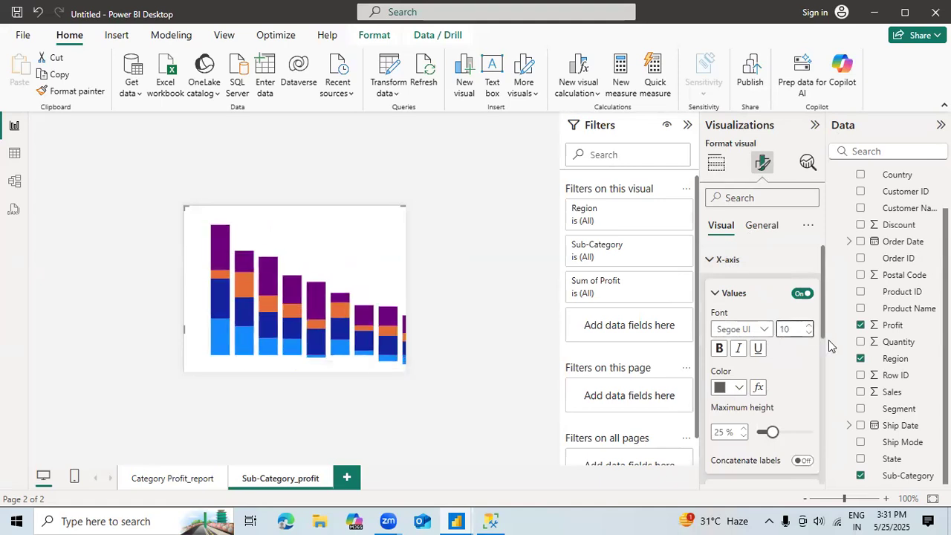
Step: Try a minimum category width of 56 px in the X-axis layout, and set it back to 20 px
{"action": "left_click_drag", "start_coordinate": [823, 338], "coordinate": [823, 437]}
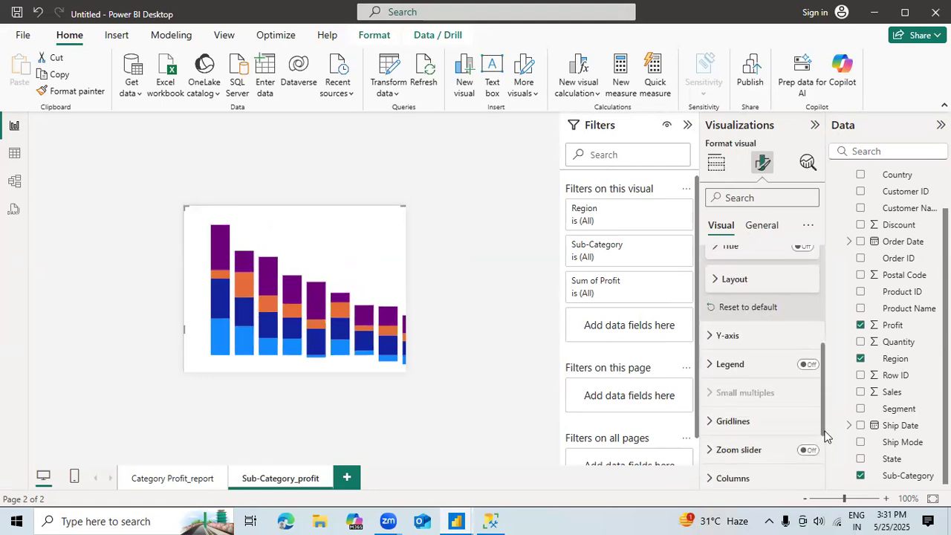
{"action": "left_click", "coordinate": [716, 281]}
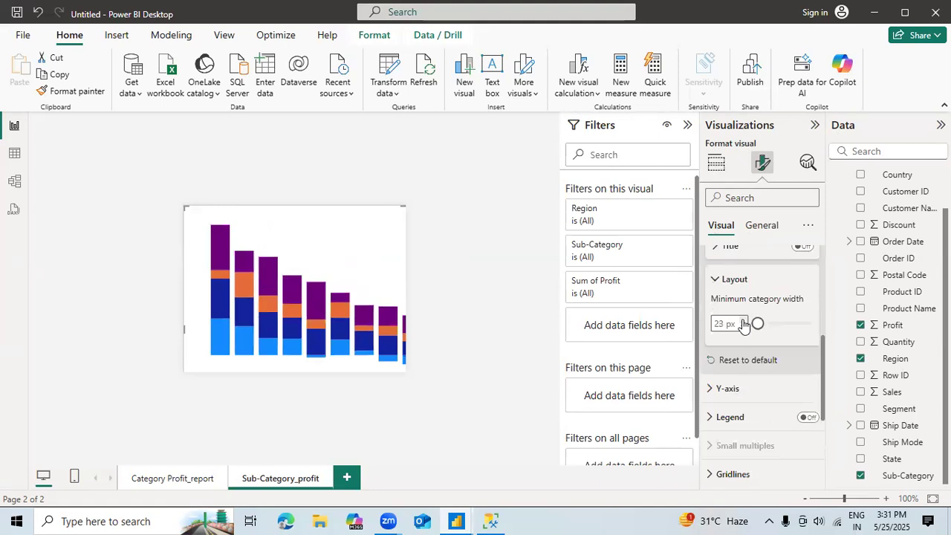
{"action": "left_click", "coordinate": [783, 325]}
{"action": "left_click_drag", "start_coordinate": [783, 325], "coordinate": [769, 327]}
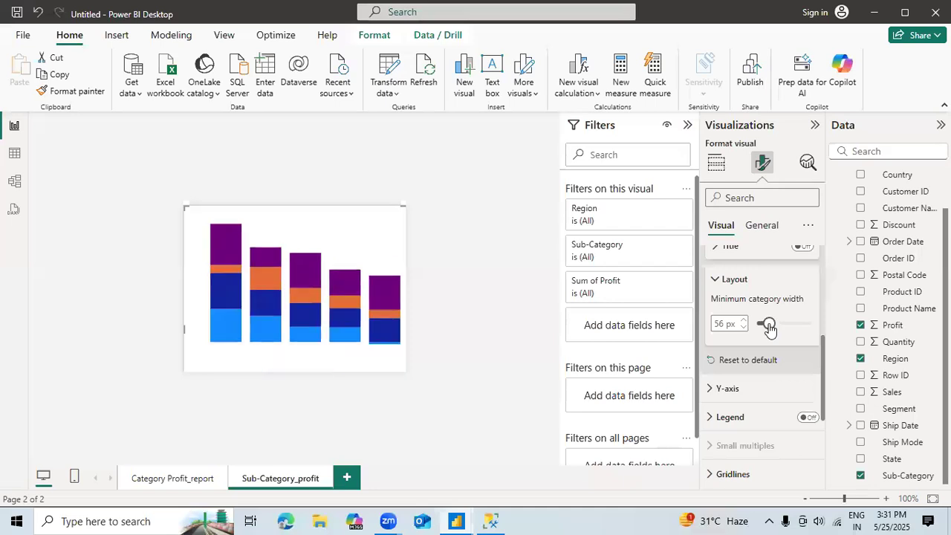
{"action": "left_click_drag", "start_coordinate": [769, 327], "coordinate": [758, 324]}
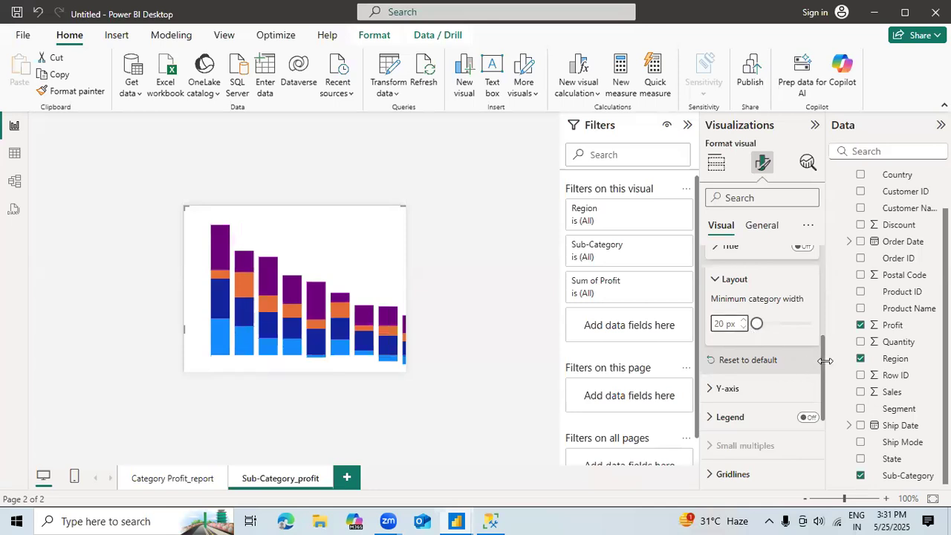
Step: Turn the sub-category chart's Y-axis values back on
{"action": "left_click_drag", "start_coordinate": [825, 370], "coordinate": [826, 421]}
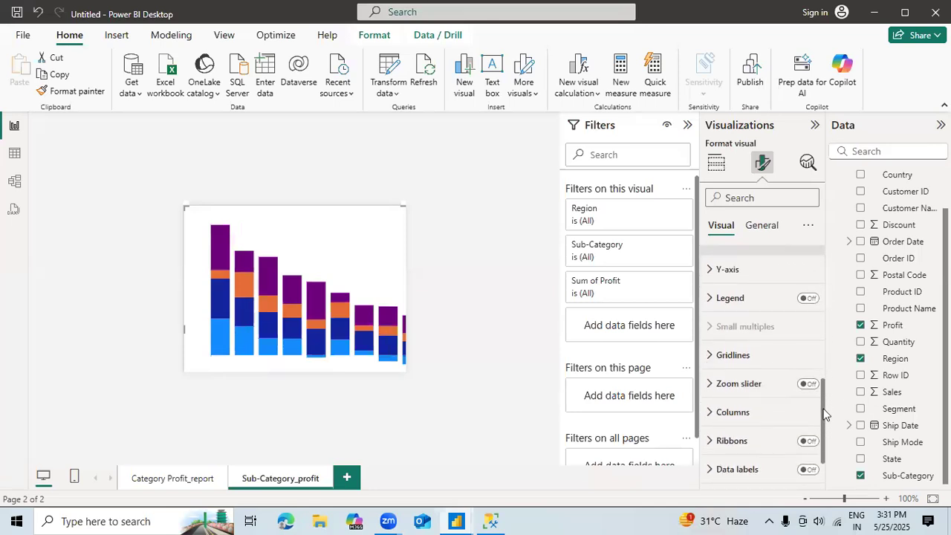
{"action": "left_click", "coordinate": [751, 273]}
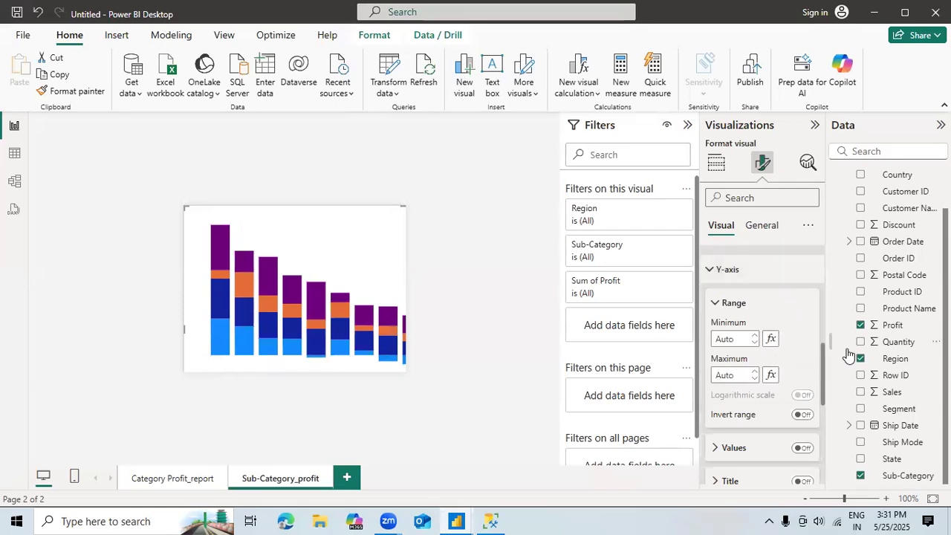
{"action": "scroll", "coordinate": [817, 377], "scroll_direction": "down", "scroll_amount": 3}
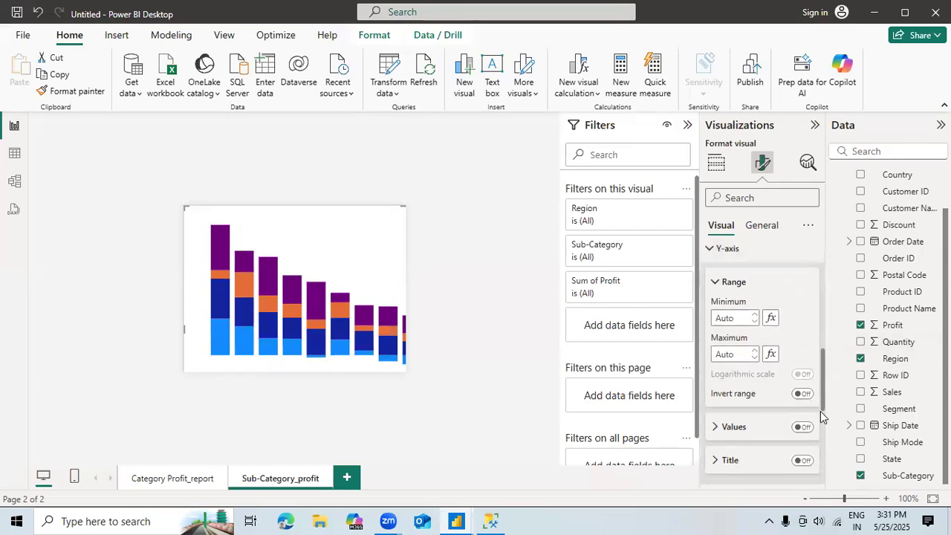
{"action": "left_click", "coordinate": [800, 318]}
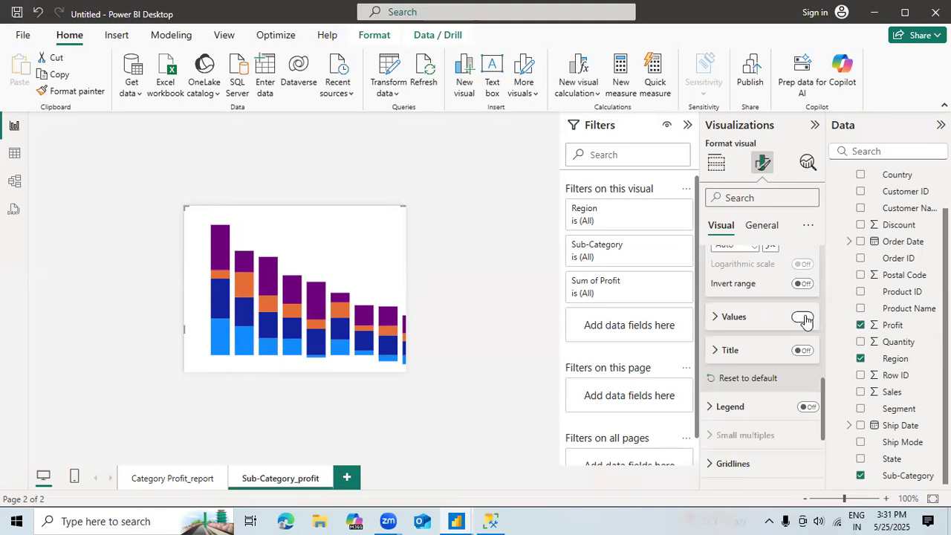
{"action": "left_click", "coordinate": [717, 318]}
Step: Turn on the sub-category chart's legend and turn off its horizontal gridlines
{"action": "left_click_drag", "start_coordinate": [822, 393], "coordinate": [825, 439]}
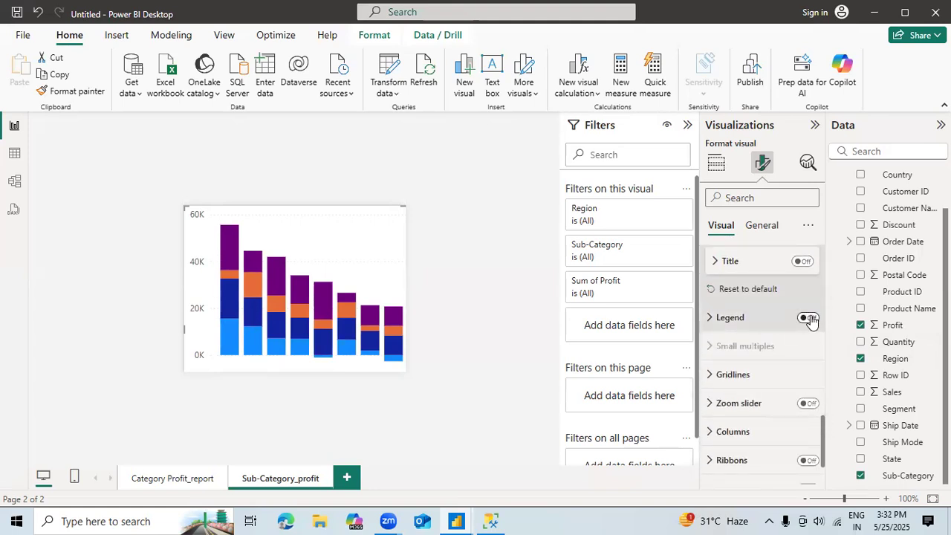
{"action": "left_click", "coordinate": [809, 318]}
{"action": "left_click", "coordinate": [744, 377]}
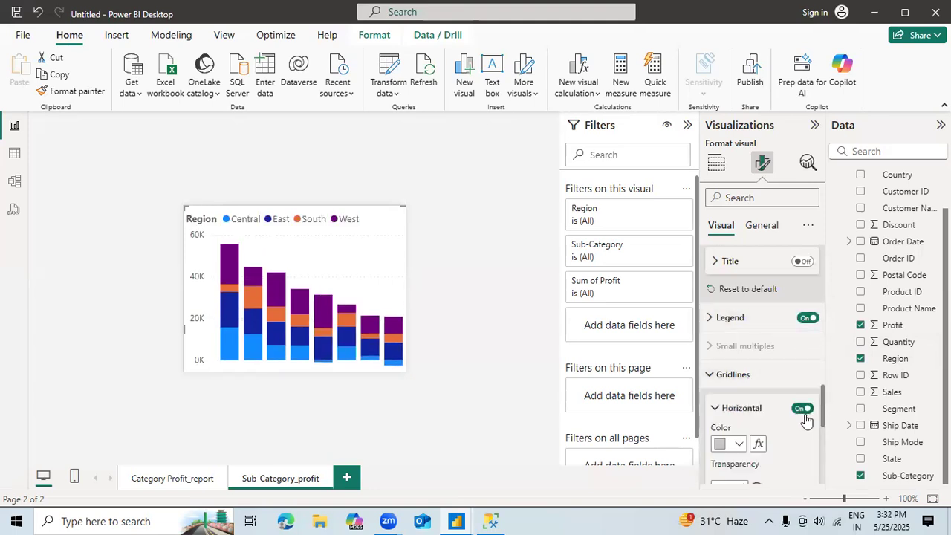
{"action": "left_click", "coordinate": [801, 410]}
Step: Turn on the total labels and data labels of the sub-category chart
{"action": "left_click_drag", "start_coordinate": [823, 408], "coordinate": [826, 461]}
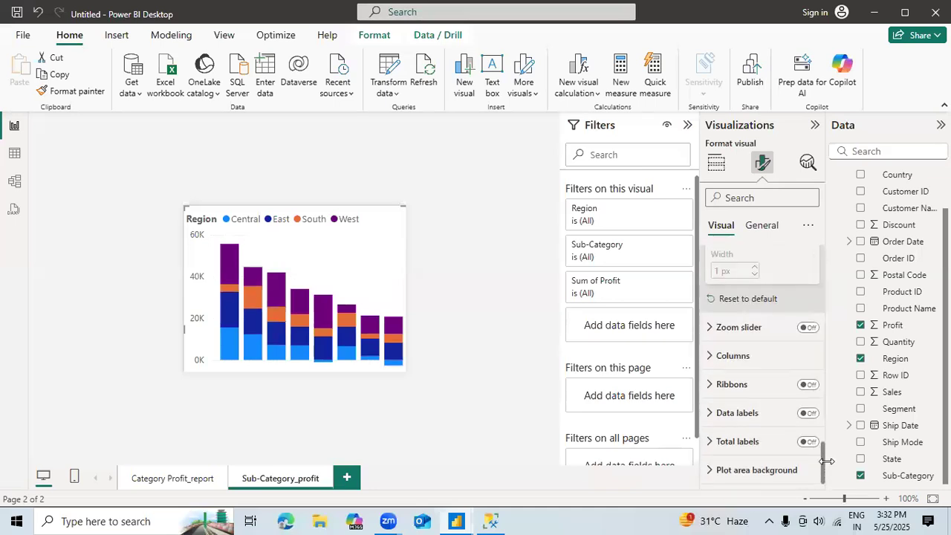
{"action": "left_click", "coordinate": [744, 360]}
{"action": "left_click_drag", "start_coordinate": [823, 425], "coordinate": [828, 488]}
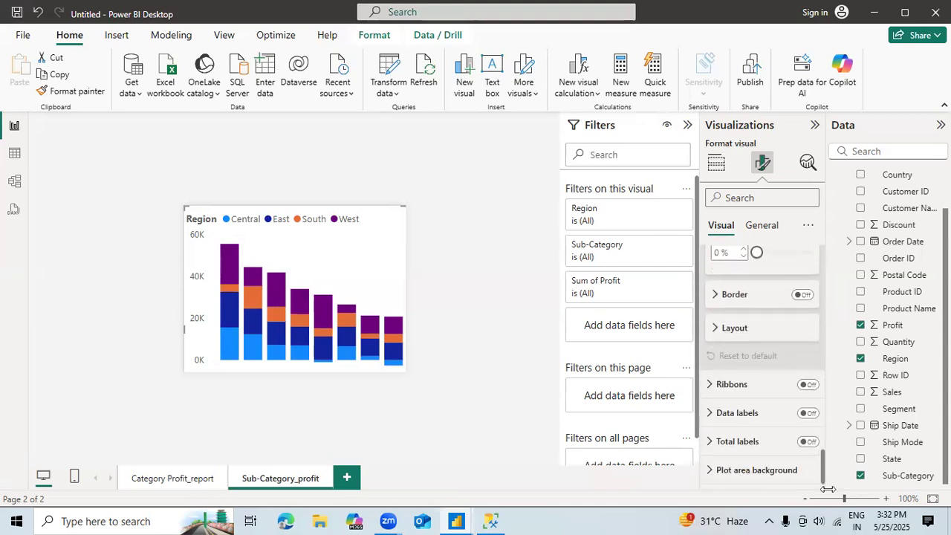
{"action": "left_click", "coordinate": [808, 442]}
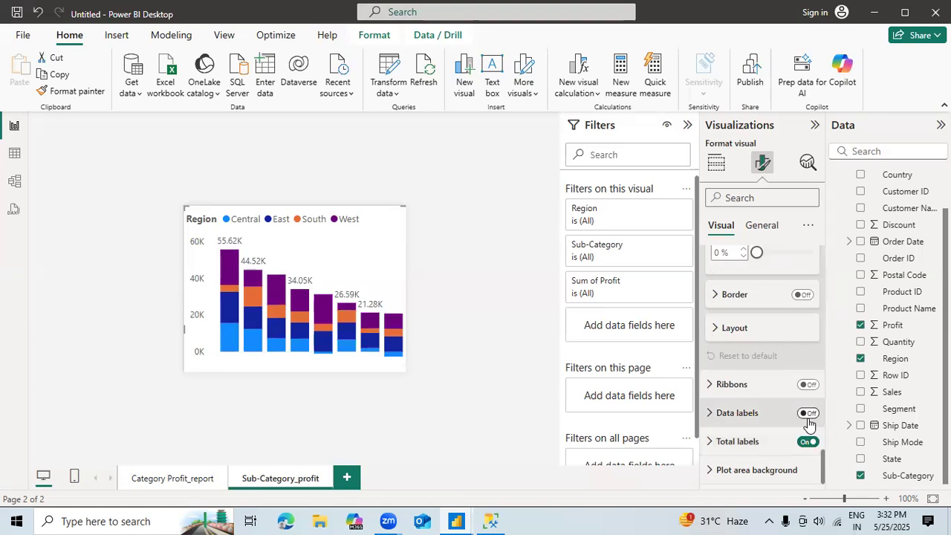
{"action": "left_click", "coordinate": [808, 414]}
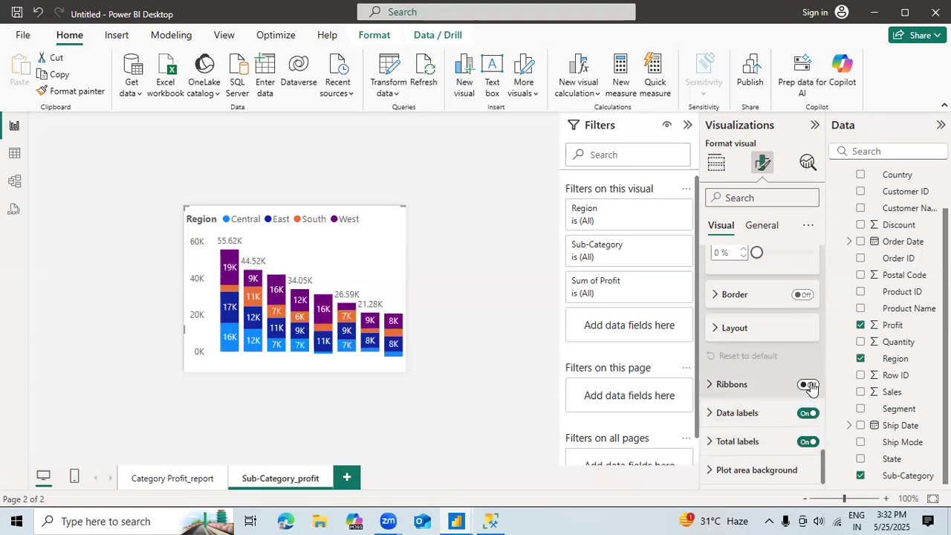
Step: Try the chart's ribbons, turn them off again, and expand the plot area background settings
{"action": "left_click", "coordinate": [808, 385]}
{"action": "left_click", "coordinate": [808, 385]}
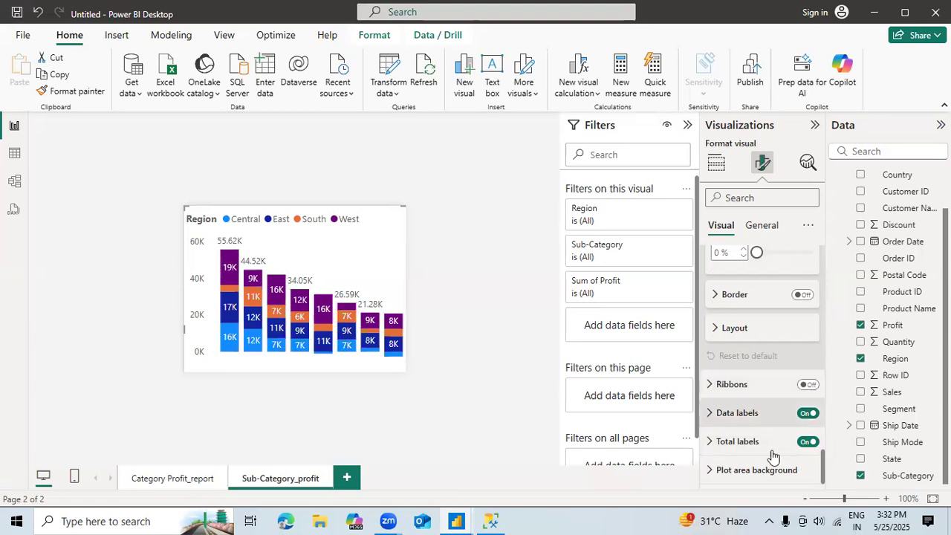
{"action": "left_click", "coordinate": [817, 471]}
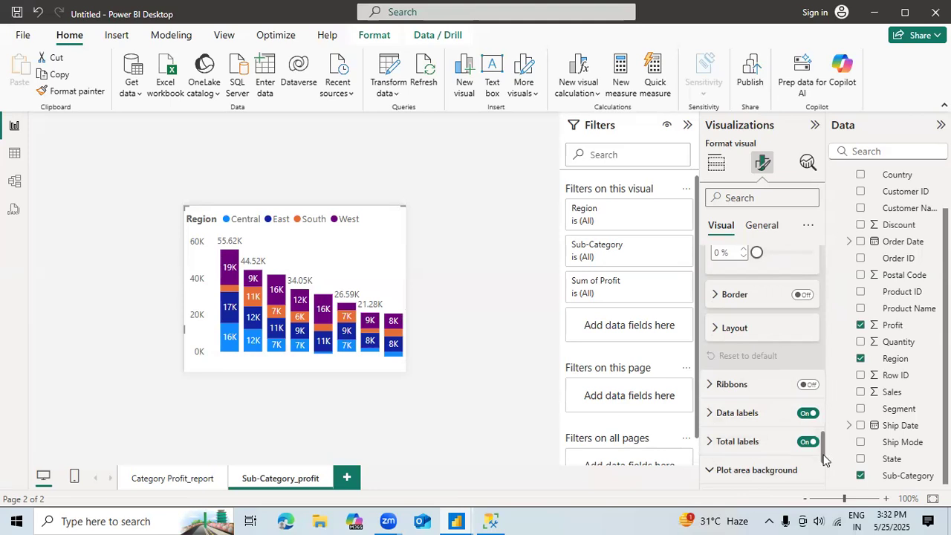
{"action": "scroll", "coordinate": [821, 483], "scroll_direction": "down", "scroll_amount": 3}
Step: In the chart's general size properties, set the height to 240
{"action": "left_click_drag", "start_coordinate": [822, 496], "coordinate": [811, 238]}
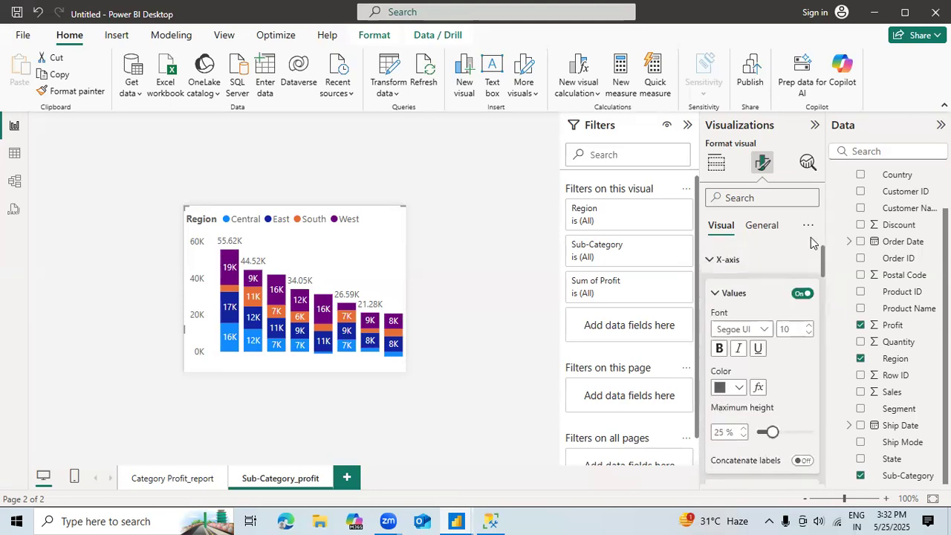
{"action": "left_click", "coordinate": [766, 230]}
{"action": "left_click", "coordinate": [741, 258]}
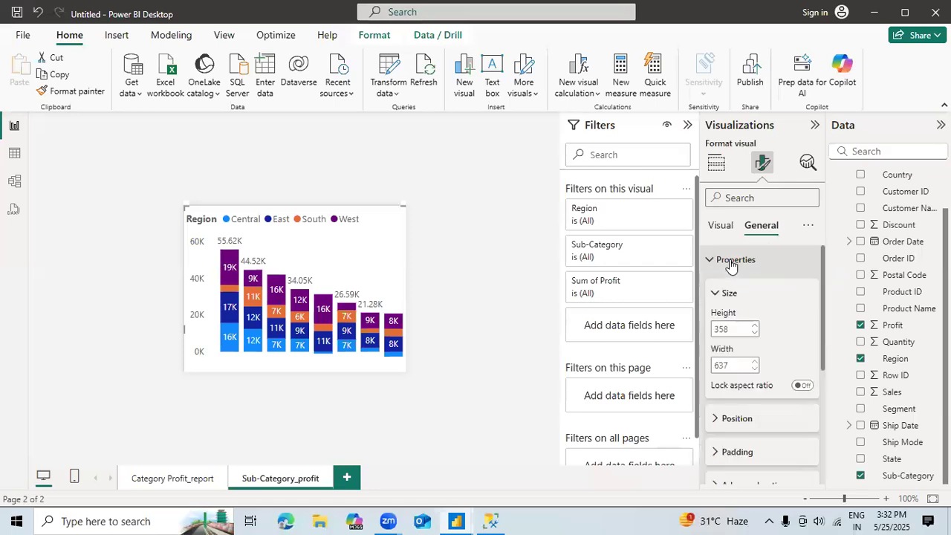
{"action": "left_click", "coordinate": [753, 334]}
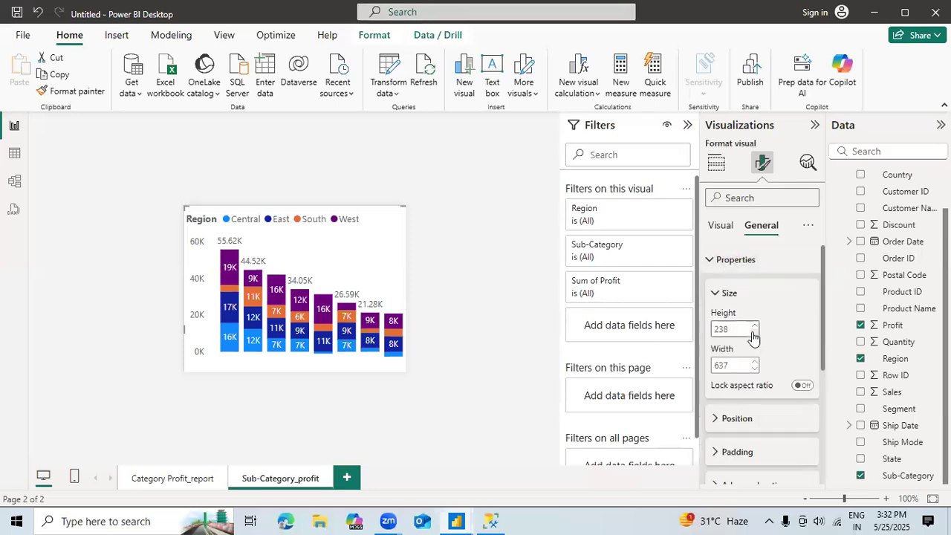
{"action": "left_click", "coordinate": [754, 334]}
{"action": "left_click", "coordinate": [754, 334]}
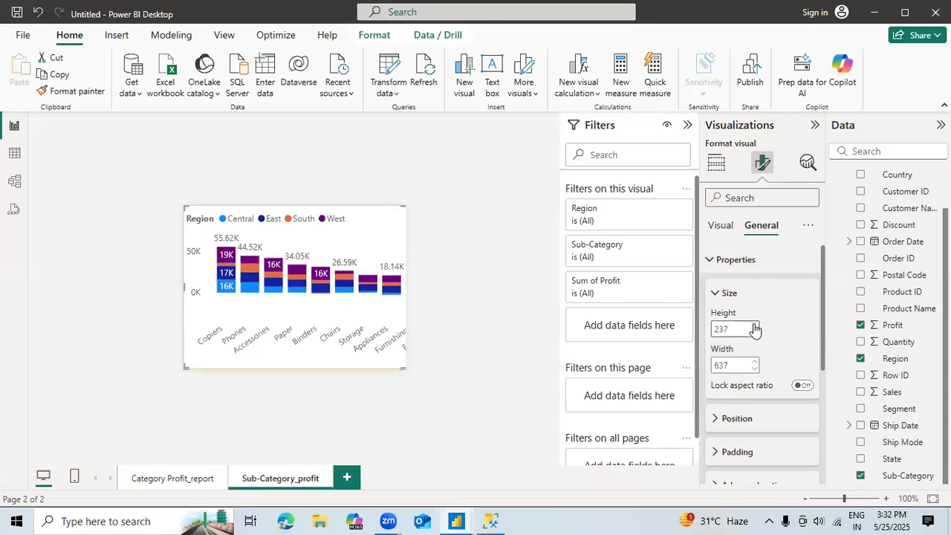
{"action": "left_click", "coordinate": [755, 327]}
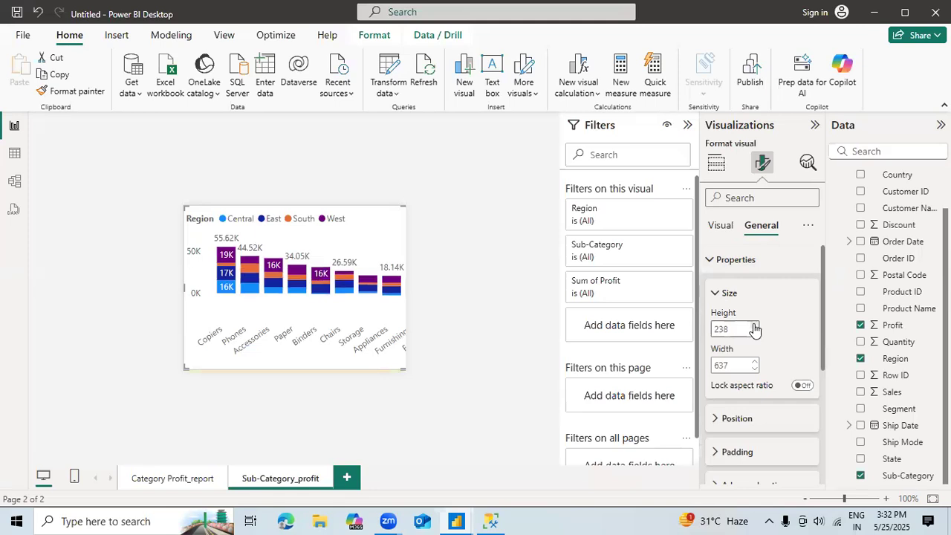
{"action": "left_click", "coordinate": [755, 327]}
{"action": "left_click", "coordinate": [754, 327]}
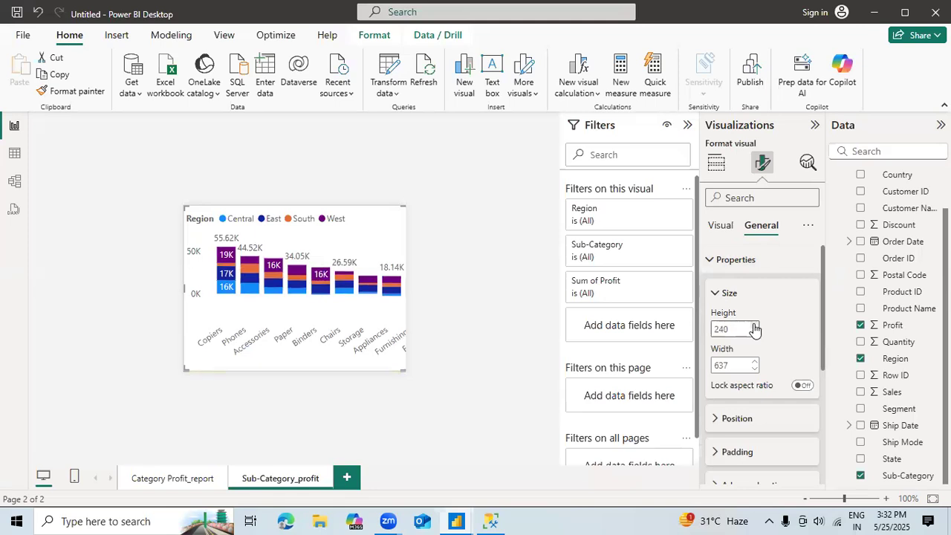
Step: Reduce the sub-category chart's width in small decrements to 296
{"action": "left_click", "coordinate": [755, 372]}
{"action": "left_click", "coordinate": [755, 371]}
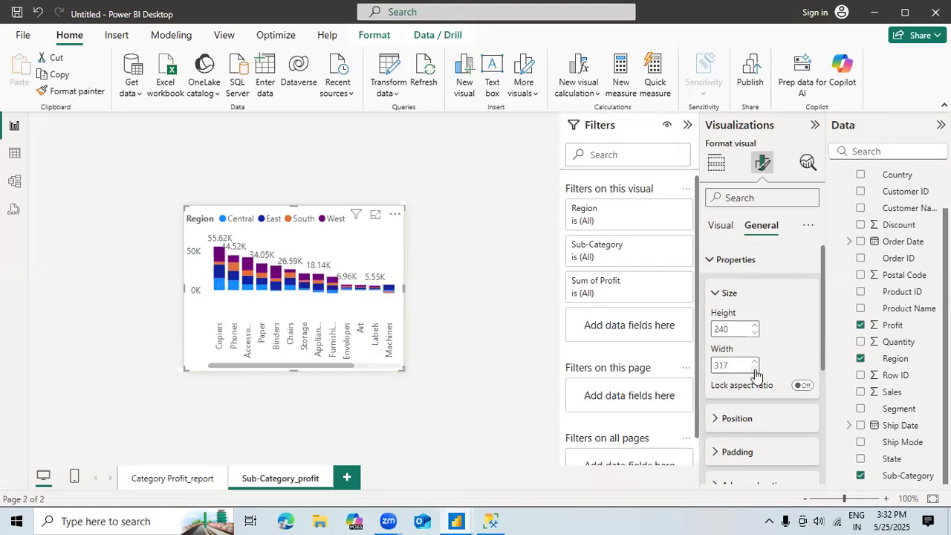
{"action": "double_click", "coordinate": [755, 370]}
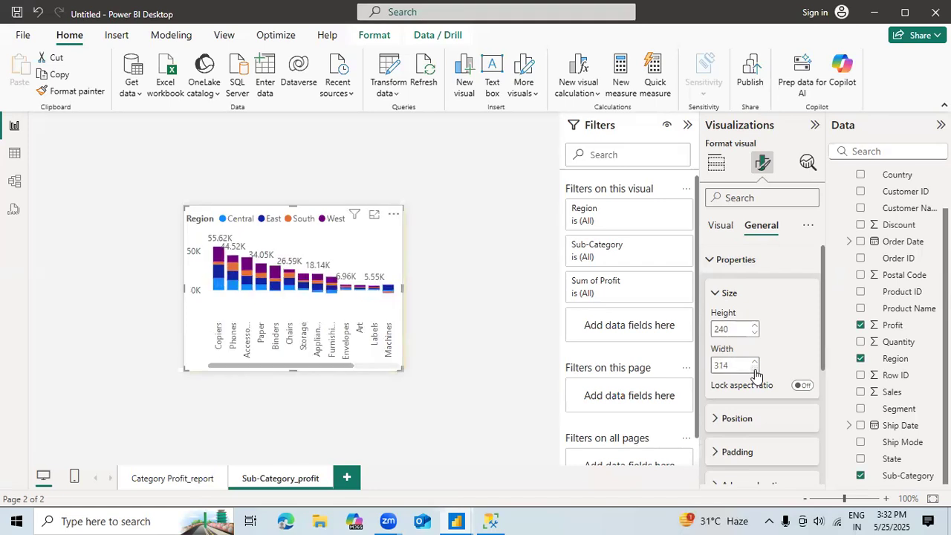
{"action": "double_click", "coordinate": [755, 371]}
{"action": "left_click", "coordinate": [755, 370]}
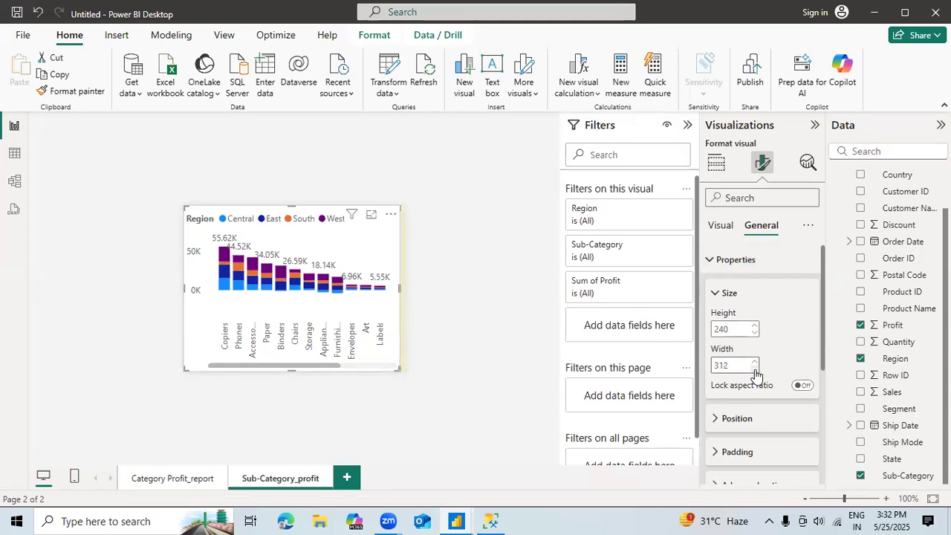
{"action": "left_click", "coordinate": [755, 370]}
{"action": "left_click", "coordinate": [755, 371]}
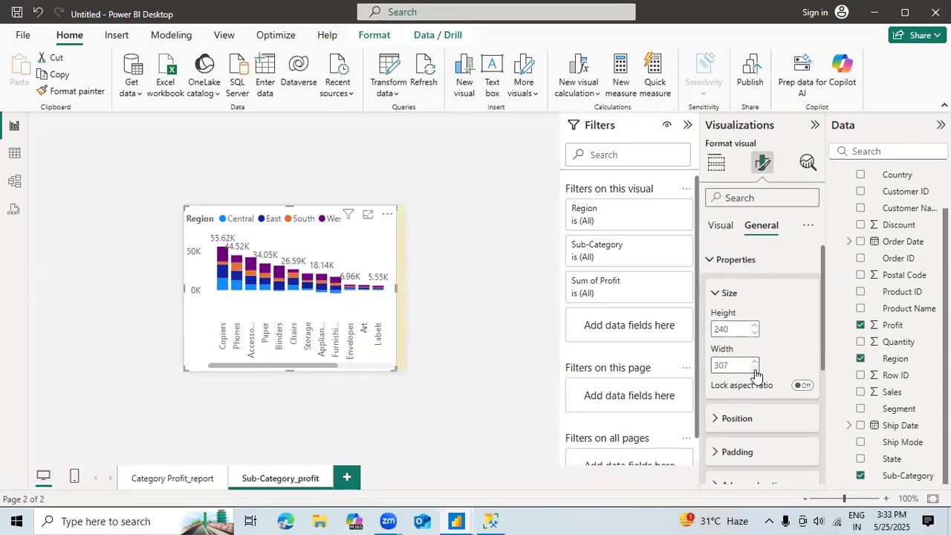
{"action": "left_click", "coordinate": [755, 371]}
{"action": "left_click", "coordinate": [755, 371]}
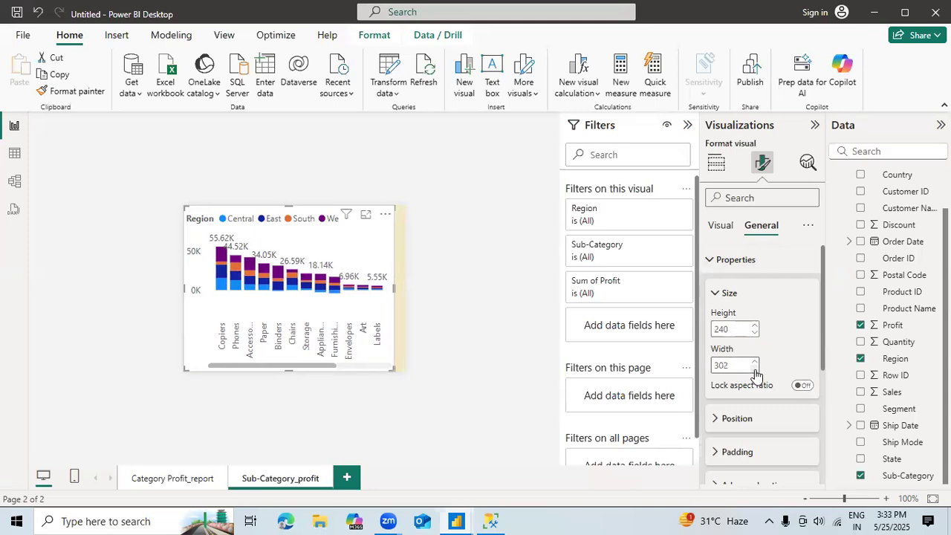
{"action": "left_click", "coordinate": [755, 370]}
{"action": "left_click", "coordinate": [755, 371]}
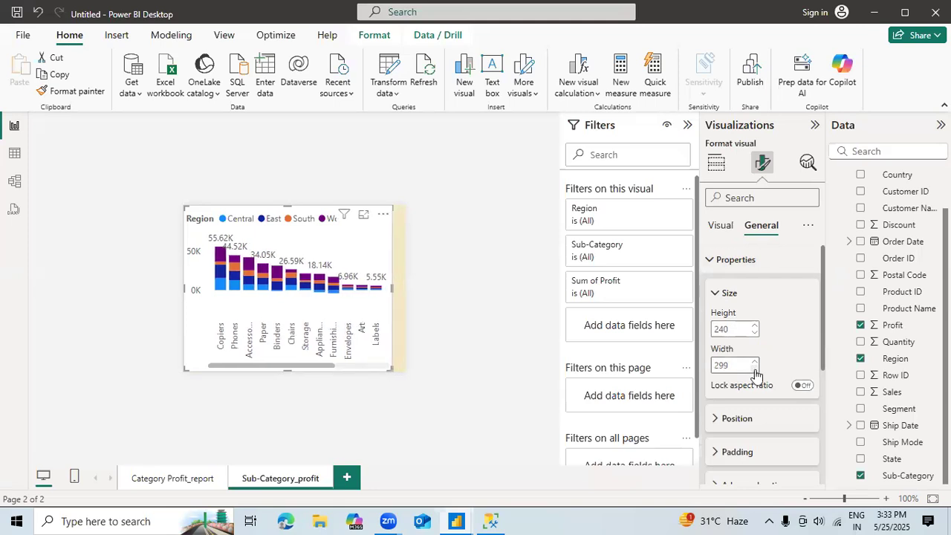
Step: Try a chart width of 275, and stretch the chart back to the full width of the tooltip page
{"action": "double_click", "coordinate": [735, 366]}
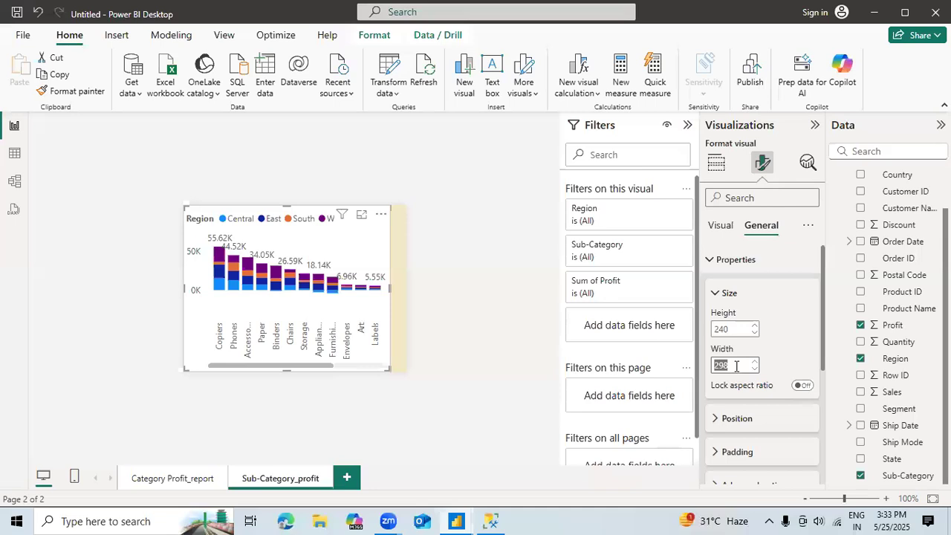
{"action": "type", "text": "275"}
{"action": "key", "text": "Return"}
{"action": "left_click", "coordinate": [737, 370]}
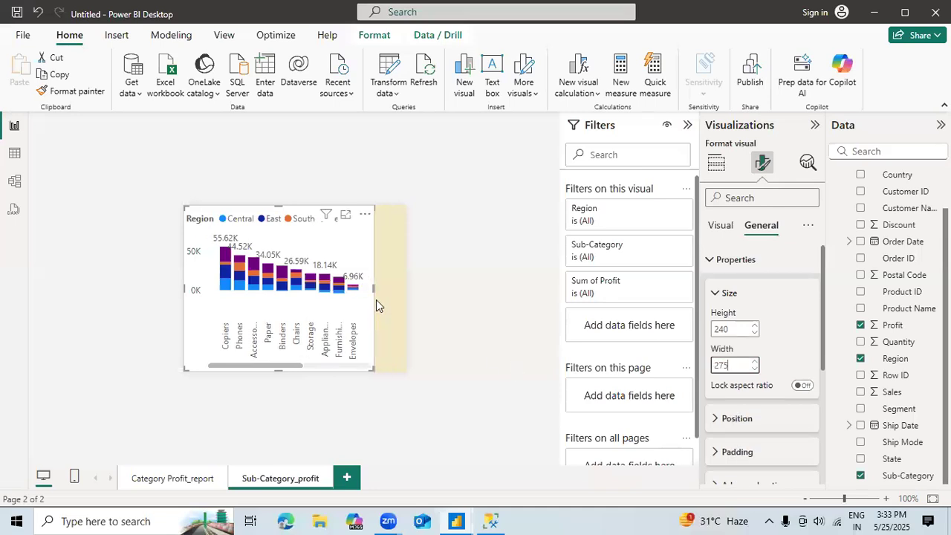
{"action": "left_click_drag", "start_coordinate": [372, 288], "coordinate": [407, 299]}
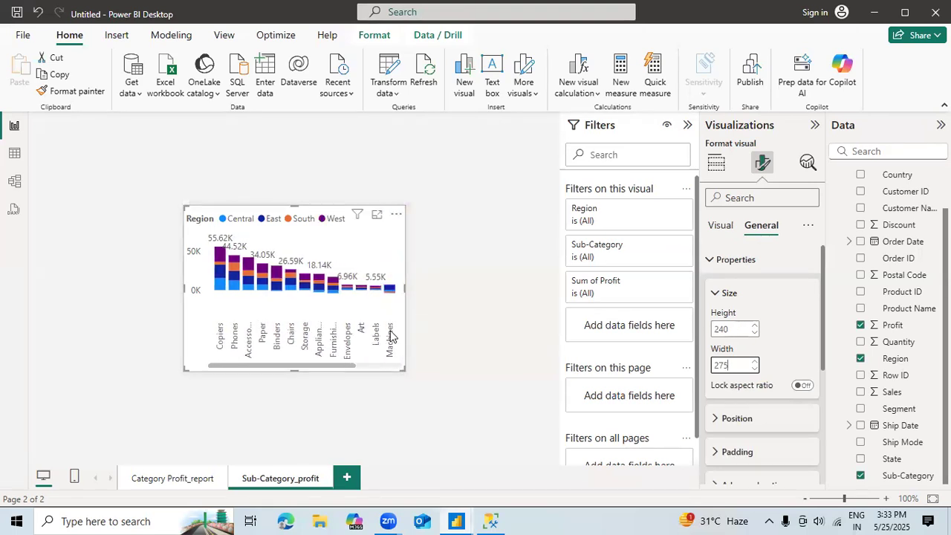
Step: Try a chart width of 250, and widen the chart back to the page edge at about 320
{"action": "left_click", "coordinate": [740, 365]}
{"action": "key", "text": "BackSpace"}
{"action": "key", "text": "BackSpace"}
{"action": "key", "text": "BackSpace"}
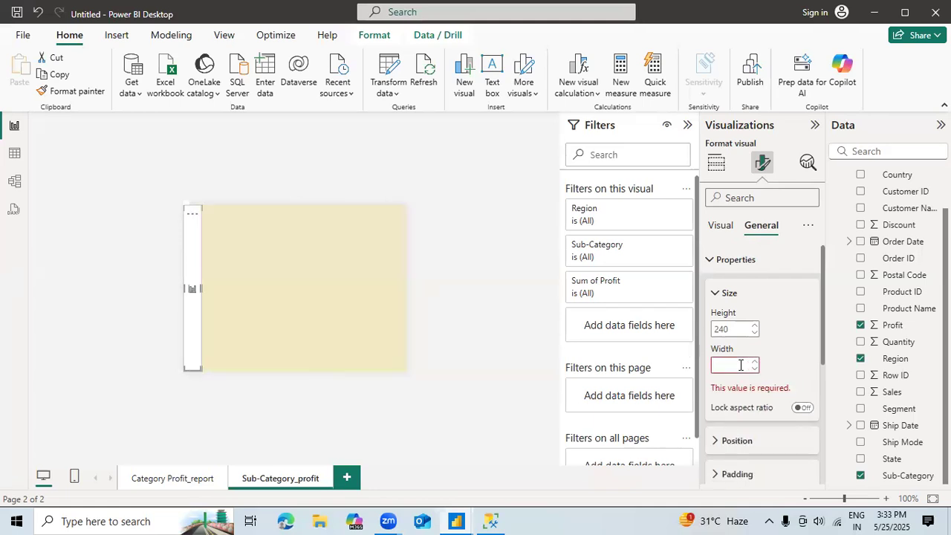
{"action": "type", "text": "250"}
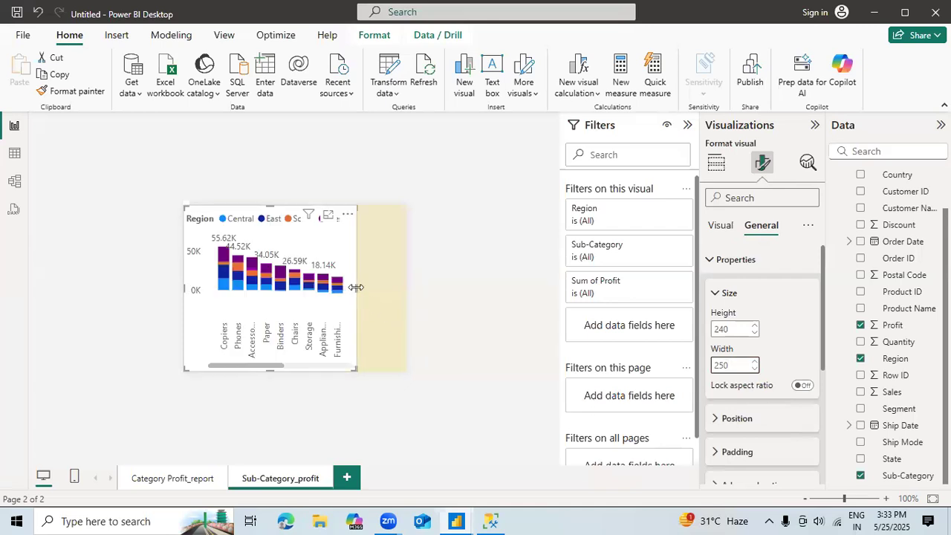
{"action": "left_click_drag", "start_coordinate": [376, 291], "coordinate": [409, 291]}
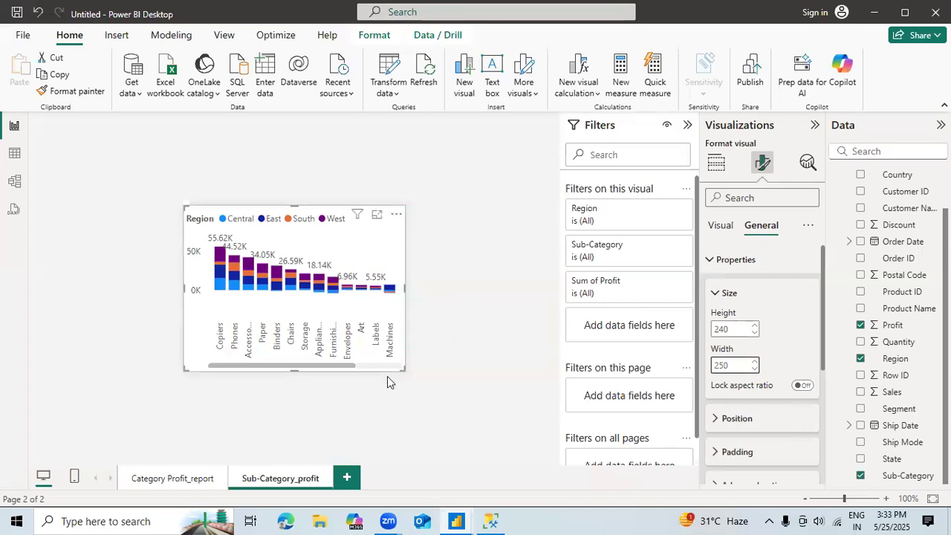
Step: Try shortening the sub-category chart to a height of about 215, and stretch it back to 240
{"action": "left_click_drag", "start_coordinate": [401, 370], "coordinate": [401, 349]}
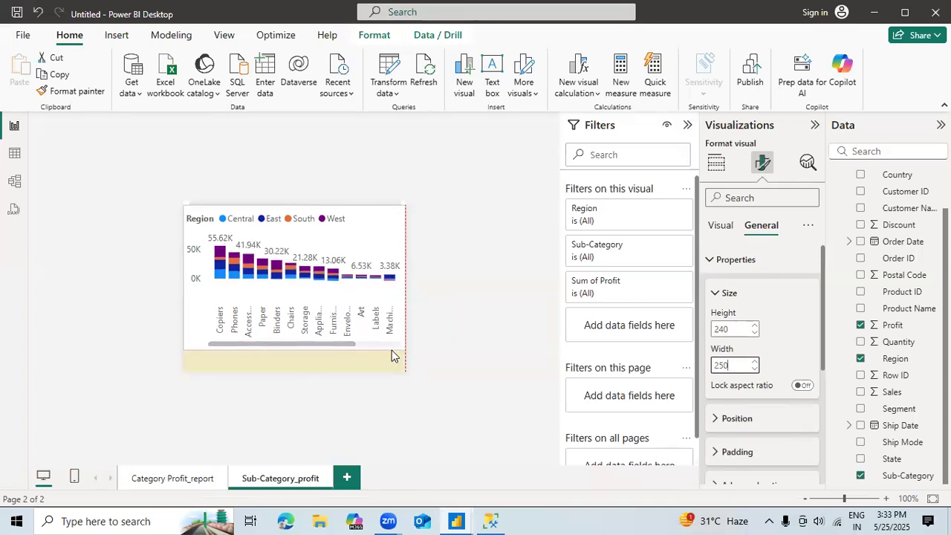
{"action": "left_click_drag", "start_coordinate": [295, 350], "coordinate": [239, 355]}
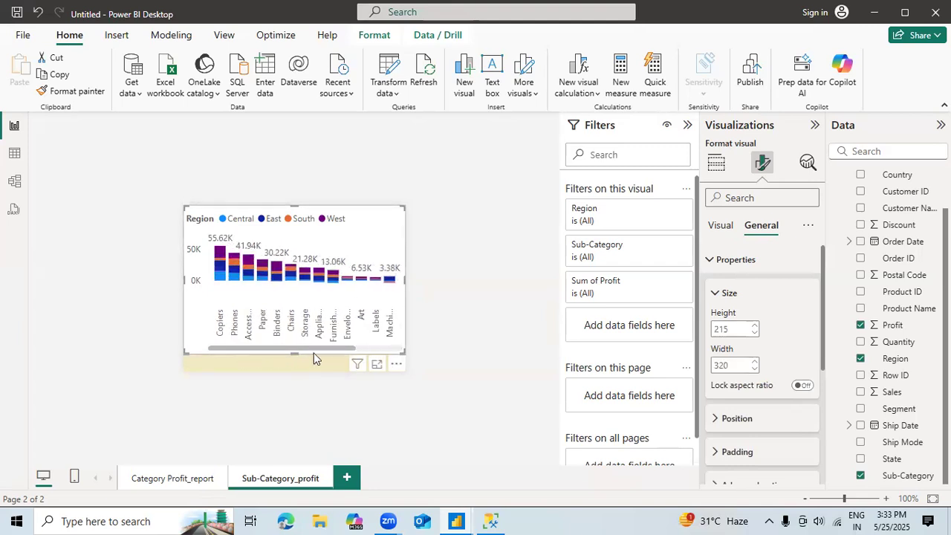
{"action": "left_click", "coordinate": [370, 348]}
{"action": "left_click", "coordinate": [236, 349]}
{"action": "left_click_drag", "start_coordinate": [293, 361], "coordinate": [294, 379]}
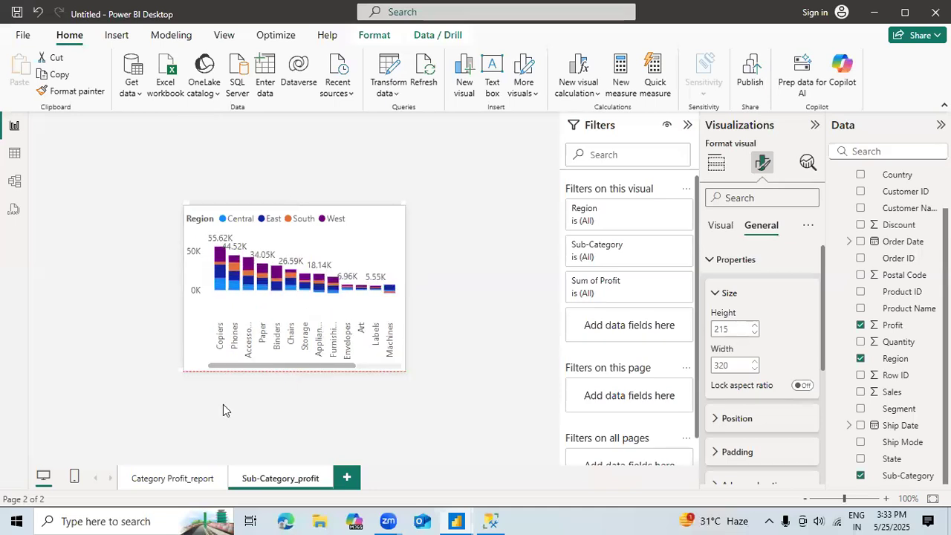
Step: On the Category Profit_report page, check the report page tooltip on the region segments of the Technology and Office Supplies columns
{"action": "left_click", "coordinate": [180, 478]}
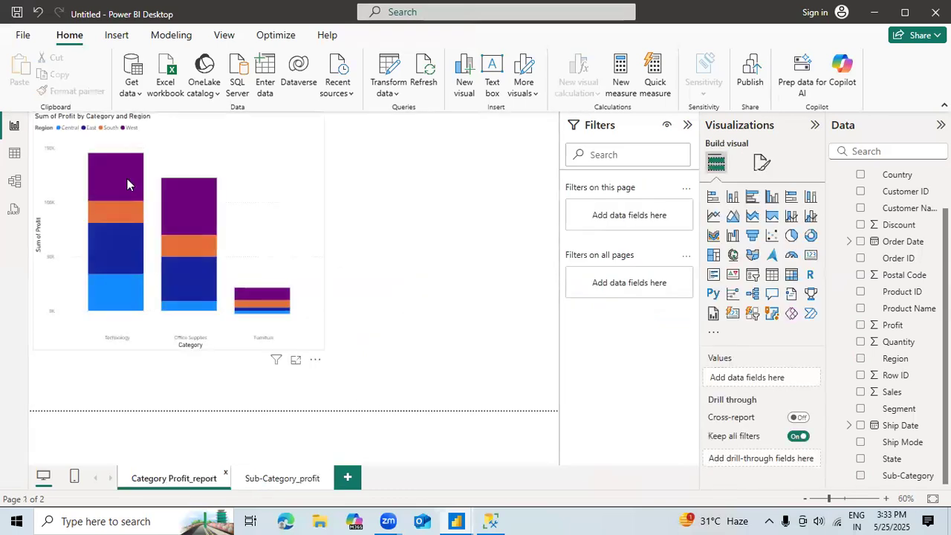
{"action": "mouse_move", "coordinate": [122, 170]}
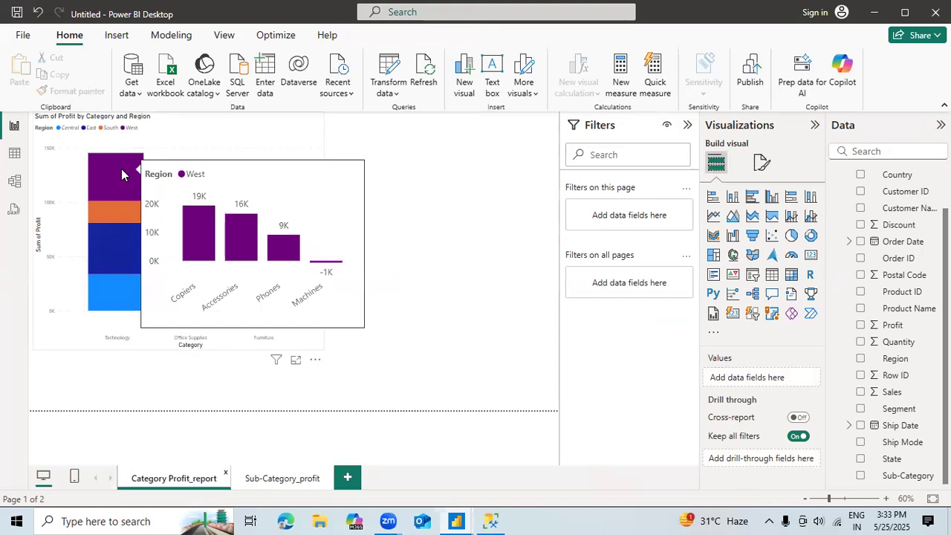
{"action": "mouse_move", "coordinate": [105, 243]}
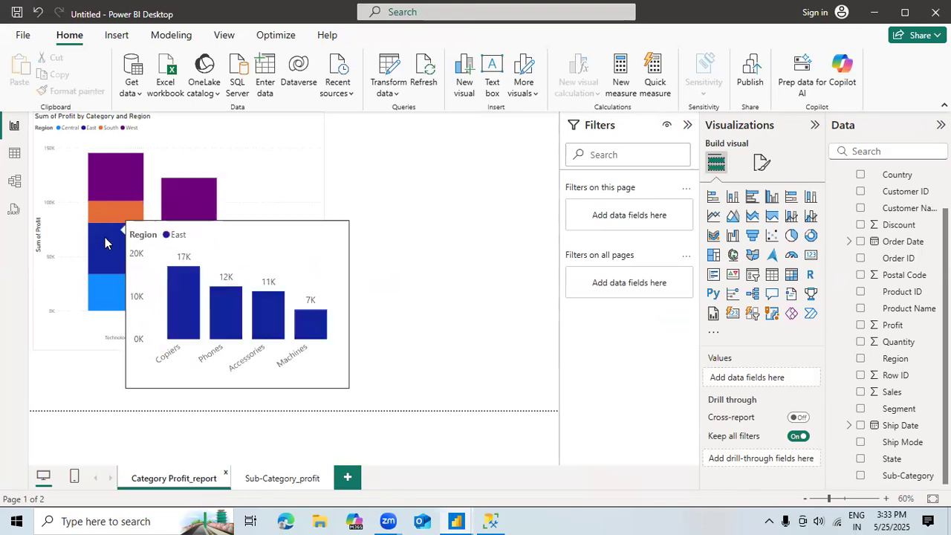
{"action": "mouse_move", "coordinate": [101, 274]}
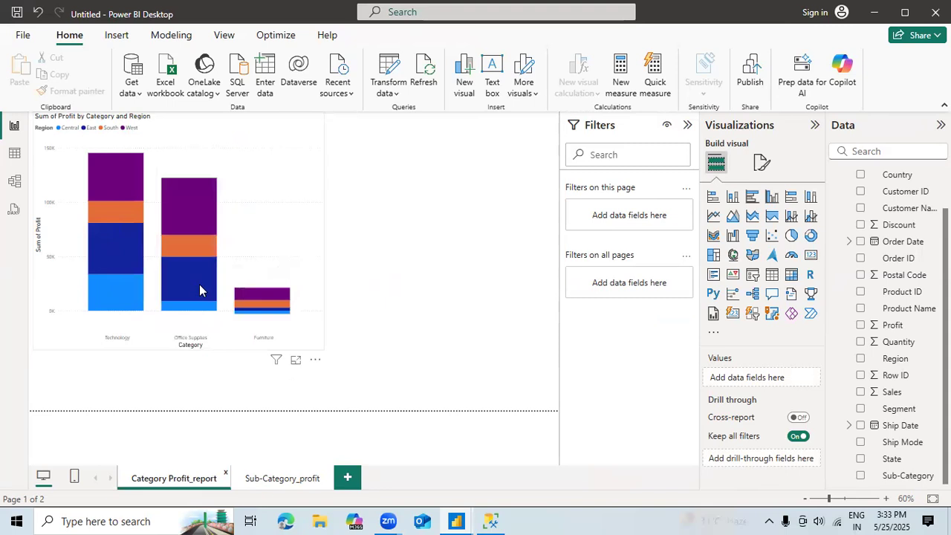
{"action": "mouse_move", "coordinate": [199, 290]}
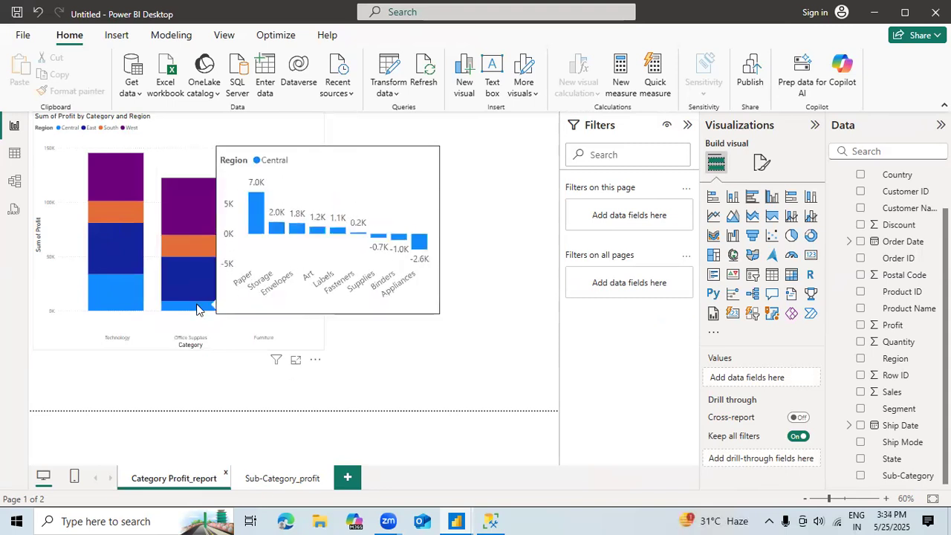
{"action": "mouse_move", "coordinate": [197, 245]}
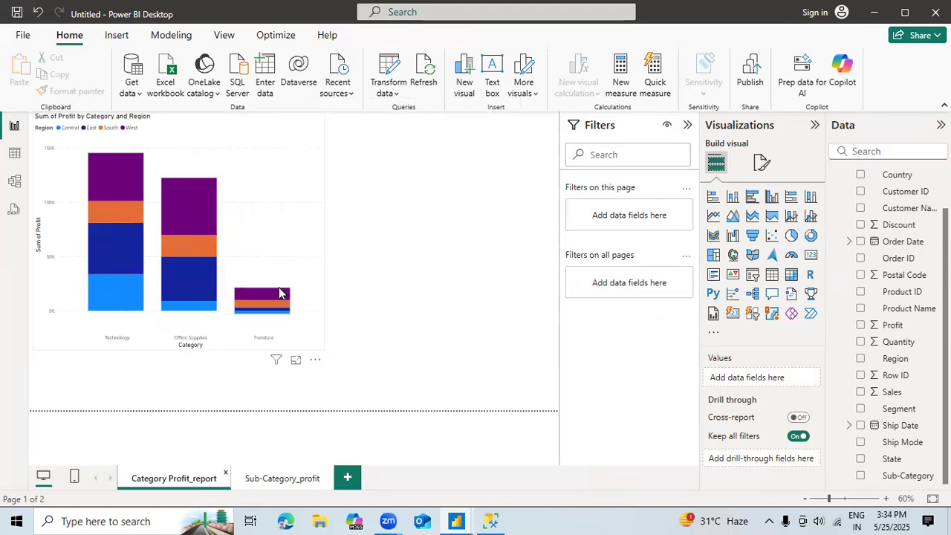
Step: Compare the default tooltip on the Sub-Category_profit chart with the report page tooltip on the Category Profit_report chart's columns
{"action": "mouse_move", "coordinate": [254, 305]}
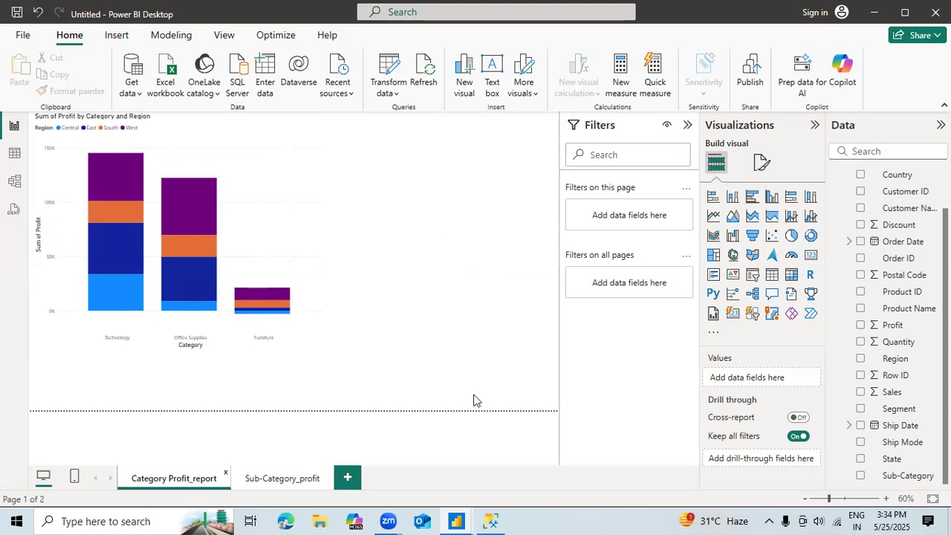
{"action": "left_click", "coordinate": [282, 480]}
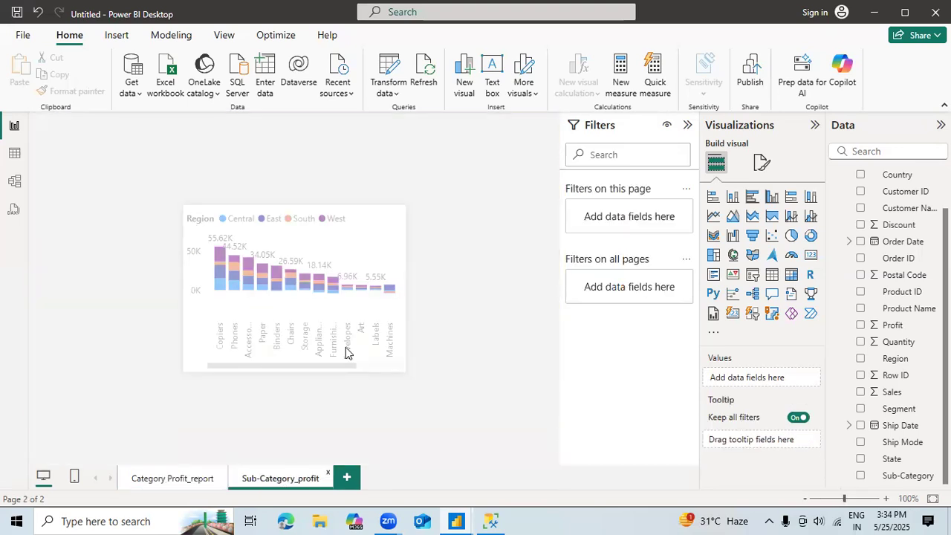
{"action": "mouse_move", "coordinate": [220, 254]}
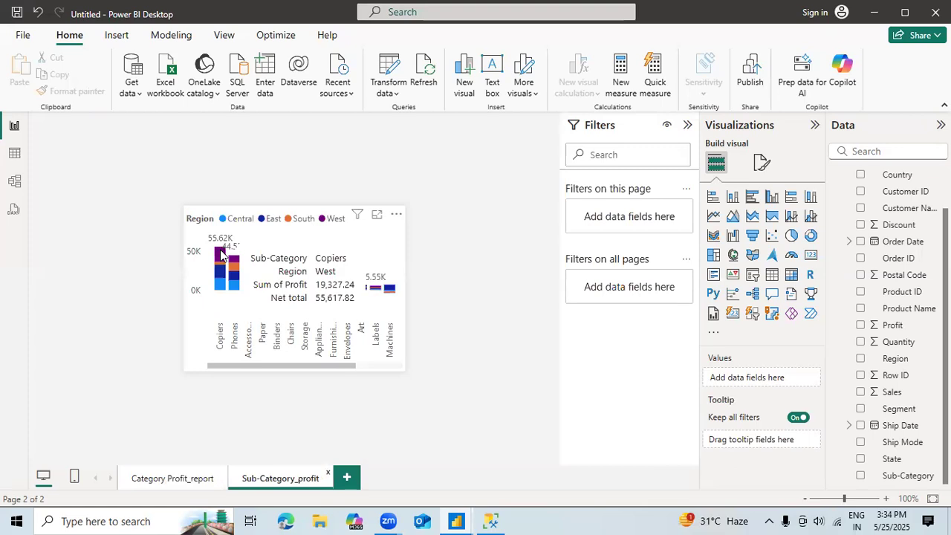
{"action": "left_click", "coordinate": [156, 482]}
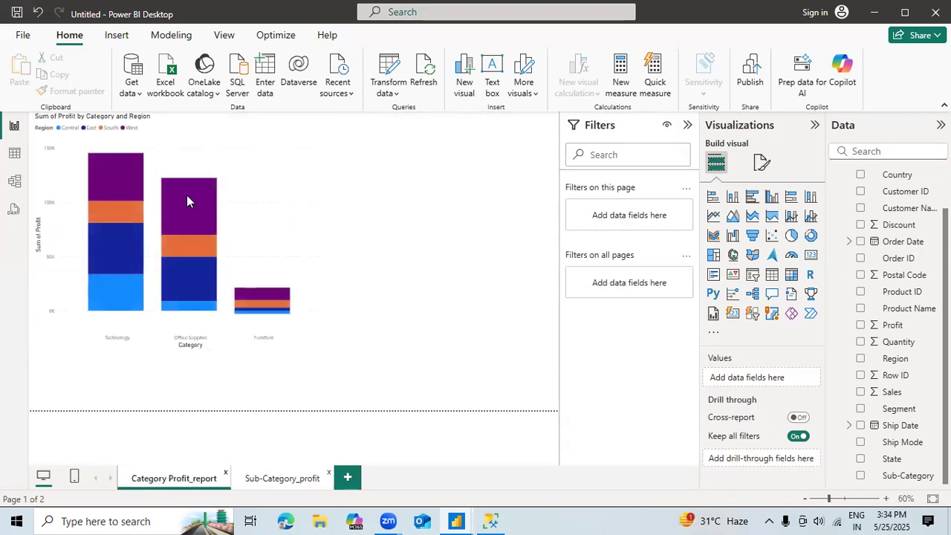
{"action": "mouse_move", "coordinate": [182, 194]}
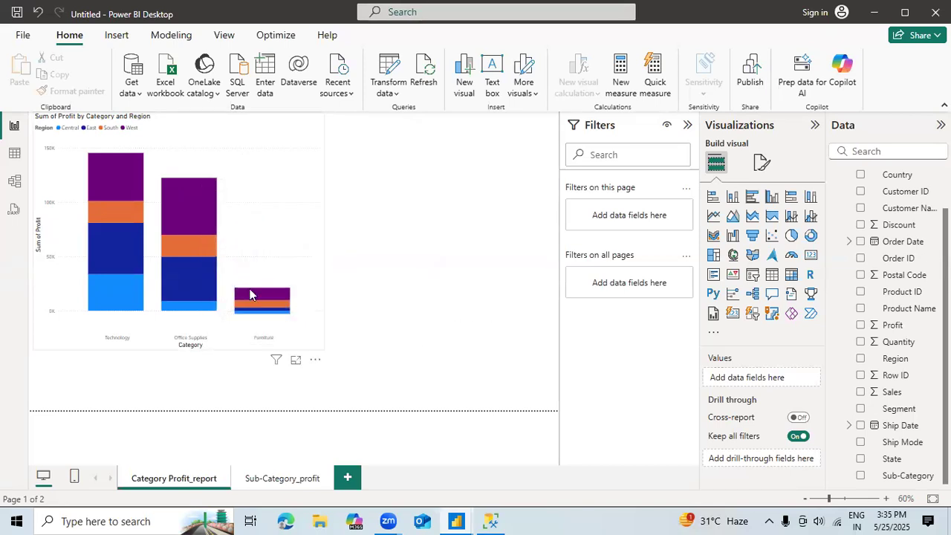
{"action": "mouse_move", "coordinate": [250, 316]}
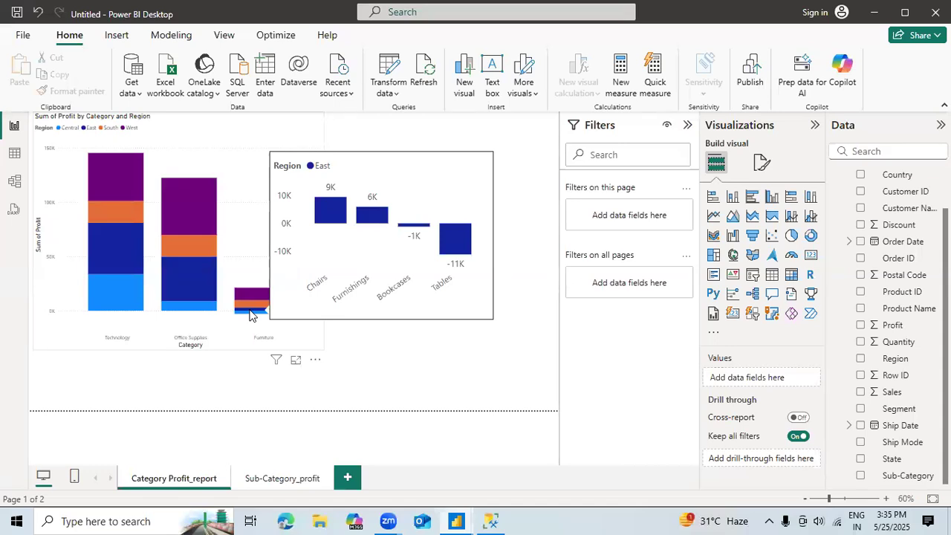
Step: Place the category profit chart in the upper-left corner of the page and shrink it to make room for another visual
{"action": "left_click_drag", "start_coordinate": [276, 312], "coordinate": [370, 422]}
{"action": "left_click", "coordinate": [513, 324]}
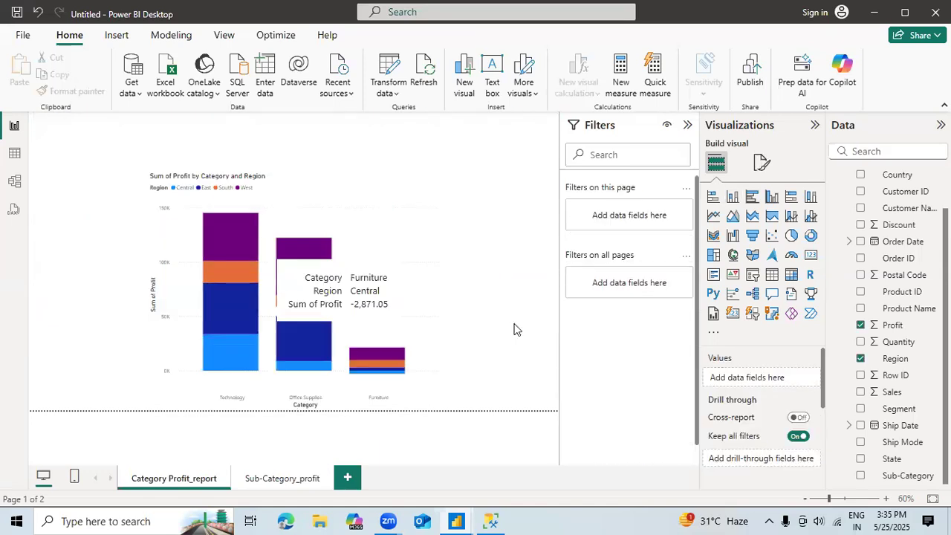
{"action": "left_click", "coordinate": [345, 180]}
{"action": "left_click_drag", "start_coordinate": [268, 155], "coordinate": [242, 124]}
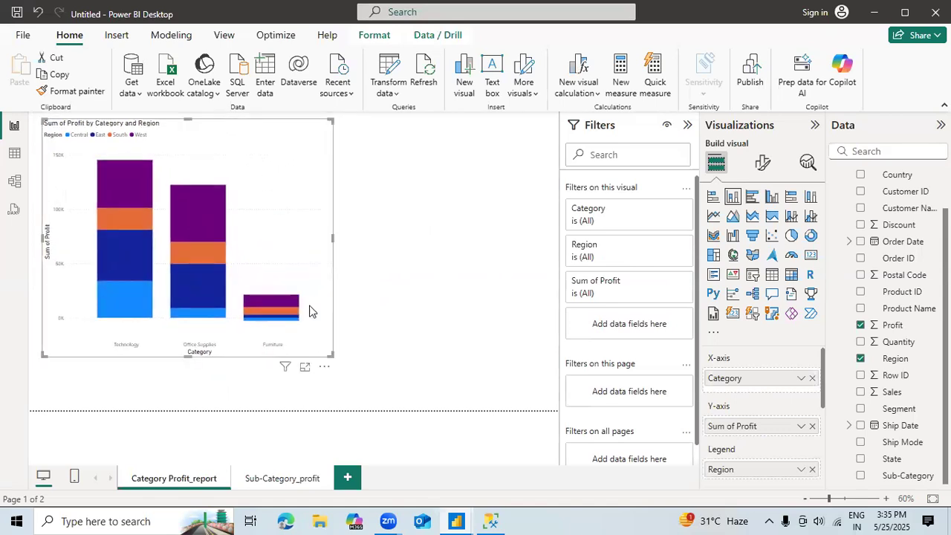
{"action": "left_click_drag", "start_coordinate": [330, 354], "coordinate": [260, 311]}
{"action": "left_click", "coordinate": [364, 257]}
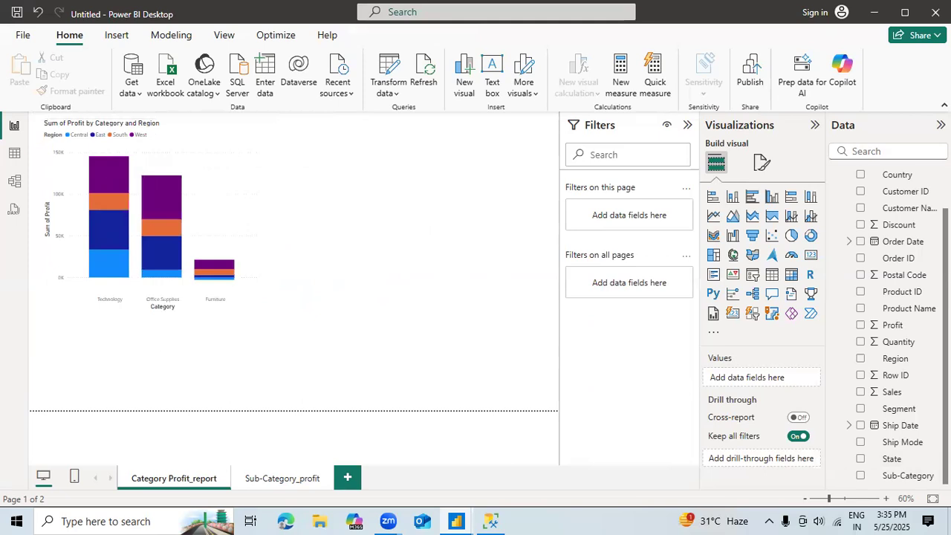
Step: Add a donut chart of Profit by Segment beside the category chart, enlarged to about the same height
{"action": "left_click", "coordinate": [810, 237]}
{"action": "left_click_drag", "start_coordinate": [218, 327], "coordinate": [476, 136]}
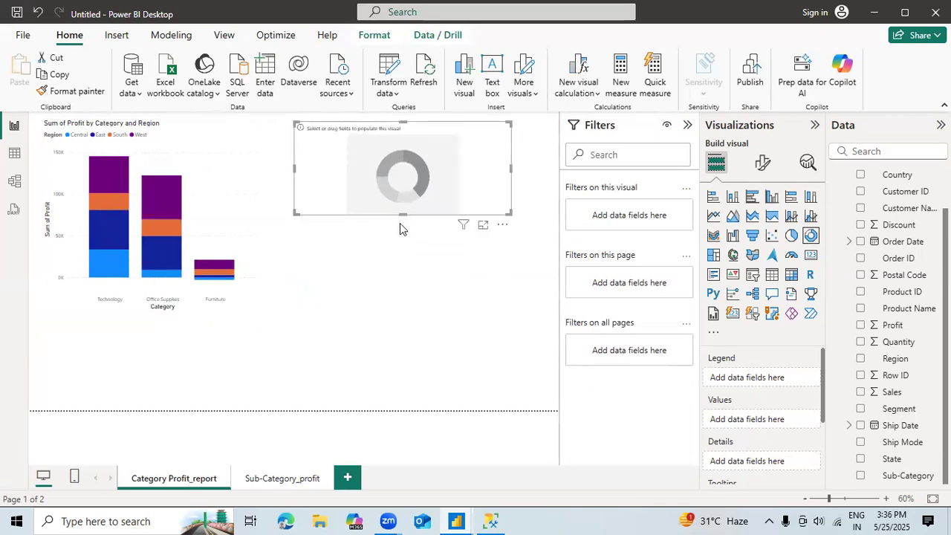
{"action": "left_click_drag", "start_coordinate": [402, 212], "coordinate": [409, 298]}
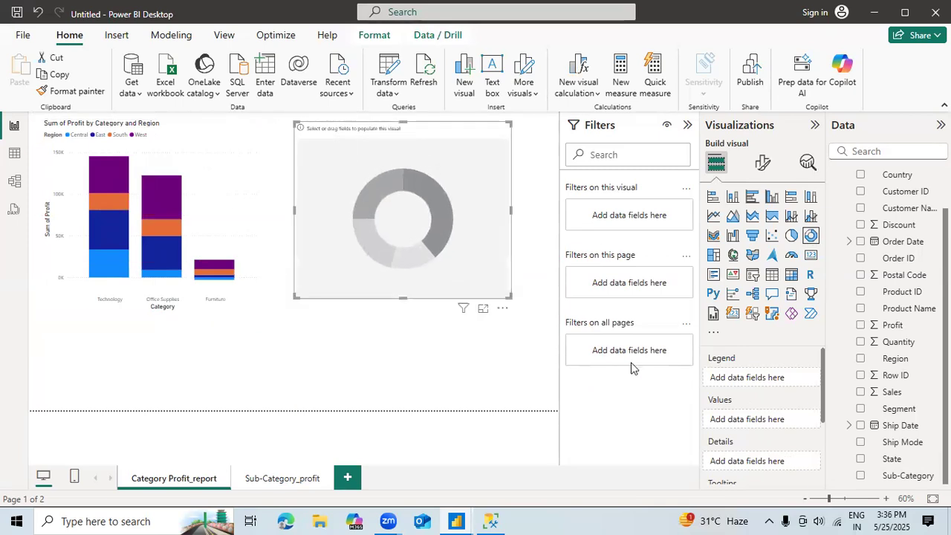
{"action": "left_click", "coordinate": [861, 409]}
{"action": "left_click", "coordinate": [860, 326]}
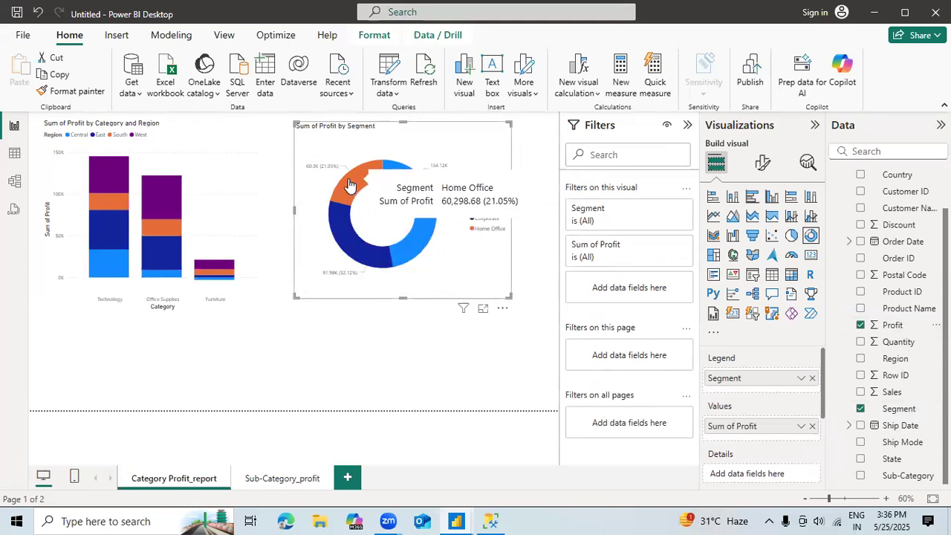
Step: Set the donut chart's report page tooltip to the Sub-Category_profit page and check it on the Consumer slice
{"action": "left_click", "coordinate": [761, 165]}
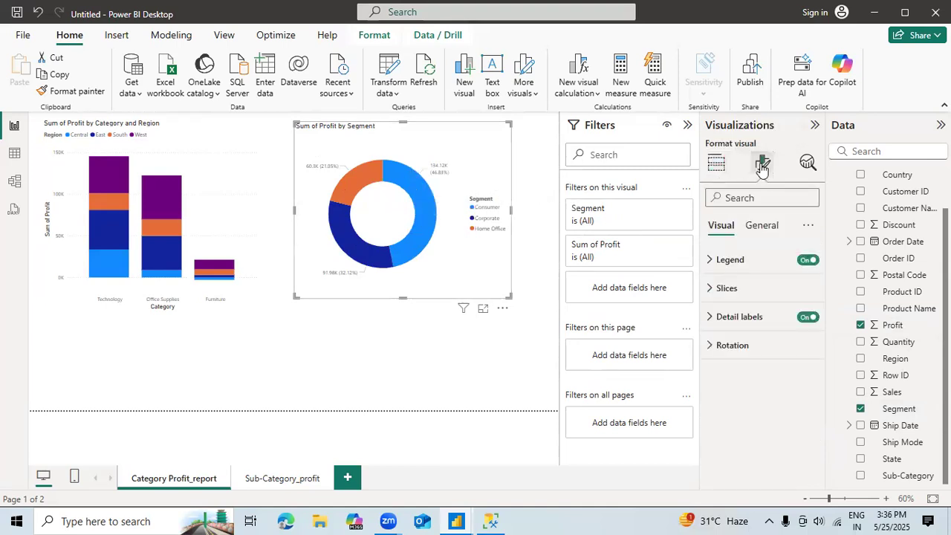
{"action": "left_click", "coordinate": [765, 230]}
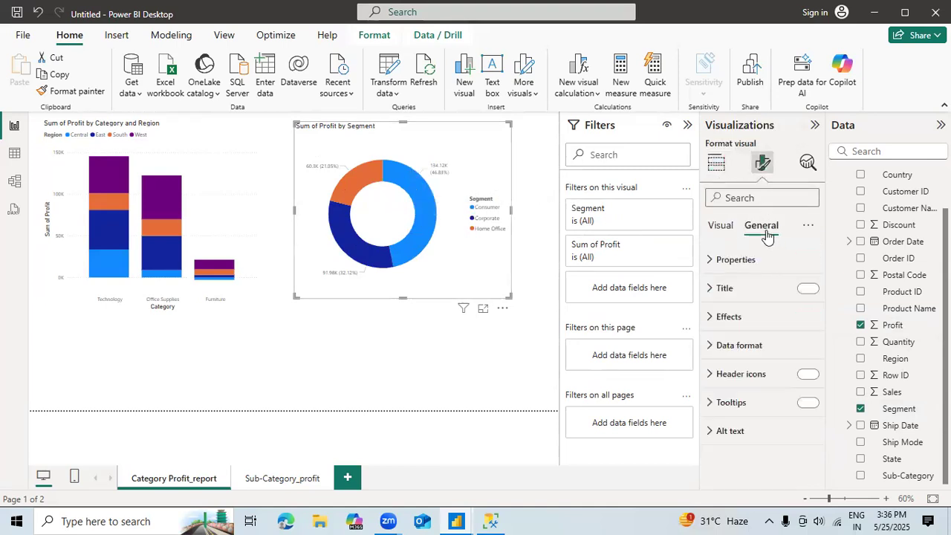
{"action": "left_click", "coordinate": [730, 402]}
{"action": "left_click", "coordinate": [736, 471]}
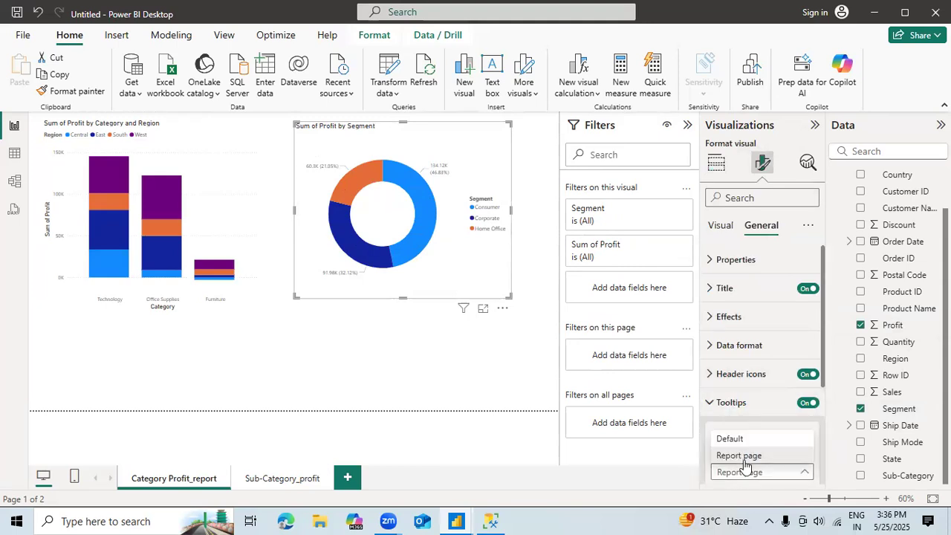
{"action": "left_click", "coordinate": [823, 402]}
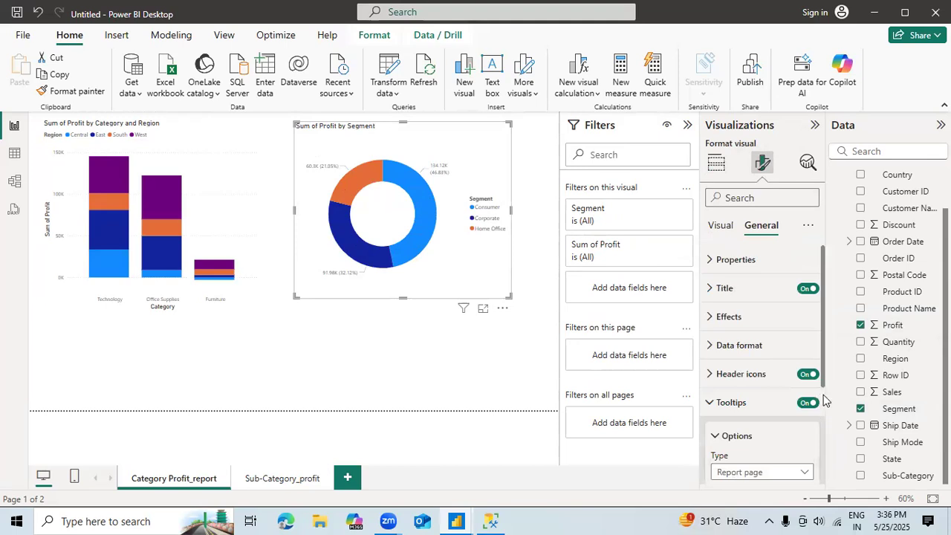
{"action": "scroll", "coordinate": [823, 400], "scroll_direction": "down", "scroll_amount": 3}
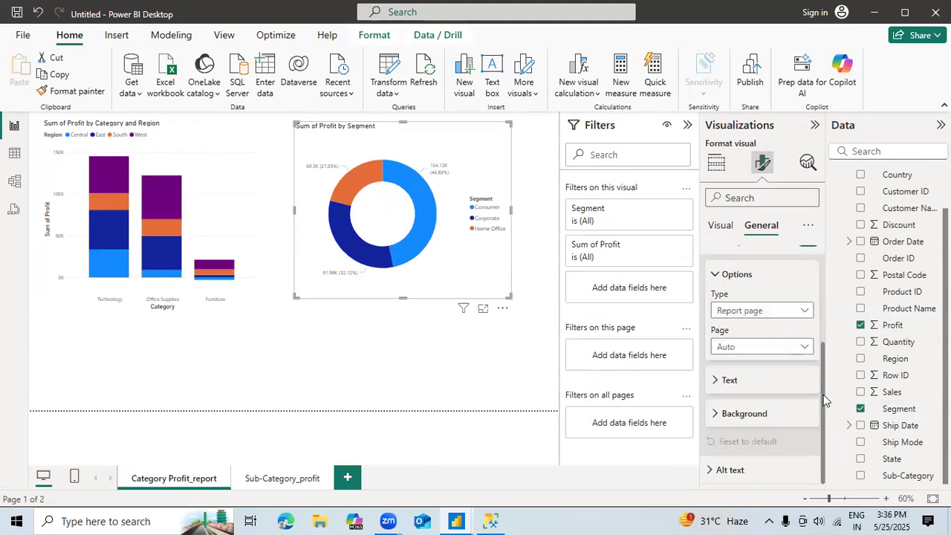
{"action": "left_click", "coordinate": [784, 349]}
{"action": "left_click", "coordinate": [759, 382]}
{"action": "left_click", "coordinate": [482, 348]}
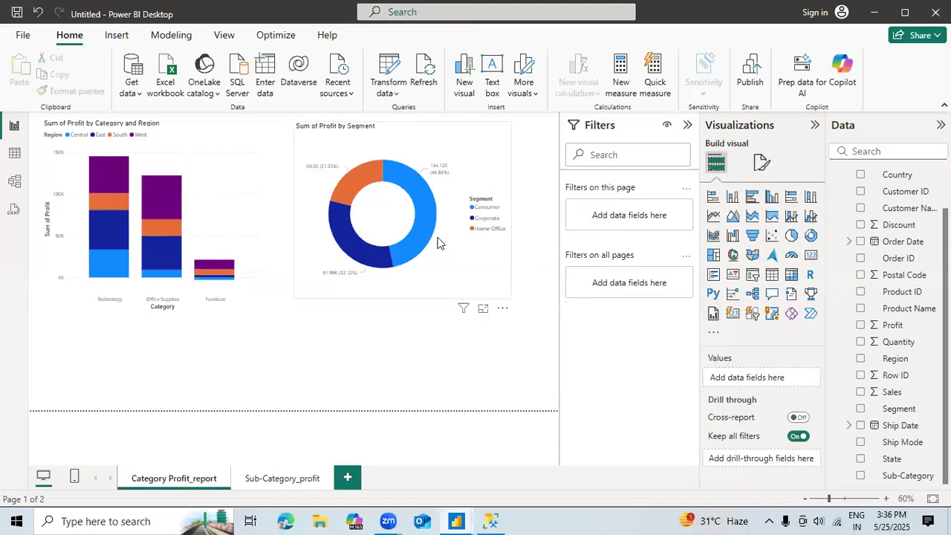
{"action": "mouse_move", "coordinate": [428, 240]}
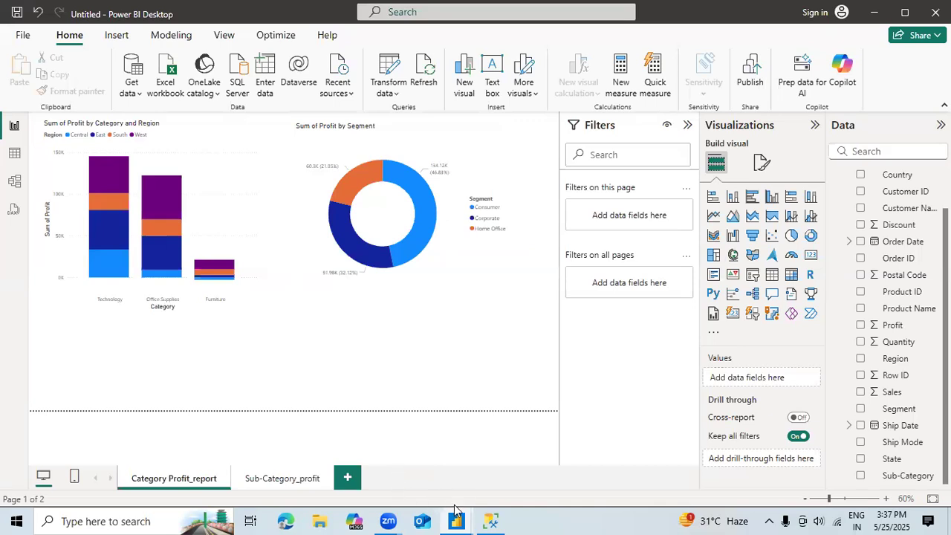
Step: Switch to the Power Query Editor and look through the Department_wise_Expnce, departments and employees queries
{"action": "mouse_move", "coordinate": [456, 520]}
{"action": "left_click", "coordinate": [511, 448]}
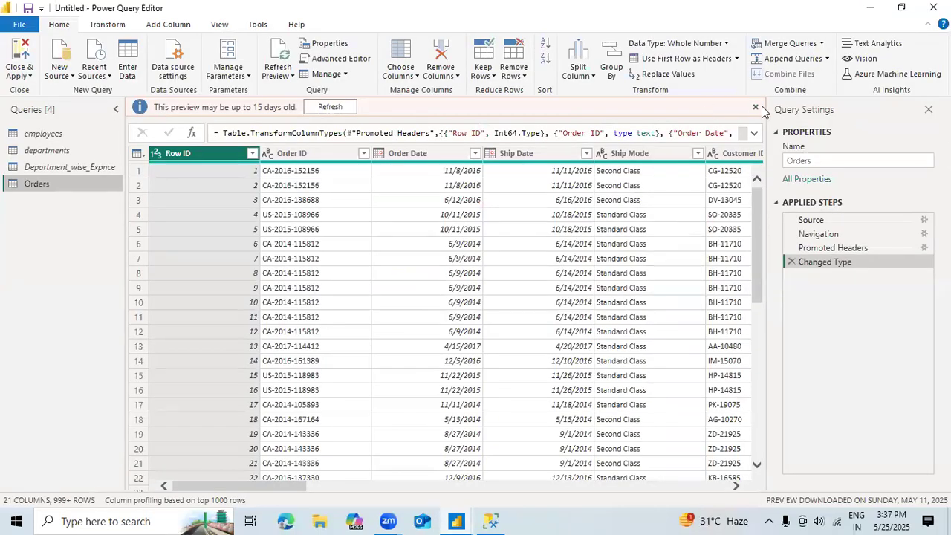
{"action": "left_click", "coordinate": [756, 110]}
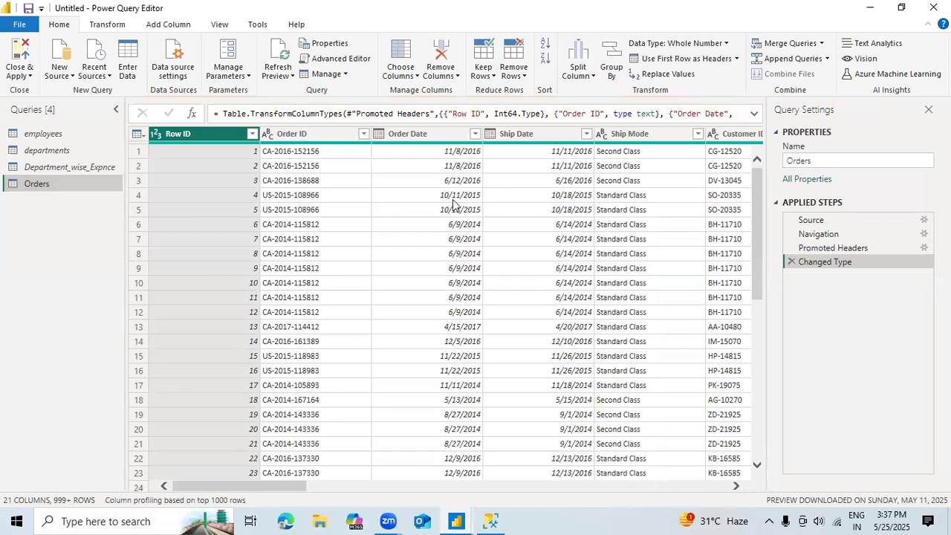
{"action": "left_click", "coordinate": [30, 166]}
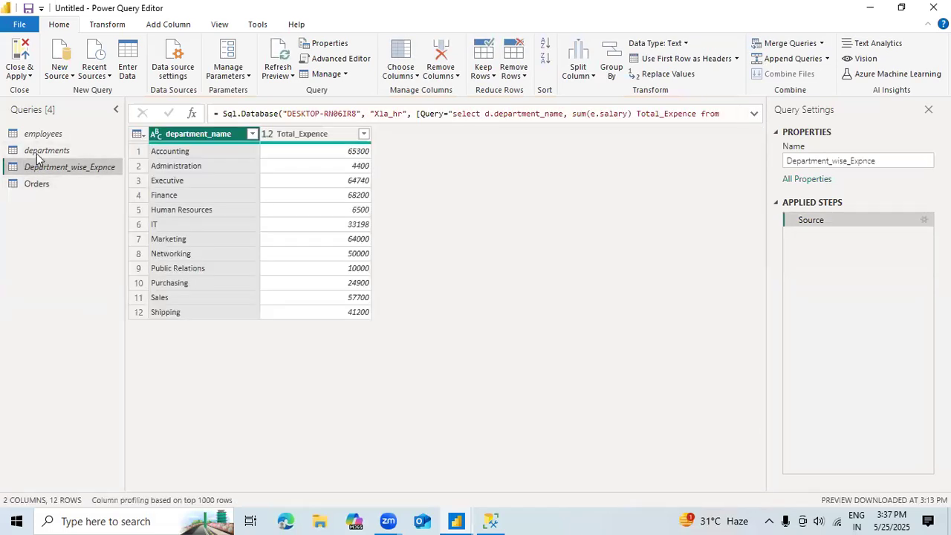
{"action": "left_click", "coordinate": [38, 151]}
{"action": "left_click", "coordinate": [42, 139]}
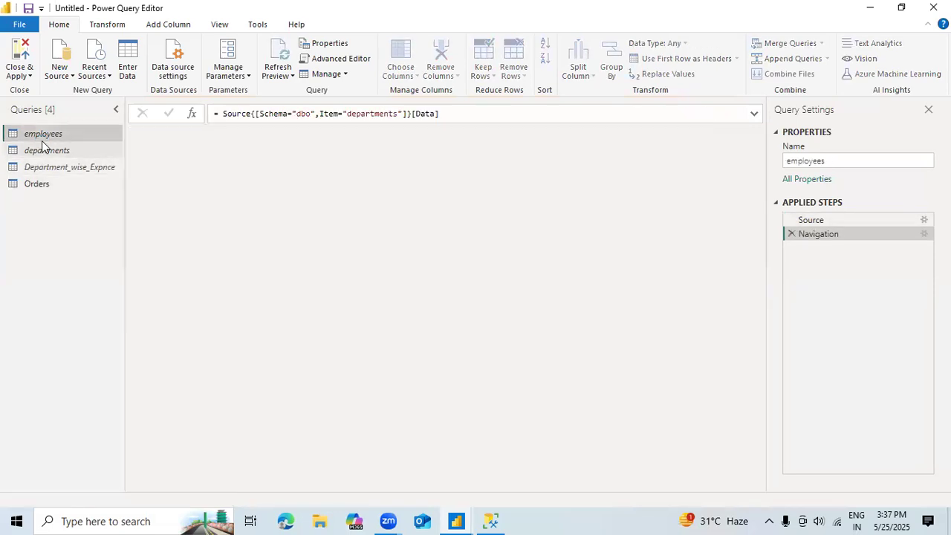
{"action": "left_click", "coordinate": [45, 165]}
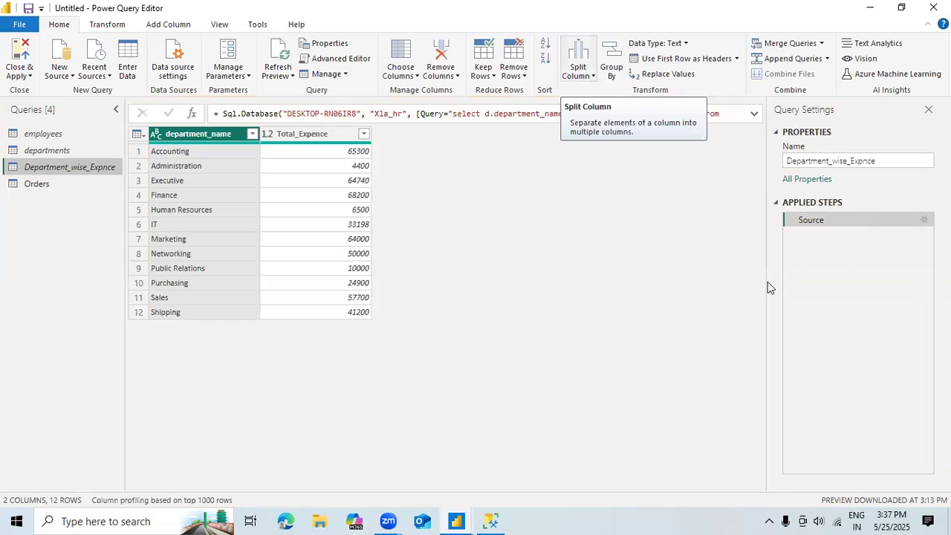
Step: Switch to SQL Server Management Studio and run the four Select * statements for employees, departments, locations and Jobs
{"action": "left_click", "coordinate": [491, 520]}
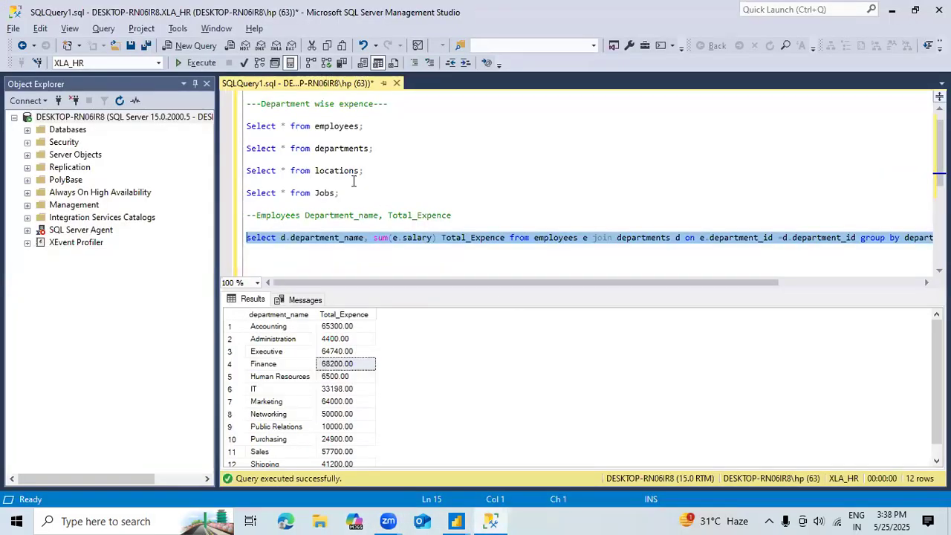
{"action": "left_click_drag", "start_coordinate": [341, 193], "coordinate": [235, 134]}
{"action": "left_click", "coordinate": [195, 63]}
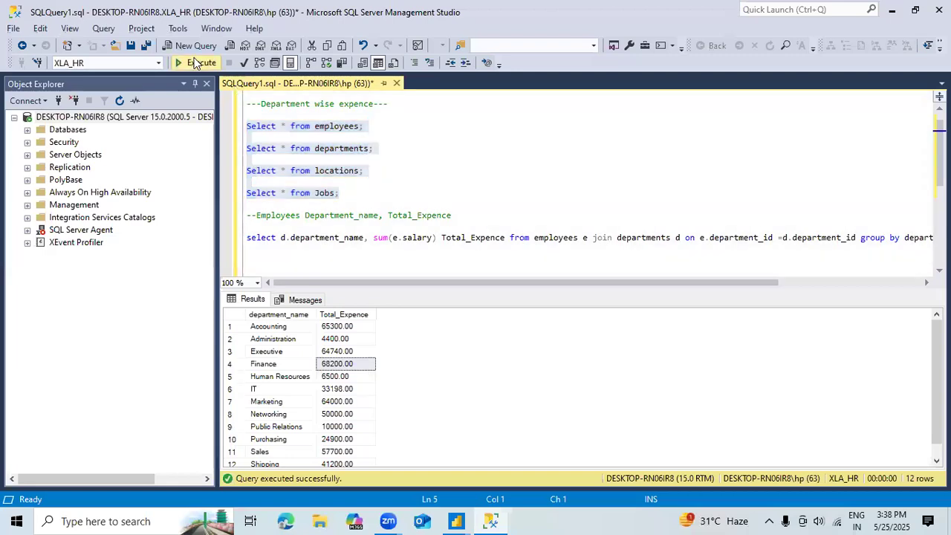
Step: Start a comment line "---First_name" below the department expense query
{"action": "left_click", "coordinate": [466, 266]}
{"action": "key", "text": "Down"}
{"action": "key", "text": "Down"}
{"action": "key", "text": "Up"}
{"action": "key", "text": "Up"}
{"action": "key", "text": "Up"}
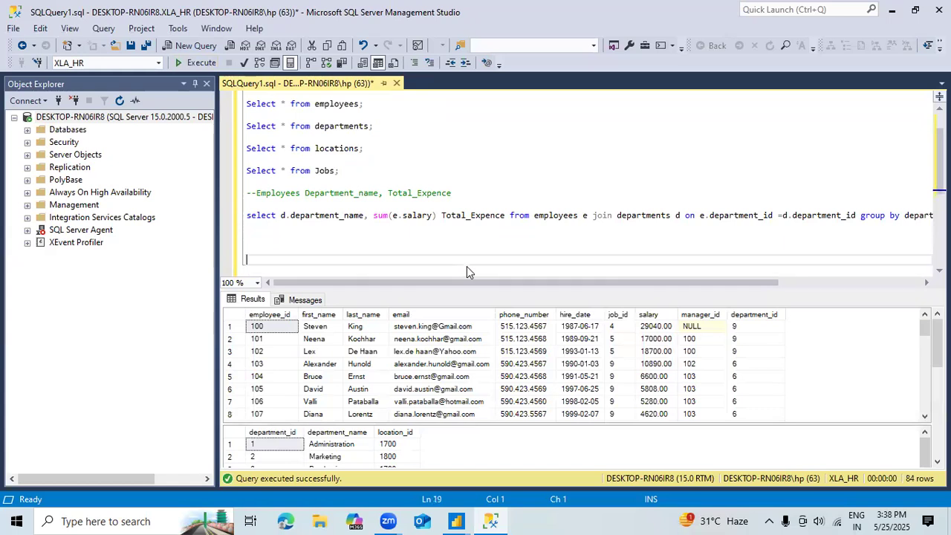
{"action": "type", "text": "---"}
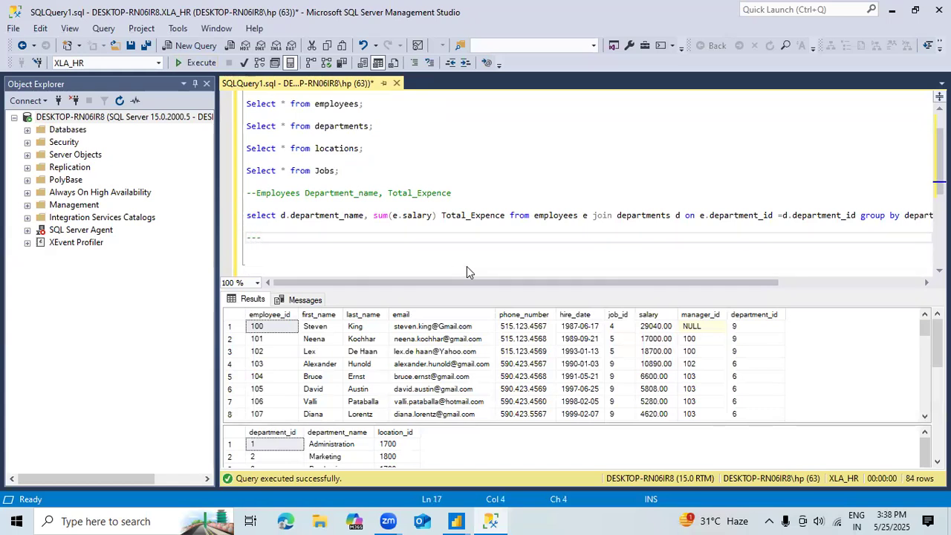
{"action": "type", "text": "First_name"}
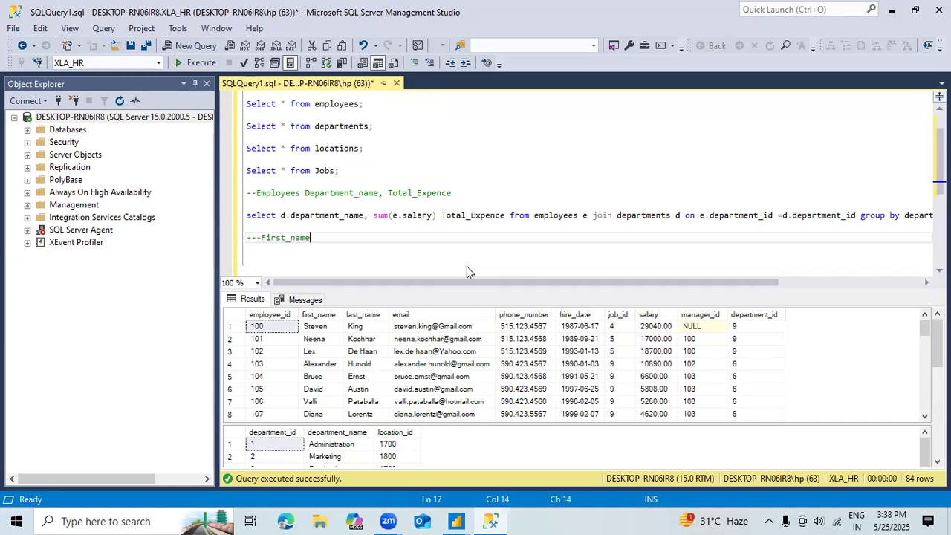
{"action": "type", "text": "-"}
Step: Replace First_name in the new comment with "Full name"
{"action": "key", "text": "BackSpace"}
{"action": "key", "text": "BackSpace"}
{"action": "key", "text": "BackSpace"}
{"action": "key", "text": "BackSpace"}
{"action": "key", "text": "BackSpace"}
{"action": "key", "text": "BackSpace"}
{"action": "key", "text": "BackSpace"}
{"action": "key", "text": "BackSpace"}
{"action": "key", "text": "BackSpace"}
{"action": "key", "text": "BackSpace"}
{"action": "type", "text": "Full an"}
{"action": "type", "text": "me"}
{"action": "key", "text": "BackSpace"}
{"action": "key", "text": "BackSpace"}
{"action": "key", "text": "BackSpace"}
{"action": "key", "text": "BackSpace"}
{"action": "type", "text": "name, Department"}
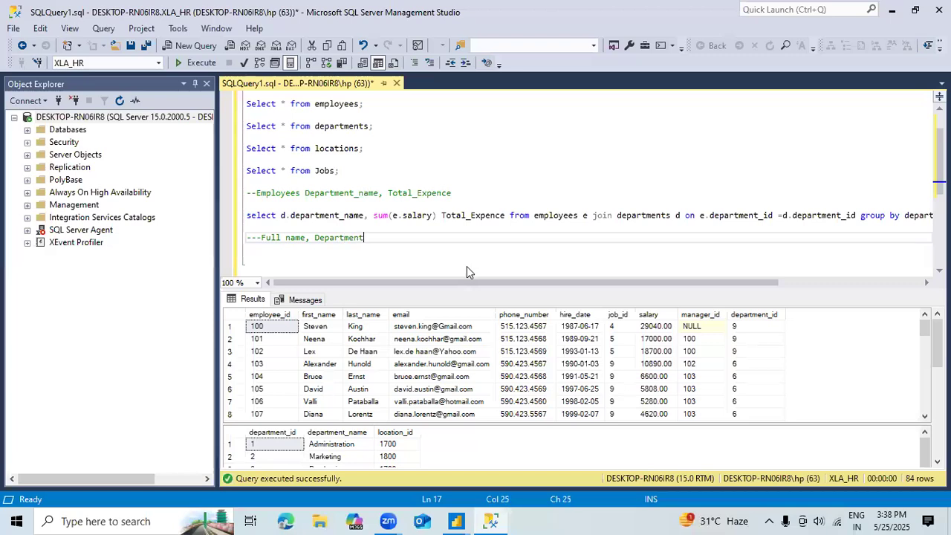
{"action": "type", "text": "_name, Job_title,"}
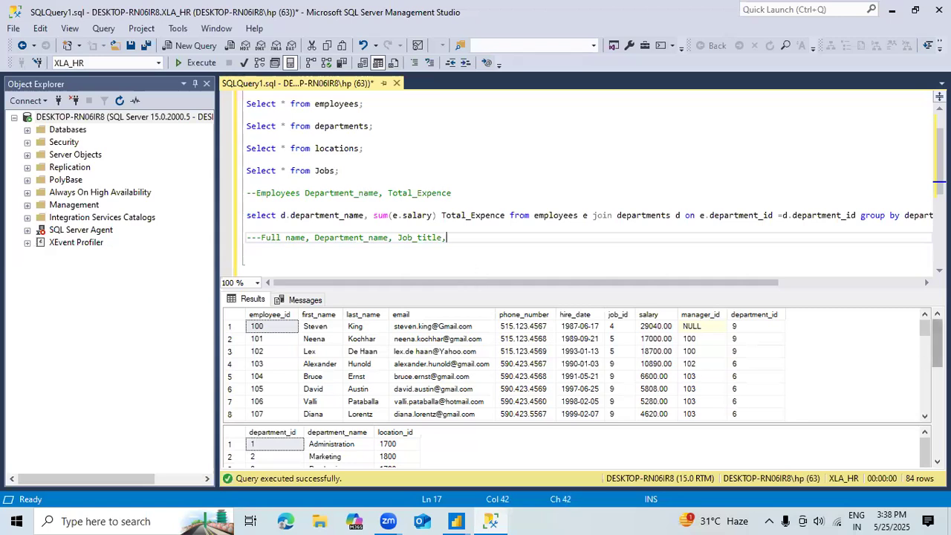
Step: Check the columns in the locations results and add City to the comment's column list
{"action": "scroll", "coordinate": [578, 387], "scroll_direction": "down", "scroll_amount": 10}
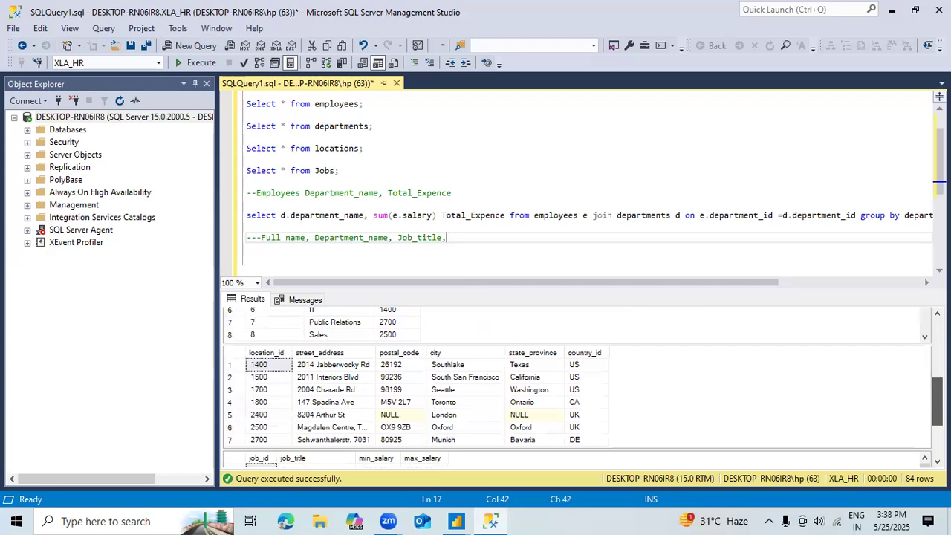
{"action": "scroll", "coordinate": [577, 387], "scroll_direction": "down", "scroll_amount": 1}
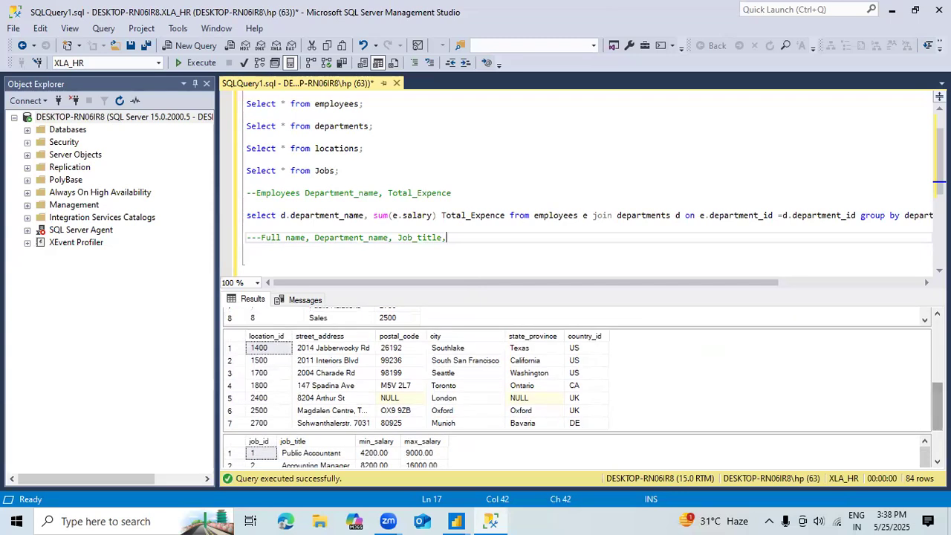
{"action": "type", "text": "City,"}
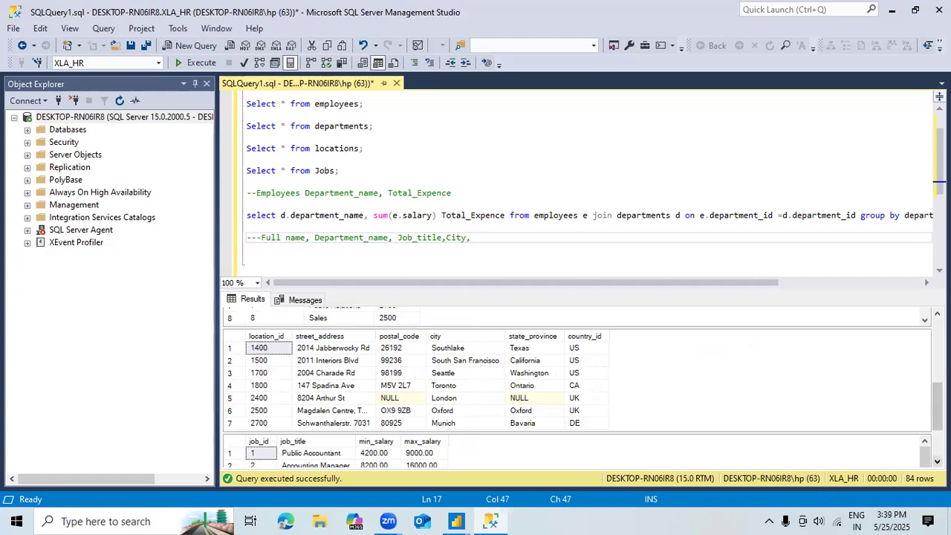
Step: Check the jobs results and complete the comment's column list with Manager_full_Name and Salary
{"action": "left_click", "coordinate": [938, 461]}
{"action": "left_click", "coordinate": [938, 461]}
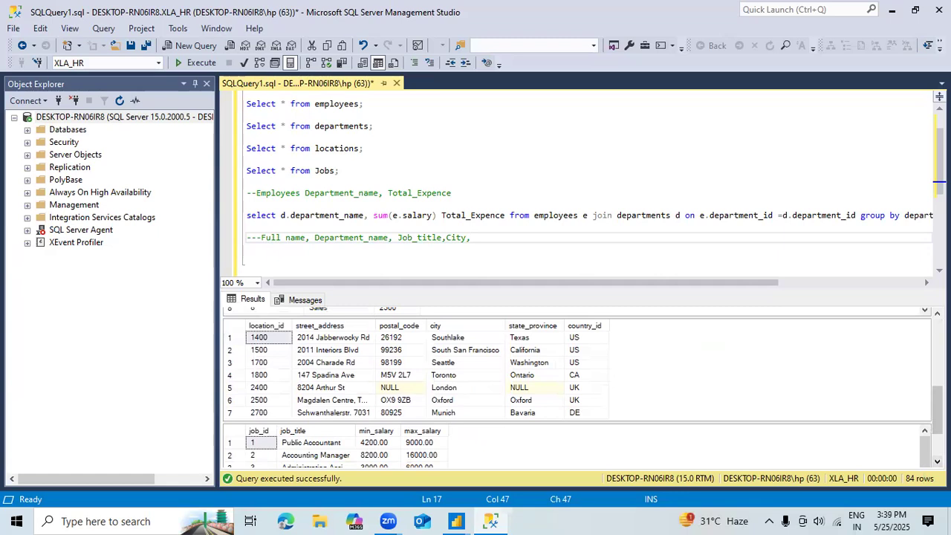
{"action": "left_click", "coordinate": [938, 447]}
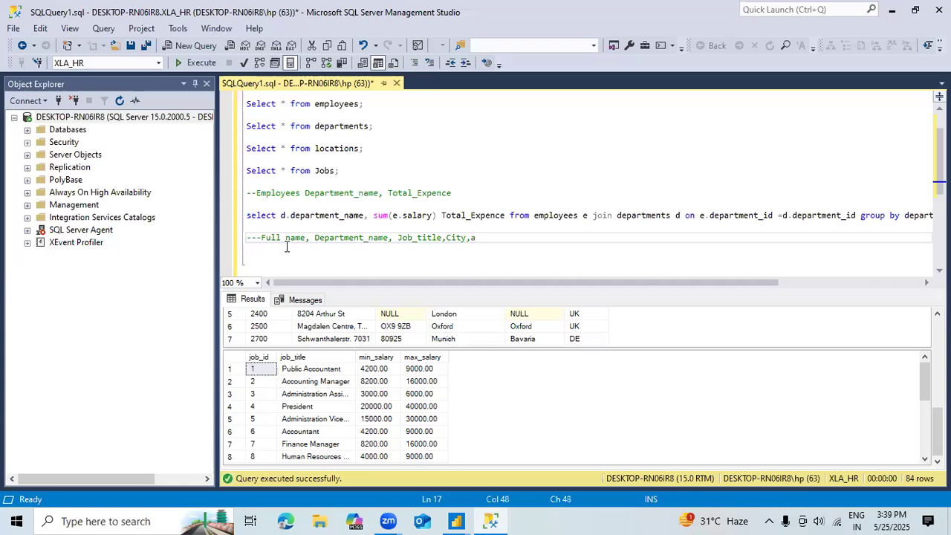
{"action": "type", "text": "Manager_ full_Name,"}
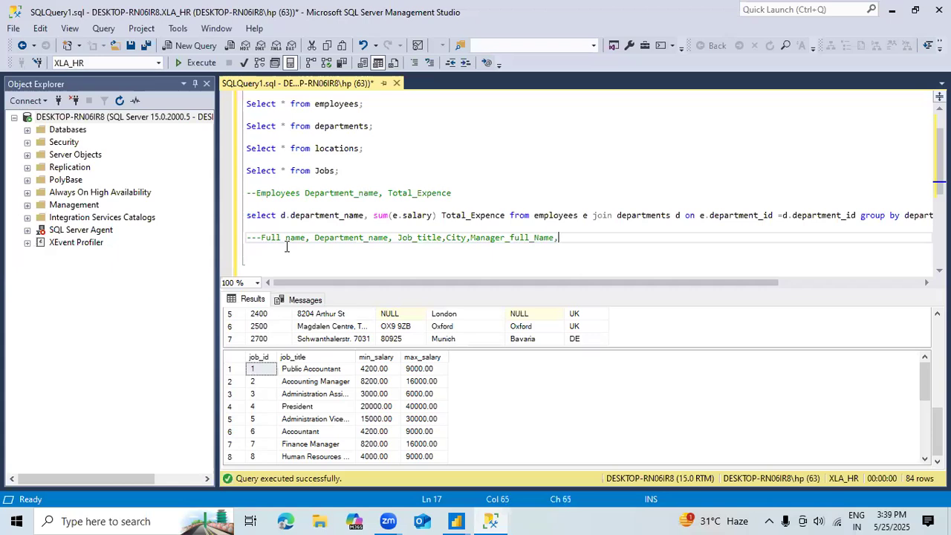
{"action": "type", "text": " Salary"}
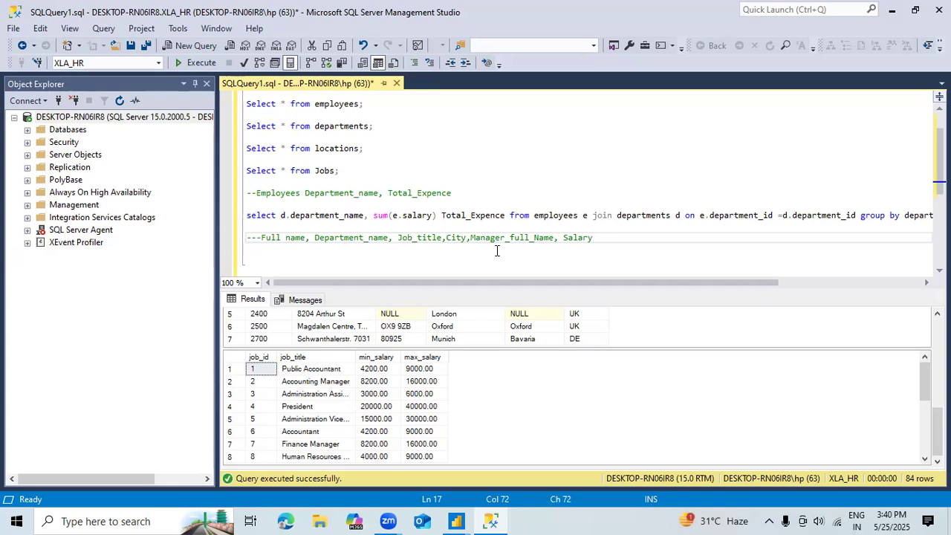
Step: Start a Select statement with the CONCAT_WS function below the column-list comment
{"action": "key", "text": "Return"}
{"action": "key", "text": "Return"}
{"action": "key", "text": "Return"}
{"action": "key", "text": "Return"}
{"action": "key", "text": "Return"}
{"action": "key", "text": "Return"}
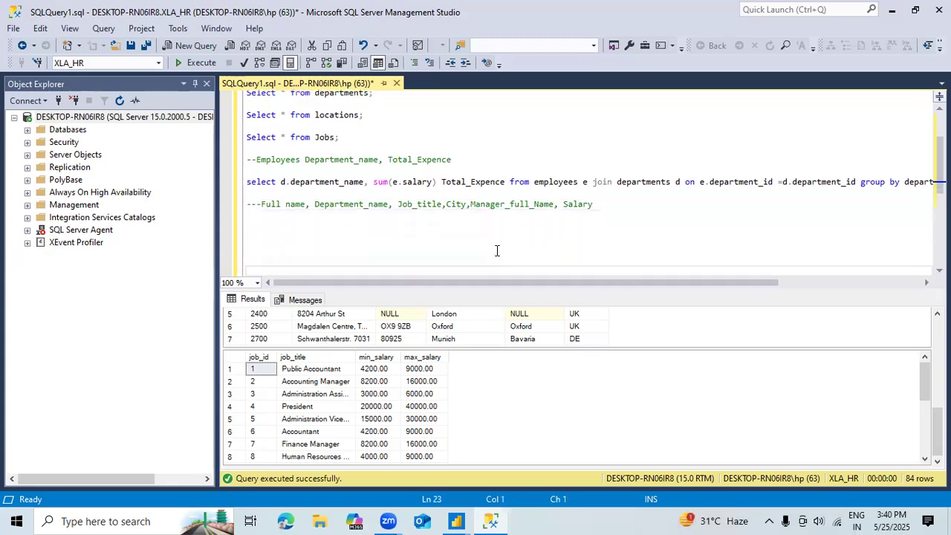
{"action": "key", "text": "Up"}
{"action": "key", "text": "Up"}
{"action": "key", "text": "Up"}
{"action": "type", "text": "Select "}
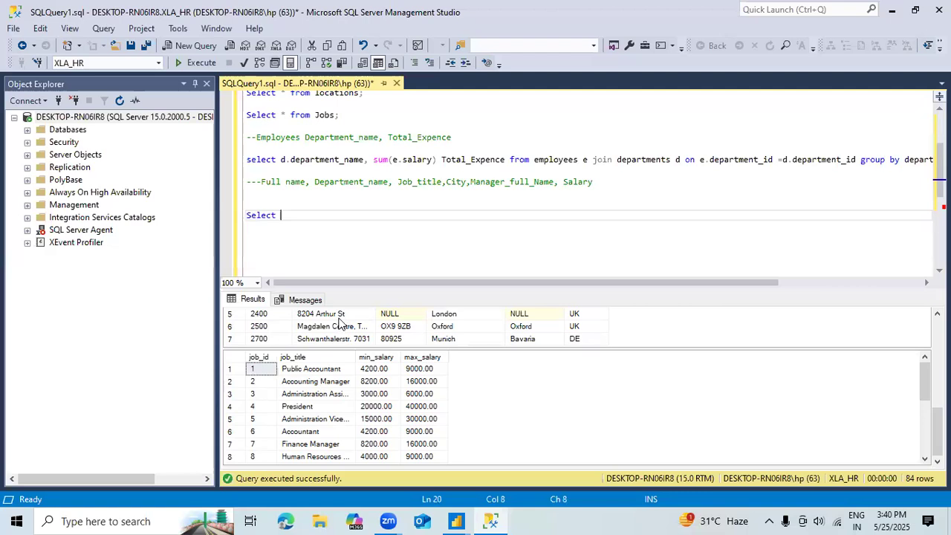
{"action": "type", "text": "concat"}
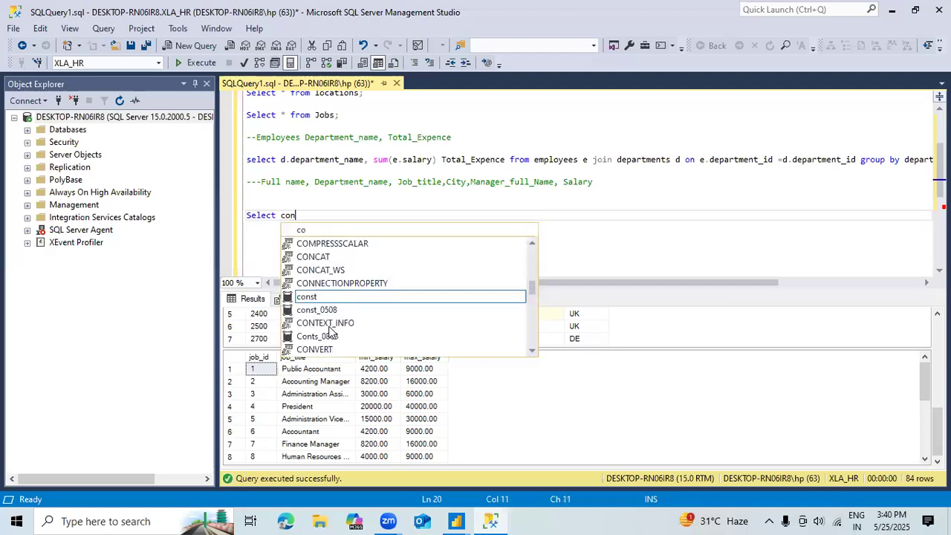
{"action": "key", "text": "Down"}
{"action": "key", "text": "Down"}
{"action": "key", "text": "Tab"}
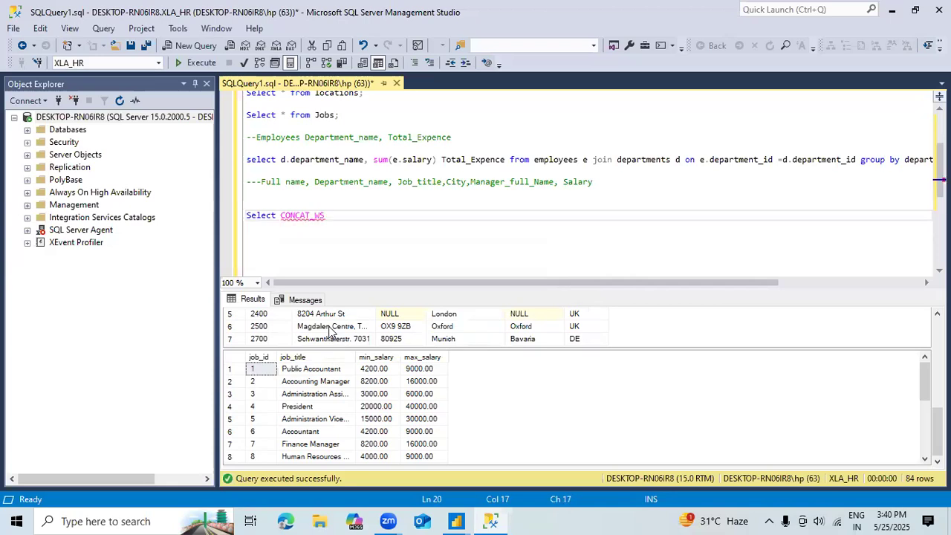
Step: Give CONCAT_WS a space separator with first_name and last_name, and alias the result Full_Name
{"action": "type", "text": "(' '"}
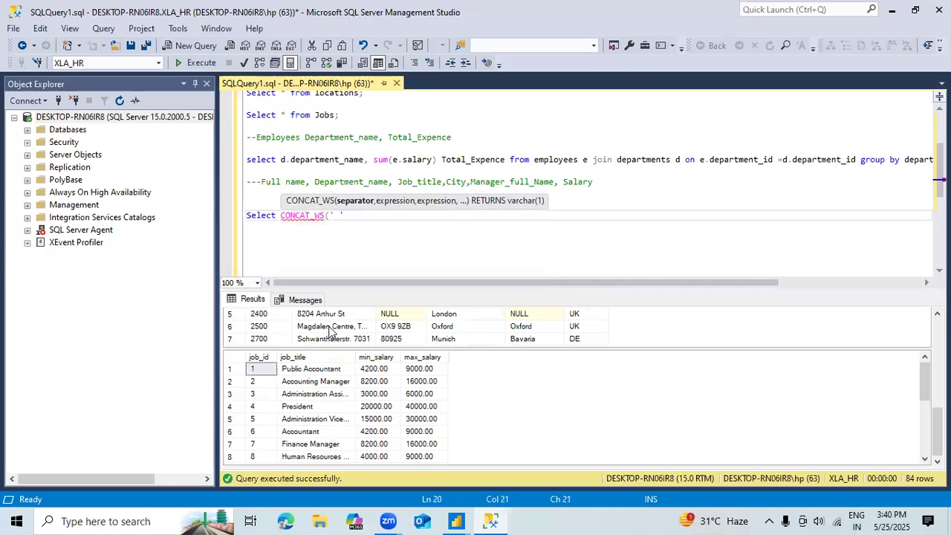
{"action": "type", "text": ",fir"}
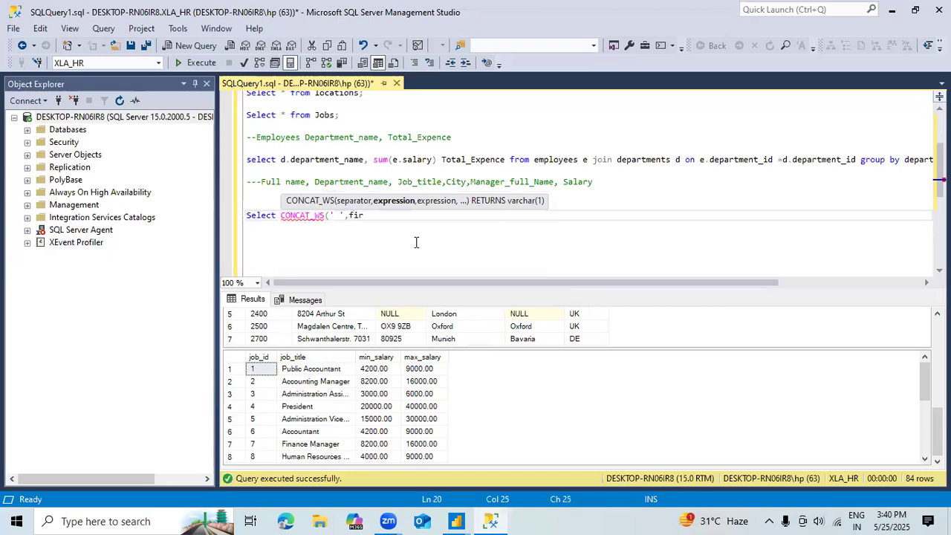
{"action": "type", "text": "st_name,last_name"}
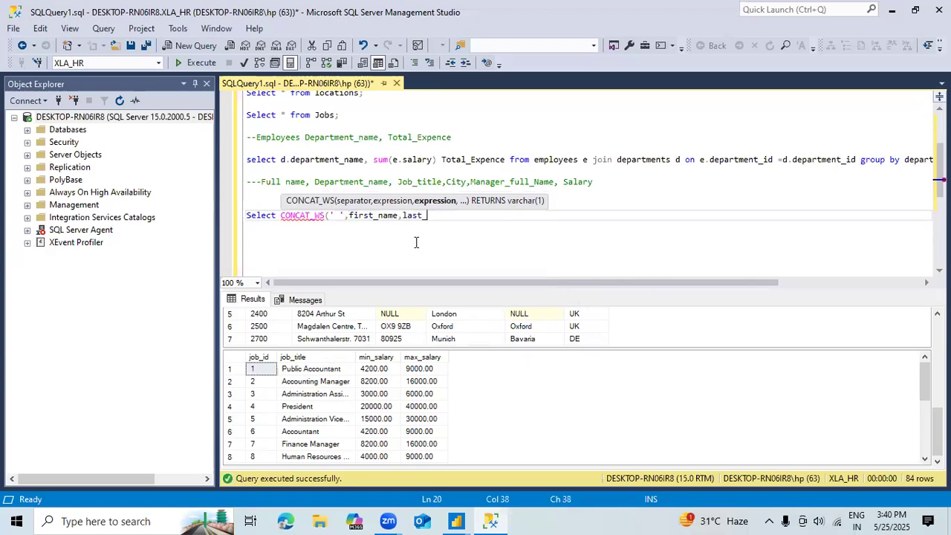
{"action": "type", "text": ") Ful"}
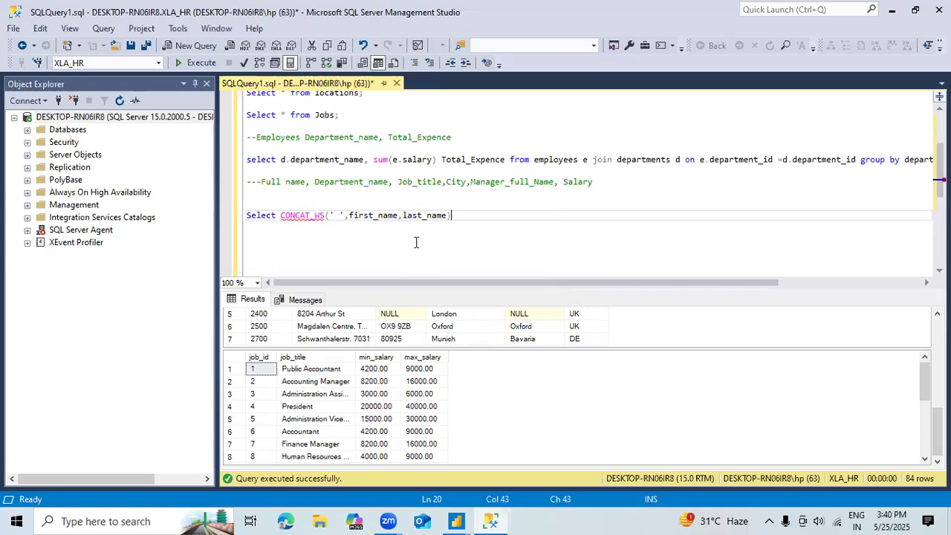
{"action": "type", "text": "l_Name"}
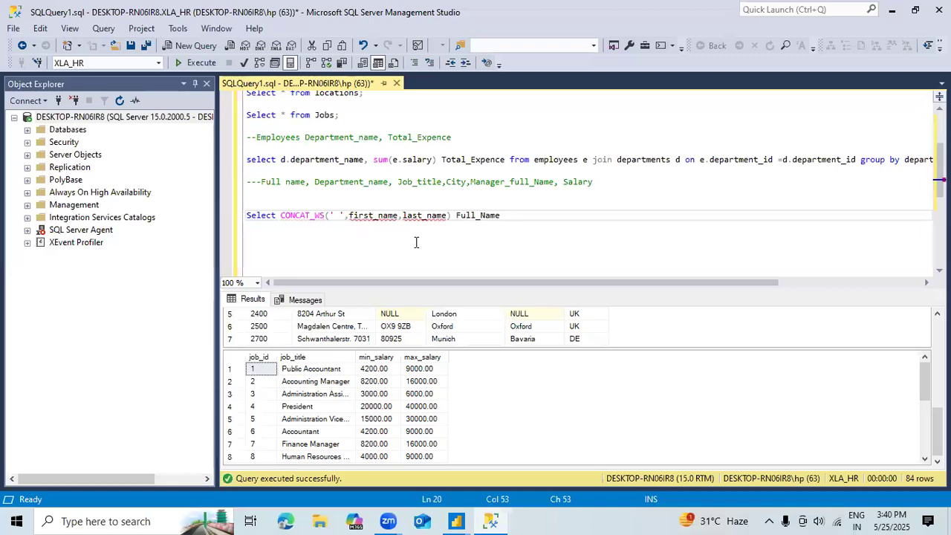
{"action": "type", "text": ","}
Step: Prefix first_name and last_name inside CONCAT_WS with the table alias e
{"action": "key", "text": "Left"}
{"action": "key", "text": "Left"}
{"action": "key", "text": "Left"}
{"action": "key", "text": "Left"}
{"action": "key", "text": "Left"}
{"action": "key", "text": "Left"}
{"action": "key", "text": "Left"}
{"action": "key", "text": "Left"}
{"action": "key", "text": "Left"}
{"action": "key", "text": "Left"}
{"action": "key", "text": "Left"}
{"action": "key", "text": "Left"}
{"action": "key", "text": "Left"}
{"action": "key", "text": "Left"}
{"action": "key", "text": "Left"}
{"action": "key", "text": "Left"}
{"action": "key", "text": "Left"}
{"action": "key", "text": "Left"}
{"action": "key", "text": "Left"}
{"action": "key", "text": "Left"}
{"action": "type", "text": "e."}
{"action": "key", "text": "Right"}
{"action": "key", "text": "Right"}
{"action": "key", "text": "Right"}
{"action": "key", "text": "Right"}
{"action": "key", "text": "Right"}
{"action": "key", "text": "Right"}
{"action": "key", "text": "Right"}
{"action": "key", "text": "Right"}
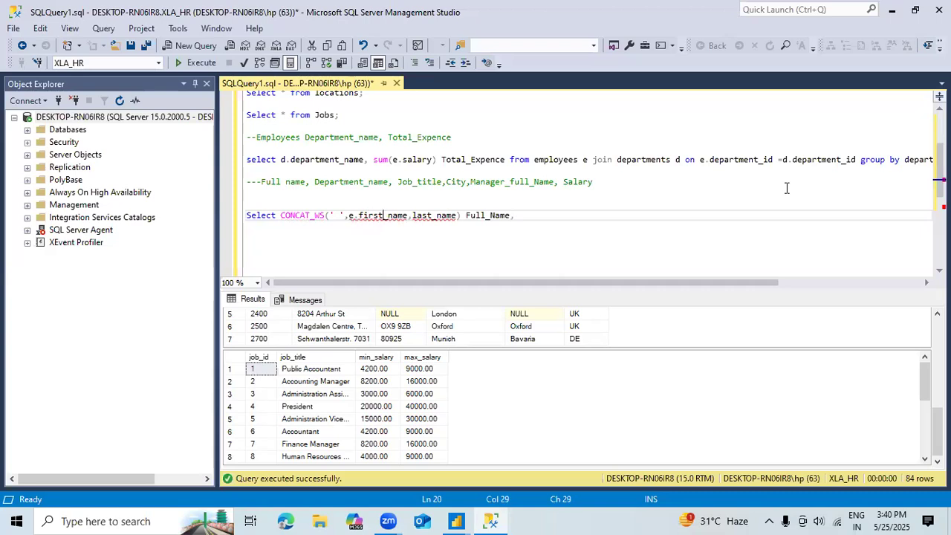
{"action": "type", "text": "e."}
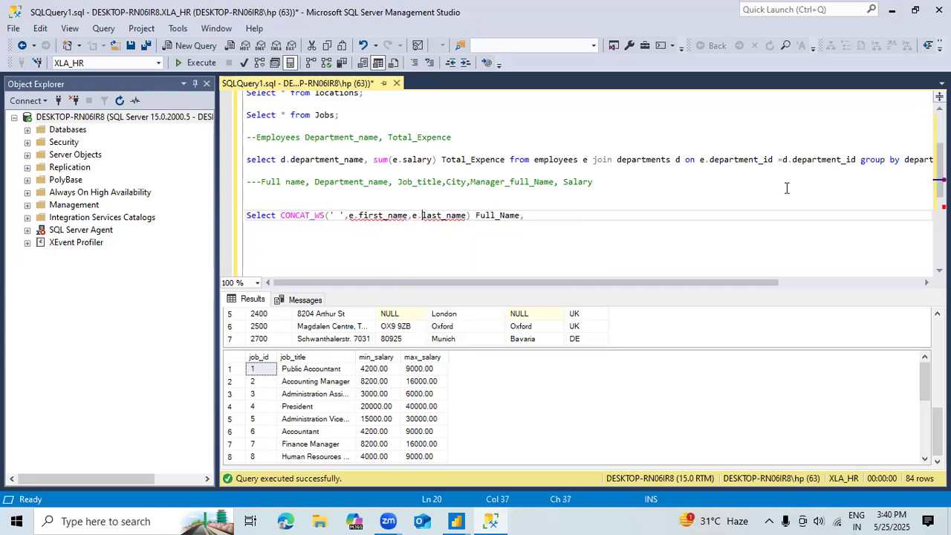
Step: Add d.department_name to the select list after Full_Name
{"action": "key", "text": "Right"}
{"action": "key", "text": "Right"}
{"action": "key", "text": "Right"}
{"action": "key", "text": "Right"}
{"action": "key", "text": "Right"}
{"action": "key", "text": "Right"}
{"action": "key", "text": "Right"}
{"action": "key", "text": "Right"}
{"action": "key", "text": "Right"}
{"action": "key", "text": "Right"}
{"action": "key", "text": "Right"}
{"action": "key", "text": "Right"}
{"action": "key", "text": "Right"}
{"action": "key", "text": "Right"}
{"action": "key", "text": "Right"}
{"action": "key", "text": "Right"}
{"action": "key", "text": "Right"}
{"action": "key", "text": "Right"}
{"action": "key", "text": "Right"}
{"action": "key", "text": "Right"}
{"action": "key", "text": "Right"}
{"action": "type", "text": "d.depart"}
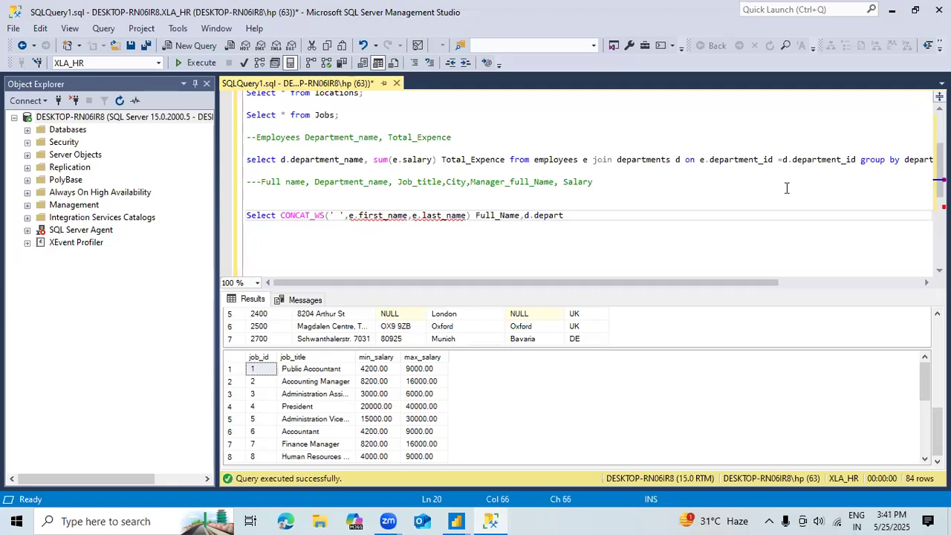
{"action": "type", "text": "ment_name,"}
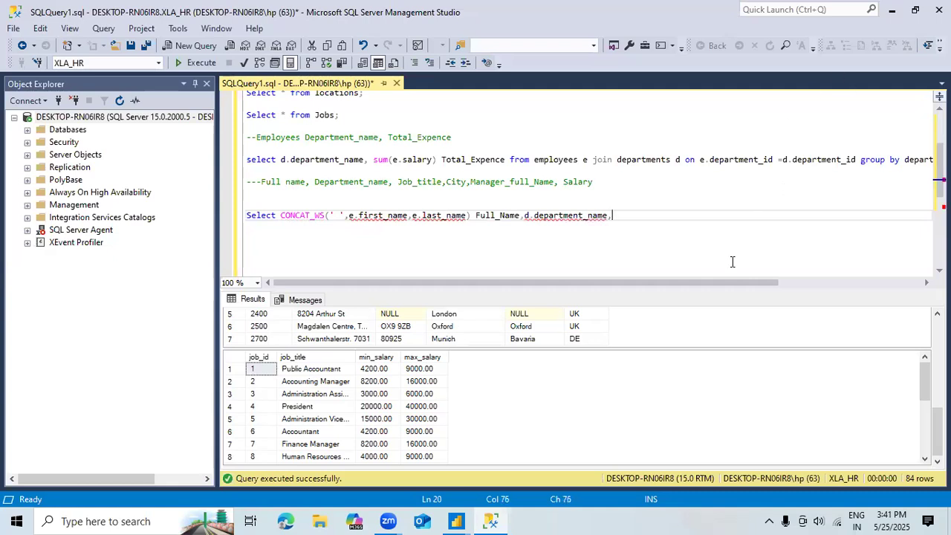
{"action": "type", "text": "Job"}
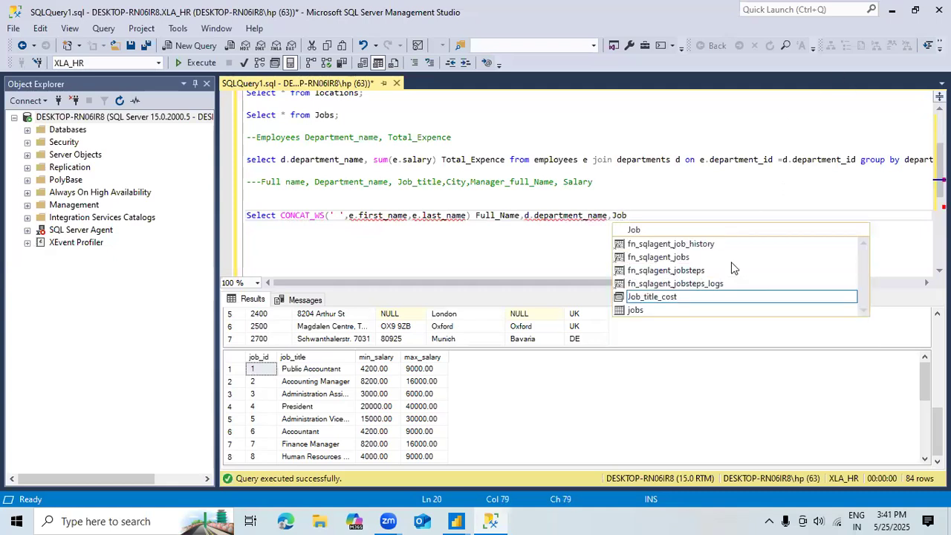
{"action": "type", "text": "_tit"}
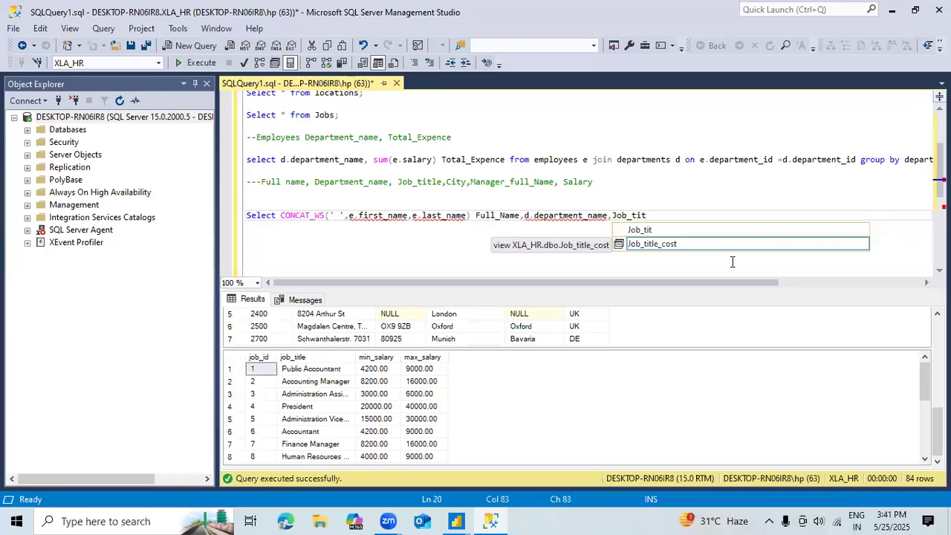
{"action": "type", "text": "tle"}
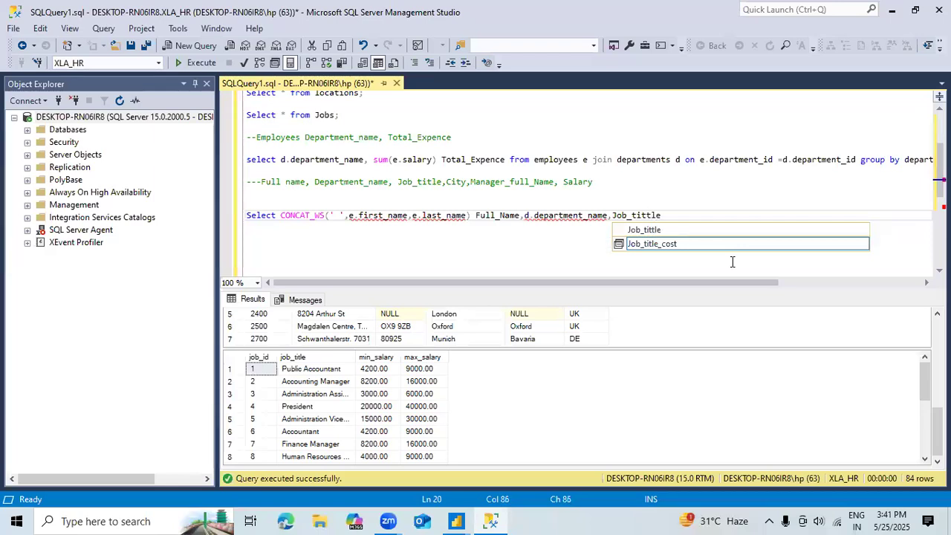
Step: Extend the select list with the columns Job_tittle and City
{"action": "key", "text": "Escape"}
{"action": "type", "text": ","}
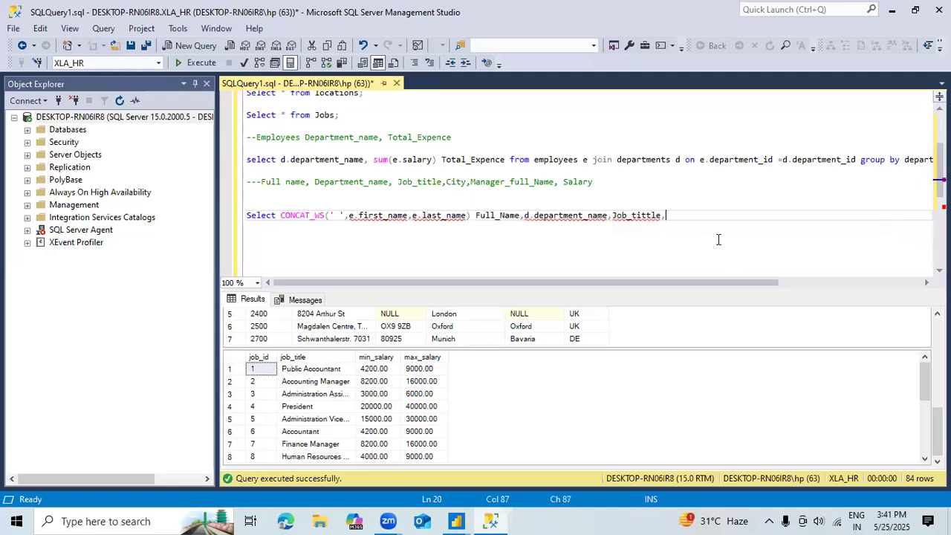
{"action": "type", "text": "City"}
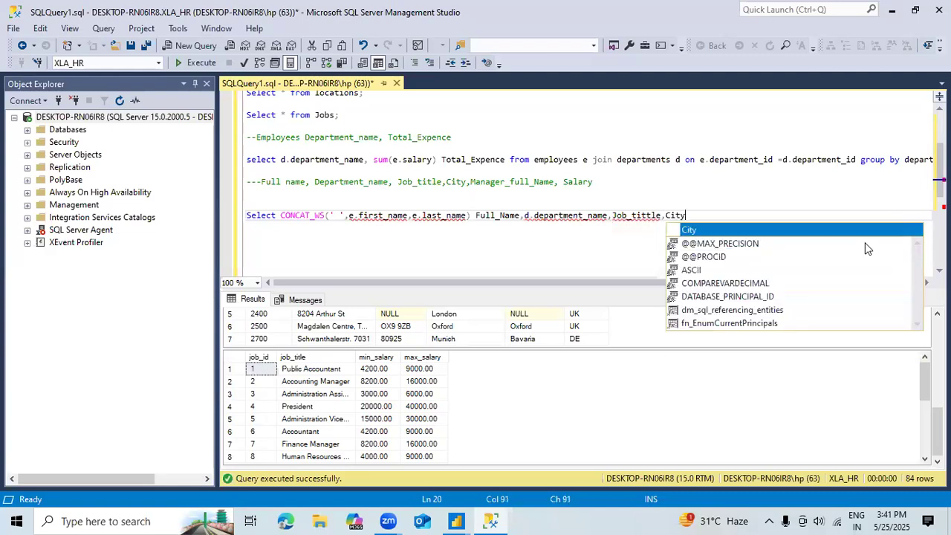
{"action": "type", "text": ", "}
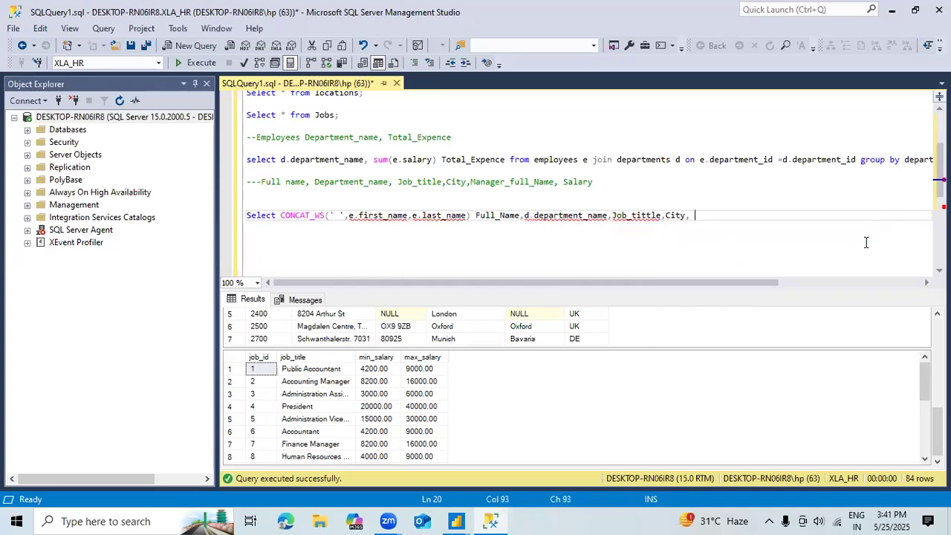
{"action": "type", "text": "Mana"}
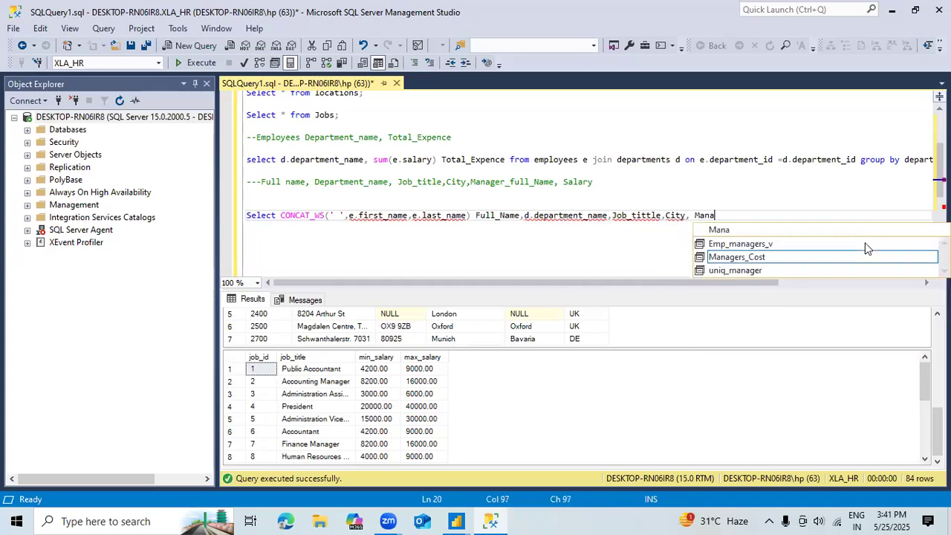
{"action": "type", "text": "ger"}
{"action": "key", "text": "BackSpace"}
{"action": "key", "text": "BackSpace"}
{"action": "key", "text": "BackSpace"}
{"action": "key", "text": "BackSpace"}
{"action": "key", "text": "BackSpace"}
{"action": "key", "text": "BackSpace"}
{"action": "key", "text": "BackSpace"}
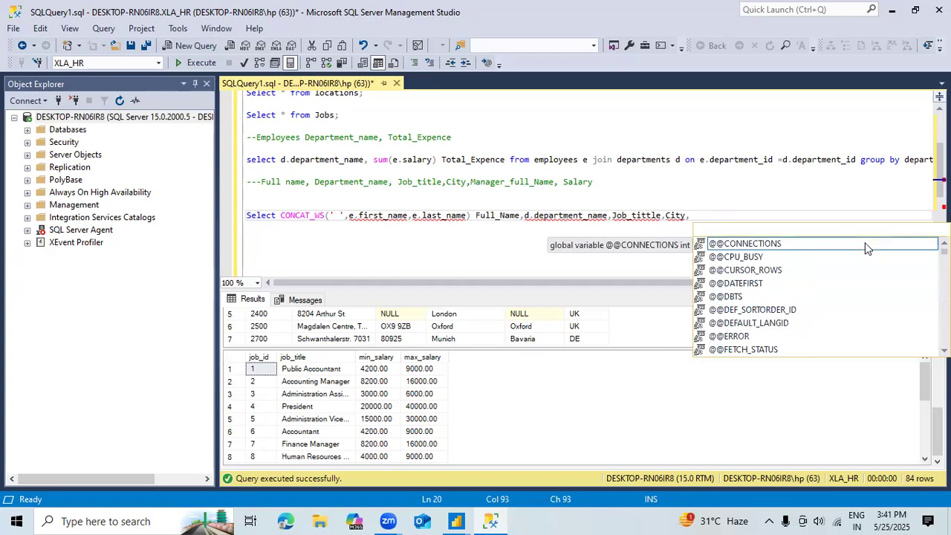
Step: Prefix City with the table alias l and Job_tittle with the alias j
{"action": "key", "text": "Left"}
{"action": "key", "text": "Left"}
{"action": "key", "text": "Left"}
{"action": "key", "text": "Left"}
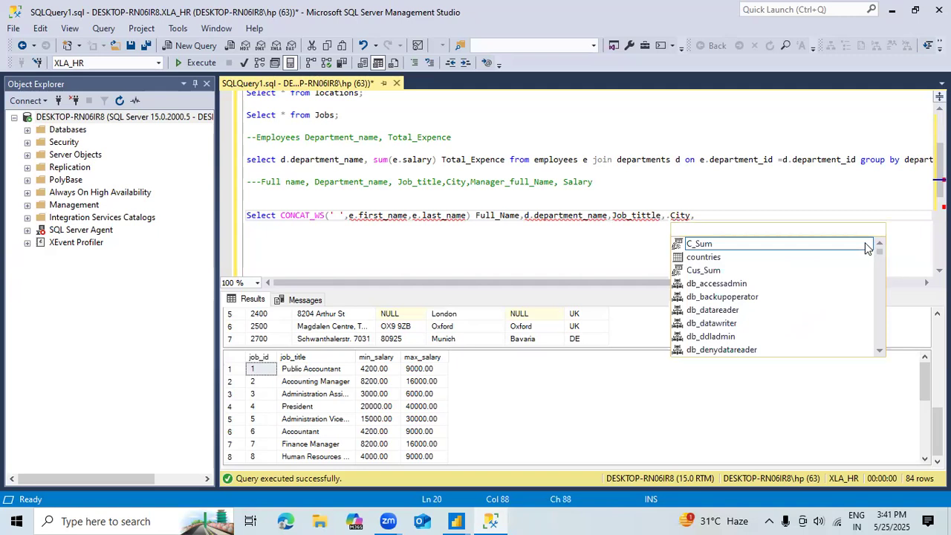
{"action": "type", "text": "l"}
{"action": "key", "text": "ctrl+Left"}
{"action": "key", "text": "ctrl+Left"}
{"action": "key", "text": "ctrl+Left"}
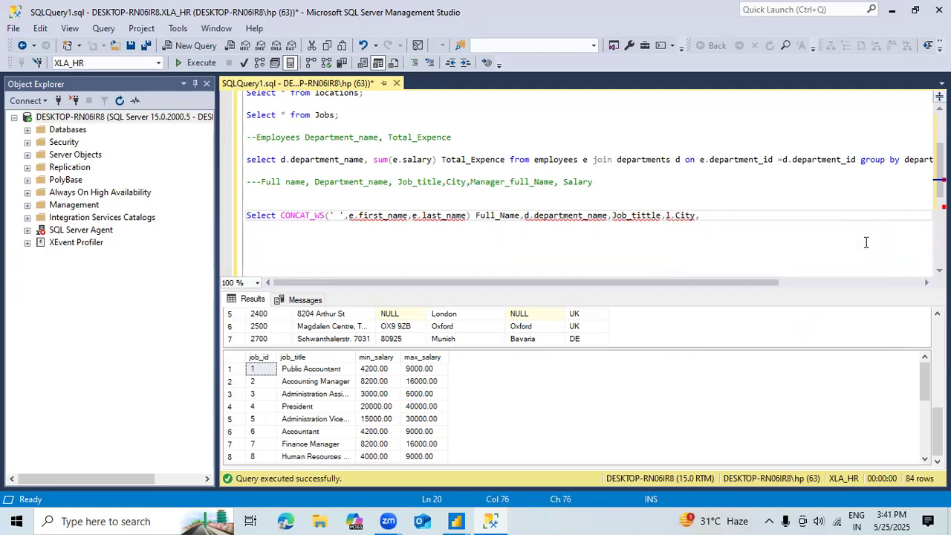
{"action": "type", "text": "j."}
{"action": "type", "text": "."}
{"action": "key", "text": "Right"}
{"action": "key", "text": "Right"}
{"action": "key", "text": "Right"}
{"action": "key", "text": "Right"}
{"action": "key", "text": "Right"}
{"action": "key", "text": "Right"}
{"action": "key", "text": "Right"}
{"action": "key", "text": "Right"}
{"action": "key", "text": "Right"}
{"action": "key", "text": "Right"}
{"action": "key", "text": "Right"}
{"action": "key", "text": "Right"}
{"action": "key", "text": "Right"}
{"action": "key", "text": "Right"}
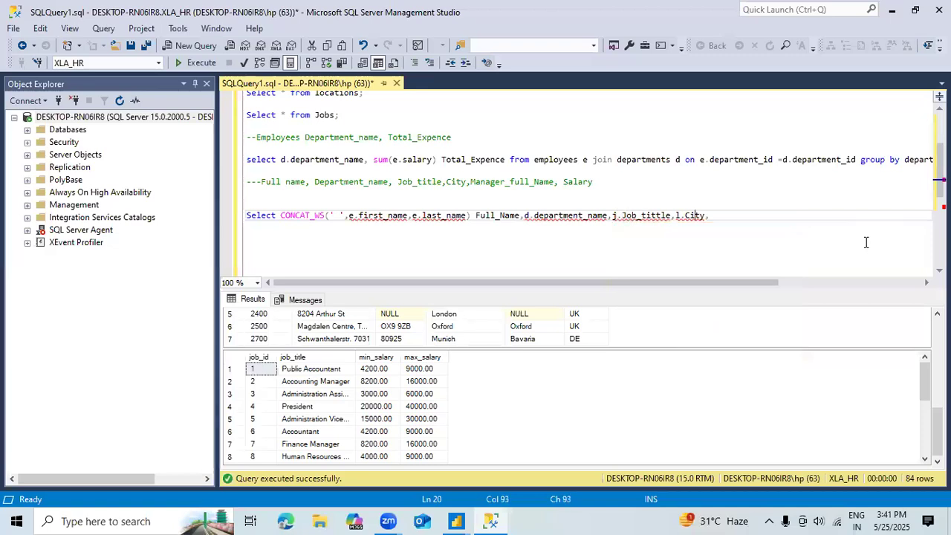
Step: Copy the employee CONCAT_WS expression and paste it after l.City in the select list
{"action": "type", "text": "m."}
{"action": "key", "text": "BackSpace"}
{"action": "left_click_drag", "start_coordinate": [468, 216], "coordinate": [282, 216]}
{"action": "key", "text": "ctrl+c"}
{"action": "key", "text": "Right"}
{"action": "key", "text": "Right"}
{"action": "key", "text": "Right"}
{"action": "key", "text": "Right"}
{"action": "key", "text": "Right"}
{"action": "key", "text": "Right"}
{"action": "key", "text": "Right"}
{"action": "key", "text": "Right"}
{"action": "key", "text": "Right"}
{"action": "key", "text": "Right"}
{"action": "key", "text": "Right"}
{"action": "key", "text": "Right"}
{"action": "key", "text": "Right"}
{"action": "key", "text": "Right"}
{"action": "key", "text": "Right"}
{"action": "key", "text": "Right"}
{"action": "key", "text": "Right"}
{"action": "key", "text": "Right"}
{"action": "key", "text": "Right"}
{"action": "key", "text": "Right"}
Step: Change the alias of first_name and last_name in the pasted CONCAT_WS expression to m
{"action": "key", "text": "Right"}
{"action": "key", "text": "Right"}
{"action": "key", "text": "Right"}
{"action": "key", "text": "Right"}
{"action": "key", "text": "Right"}
{"action": "key", "text": "Right"}
{"action": "key", "text": "Right"}
{"action": "key", "text": "Right"}
{"action": "key", "text": "Right"}
{"action": "key", "text": "Right"}
{"action": "key", "text": "Right"}
{"action": "key", "text": "Right"}
{"action": "key", "text": "ctrl+v"}
{"action": "key", "text": "Left"}
{"action": "key", "text": "Left"}
{"action": "key", "text": "Left"}
{"action": "key", "text": "Left"}
{"action": "key", "text": "Left"}
{"action": "key", "text": "Left"}
{"action": "key", "text": "Left"}
{"action": "key", "text": "Left"}
{"action": "key", "text": "Left"}
{"action": "key", "text": "Left"}
{"action": "key", "text": "Left"}
{"action": "key", "text": "Left"}
{"action": "key", "text": "Left"}
{"action": "key", "text": "Left"}
{"action": "key", "text": "Left"}
{"action": "key", "text": "Left"}
{"action": "key", "text": "Left"}
{"action": "key", "text": "Left"}
{"action": "key", "text": "Left"}
{"action": "key", "text": "Left"}
{"action": "key", "text": "Delete"}
{"action": "type", "text": "m"}
{"action": "key", "text": "Right"}
{"action": "key", "text": "Right"}
{"action": "key", "text": "Right"}
{"action": "key", "text": "Right"}
{"action": "key", "text": "Right"}
{"action": "key", "text": "Right"}
{"action": "key", "text": "Right"}
{"action": "key", "text": "Right"}
{"action": "key", "text": "Right"}
{"action": "key", "text": "Right"}
{"action": "key", "text": "Right"}
{"action": "key", "text": "Delete"}
{"action": "type", "text": "m"}
{"action": "key", "text": "Right"}
{"action": "key", "text": "Right"}
{"action": "key", "text": "Right"}
{"action": "key", "text": "Right"}
{"action": "key", "text": "Right"}
{"action": "key", "text": "Right"}
{"action": "key", "text": "Right"}
{"action": "key", "text": "Right"}
{"action": "key", "text": "Right"}
{"action": "key", "text": "Right"}
{"action": "key", "text": "Right"}
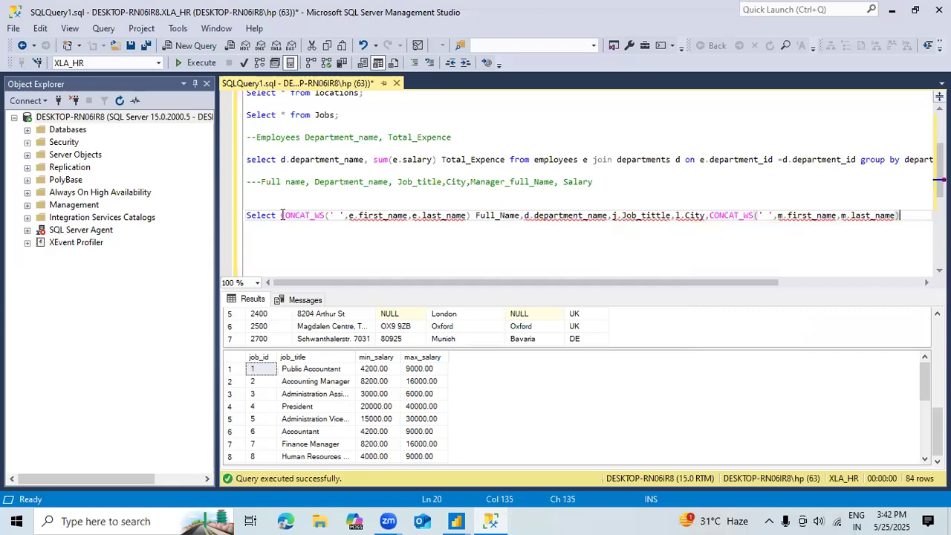
Step: Complete the select list with e.salary and m.salary
{"action": "type", "text": ",e."}
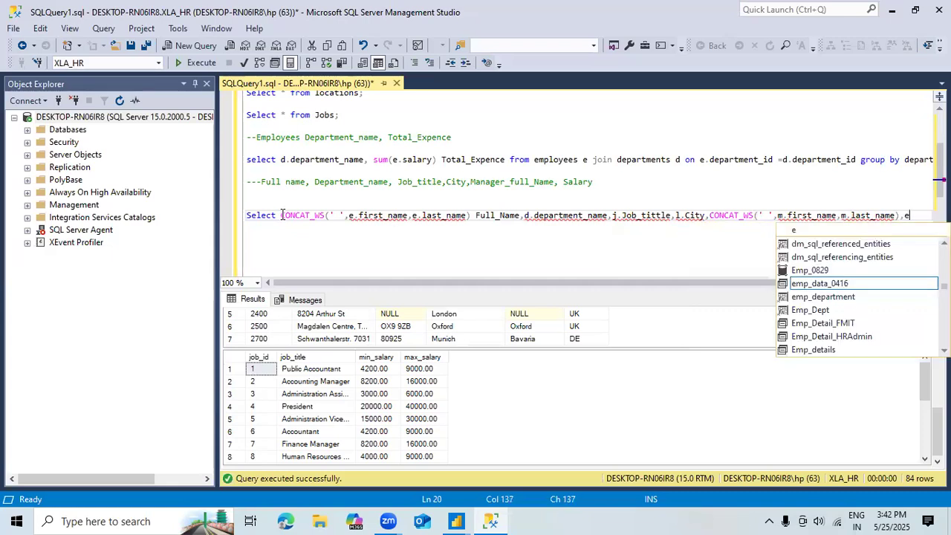
{"action": "type", "text": "salary"}
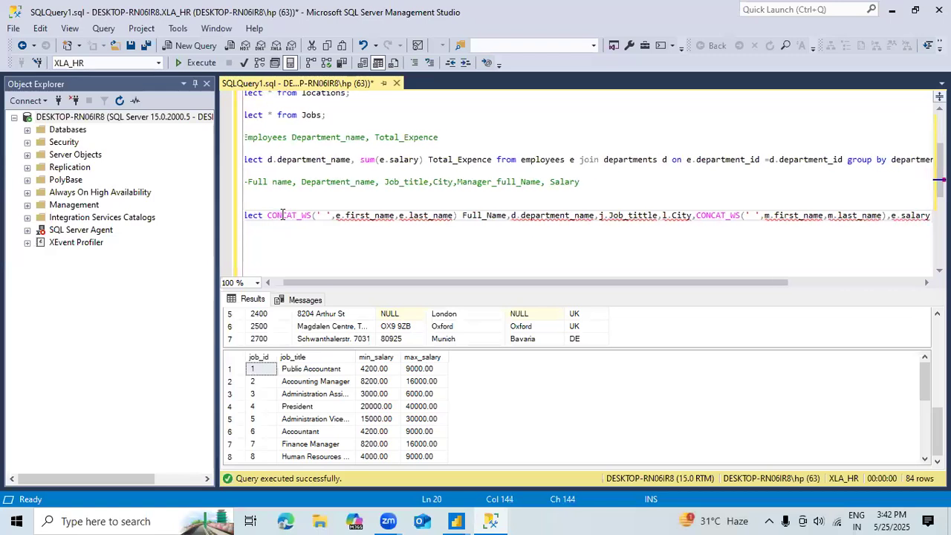
{"action": "type", "text": ",m.salary"}
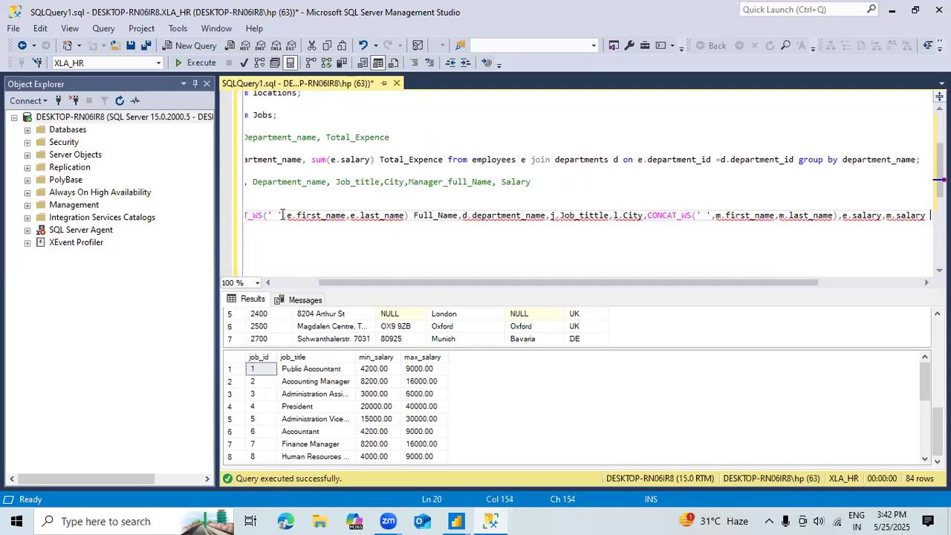
Step: Add a from clause below the select list that joins employees e to employees m
{"action": "key", "text": "Down"}
{"action": "key", "text": "Down"}
{"action": "key", "text": "Down"}
{"action": "key", "text": "Up"}
{"action": "key", "text": "Up"}
{"action": "key", "text": "Up"}
{"action": "key", "text": "Down"}
{"action": "key", "text": "Down"}
{"action": "type", "text": "from"}
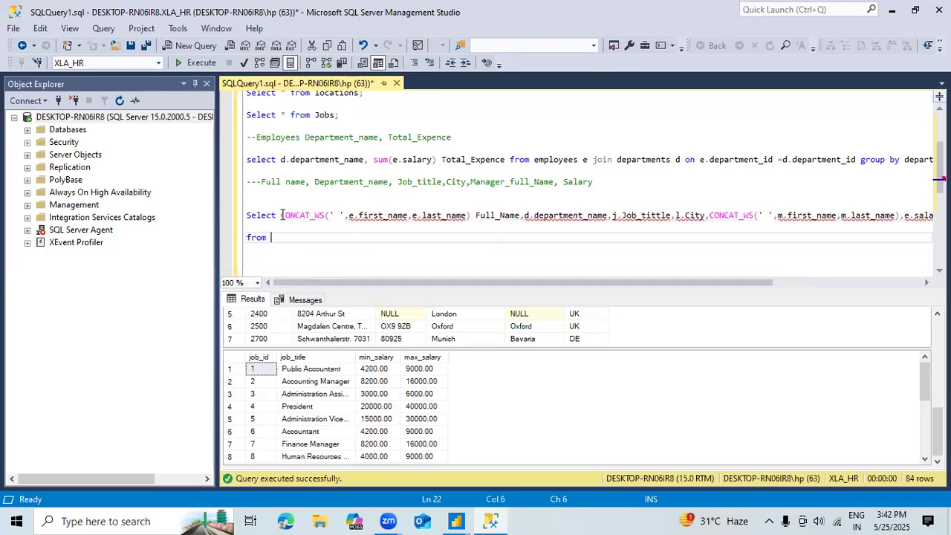
{"action": "type", "text": " employees e join employees "}
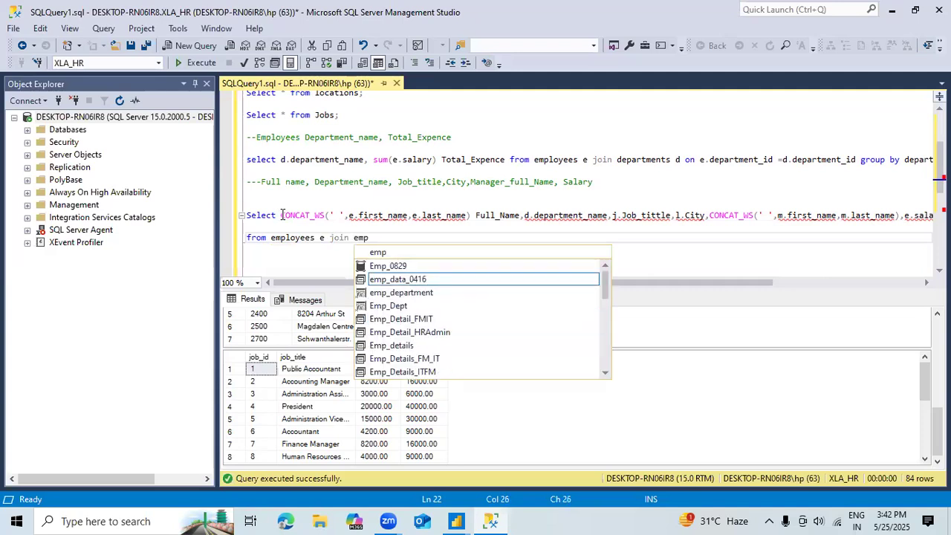
{"action": "type", "text": "m "}
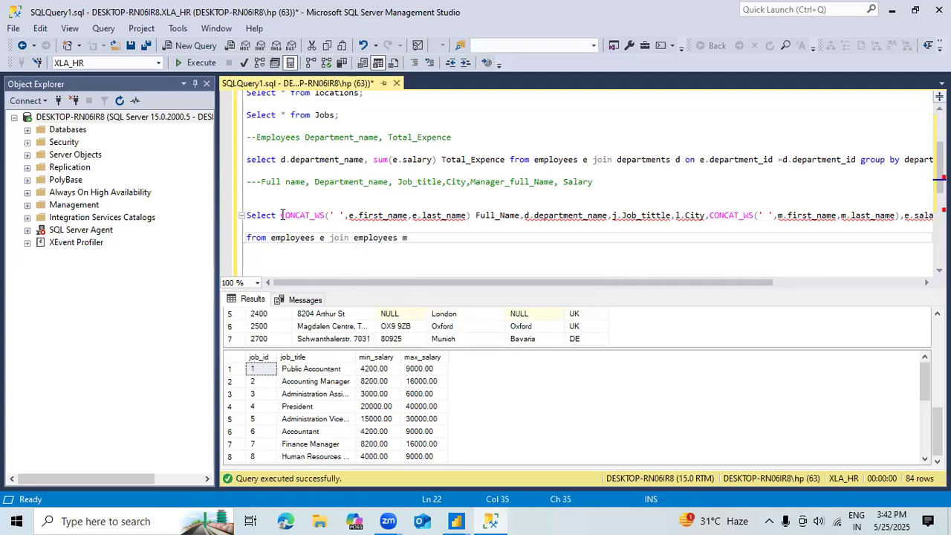
{"action": "type", "text": "on e"}
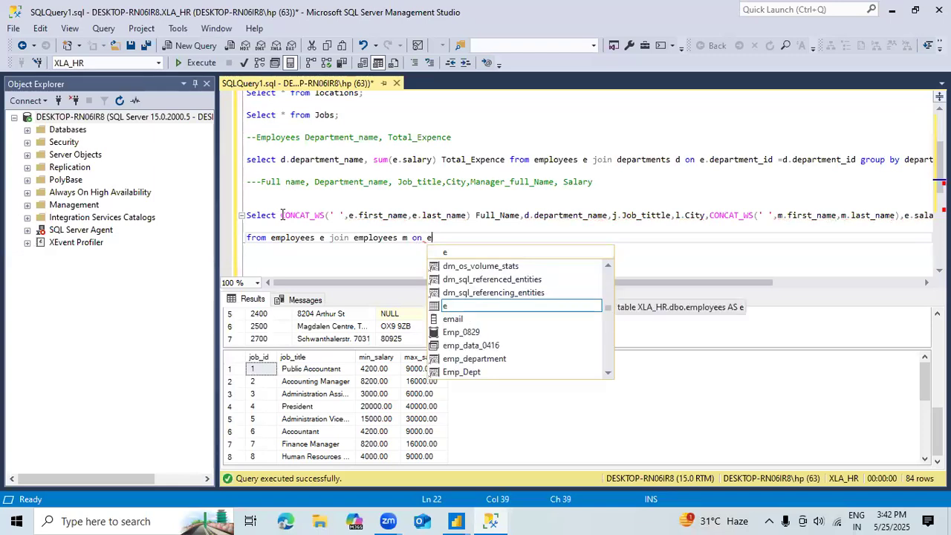
Step: Set the self-join condition to e.manager_id = m.employee_id
{"action": "type", "text": ".ma"}
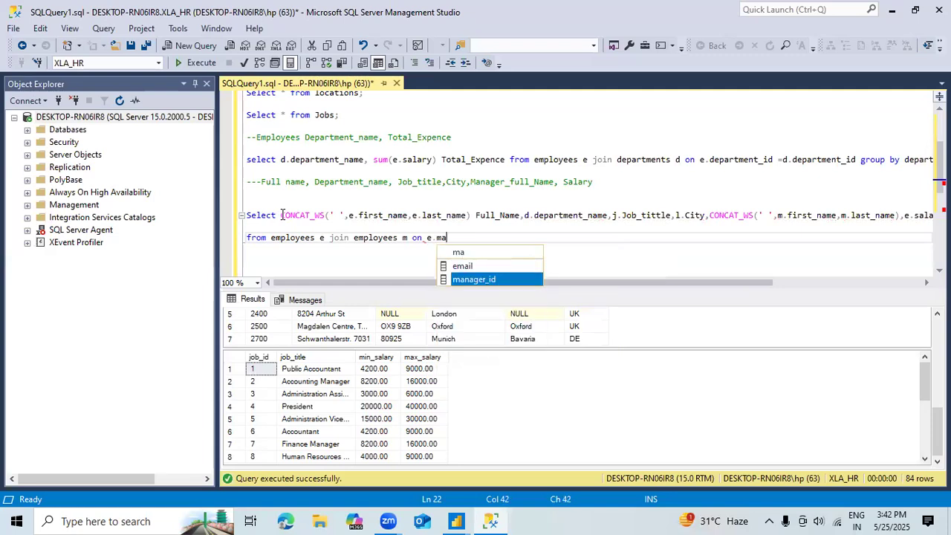
{"action": "type", "text": "nager_id =m.emp"}
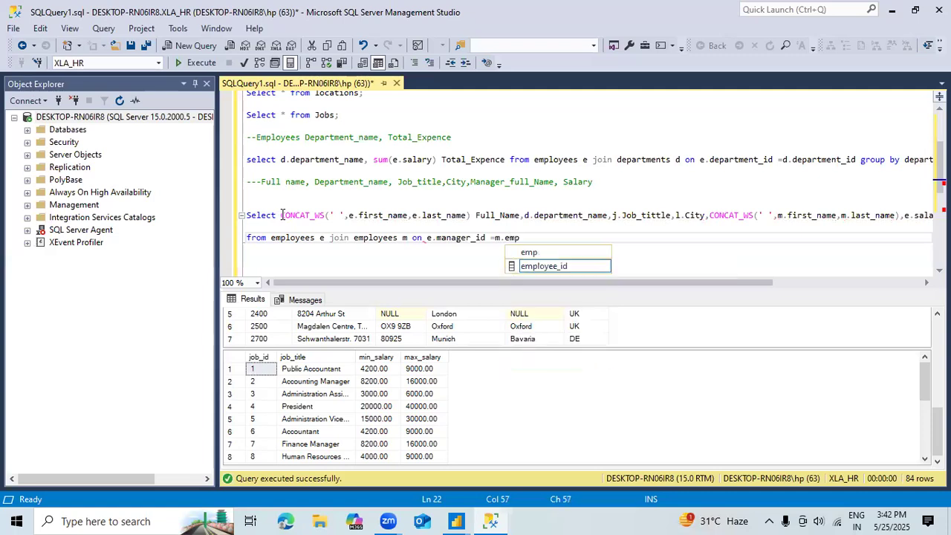
{"action": "key", "text": "Tab"}
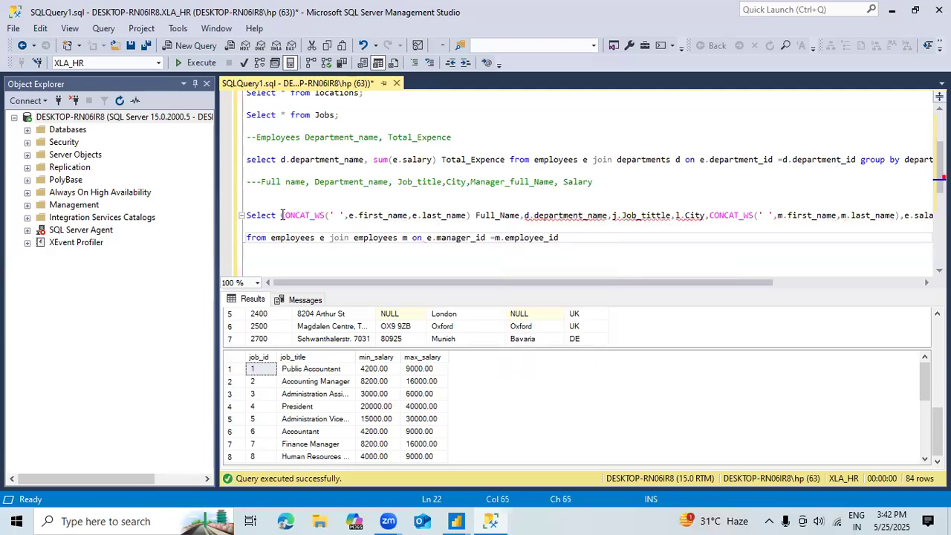
Step: Append a join to departments d after the self-join condition, matching e.employee_id to d.department_id
{"action": "key", "text": "BackSpace"}
{"action": "type", "text": "join "}
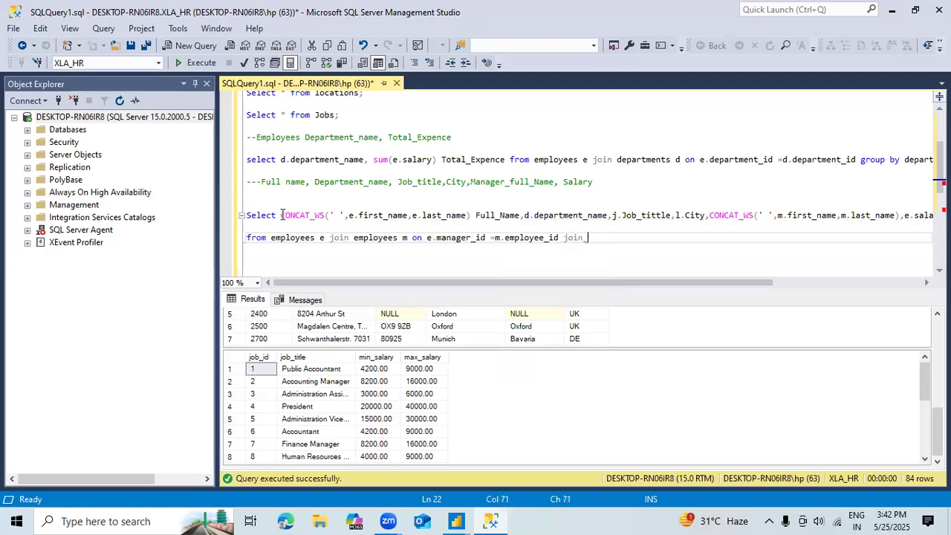
{"action": "type", "text": "departments"}
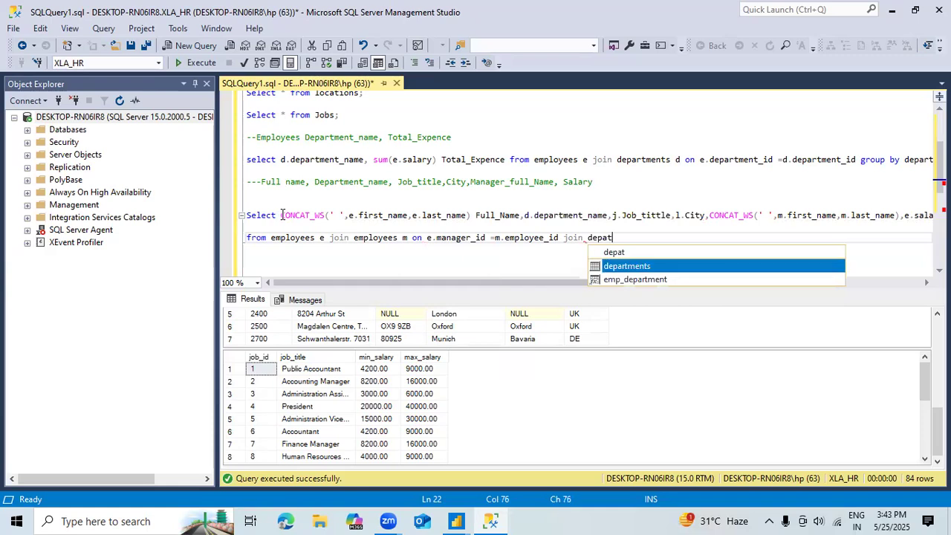
{"action": "type", "text": " d "}
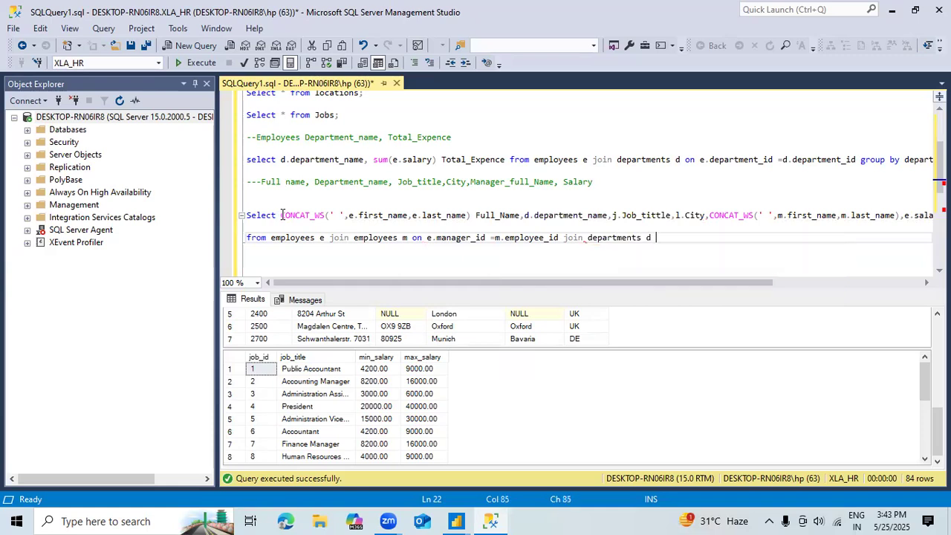
{"action": "type", "text": "on e.em"}
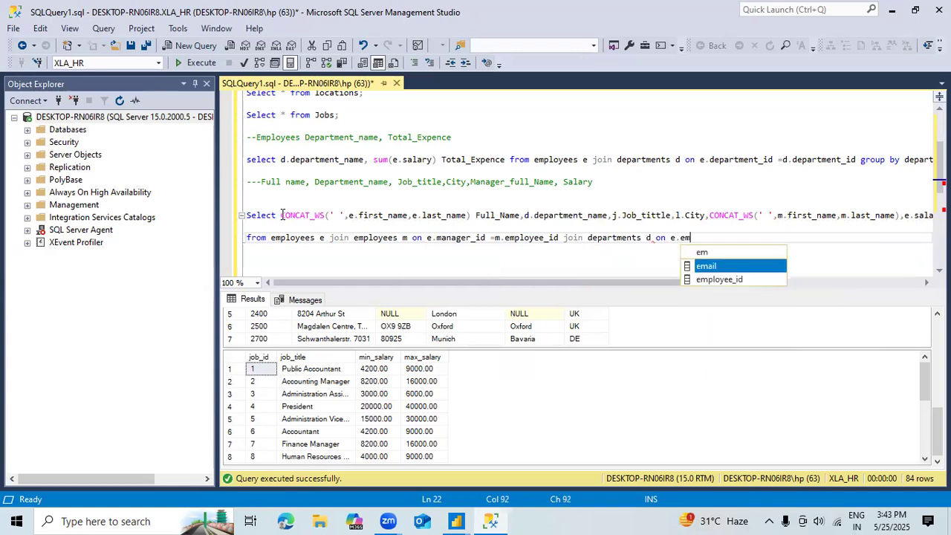
{"action": "key", "text": "Tab"}
{"action": "type", "text": "="}
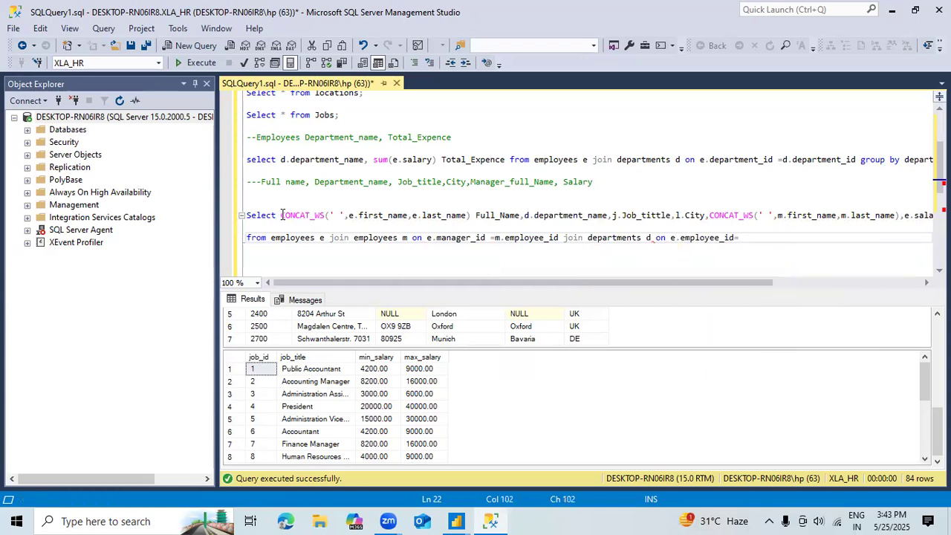
{"action": "type", "text": "d."}
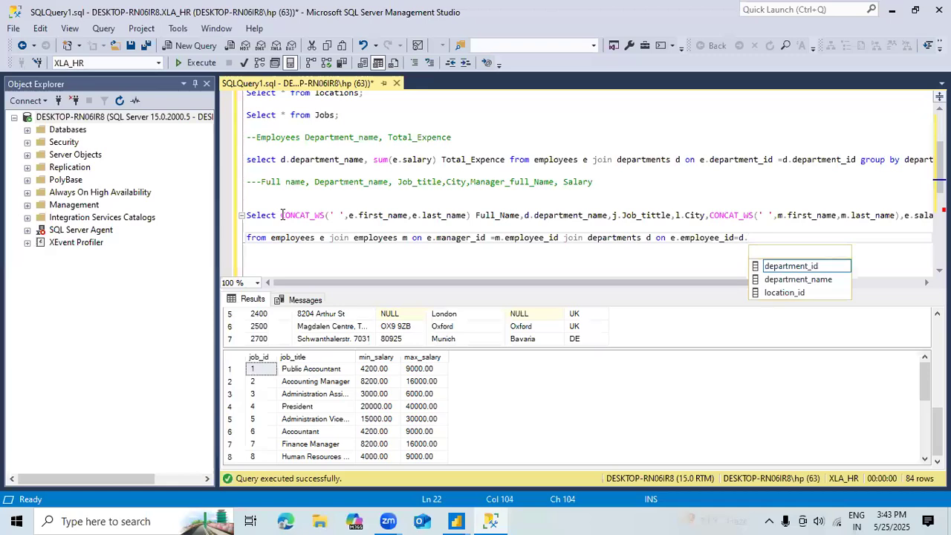
{"action": "key", "text": "Tab"}
Step: Change the employee side of the departments join condition to e.department_id
{"action": "key", "text": "Left"}
{"action": "key", "text": "Left"}
{"action": "key", "text": "Left"}
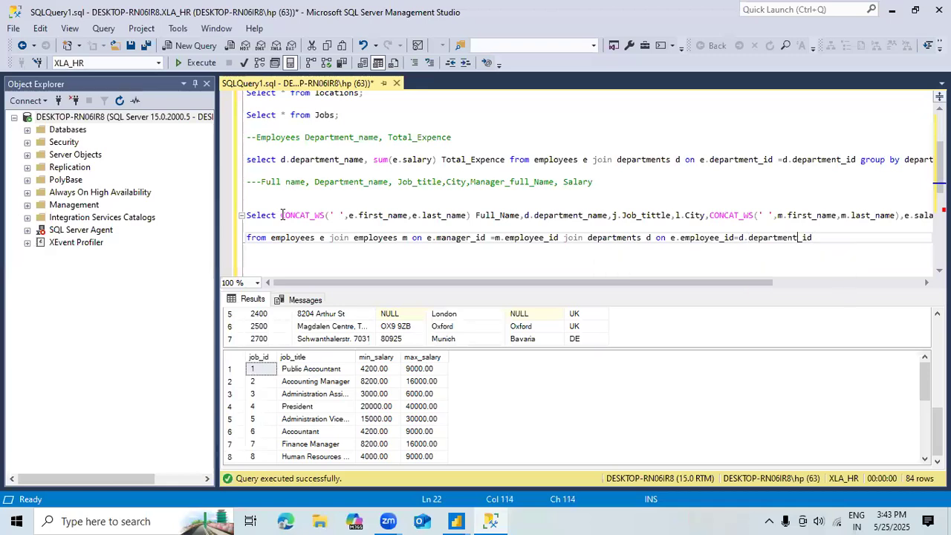
{"action": "key", "text": "Left"}
{"action": "key", "text": "Left"}
{"action": "key", "text": "Left"}
{"action": "key", "text": "Left"}
{"action": "key", "text": "Left"}
{"action": "key", "text": "Left"}
{"action": "key", "text": "Left"}
{"action": "key", "text": "Left"}
{"action": "key", "text": "Left"}
{"action": "key", "text": "Left"}
{"action": "key", "text": "Left"}
{"action": "key", "text": "Left"}
{"action": "key", "text": "BackSpace"}
{"action": "key", "text": "BackSpace"}
{"action": "key", "text": "BackSpace"}
{"action": "key", "text": "BackSpace"}
{"action": "key", "text": "BackSpace"}
{"action": "key", "text": "BackSpace"}
{"action": "key", "text": "BackSpace"}
{"action": "key", "text": "BackSpace"}
{"action": "key", "text": "BackSpace"}
{"action": "key", "text": "BackSpace"}
{"action": "key", "text": "BackSpace"}
{"action": "key", "text": "BackSpace"}
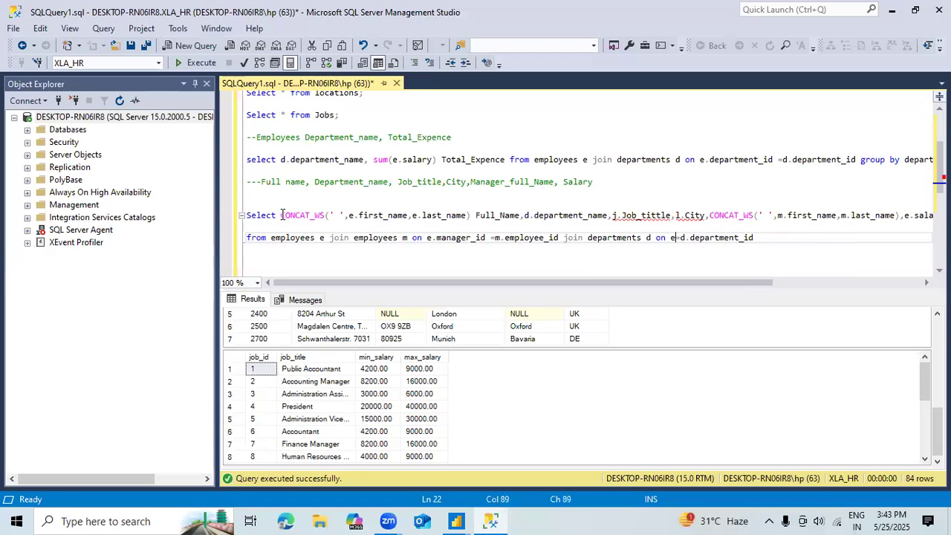
{"action": "type", "text": "."}
{"action": "key", "text": "Tab"}
{"action": "key", "text": "Right"}
{"action": "key", "text": "Right"}
{"action": "key", "text": "Right"}
{"action": "key", "text": "Right"}
{"action": "key", "text": "Right"}
{"action": "key", "text": "Right"}
{"action": "key", "text": "Right"}
{"action": "key", "text": "Right"}
{"action": "key", "text": "Right"}
{"action": "key", "text": "Right"}
{"action": "key", "text": "Right"}
{"action": "key", "text": "Right"}
{"action": "key", "text": "Right"}
{"action": "key", "text": "Right"}
{"action": "key", "text": "Right"}
{"action": "key", "text": "Right"}
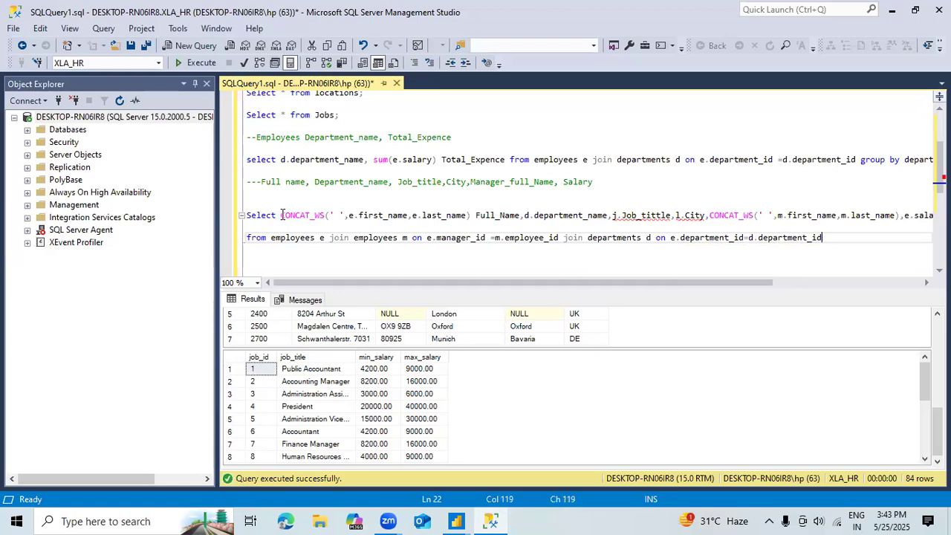
Step: Append a join to the locations table with alias l and begin its on condition
{"action": "type", "text": "join "}
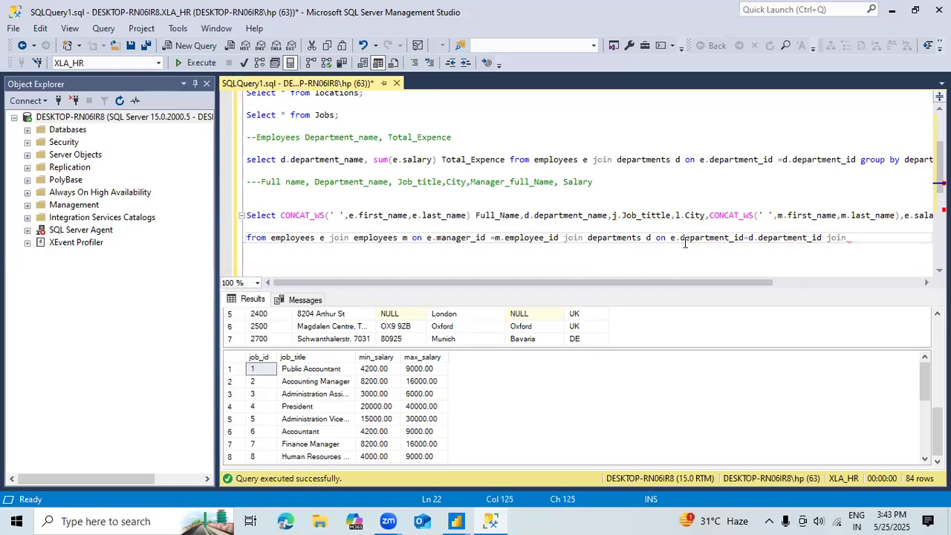
{"action": "type", "text": "locati"}
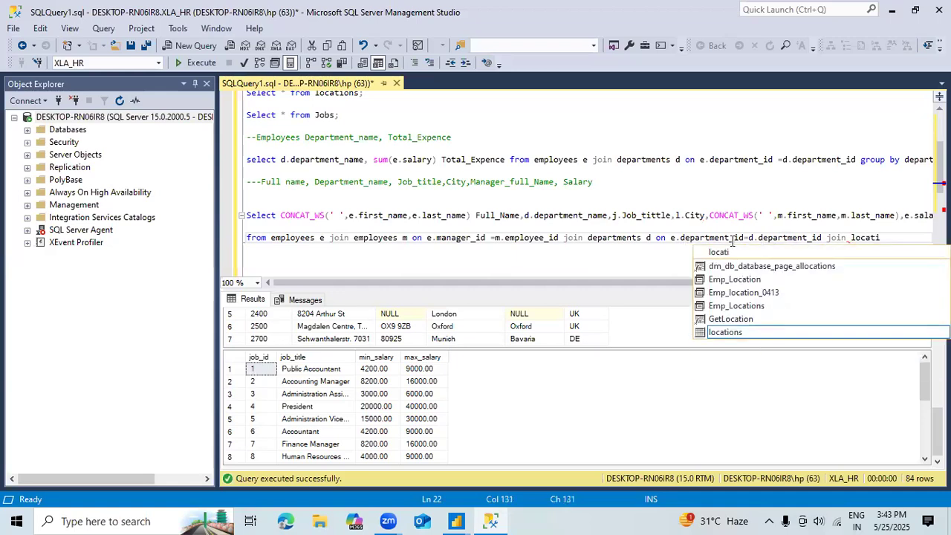
{"action": "type", "text": "on ;"}
{"action": "key", "text": "BackSpace"}
{"action": "type", "text": "l "}
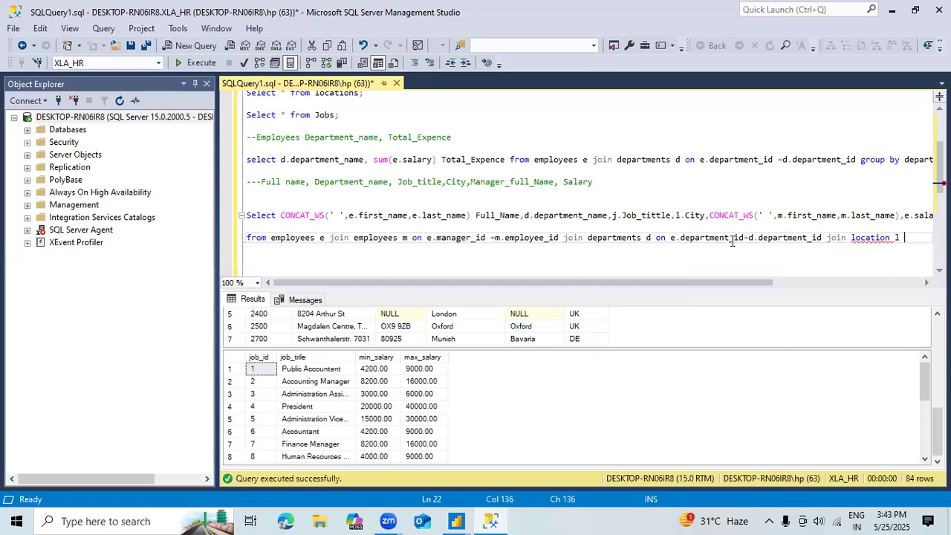
{"action": "type", "text": "on l.loction"}
{"action": "key", "text": "Left"}
{"action": "key", "text": "Left"}
{"action": "key", "text": "Left"}
{"action": "key", "text": "Left"}
{"action": "key", "text": "Left"}
{"action": "key", "text": "Left"}
{"action": "key", "text": "Left"}
{"action": "key", "text": "Left"}
{"action": "key", "text": "Left"}
{"action": "key", "text": "Left"}
{"action": "key", "text": "Left"}
{"action": "key", "text": "Left"}
{"action": "key", "text": "Left"}
{"action": "key", "text": "Left"}
{"action": "key", "text": "Left"}
{"action": "type", "text": "s"}
Step: Move the on clause of the locations join to a new line
{"action": "key", "text": "Right"}
{"action": "key", "text": "Right"}
{"action": "key", "text": "Right"}
{"action": "key", "text": "Right"}
{"action": "key", "text": "Right"}
{"action": "key", "text": "Right"}
{"action": "key", "text": "Right"}
{"action": "key", "text": "Right"}
{"action": "key", "text": "Right"}
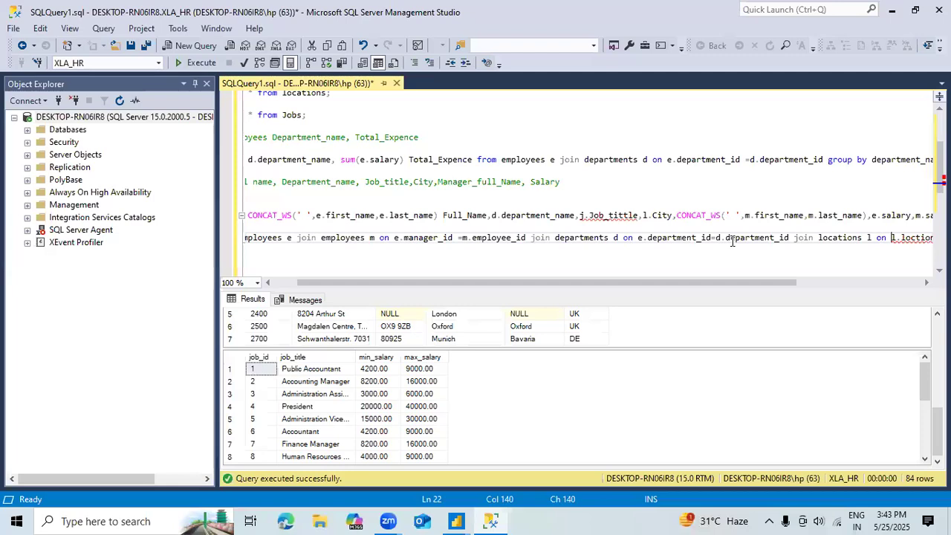
{"action": "key", "text": "Left"}
{"action": "key", "text": "Left"}
{"action": "key", "text": "Left"}
{"action": "key", "text": "Left"}
{"action": "key", "text": "Left"}
{"action": "key", "text": "Left"}
{"action": "key", "text": "Left"}
{"action": "key", "text": "Left"}
{"action": "key", "text": "Left"}
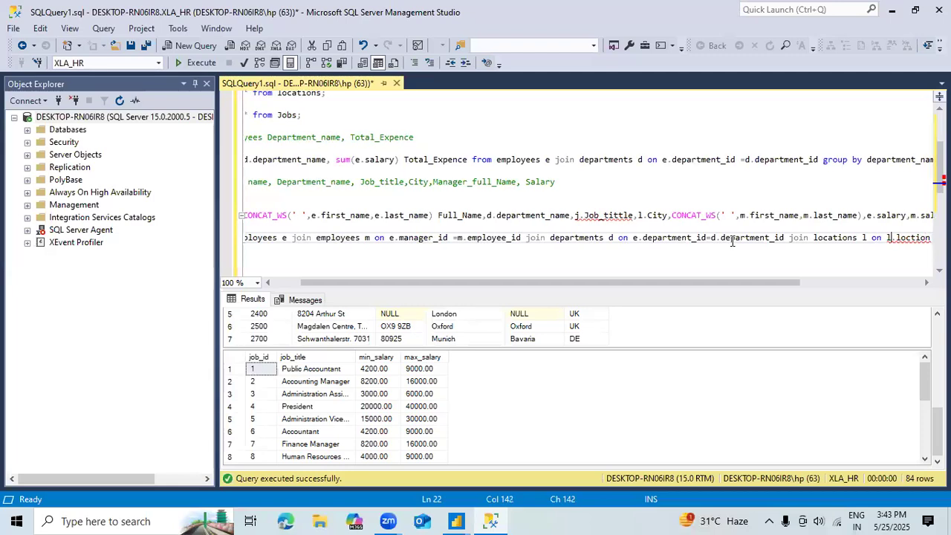
{"action": "key", "text": "Return"}
{"action": "key", "text": "Right"}
{"action": "key", "text": "Right"}
{"action": "key", "text": "Right"}
{"action": "key", "text": "Right"}
{"action": "key", "text": "Right"}
{"action": "key", "text": "Right"}
{"action": "key", "text": "Right"}
{"action": "key", "text": "Right"}
{"action": "key", "text": "Right"}
{"action": "key", "text": "Right"}
{"action": "key", "text": "Right"}
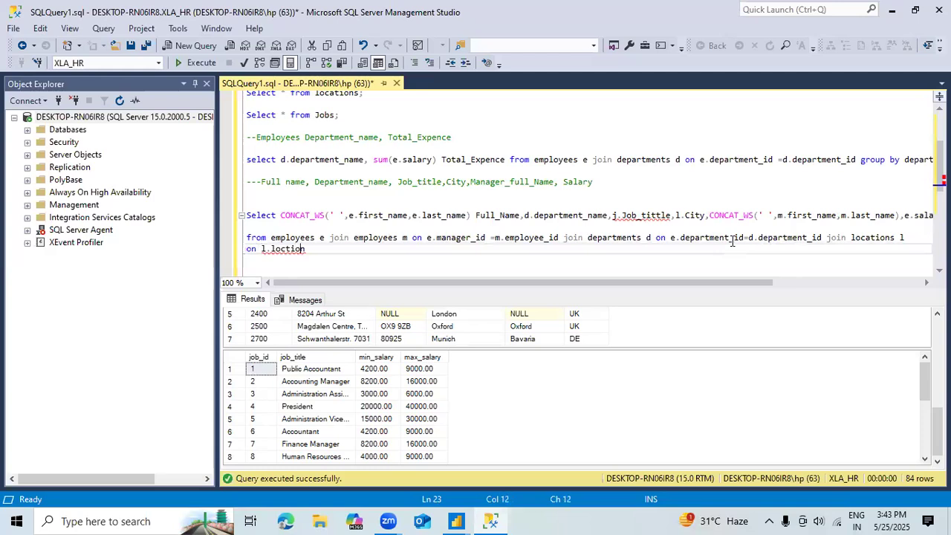
Step: Set the locations join condition to l.location_id = d.location_id
{"action": "key", "text": "BackSpace"}
{"action": "key", "text": "BackSpace"}
{"action": "key", "text": "BackSpace"}
{"action": "key", "text": "BackSpace"}
{"action": "key", "text": "BackSpace"}
{"action": "key", "text": "BackSpace"}
{"action": "key", "text": "BackSpace"}
{"action": "key", "text": "BackSpace"}
{"action": "type", "text": ".lo"}
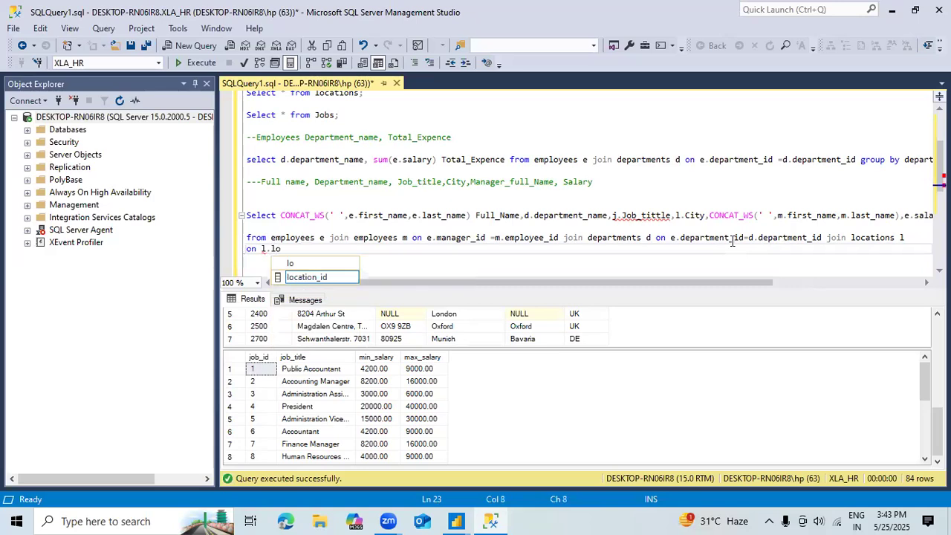
{"action": "key", "text": "Tab"}
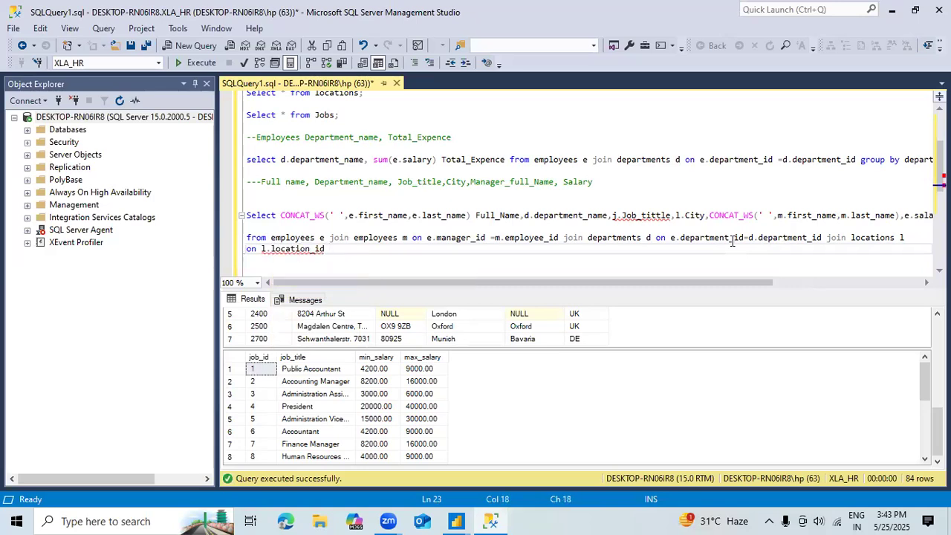
{"action": "type", "text": "= d."}
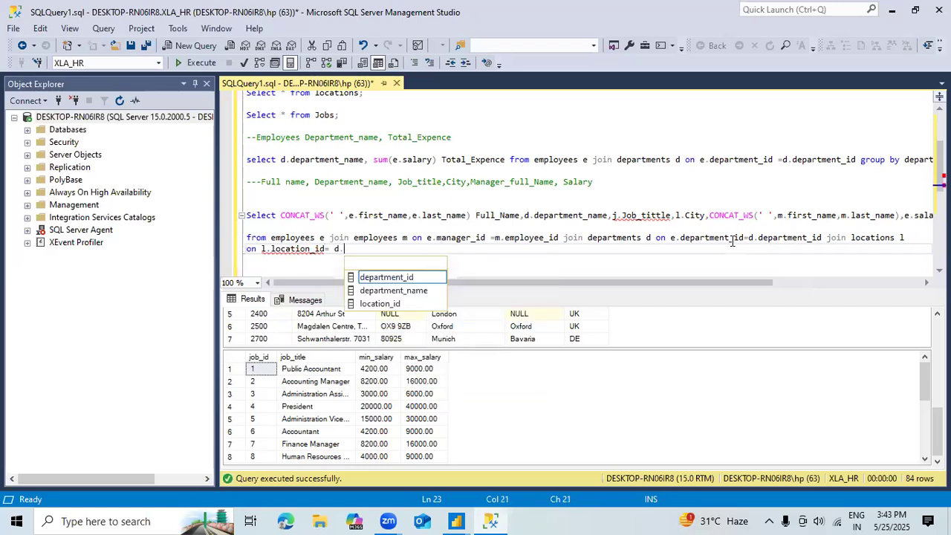
{"action": "key", "text": "Down"}
{"action": "key", "text": "Down"}
{"action": "key", "text": "Tab"}
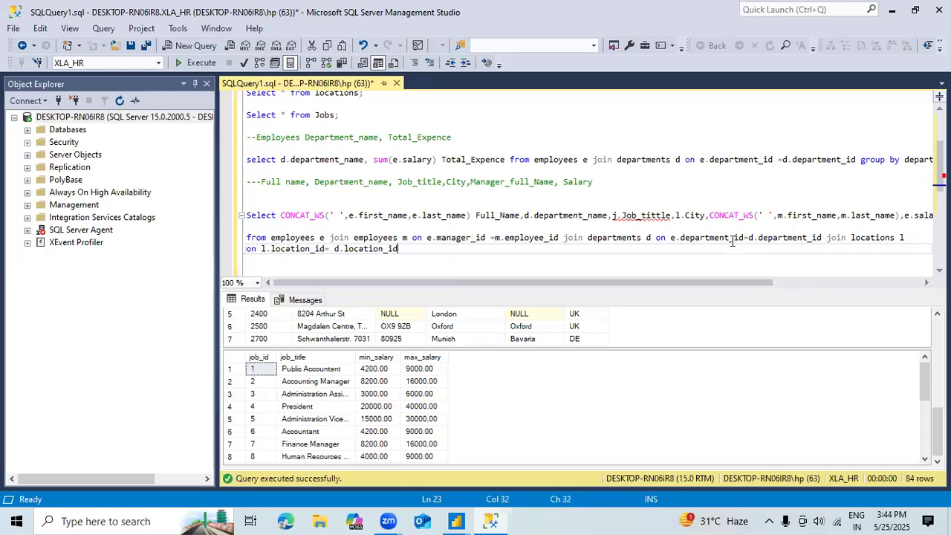
Step: Append a join to the jobs table with alias j after the locations join condition
{"action": "type", "text": "join jobs j "}
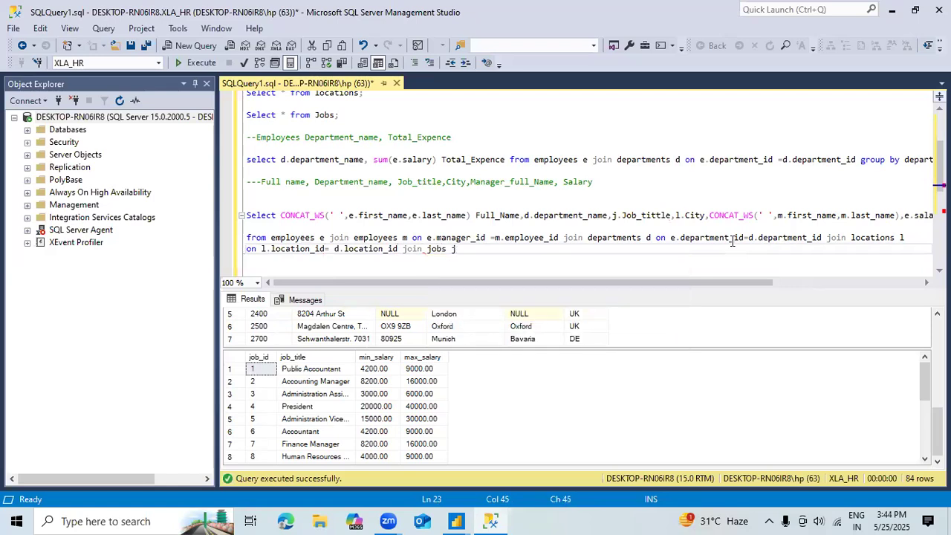
{"action": "type", "text": "on "}
{"action": "type", "text": "j"}
{"action": "type", "text": ".e"}
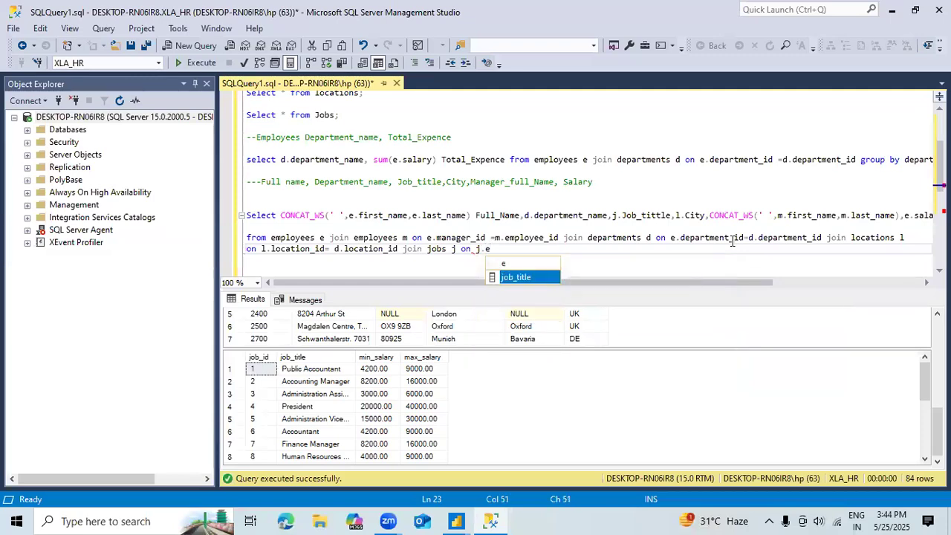
Step: Set the jobs join condition to j.job_id = e.job_id
{"action": "key", "text": "BackSpace"}
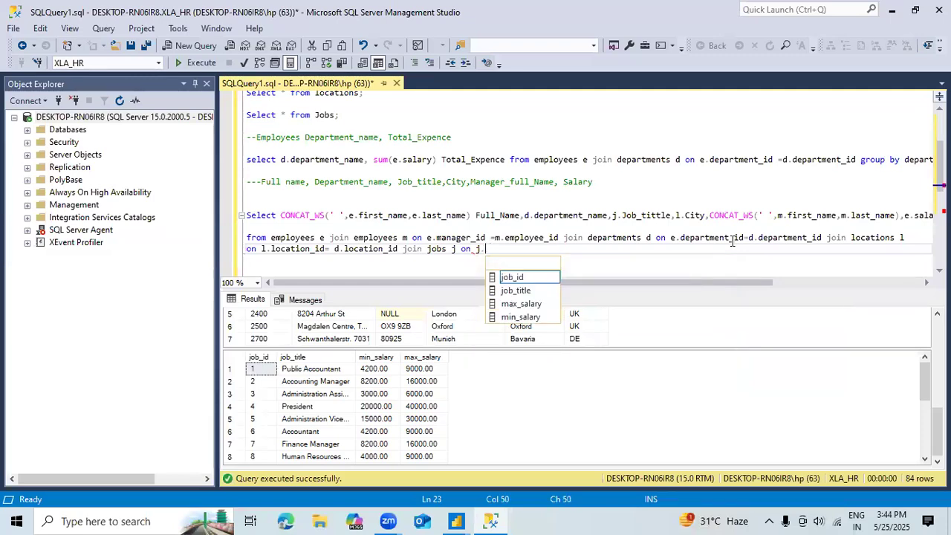
{"action": "type", "text": "."}
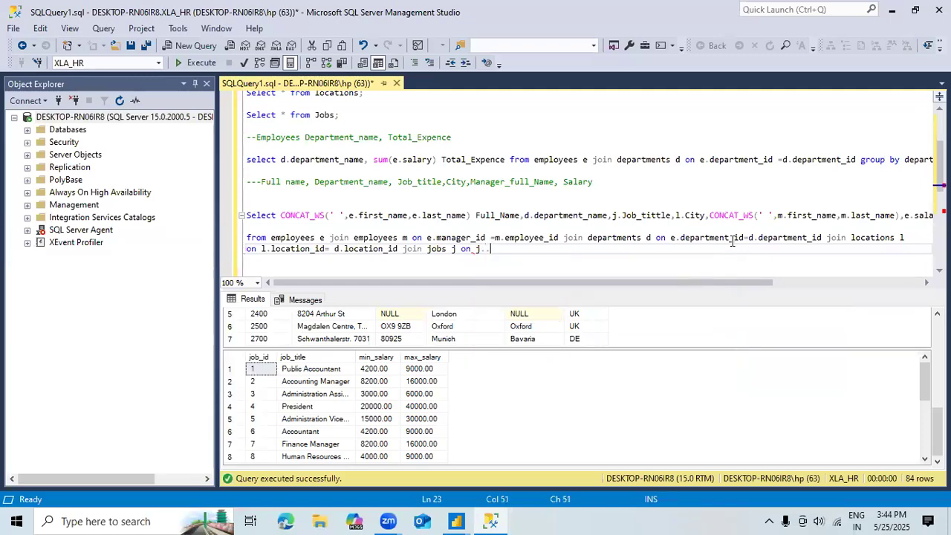
{"action": "key", "text": "BackSpace"}
{"action": "key", "text": "BackSpace"}
{"action": "type", "text": "."}
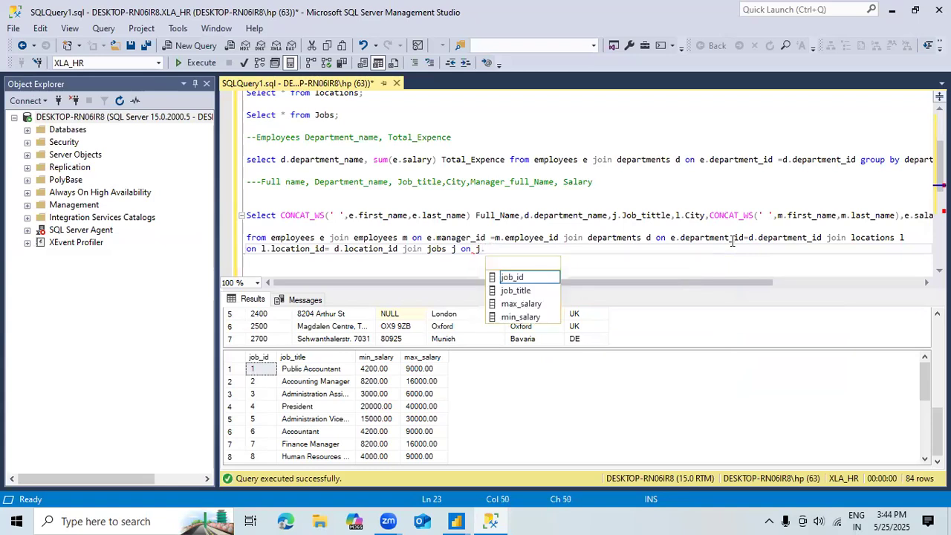
{"action": "key", "text": "Tab"}
{"action": "type", "text": "="}
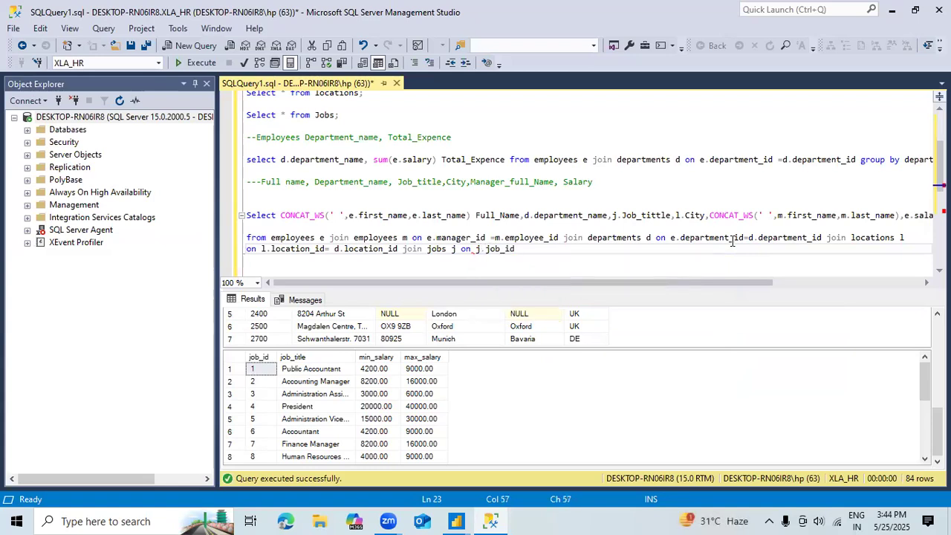
{"action": "type", "text": "e.job"}
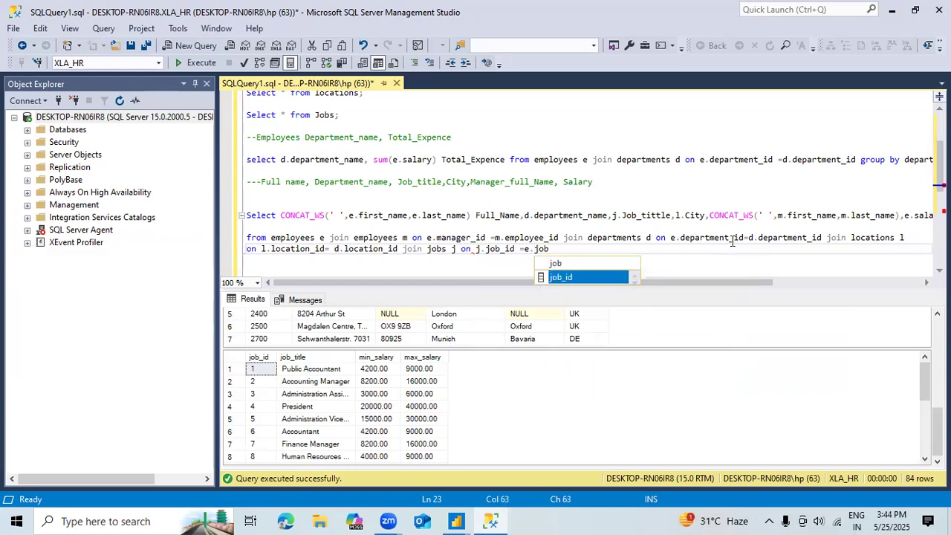
{"action": "key", "text": "Tab"}
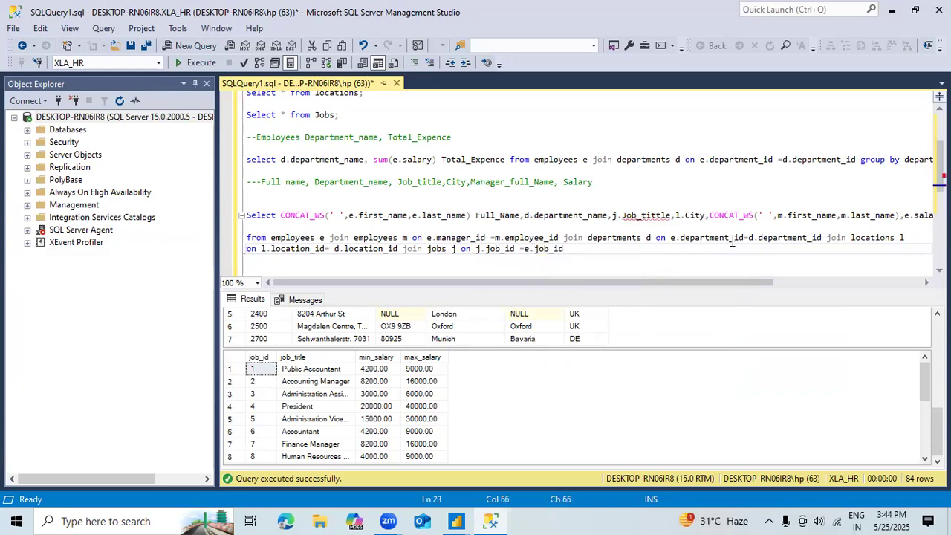
Step: End the join query with a semicolon and run the whole statement on its own
{"action": "type", "text": ";"}
{"action": "left_click_drag", "start_coordinate": [580, 252], "coordinate": [251, 212]}
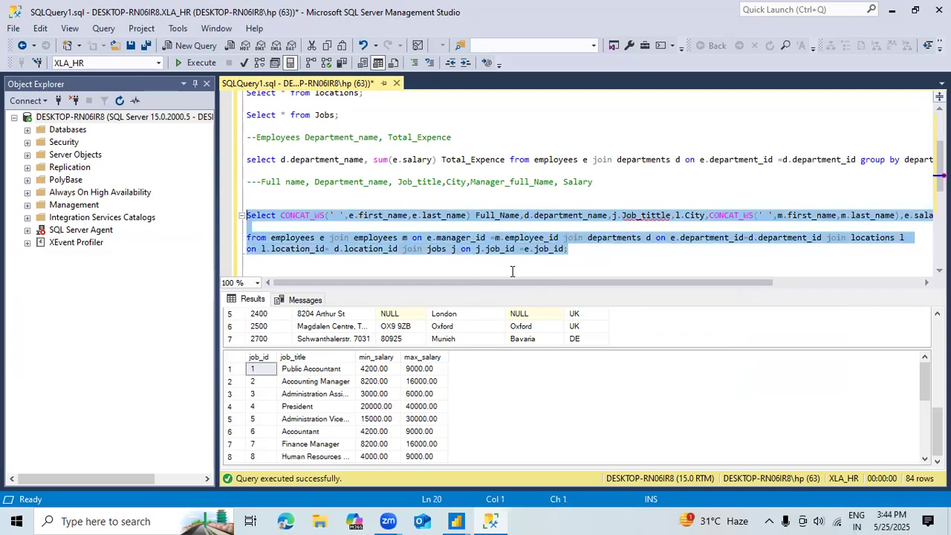
{"action": "left_click", "coordinate": [214, 67]}
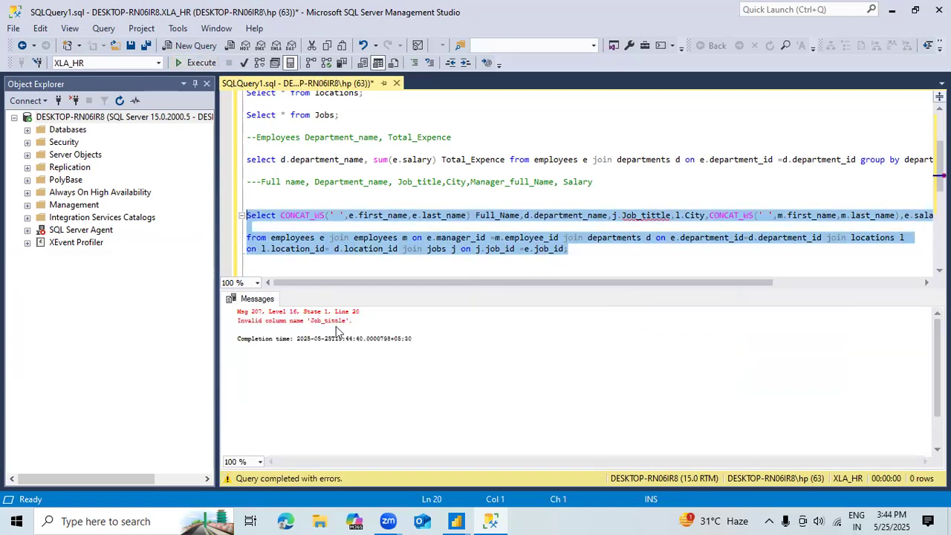
Step: Run only the Select * from Jobs statement to check the spelling of the job title column
{"action": "left_click", "coordinate": [642, 215]}
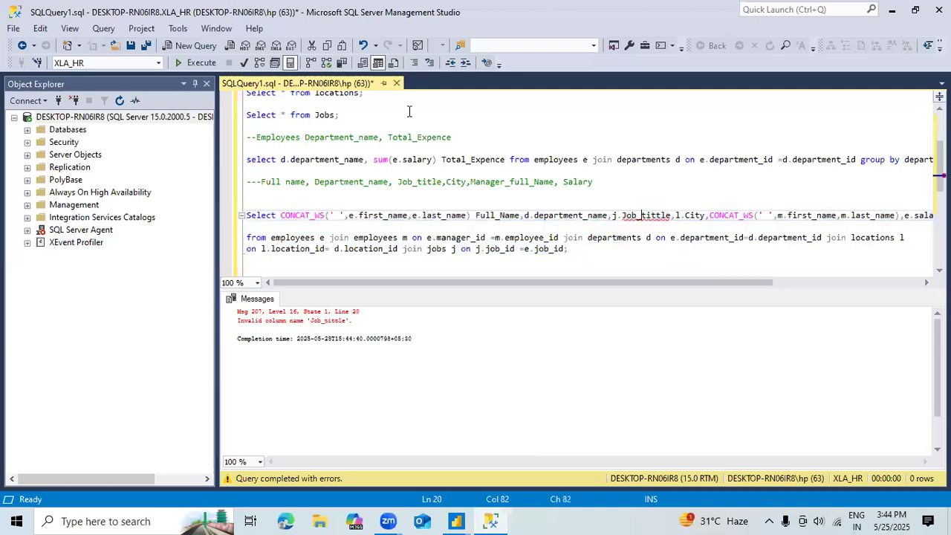
{"action": "left_click", "coordinate": [343, 114]}
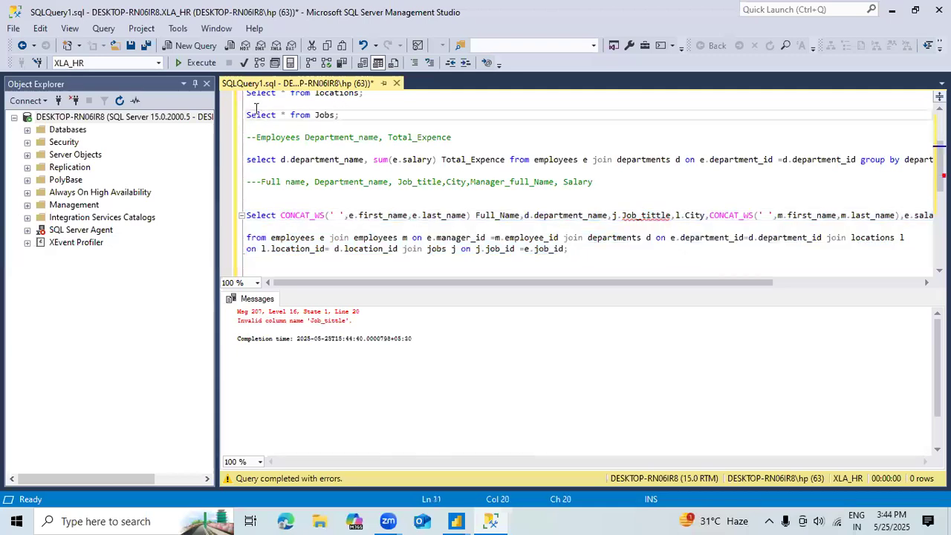
{"action": "key", "text": "shift+Up"}
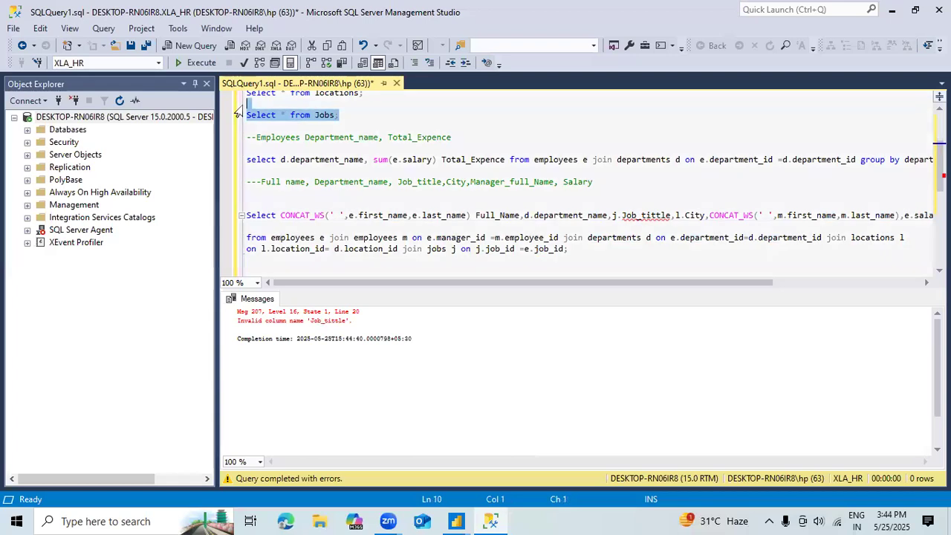
{"action": "left_click", "coordinate": [195, 62]}
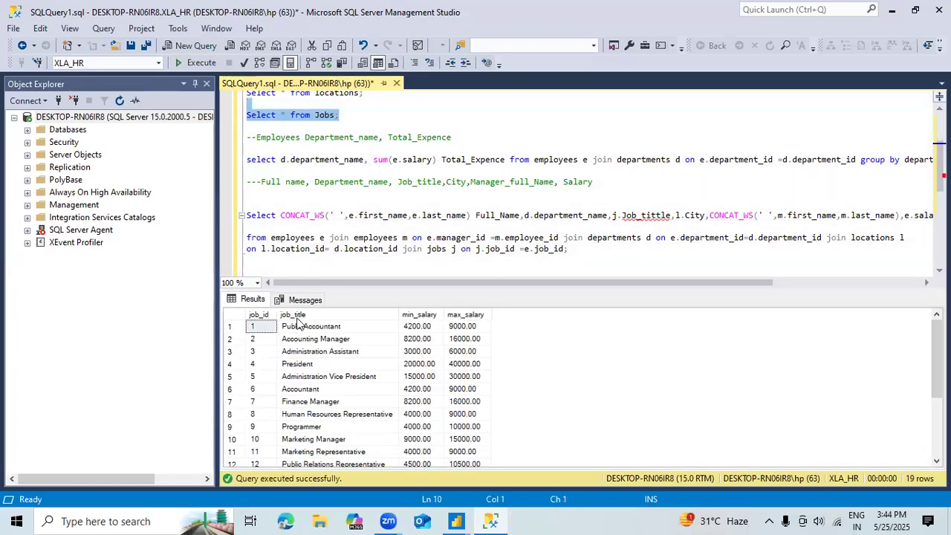
Step: Correct the misspelled job column in the select list to j.Job_title
{"action": "left_click", "coordinate": [661, 216]}
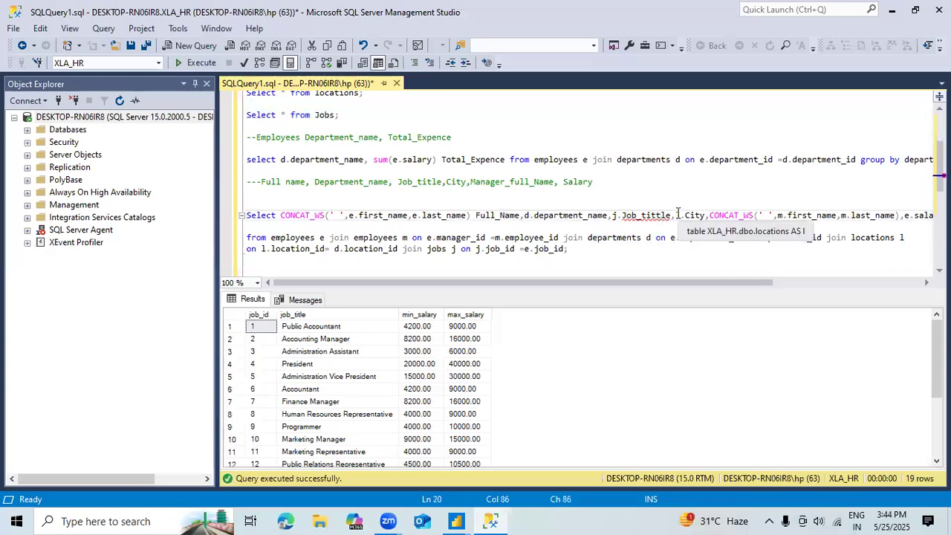
{"action": "key", "text": "BackSpace"}
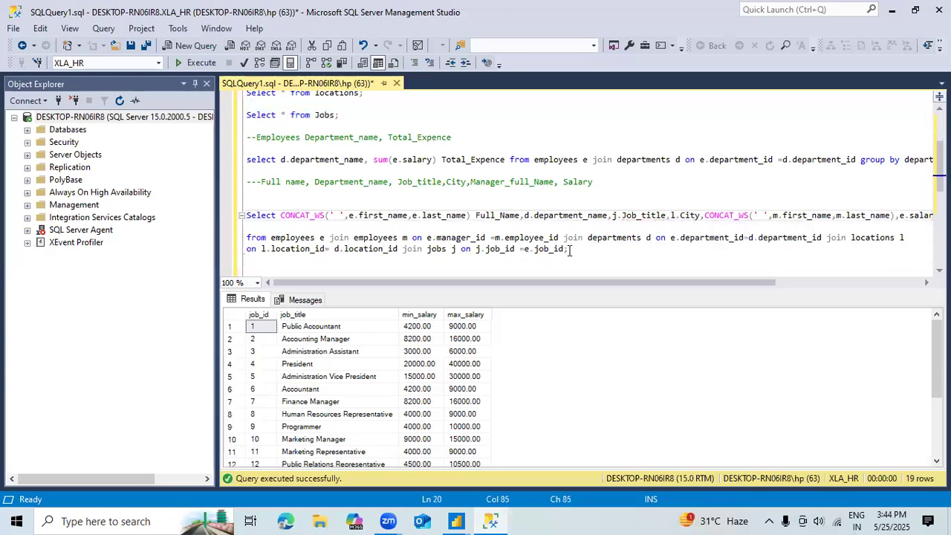
Step: Run only the corrected join query that lists employee, department, job title, city, manager and salaries
{"action": "left_click_drag", "start_coordinate": [570, 249], "coordinate": [247, 204]}
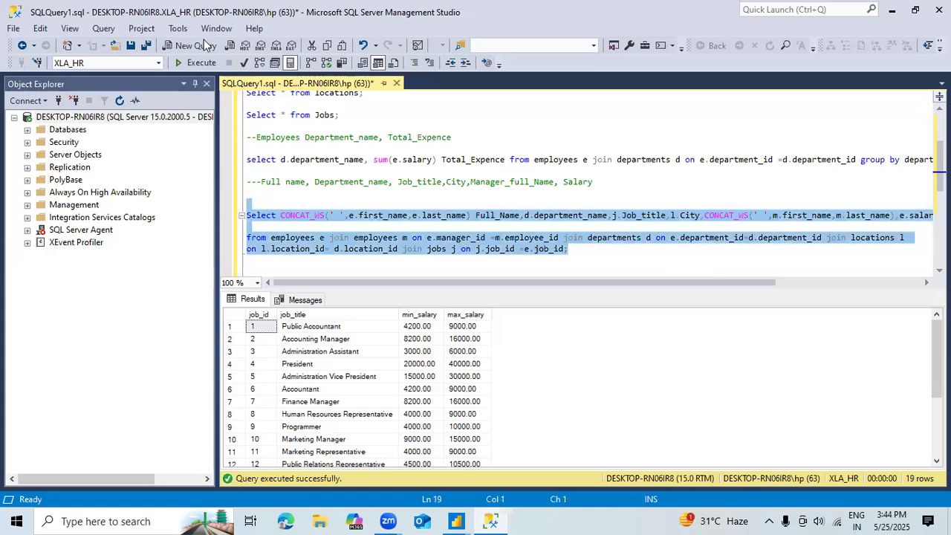
{"action": "left_click", "coordinate": [191, 63]}
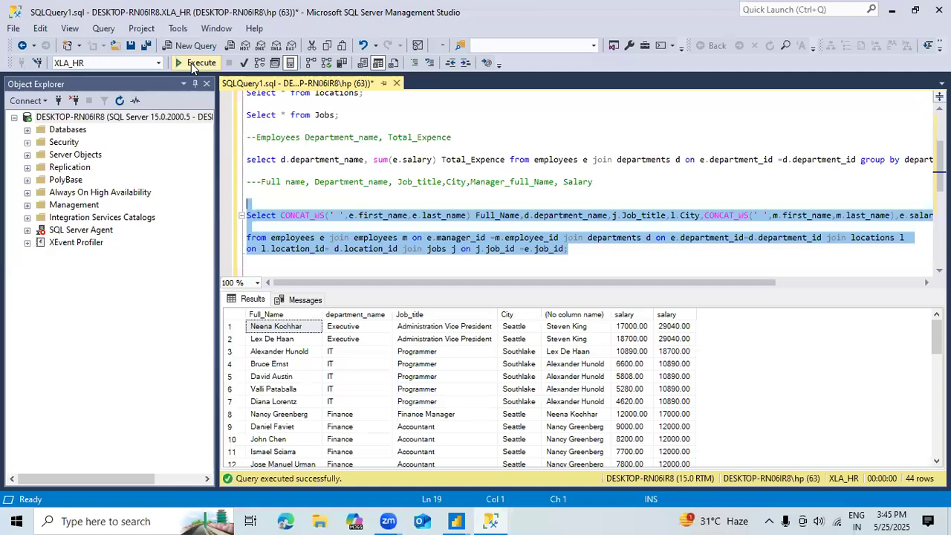
Step: Alias the manager's CONCAT_WS expression in the select list as Managers_Full_Name
{"action": "key", "text": "Right"}
{"action": "key", "text": "Right"}
{"action": "key", "text": "Up"}
{"action": "key", "text": "Up"}
{"action": "key", "text": "Up"}
{"action": "key", "text": "Right"}
{"action": "key", "text": "Right"}
{"action": "key", "text": "Right"}
{"action": "key", "text": "Right"}
{"action": "key", "text": "Right"}
{"action": "key", "text": "Right"}
{"action": "key", "text": "Right"}
{"action": "key", "text": "Right"}
{"action": "key", "text": "Right"}
{"action": "key", "text": "Right"}
{"action": "key", "text": "Right"}
{"action": "key", "text": "Right"}
{"action": "key", "text": "Right"}
{"action": "key", "text": "Right"}
{"action": "key", "text": "Right"}
{"action": "key", "text": "Right"}
{"action": "key", "text": "Right"}
{"action": "key", "text": "Right"}
{"action": "key", "text": "Right"}
{"action": "key", "text": "Right"}
{"action": "key", "text": "Right"}
{"action": "key", "text": "Right"}
{"action": "key", "text": "Up"}
{"action": "key", "text": "Up"}
{"action": "key", "text": "Right"}
{"action": "key", "text": "Right"}
{"action": "key", "text": "Right"}
{"action": "key", "text": "Right"}
{"action": "key", "text": "Right"}
{"action": "key", "text": "Right"}
{"action": "key", "text": "Right"}
{"action": "key", "text": "Right"}
{"action": "key", "text": "Right"}
{"action": "key", "text": "Right"}
{"action": "key", "text": "Right"}
{"action": "key", "text": "Right"}
{"action": "key", "text": "Right"}
{"action": "key", "text": "Right"}
{"action": "key", "text": "Right"}
{"action": "key", "text": "Right"}
{"action": "key", "text": "Right"}
{"action": "key", "text": "Right"}
{"action": "key", "text": "Right"}
{"action": "key", "text": "Right"}
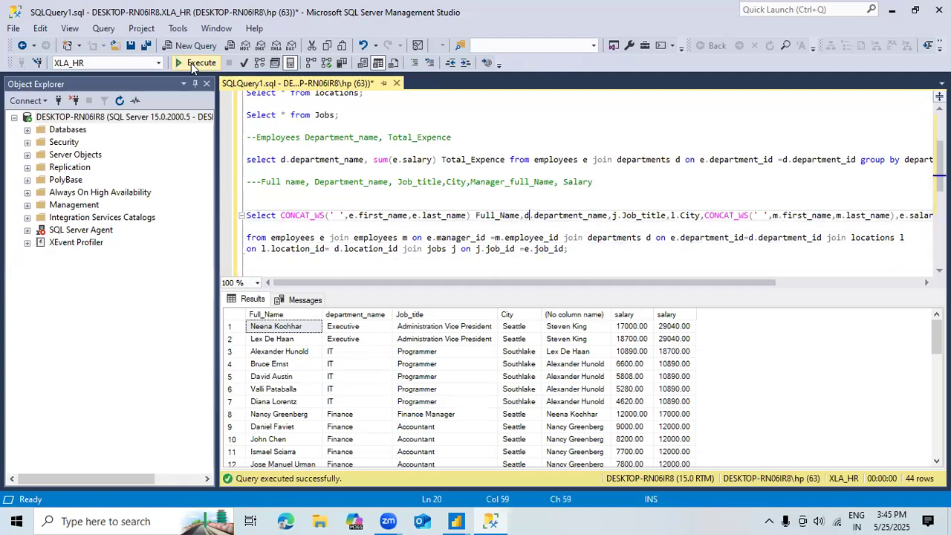
{"action": "key", "text": "Right"}
{"action": "key", "text": "Right"}
{"action": "key", "text": "Right"}
{"action": "key", "text": "Right"}
{"action": "key", "text": "Right"}
{"action": "key", "text": "Right"}
{"action": "key", "text": "Right"}
{"action": "key", "text": "Right"}
{"action": "key", "text": "Right"}
{"action": "key", "text": "Right"}
{"action": "key", "text": "Right"}
{"action": "key", "text": "Right"}
{"action": "key", "text": "Right"}
{"action": "key", "text": "Right"}
{"action": "key", "text": "Right"}
{"action": "key", "text": "Right"}
{"action": "key", "text": "Right"}
{"action": "key", "text": "Right"}
{"action": "key", "text": "Right"}
{"action": "key", "text": "Right"}
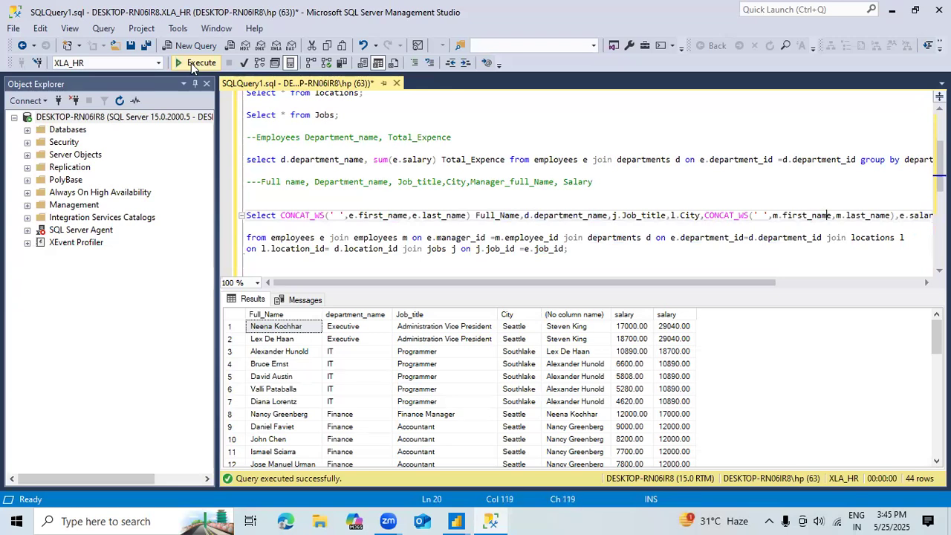
{"action": "key", "text": "Right"}
{"action": "key", "text": "Right"}
{"action": "type", "text": "Managers "}
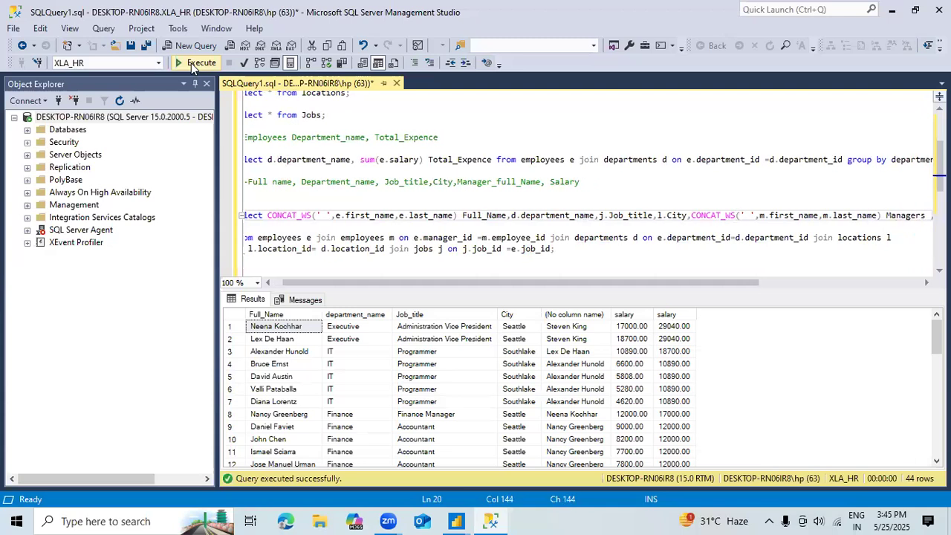
{"action": "type", "text": "Full_"}
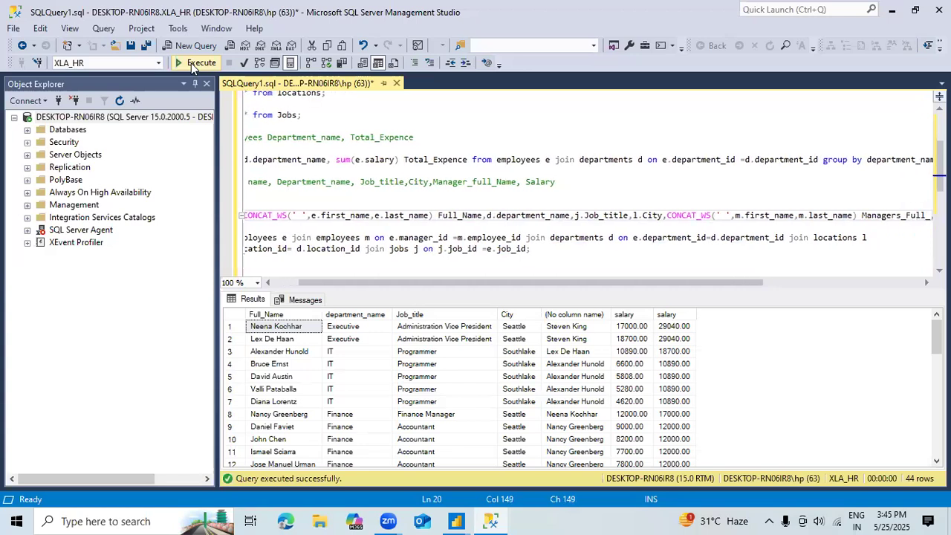
{"action": "type", "text": "Name"}
Step: Break the select list after l.City so the manager's CONCAT_WS expression starts on a new line
{"action": "key", "text": "Right"}
{"action": "key", "text": "Right"}
{"action": "key", "text": "Right"}
{"action": "key", "text": "Right"}
{"action": "key", "text": "Right"}
{"action": "key", "text": "Right"}
{"action": "key", "text": "Right"}
{"action": "key", "text": "Right"}
{"action": "key", "text": "Right"}
{"action": "key", "text": "Right"}
{"action": "key", "text": "Right"}
{"action": "key", "text": "Right"}
{"action": "key", "text": "Right"}
{"action": "key", "text": "Right"}
{"action": "key", "text": "Right"}
{"action": "key", "text": "Right"}
{"action": "key", "text": "Right"}
{"action": "key", "text": "Right"}
{"action": "key", "text": "Right"}
{"action": "key", "text": "Right"}
{"action": "key", "text": "Right"}
{"action": "key", "text": "Right"}
{"action": "key", "text": "Right"}
{"action": "key", "text": "Right"}
{"action": "key", "text": "Right"}
{"action": "key", "text": "Right"}
{"action": "key", "text": "Right"}
{"action": "key", "text": "Right"}
{"action": "key", "text": "Right"}
{"action": "key", "text": "Right"}
{"action": "key", "text": "Right"}
{"action": "key", "text": "Right"}
{"action": "key", "text": "Right"}
{"action": "key", "text": "Right"}
{"action": "key", "text": "Right"}
{"action": "key", "text": "Right"}
{"action": "key", "text": "Right"}
{"action": "key", "text": "Right"}
{"action": "key", "text": "Right"}
{"action": "key", "text": "Right"}
{"action": "key", "text": "Right"}
{"action": "key", "text": "Right"}
{"action": "key", "text": "Right"}
{"action": "key", "text": "Right"}
{"action": "key", "text": "Right"}
{"action": "key", "text": "Right"}
{"action": "key", "text": "Right"}
{"action": "key", "text": "Left"}
{"action": "key", "text": "Left"}
{"action": "key", "text": "Left"}
{"action": "key", "text": "Left"}
{"action": "key", "text": "Left"}
{"action": "key", "text": "Left"}
{"action": "key", "text": "Left"}
{"action": "key", "text": "Left"}
{"action": "key", "text": "Left"}
{"action": "key", "text": "Left"}
{"action": "key", "text": "Left"}
{"action": "key", "text": "Left"}
{"action": "key", "text": "Left"}
{"action": "key", "text": "Left"}
{"action": "key", "text": "Left"}
{"action": "key", "text": "Left"}
{"action": "key", "text": "Left"}
{"action": "key", "text": "Left"}
{"action": "key", "text": "Left"}
{"action": "key", "text": "Left"}
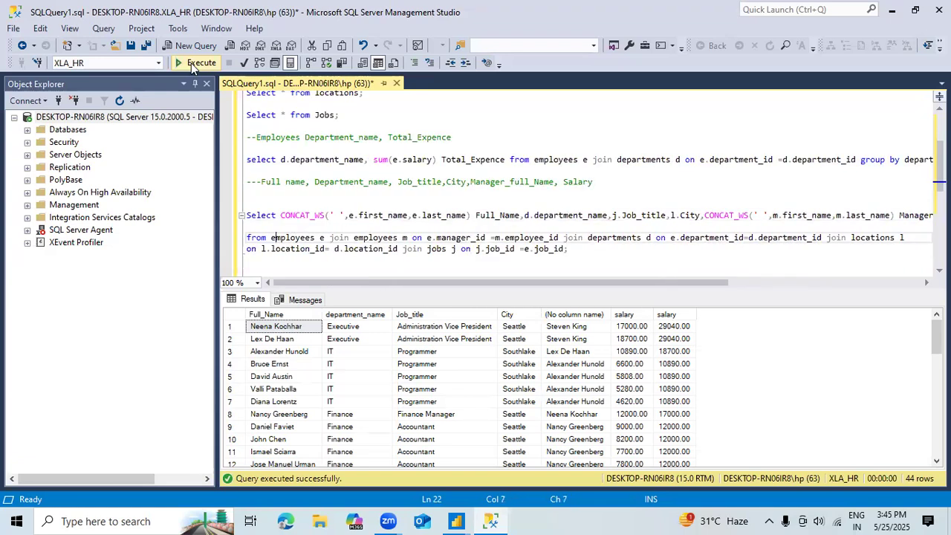
{"action": "key", "text": "Left"}
{"action": "key", "text": "Left"}
{"action": "key", "text": "Left"}
{"action": "key", "text": "Left"}
{"action": "key", "text": "Left"}
{"action": "key", "text": "Left"}
{"action": "key", "text": "Left"}
{"action": "key", "text": "Left"}
{"action": "key", "text": "Left"}
{"action": "key", "text": "Left"}
{"action": "key", "text": "Left"}
{"action": "key", "text": "Left"}
{"action": "key", "text": "Left"}
{"action": "key", "text": "Left"}
{"action": "key", "text": "Left"}
{"action": "key", "text": "Left"}
{"action": "key", "text": "Left"}
{"action": "key", "text": "Left"}
{"action": "key", "text": "Left"}
{"action": "key", "text": "Left"}
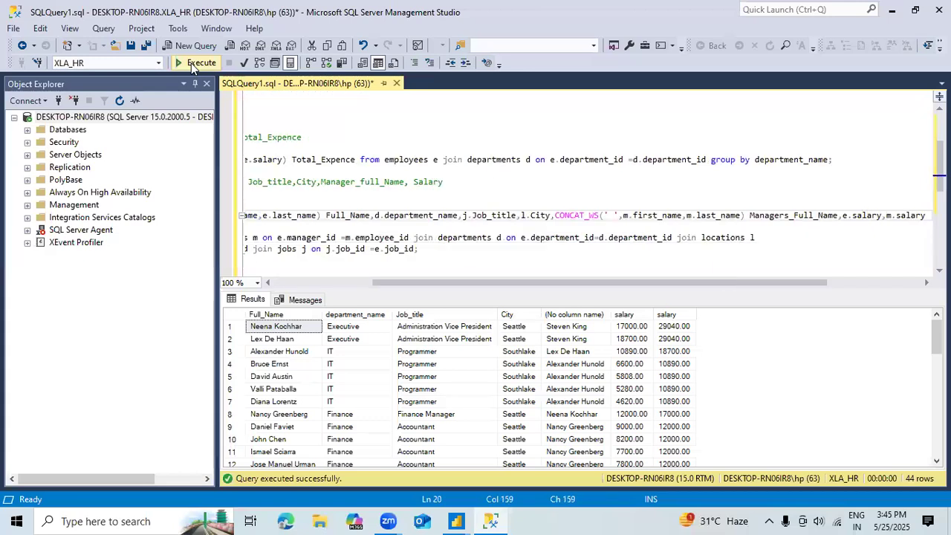
{"action": "key", "text": "Right"}
{"action": "key", "text": "Right"}
{"action": "key", "text": "Right"}
{"action": "key", "text": "Right"}
{"action": "key", "text": "Right"}
{"action": "key", "text": "Right"}
{"action": "key", "text": "Right"}
{"action": "key", "text": "Right"}
{"action": "key", "text": "Right"}
{"action": "key", "text": "Right"}
{"action": "key", "text": "Right"}
{"action": "key", "text": "Right"}
{"action": "key", "text": "Right"}
{"action": "key", "text": "Right"}
{"action": "key", "text": "Right"}
{"action": "key", "text": "Right"}
{"action": "key", "text": "Right"}
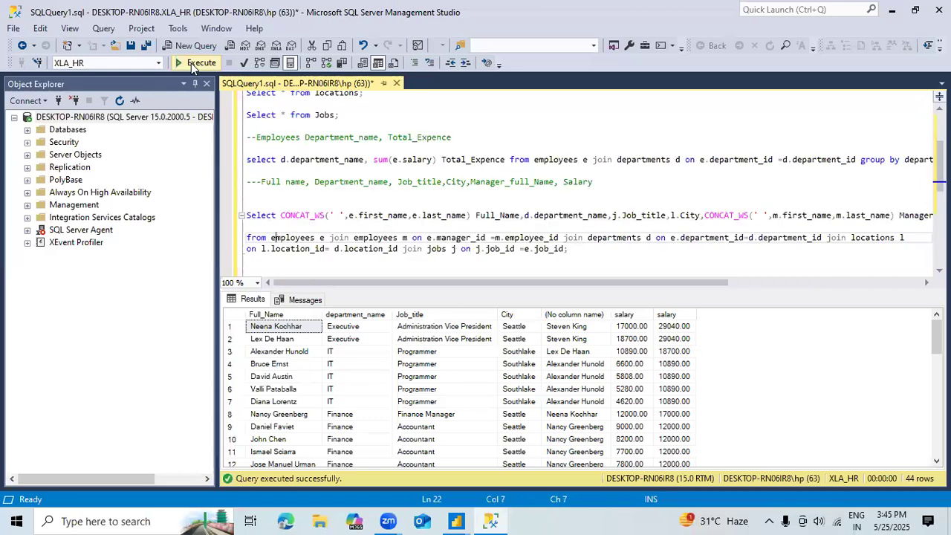
{"action": "key", "text": "Up"}
{"action": "key", "text": "Up"}
{"action": "key", "text": "Right"}
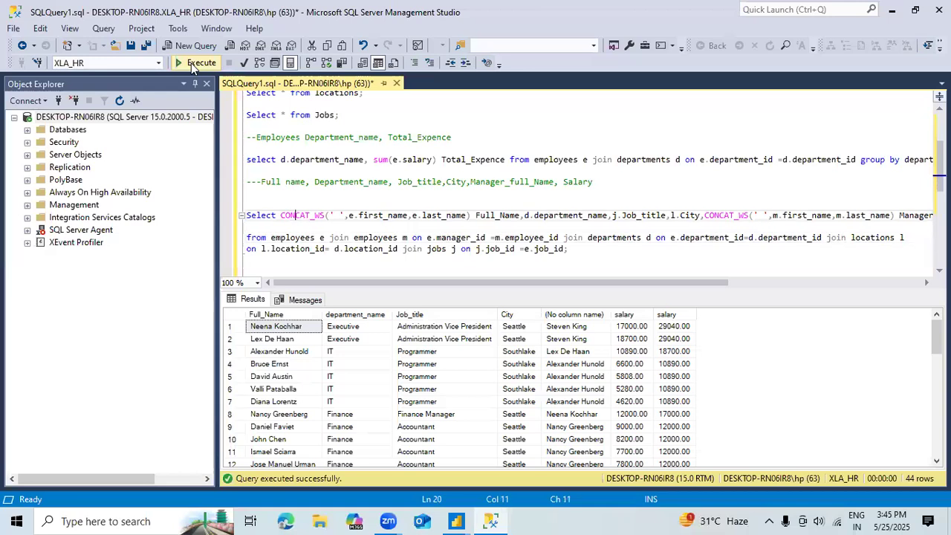
{"action": "key", "text": "Right"}
{"action": "key", "text": "Right"}
{"action": "key", "text": "Right"}
{"action": "key", "text": "Right"}
{"action": "key", "text": "Right"}
{"action": "key", "text": "Right"}
{"action": "key", "text": "Right"}
{"action": "key", "text": "Right"}
{"action": "key", "text": "Right"}
{"action": "key", "text": "Right"}
{"action": "key", "text": "Right"}
{"action": "key", "text": "Right"}
{"action": "key", "text": "Right"}
{"action": "key", "text": "Right"}
{"action": "key", "text": "Right"}
{"action": "key", "text": "Right"}
{"action": "key", "text": "Right"}
{"action": "key", "text": "Right"}
{"action": "key", "text": "Right"}
{"action": "key", "text": "Right"}
{"action": "key", "text": "Return"}
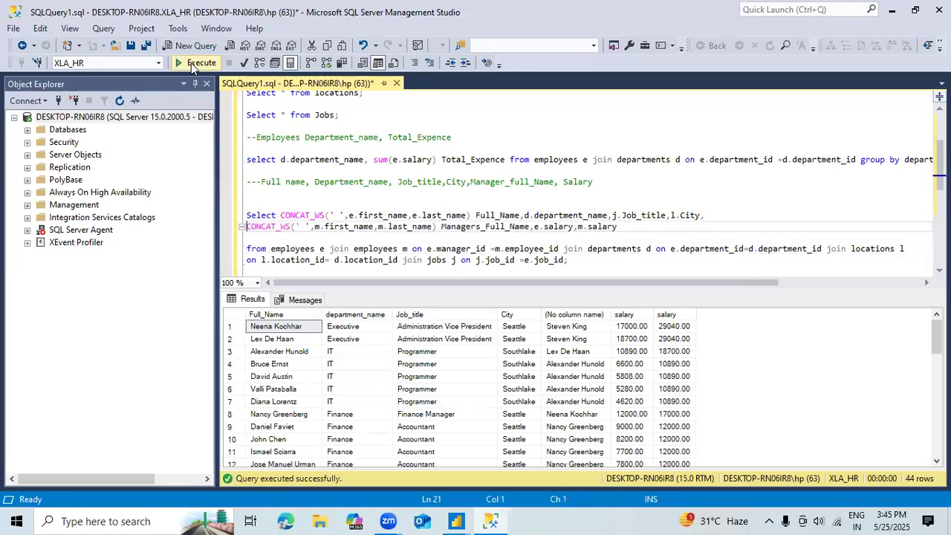
Step: Insert a line break after Managers_Full_Name so the two salary columns start on their own line
{"action": "key", "text": "Right"}
{"action": "key", "text": "Right"}
{"action": "key", "text": "Right"}
{"action": "key", "text": "Right"}
{"action": "key", "text": "Right"}
{"action": "key", "text": "Right"}
{"action": "key", "text": "Right"}
{"action": "key", "text": "Right"}
{"action": "key", "text": "Right"}
{"action": "key", "text": "Right"}
{"action": "key", "text": "Right"}
{"action": "key", "text": "Right"}
{"action": "key", "text": "Right"}
{"action": "key", "text": "Right"}
{"action": "key", "text": "Right"}
{"action": "key", "text": "Right"}
{"action": "key", "text": "Right"}
{"action": "key", "text": "Right"}
{"action": "key", "text": "Right"}
{"action": "key", "text": "Right"}
Step: Alias the e.salary column as Emp_Salary
{"action": "key", "text": "Right"}
{"action": "key", "text": "Right"}
{"action": "key", "text": "Right"}
{"action": "key", "text": "Right"}
{"action": "key", "text": "Right"}
{"action": "key", "text": "Right"}
{"action": "key", "text": "Right"}
{"action": "key", "text": "Right"}
{"action": "key", "text": "Right"}
{"action": "key", "text": "Right"}
{"action": "key", "text": "Right"}
{"action": "key", "text": "Right"}
{"action": "key", "text": "Right"}
{"action": "key", "text": "Right"}
{"action": "key", "text": "Right"}
{"action": "key", "text": "Right"}
{"action": "key", "text": "Right"}
{"action": "key", "text": "Right"}
{"action": "key", "text": "Right"}
{"action": "key", "text": "Right"}
{"action": "key", "text": "Return"}
{"action": "key", "text": "Right"}
{"action": "key", "text": "Right"}
{"action": "key", "text": "Right"}
{"action": "key", "text": "Right"}
{"action": "key", "text": "Right"}
{"action": "key", "text": "Right"}
{"action": "key", "text": "Right"}
{"action": "key", "text": "Right"}
{"action": "type", "text": "Em"}
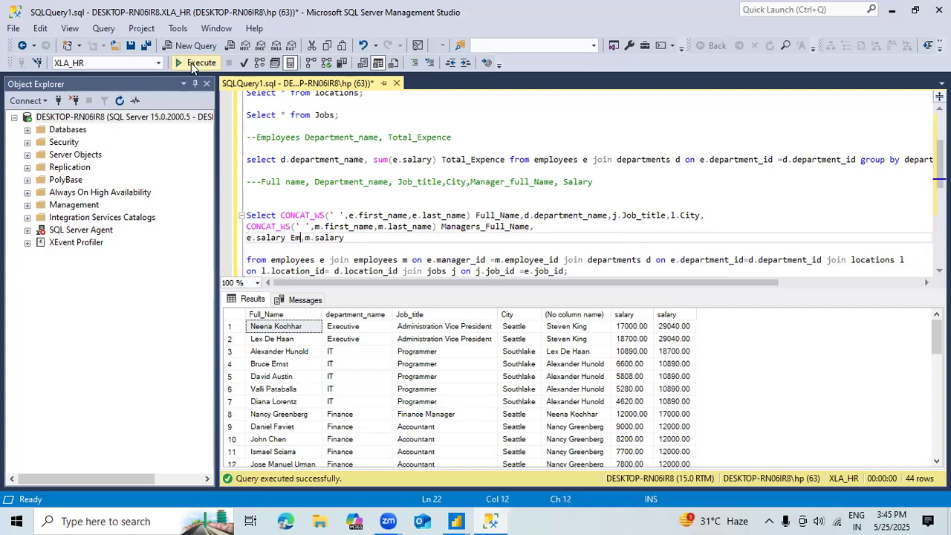
{"action": "type", "text": "p_Salary"}
Step: Alias the m.salary column at the end of the select list as Managers_Salary
{"action": "key", "text": "Right"}
{"action": "key", "text": "End"}
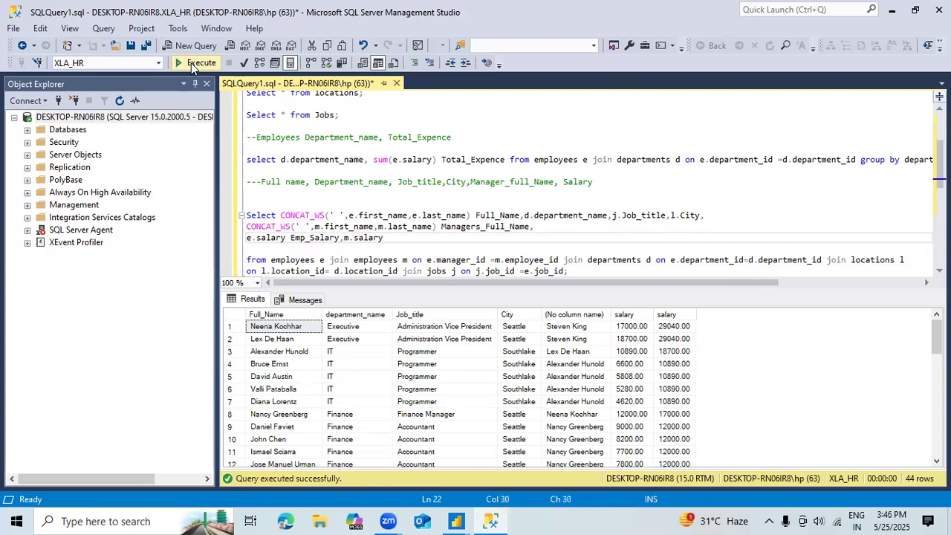
{"action": "type", "text": "Managers_Salary"}
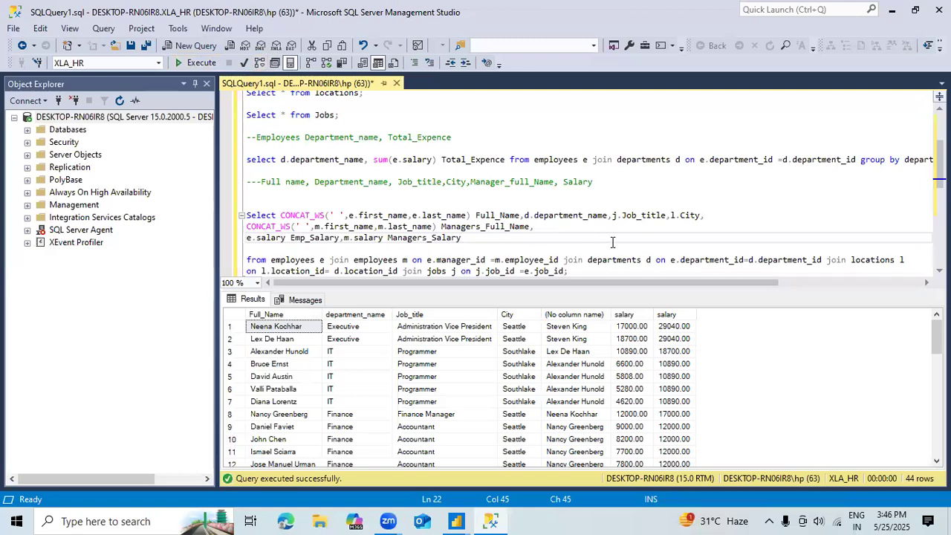
Step: Run only the revised join query and review the first result row from the department through to the manager's salary
{"action": "left_click_drag", "start_coordinate": [583, 270], "coordinate": [244, 214]}
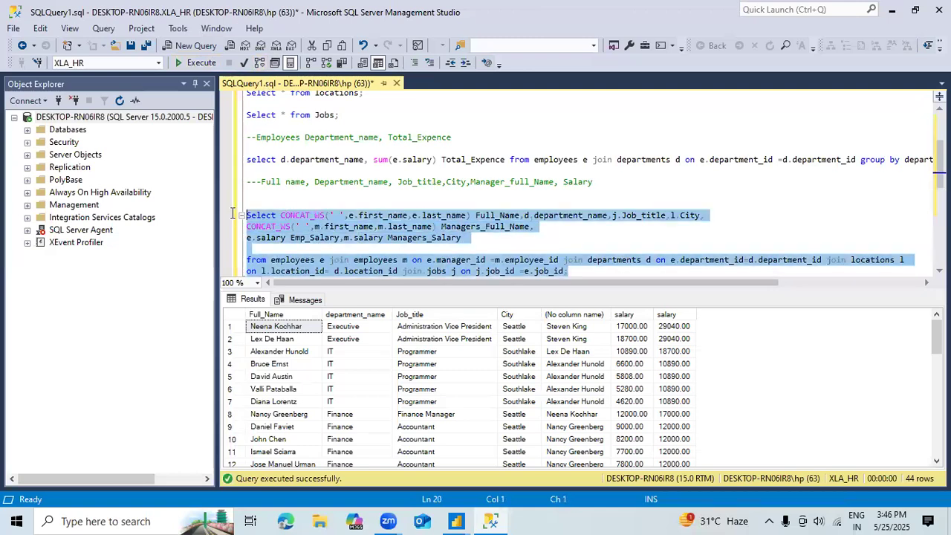
{"action": "left_click", "coordinate": [195, 64]}
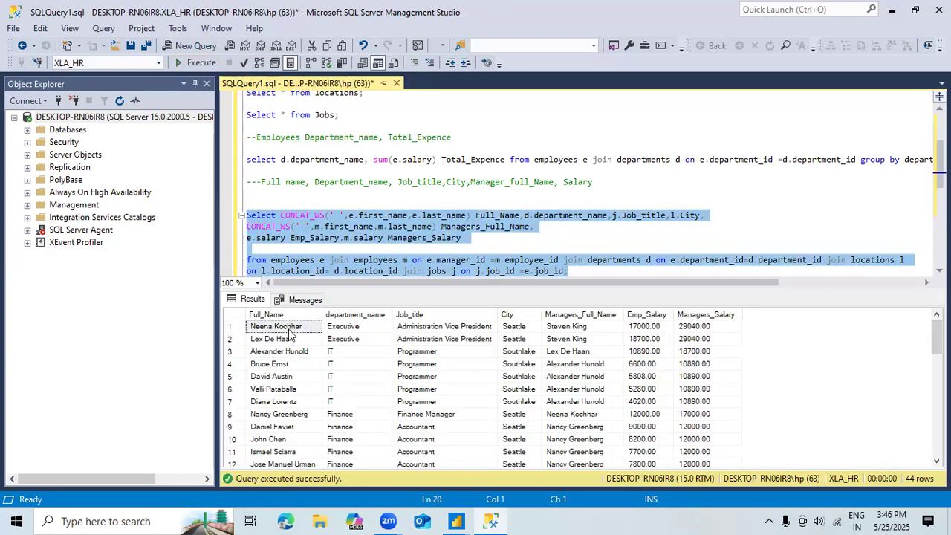
{"action": "left_click", "coordinate": [351, 330]}
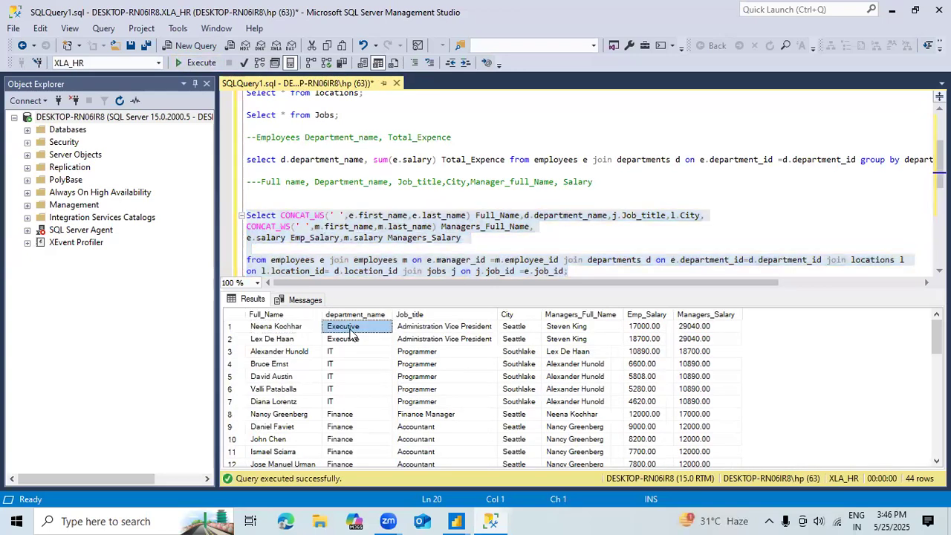
{"action": "left_click", "coordinate": [415, 328]}
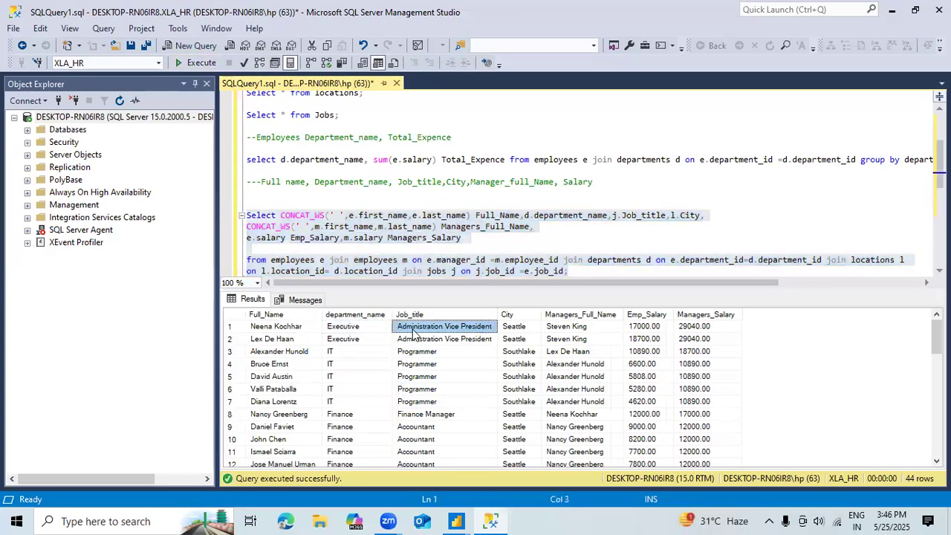
{"action": "left_click", "coordinate": [511, 329]}
{"action": "left_click", "coordinate": [588, 330]}
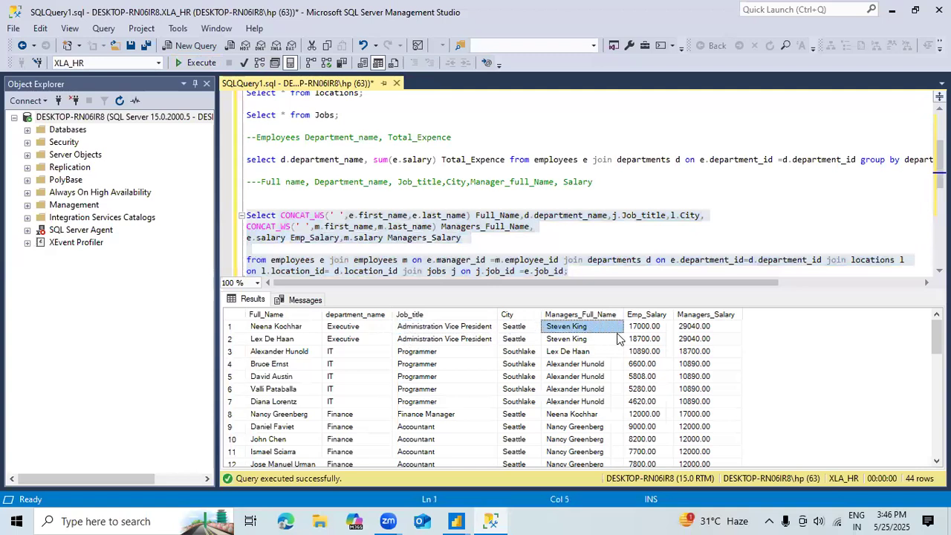
{"action": "left_click", "coordinate": [639, 328]}
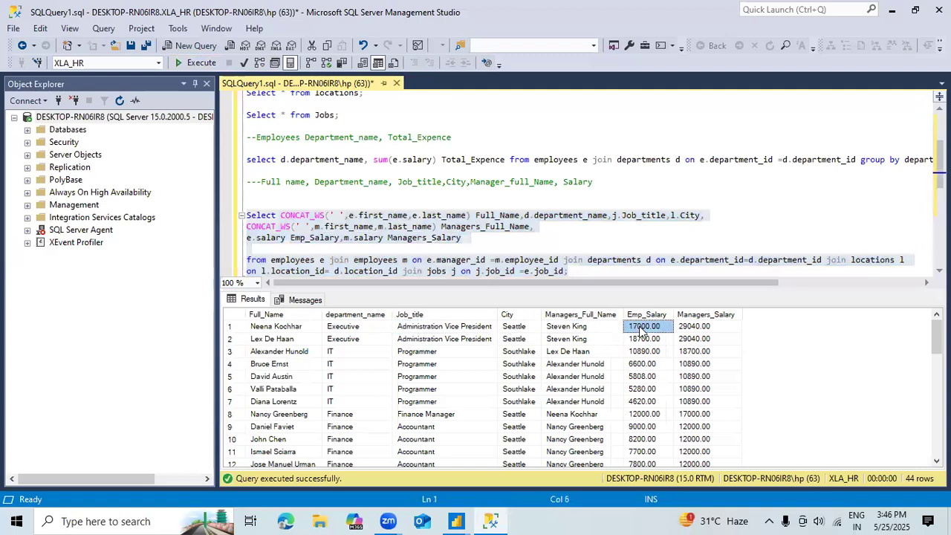
{"action": "left_click", "coordinate": [695, 327]}
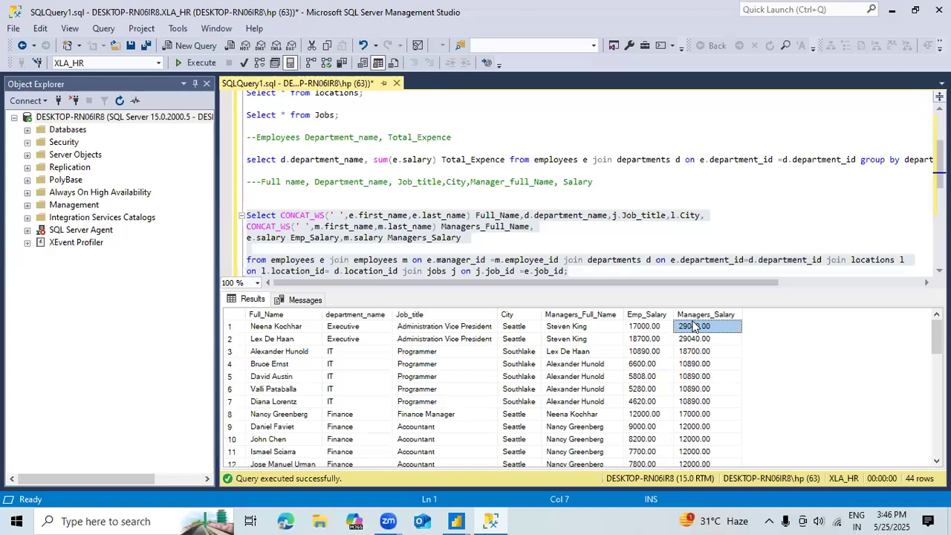
Step: Switch to Power Query Editor, add a new SQL Server database source and expand its advanced options to enter the SQL statement
{"action": "key", "text": "alt+Tab"}
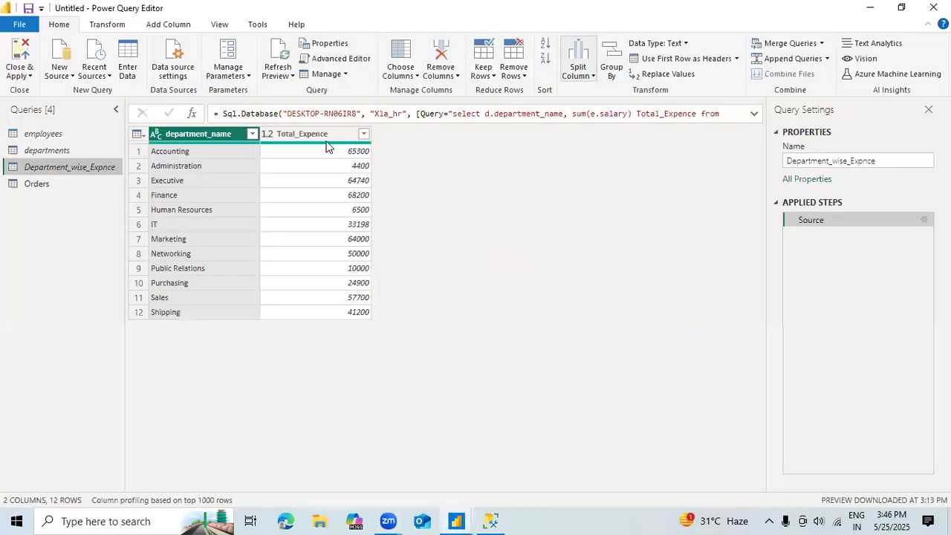
{"action": "left_click", "coordinate": [71, 75]}
{"action": "left_click", "coordinate": [75, 136]}
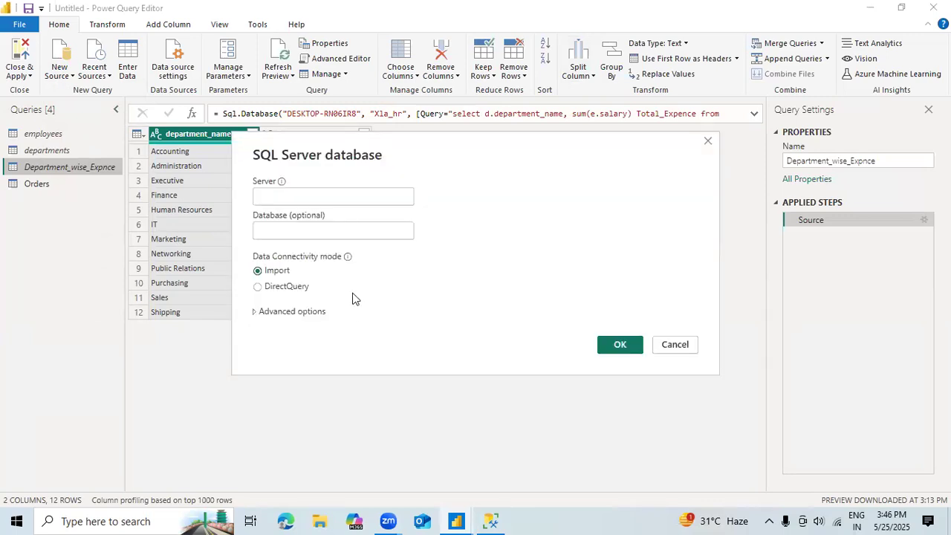
{"action": "left_click", "coordinate": [291, 312]}
{"action": "left_click", "coordinate": [296, 302]}
{"action": "type", "text": "29040.00"}
{"action": "key", "text": "BackSpace"}
{"action": "key", "text": "BackSpace"}
{"action": "key", "text": "BackSpace"}
{"action": "key", "text": "BackSpace"}
{"action": "key", "text": "BackSpace"}
{"action": "key", "text": "BackSpace"}
{"action": "key", "text": "BackSpace"}
{"action": "key", "text": "BackSpace"}
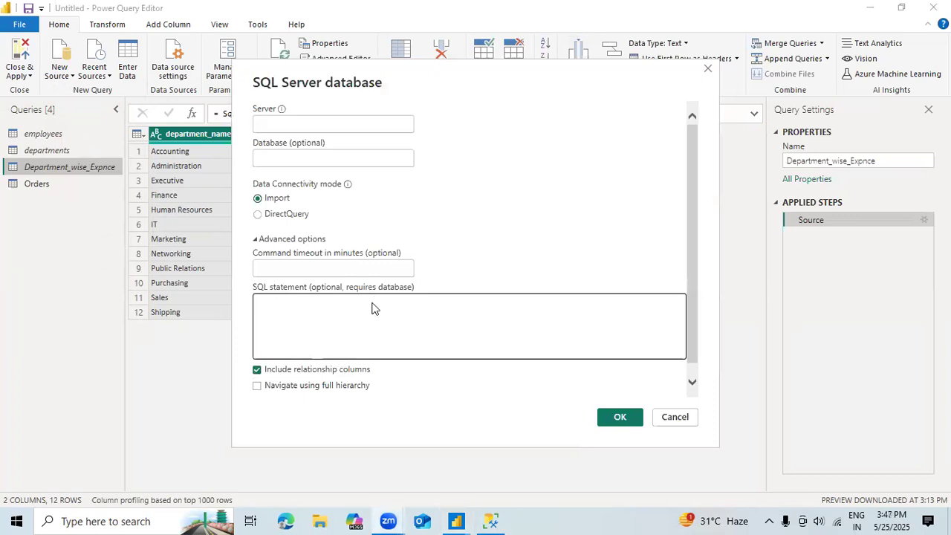
{"action": "key", "text": "alt+Tab"}
{"action": "key", "text": "alt+Tab"}
{"action": "key", "text": "alt+Tab"}
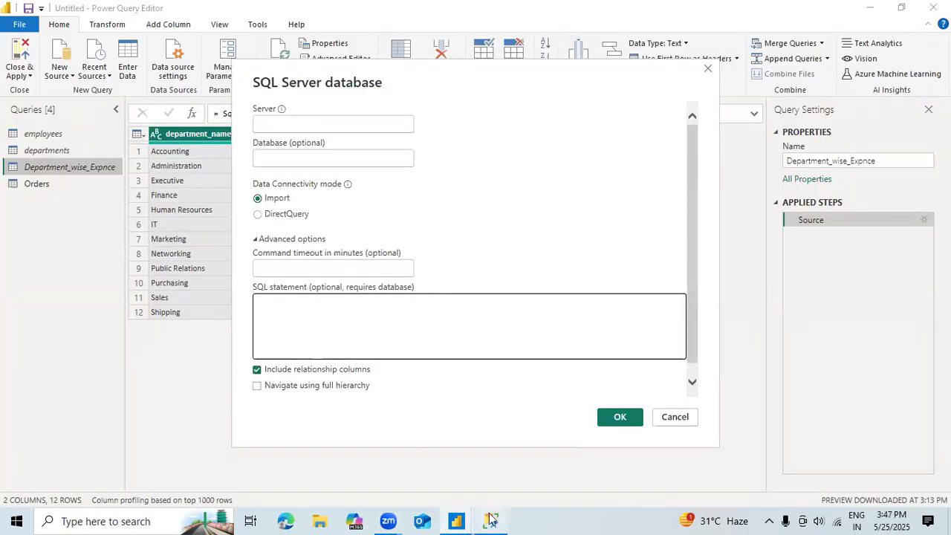
{"action": "left_click", "coordinate": [486, 520]}
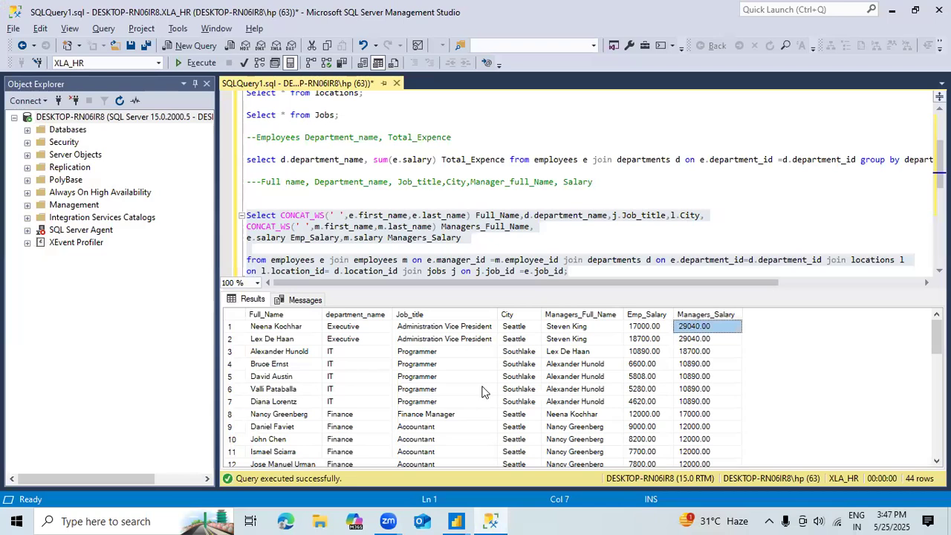
{"action": "key", "text": "alt+Tab"}
{"action": "type", "text": "29040.00"}
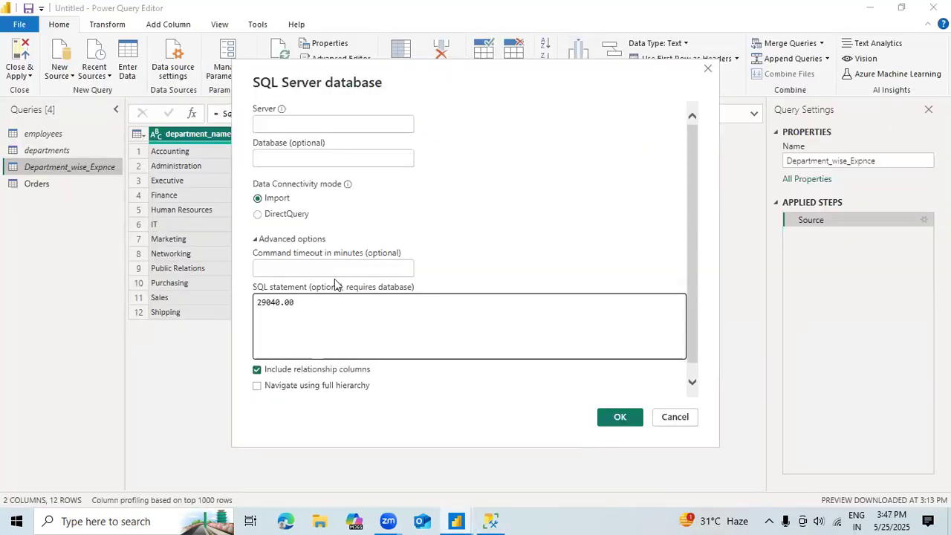
{"action": "double_click", "coordinate": [301, 309]}
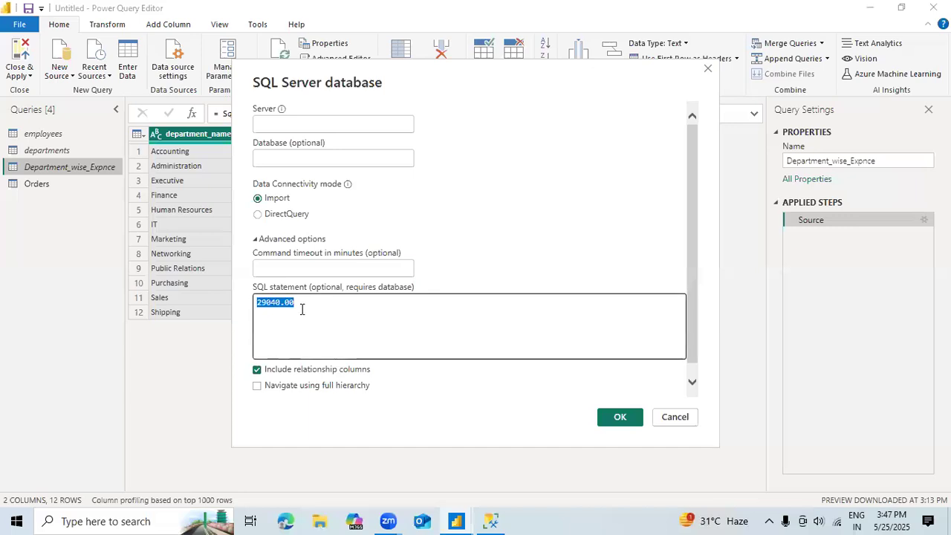
{"action": "key", "text": "BackSpace"}
Step: Copy the whole join query from SQL Server Management Studio and paste it as the SQL statement of the new Power Query source
{"action": "key", "text": "alt+Tab"}
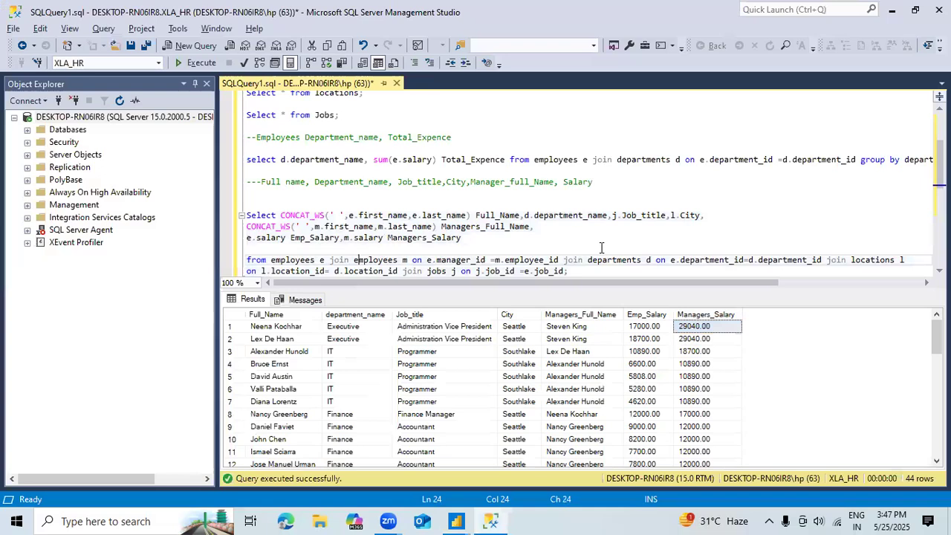
{"action": "left_click_drag", "start_coordinate": [587, 271], "coordinate": [239, 225]}
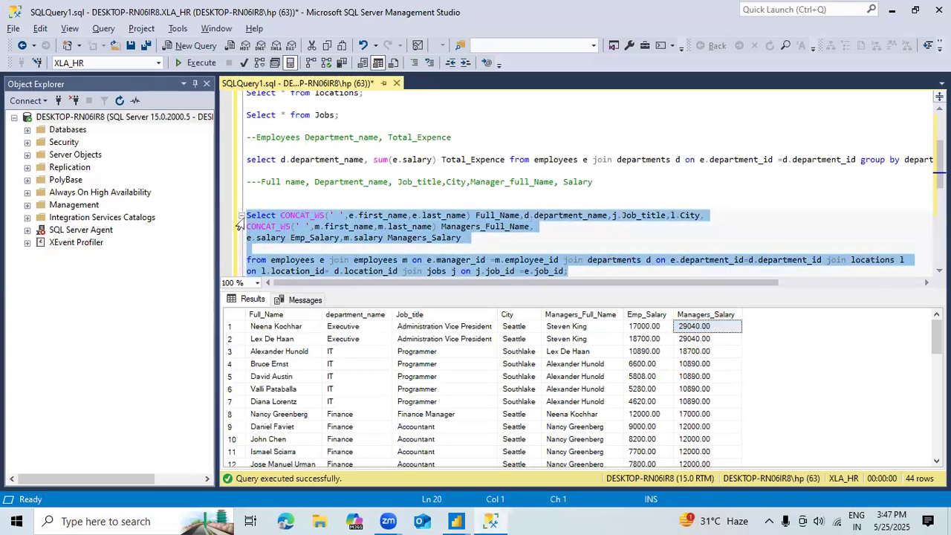
{"action": "key", "text": "alt+Tab"}
{"action": "key", "text": "ctrl+v"}
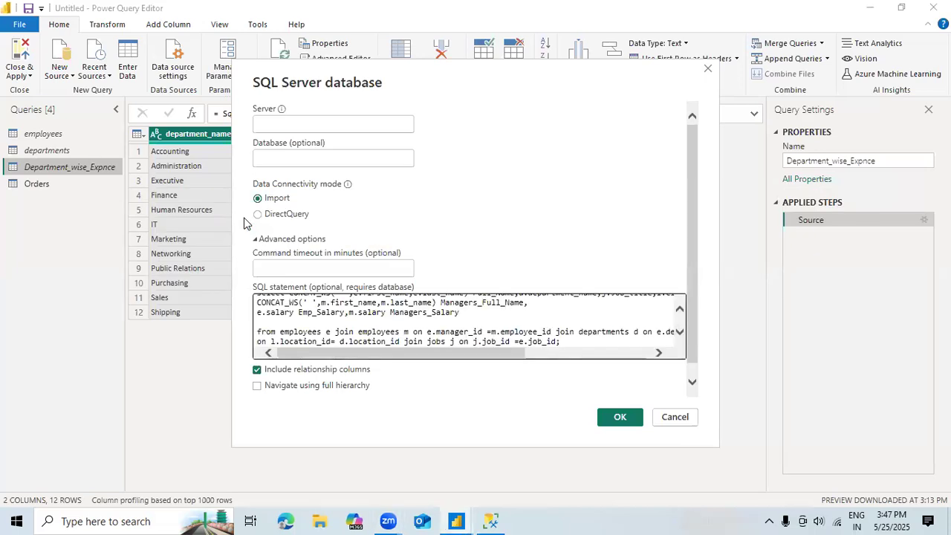
Step: Get the server name DESKTOP-RN06IR8 from the connection details in SQL Server Management Studio and enter it as the new Power Query source's server
{"action": "left_click", "coordinate": [283, 129]}
{"action": "left_click", "coordinate": [493, 521]}
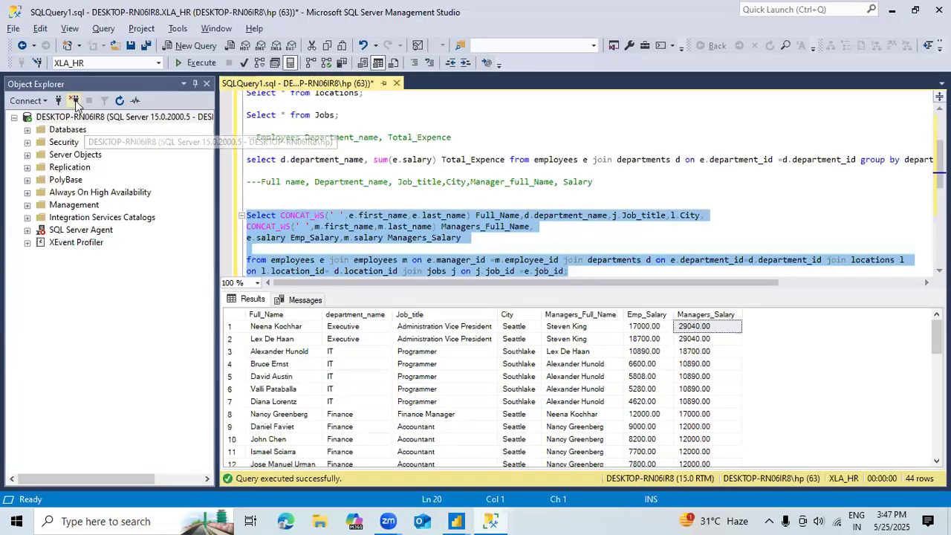
{"action": "left_click", "coordinate": [75, 101]}
{"action": "left_click", "coordinate": [59, 101]}
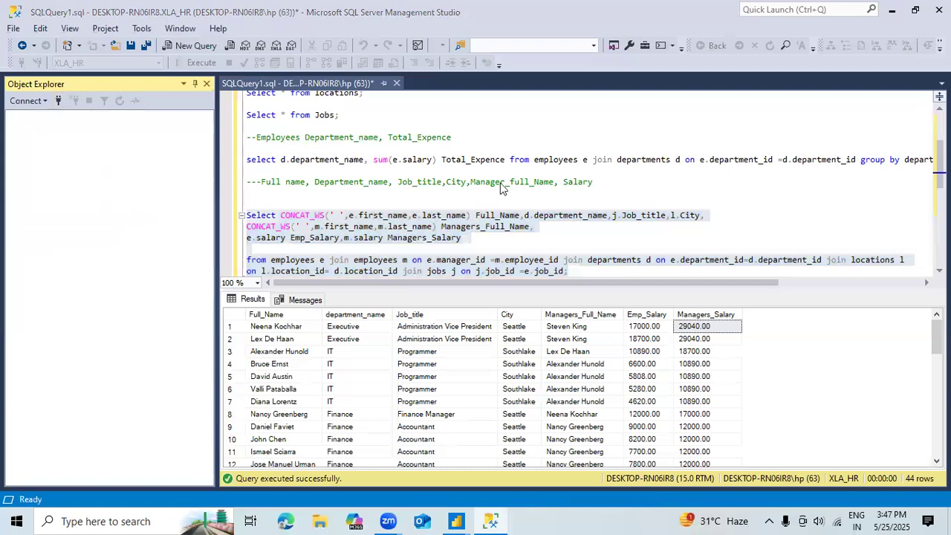
{"action": "key", "text": "alt+Tab"}
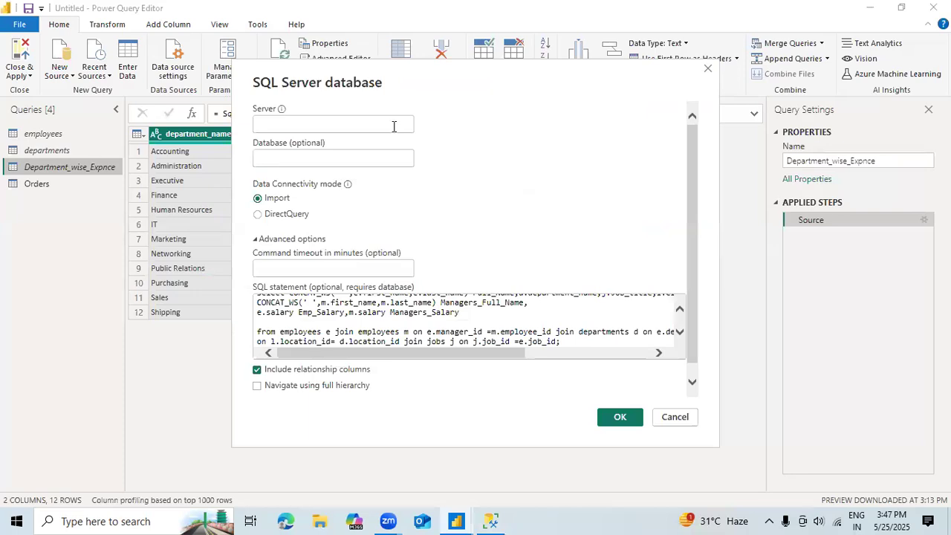
{"action": "left_click", "coordinate": [394, 127]}
{"action": "type", "text": "DESKTOP-RN06IR8"}
{"action": "key", "text": "Tab"}
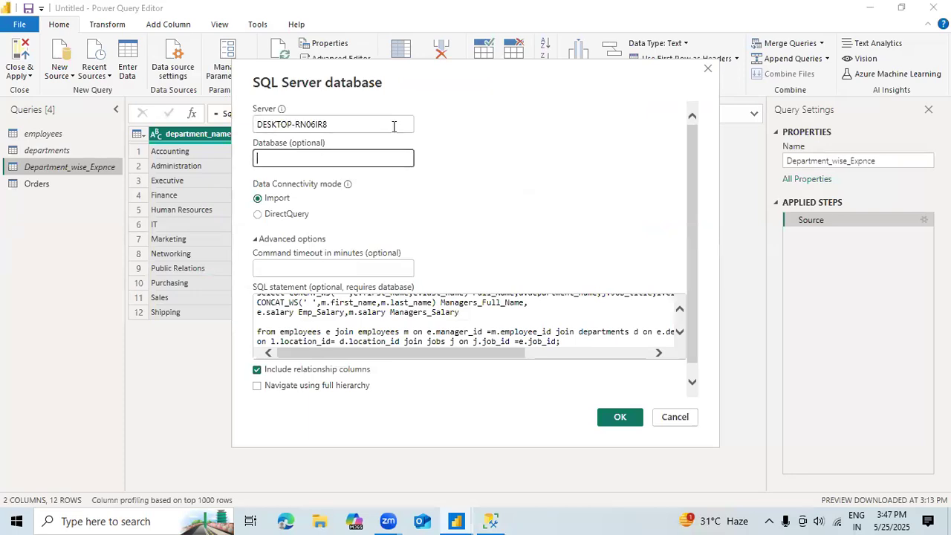
Step: Set the source's database to XLA_HR, connect with the SQL statement and accept the previewed data as a new query
{"action": "type", "text": "XLA_HR"}
{"action": "left_click", "coordinate": [624, 417]}
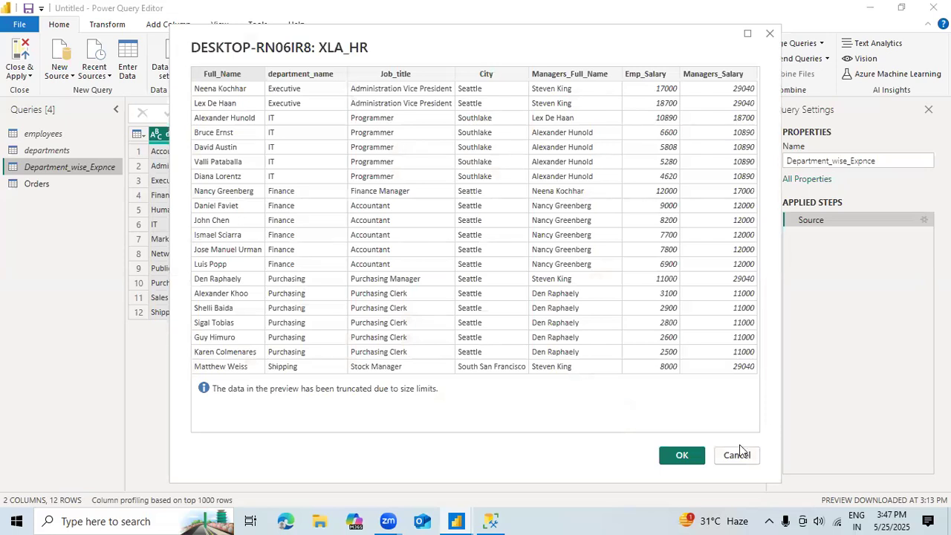
{"action": "left_click", "coordinate": [678, 455]}
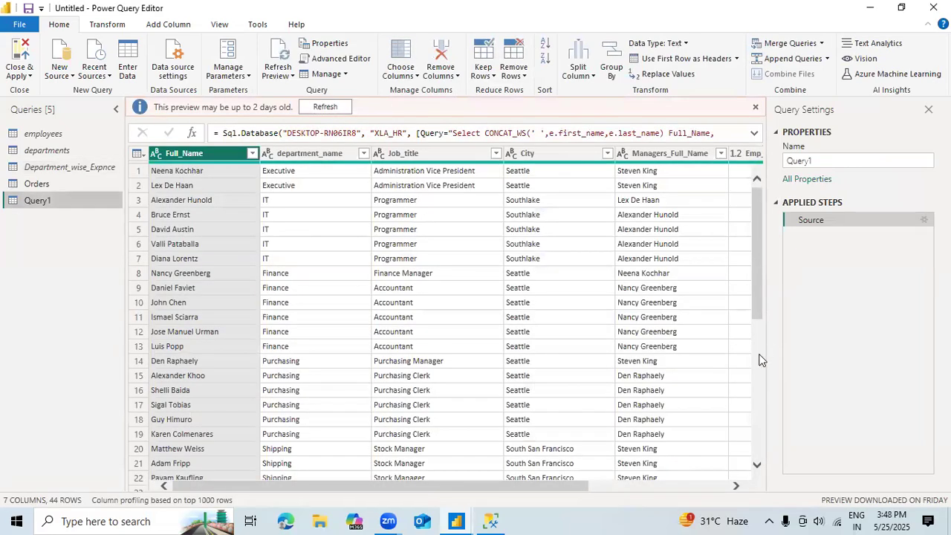
Step: Examine the imported join query's rows down to the last record and its columns through to Managers_Salary
{"action": "scroll", "coordinate": [760, 361], "scroll_direction": "down", "scroll_amount": 6}
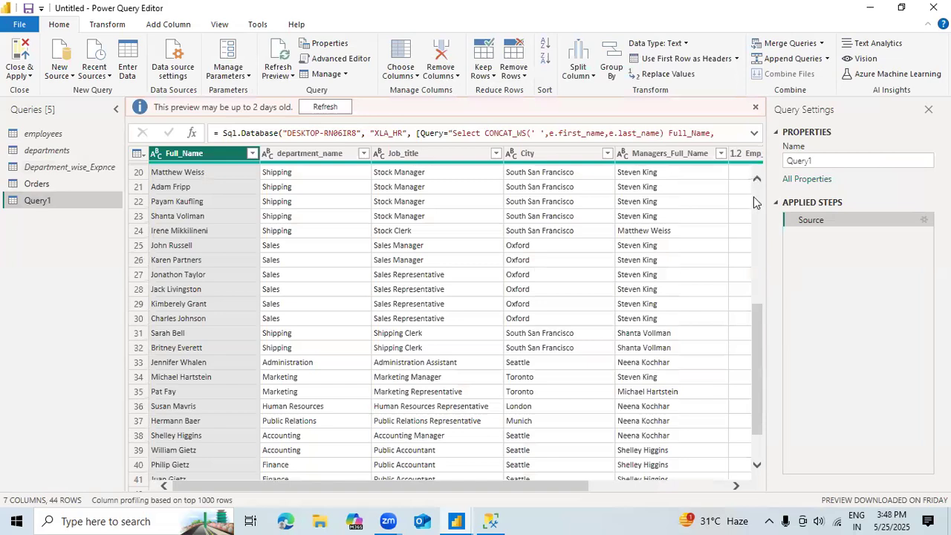
{"action": "scroll", "coordinate": [753, 201], "scroll_direction": "up", "scroll_amount": 6}
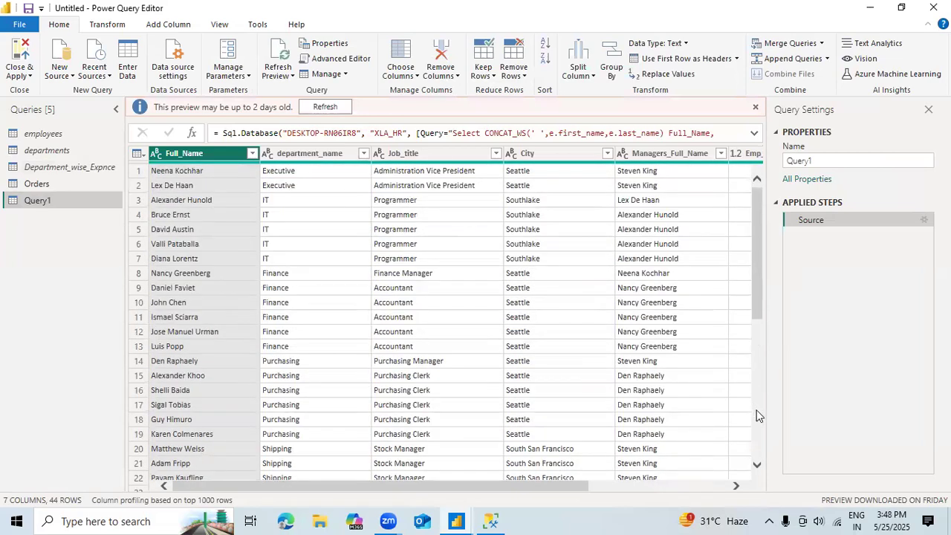
{"action": "scroll", "coordinate": [758, 416], "scroll_direction": "down", "scroll_amount": 6}
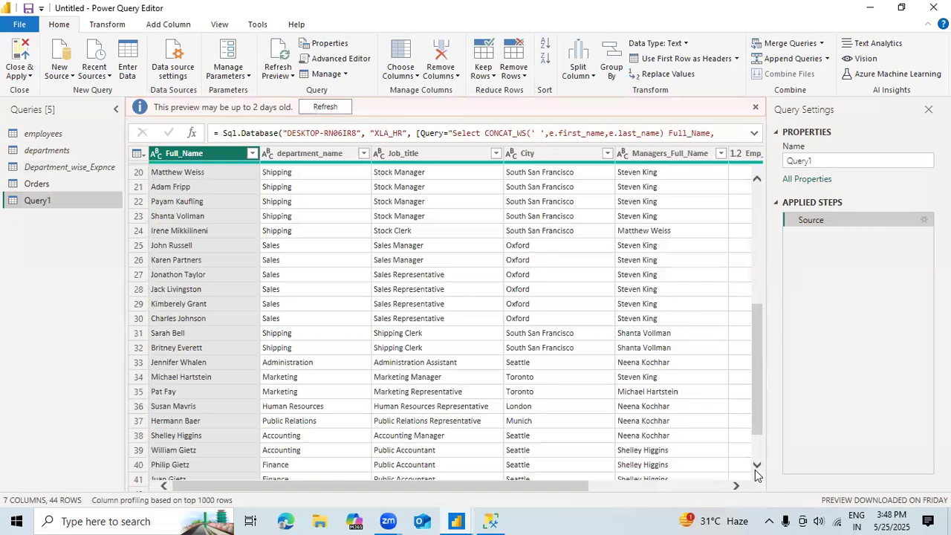
{"action": "scroll", "coordinate": [755, 461], "scroll_direction": "down", "scroll_amount": 1}
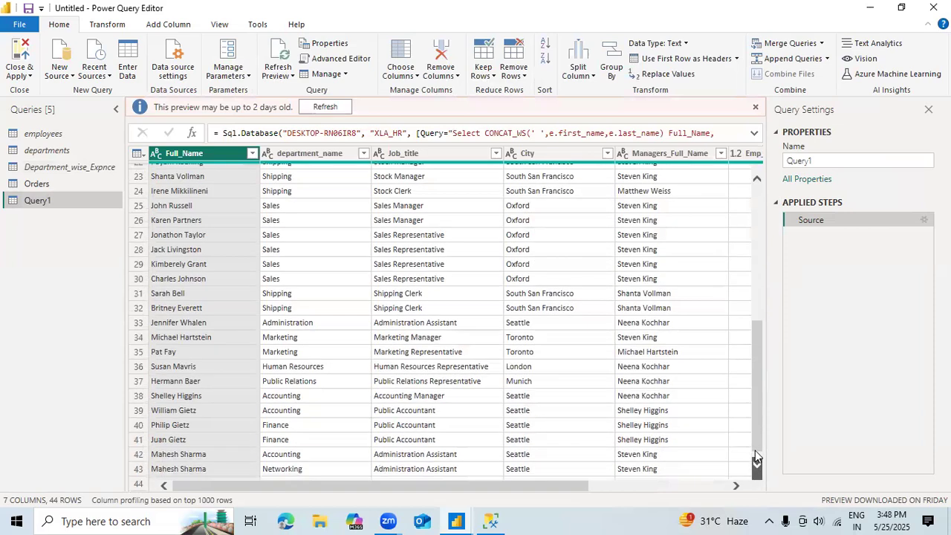
{"action": "left_click", "coordinate": [720, 478]}
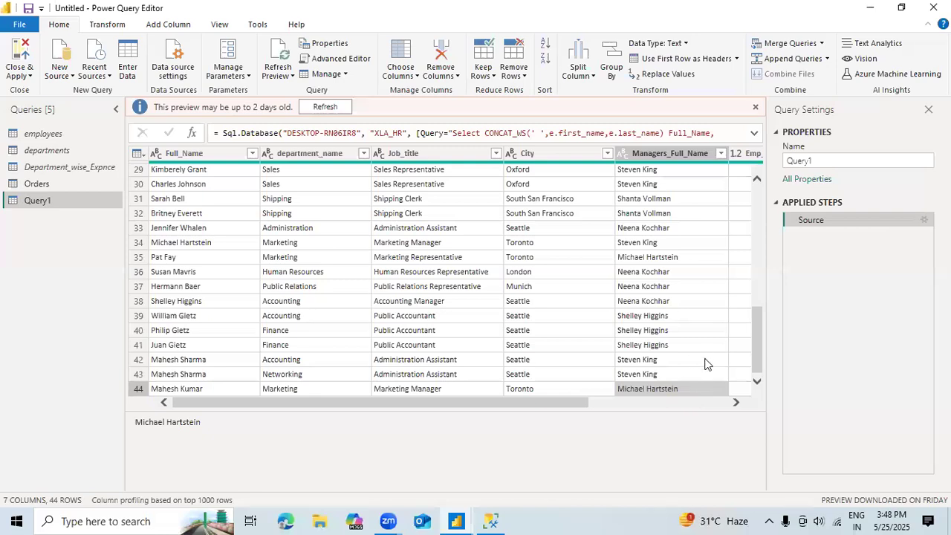
{"action": "left_click", "coordinate": [663, 400]}
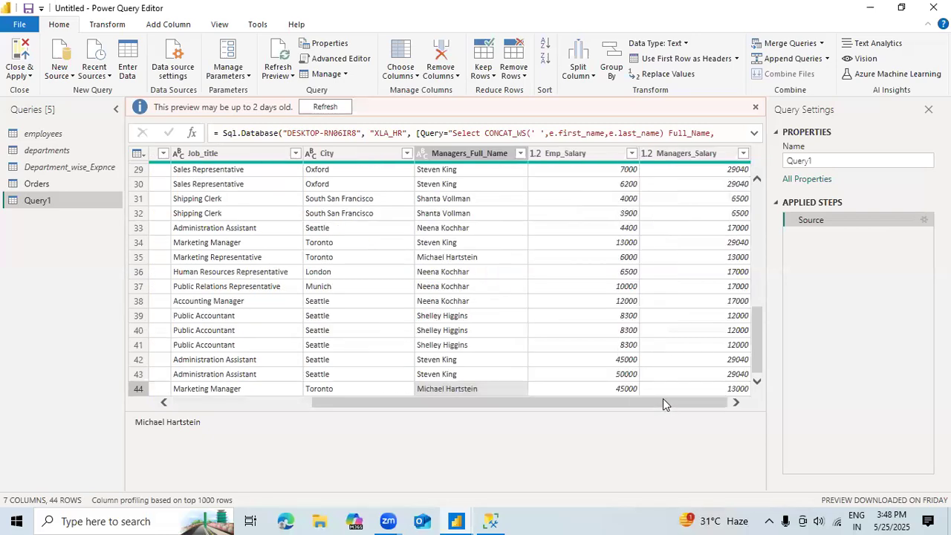
{"action": "left_click", "coordinate": [202, 406]}
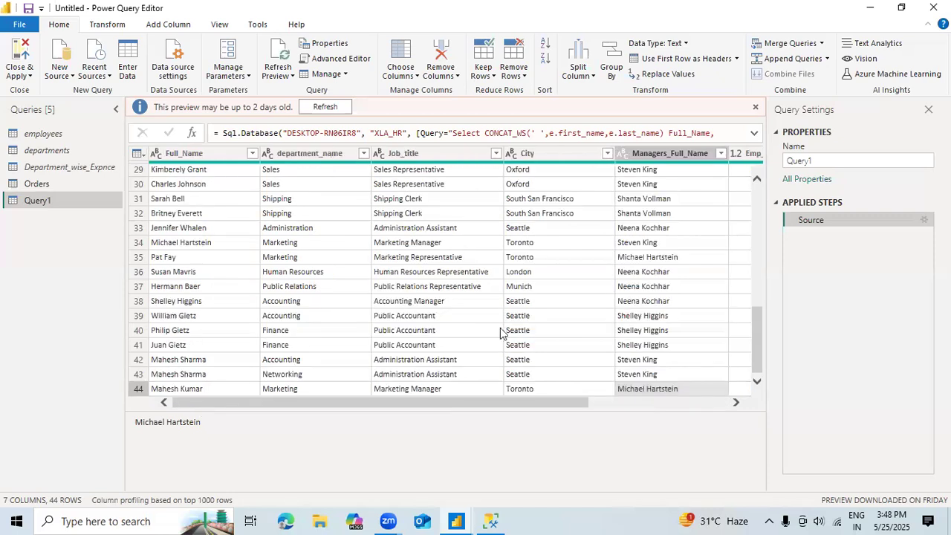
{"action": "scroll", "coordinate": [755, 212], "scroll_direction": "up", "scroll_amount": 10}
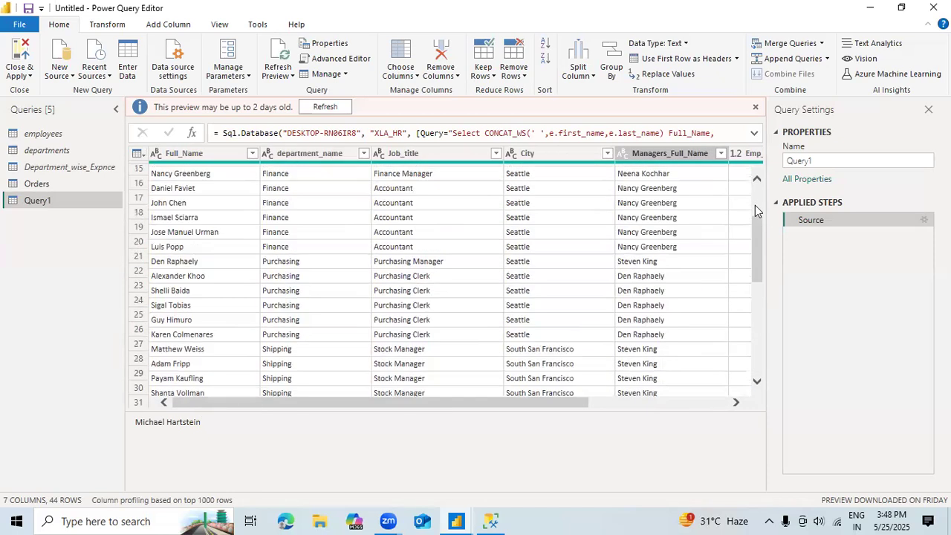
Step: Refresh the imported query's preview and rename the query as Emp_info
{"action": "left_click", "coordinate": [324, 106]}
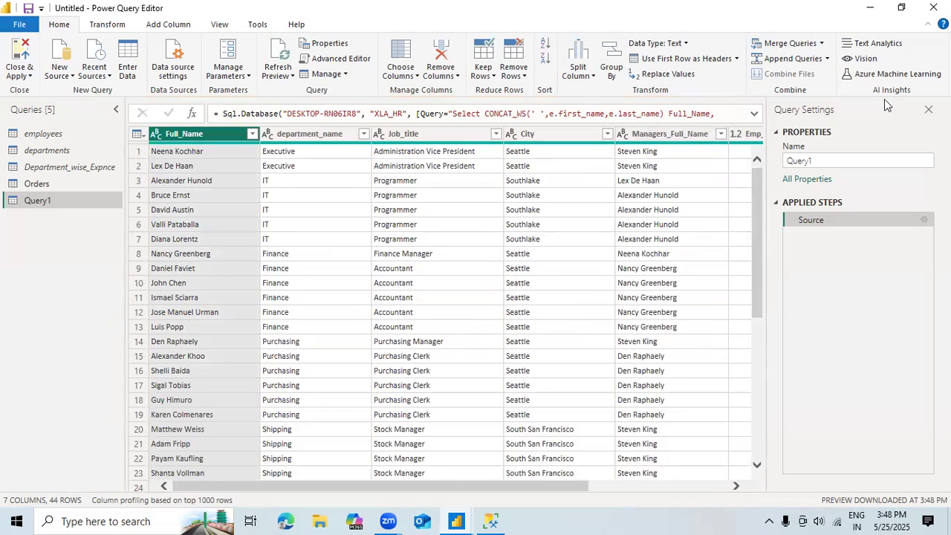
{"action": "left_click", "coordinate": [829, 159]}
{"action": "key", "text": "BackSpace"}
{"action": "key", "text": "BackSpace"}
{"action": "key", "text": "BackSpace"}
{"action": "key", "text": "BackSpace"}
{"action": "key", "text": "BackSpace"}
{"action": "key", "text": "BackSpace"}
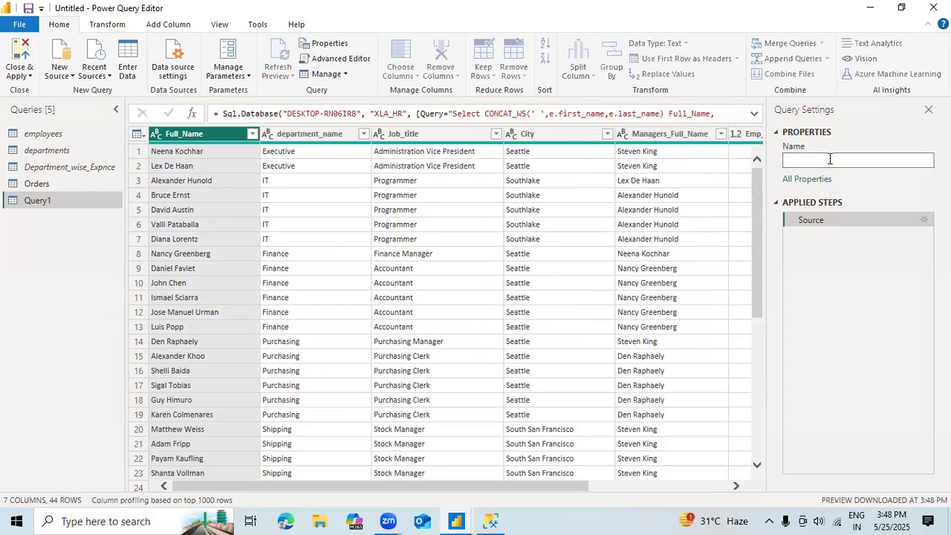
{"action": "type", "text": "Emp_info"}
{"action": "key", "text": "Return"}
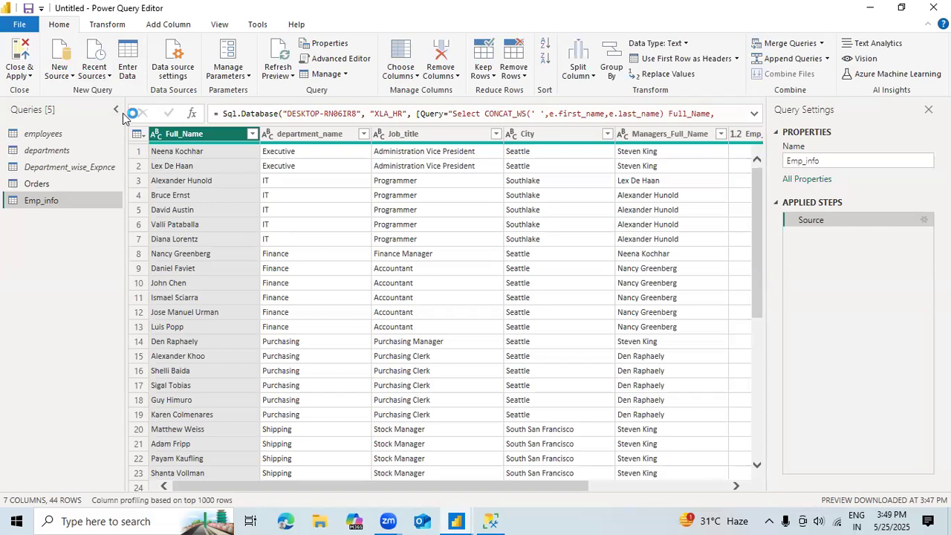
Step: Switch to the Power BI Desktop report and inspect the tooltip and cross-highlighting of the West segment in the Office Supplies column
{"action": "left_click", "coordinate": [461, 520]}
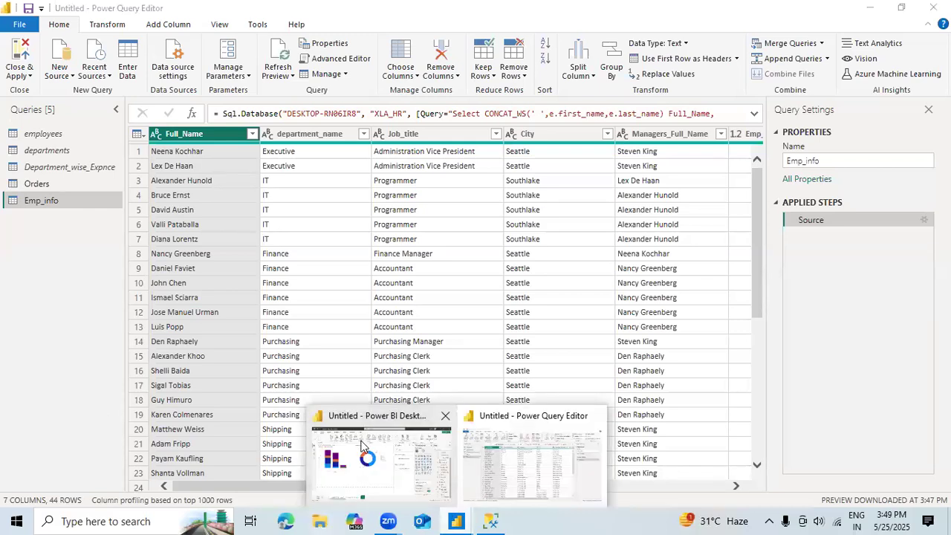
{"action": "left_click", "coordinate": [362, 445]}
{"action": "mouse_move", "coordinate": [355, 238]}
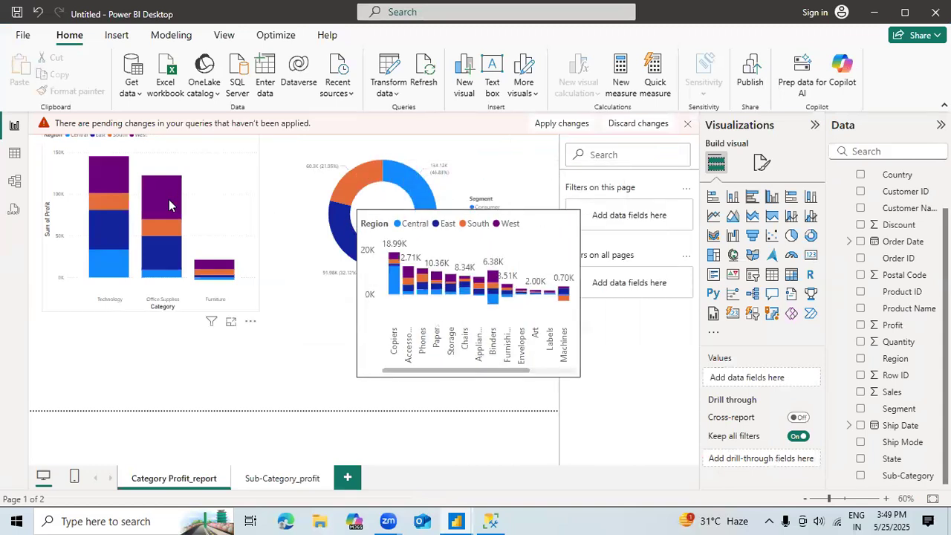
{"action": "mouse_move", "coordinate": [168, 205]}
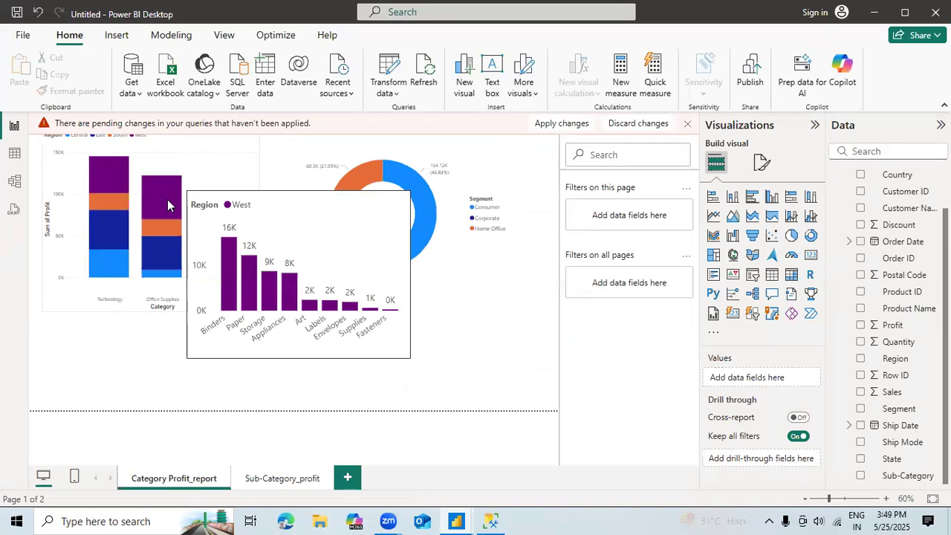
{"action": "left_click", "coordinate": [170, 199]}
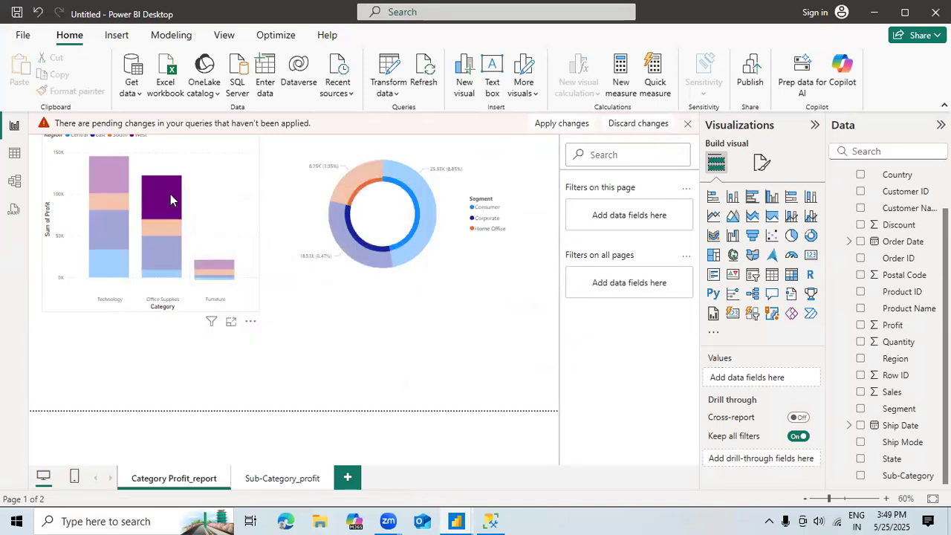
{"action": "left_click", "coordinate": [170, 195]}
{"action": "left_click", "coordinate": [171, 194]}
{"action": "left_click", "coordinate": [170, 194]}
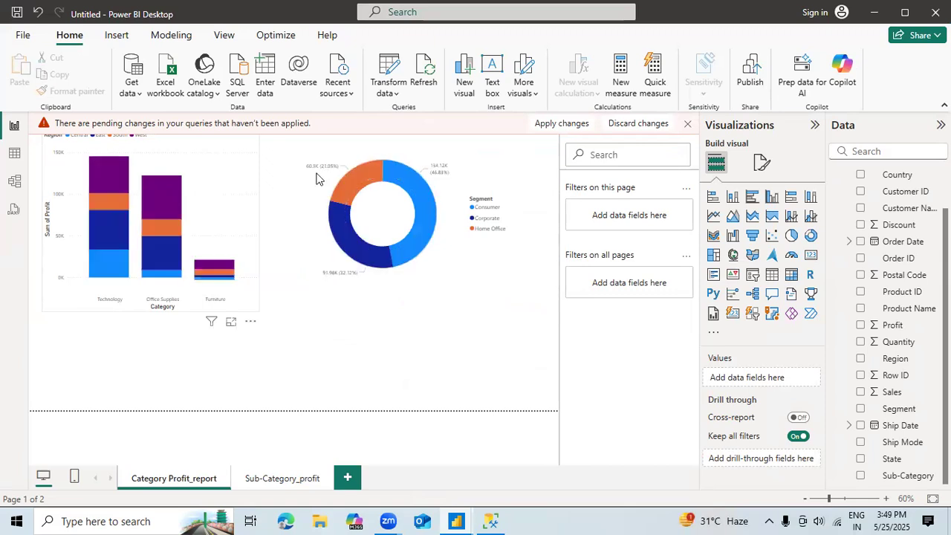
Step: Cross-highlight the category chart by the Home Office and Consumer slices of the segment donut chart, and clear the highlighting
{"action": "left_click", "coordinate": [369, 180]}
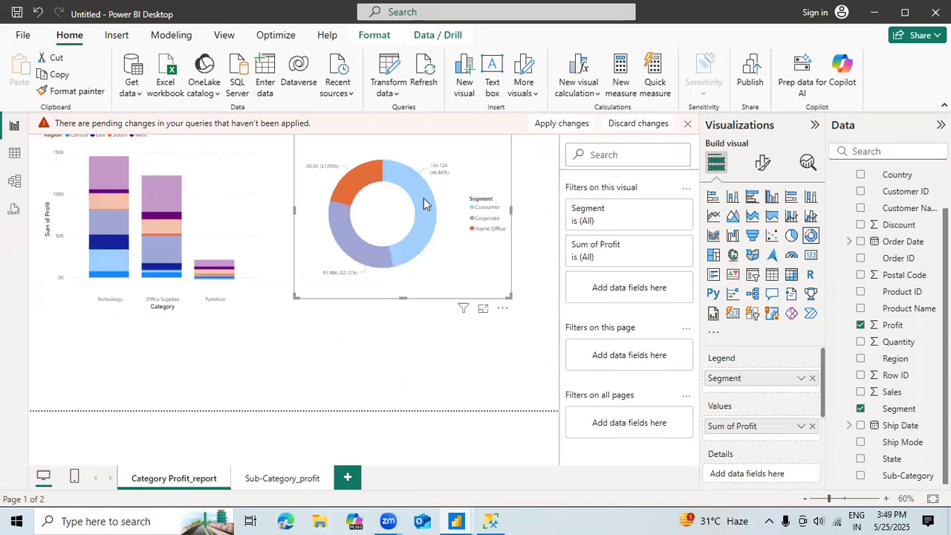
{"action": "left_click", "coordinate": [424, 203]}
{"action": "left_click", "coordinate": [424, 203]}
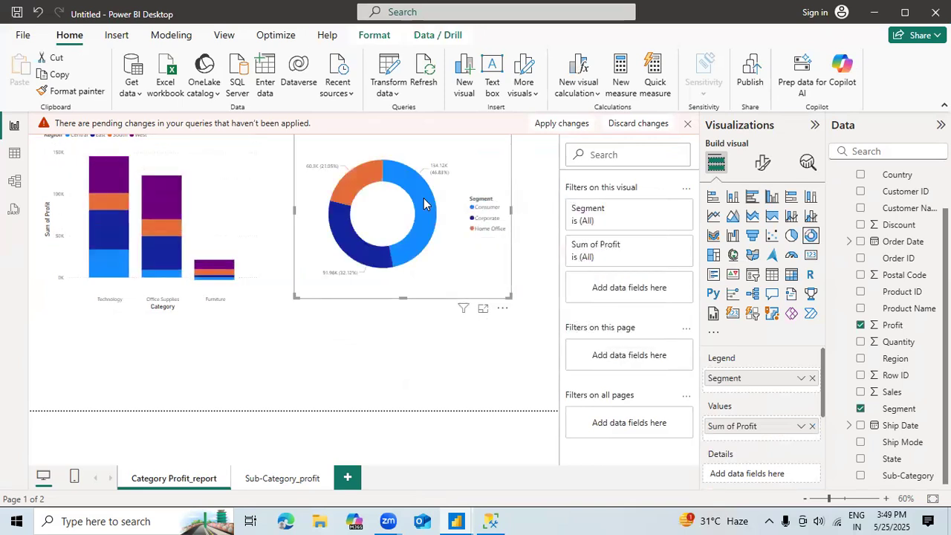
{"action": "left_click", "coordinate": [366, 172]}
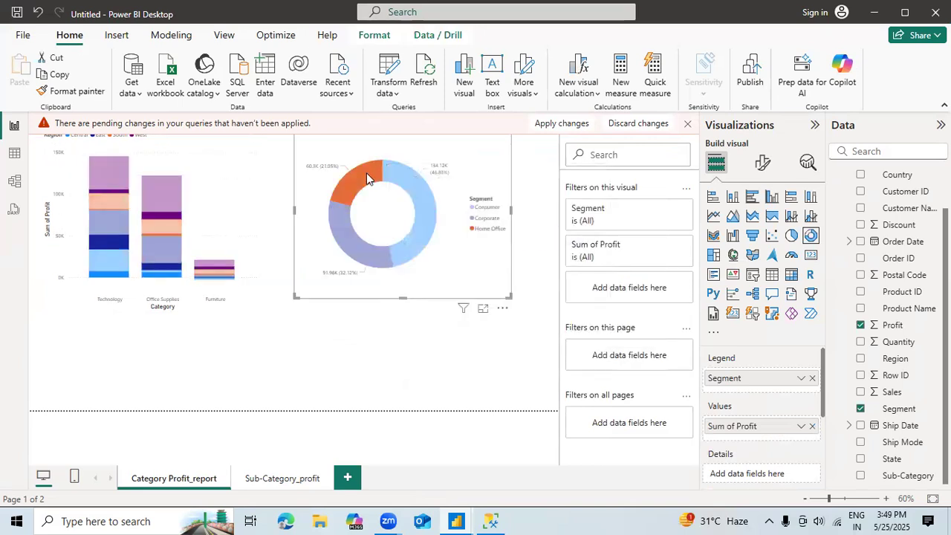
{"action": "left_click", "coordinate": [366, 173]}
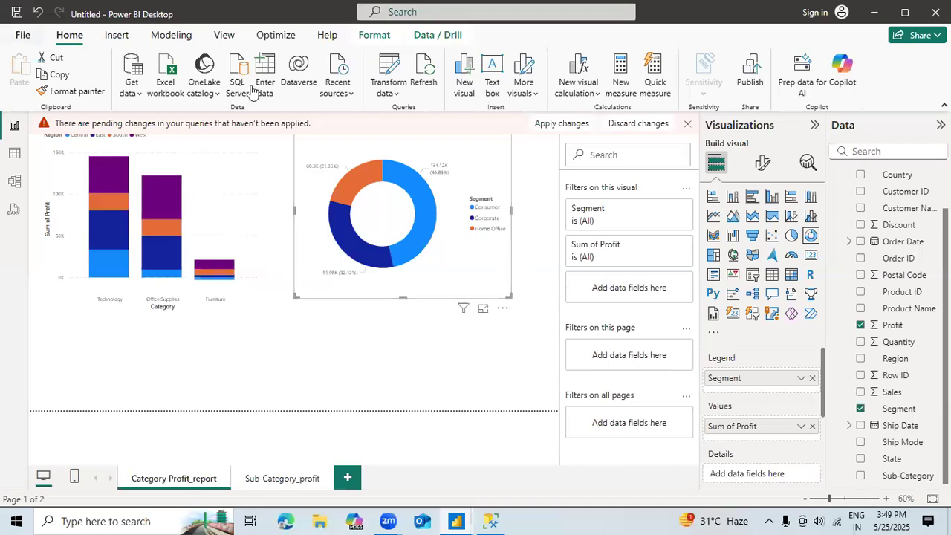
Step: Dismiss the pending-changes notice, check the tables in the model view, and return to the report with no visual selected
{"action": "left_click", "coordinate": [688, 125]}
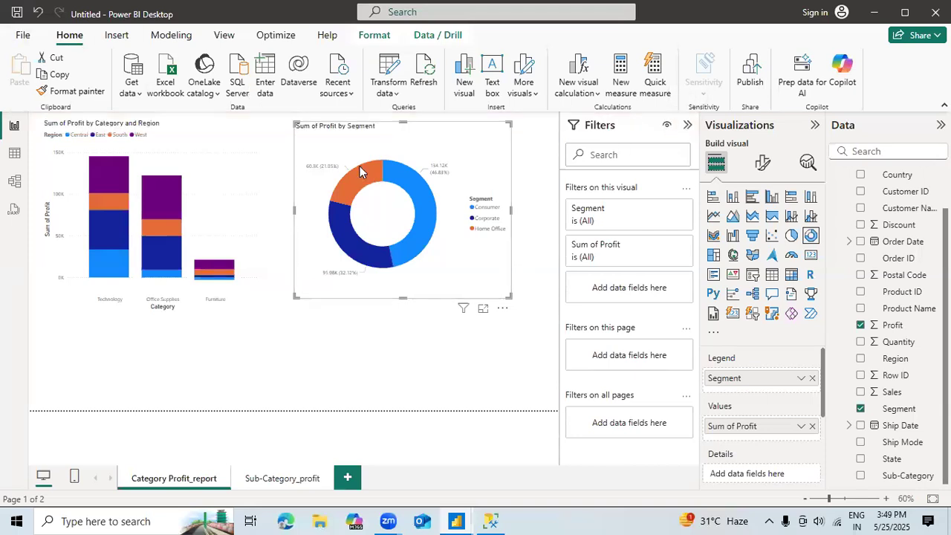
{"action": "left_click", "coordinate": [15, 183]}
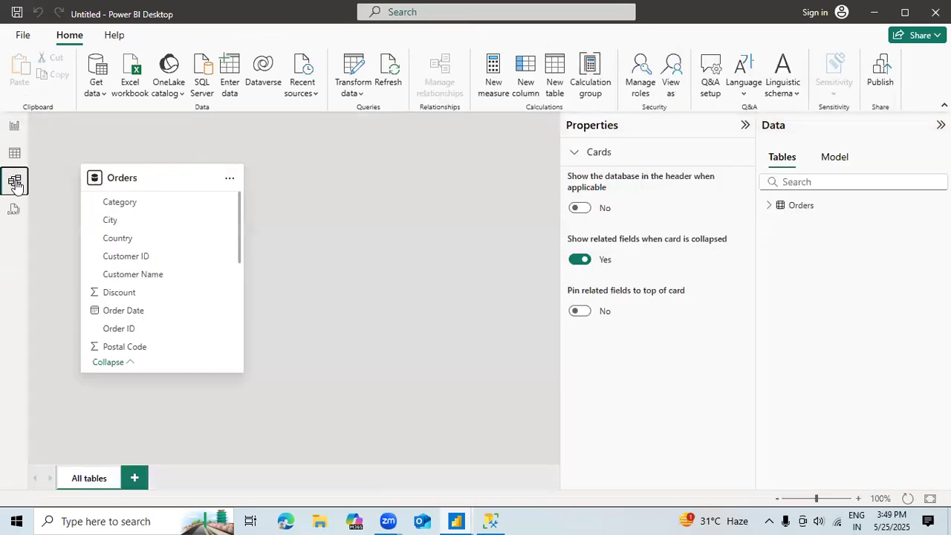
{"action": "left_click", "coordinate": [14, 128]}
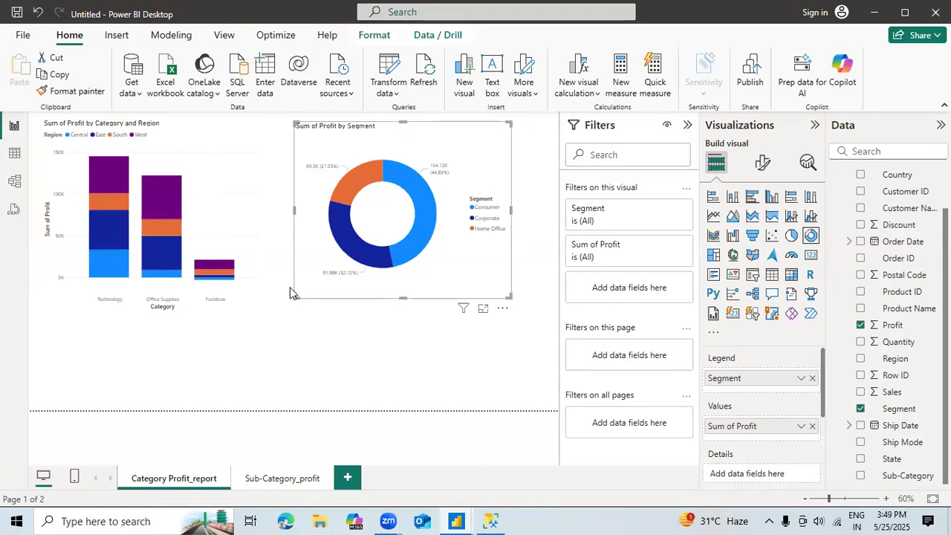
{"action": "left_click", "coordinate": [281, 317]}
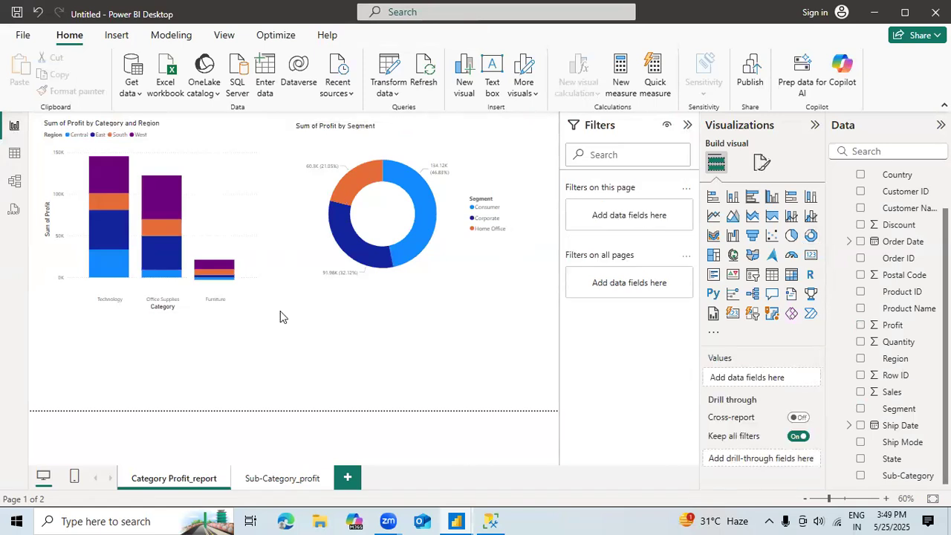